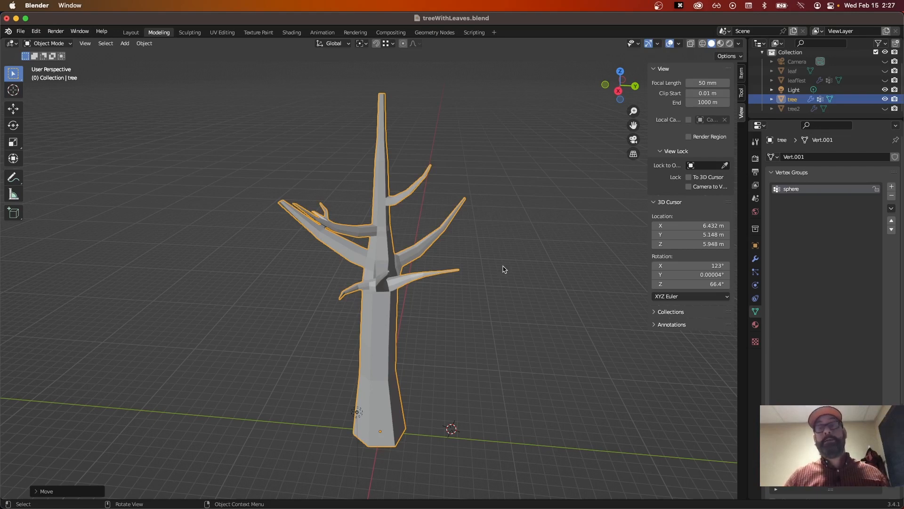
Select the tree and apply all of its transforms.
middle_drag(467, 252, 400, 249)
middle_drag(509, 283, 424, 261)
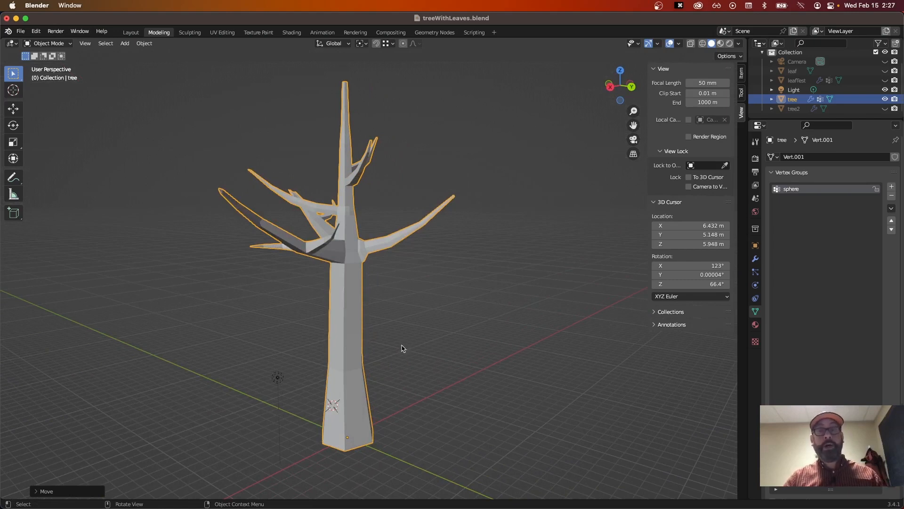
middle_drag(401, 347, 460, 316)
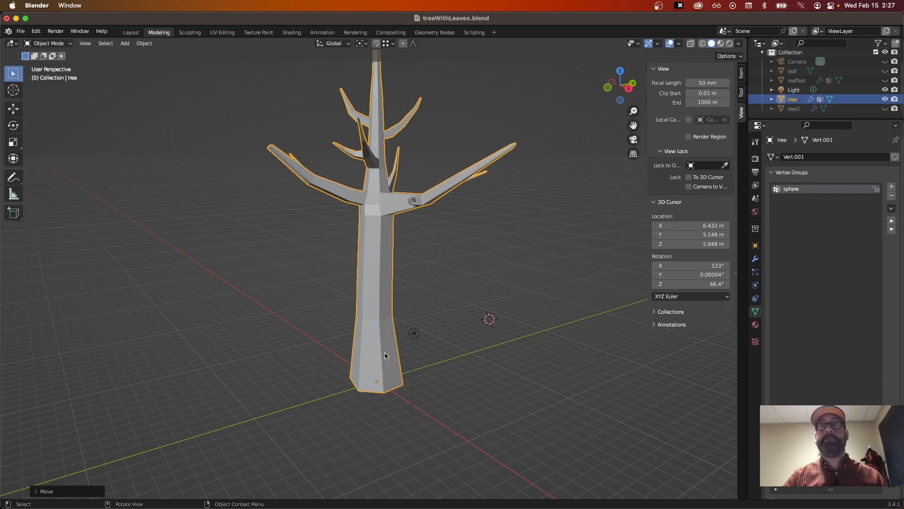
click(385, 356)
click(742, 73)
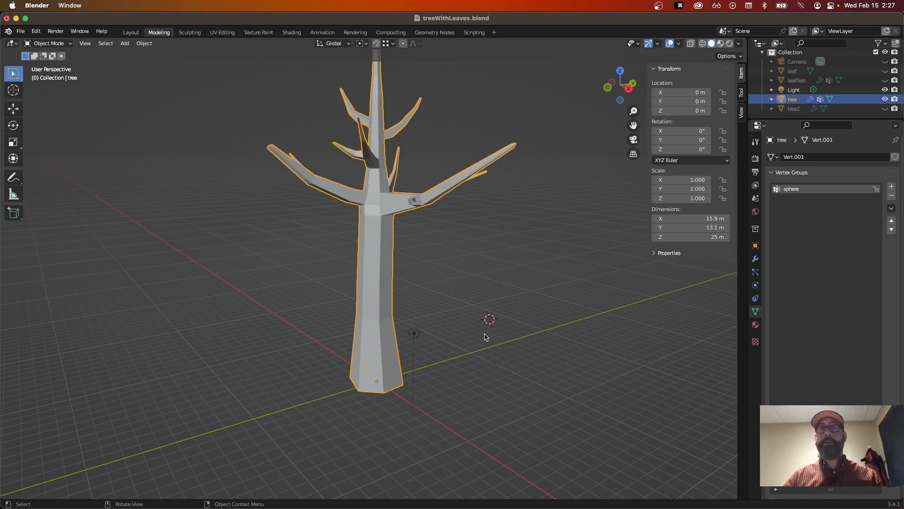
key(ctrl+a)
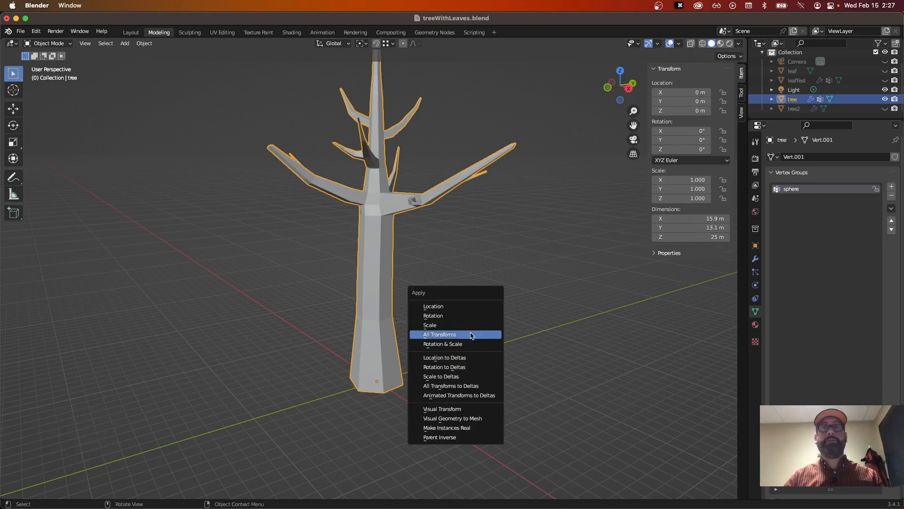
click(473, 335)
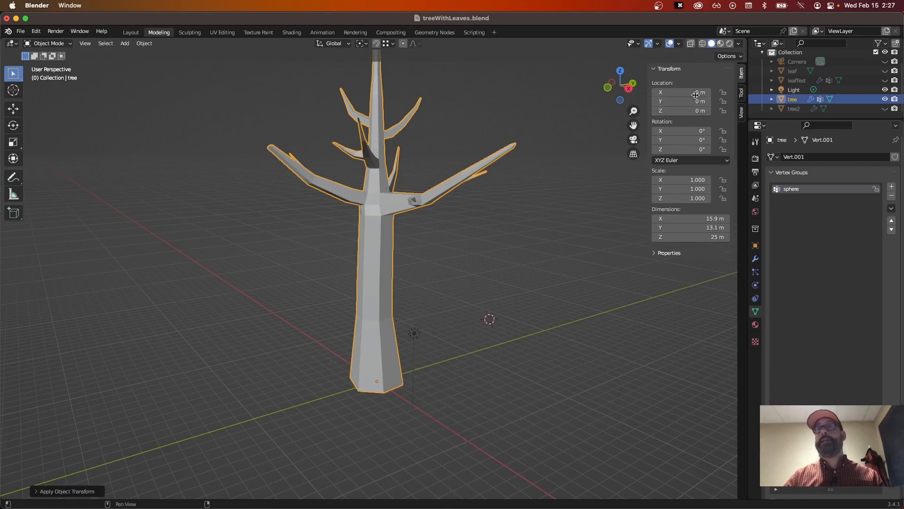
Switch to the front orthographic view and display the tree as a see-through wireframe.
middle_drag(380, 401, 414, 313)
scroll(403, 430, up, 5)
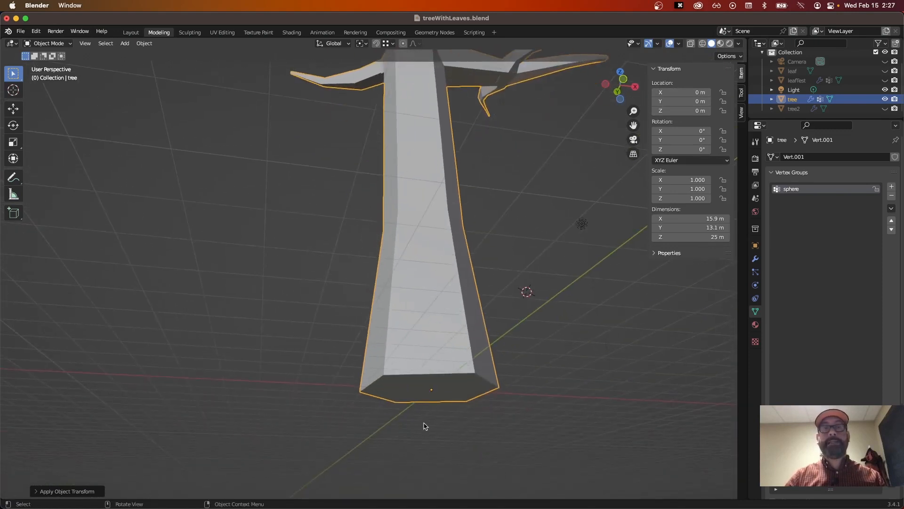
mouse_move(426, 426)
middle_down()
mouse_move(433, 416)
mouse_move(460, 431)
mouse_move(460, 423)
mouse_move(426, 420)
mouse_move(389, 442)
mouse_move(401, 448)
mouse_move(429, 403)
mouse_move(431, 425)
middle_up()
scroll(430, 425, down, 1)
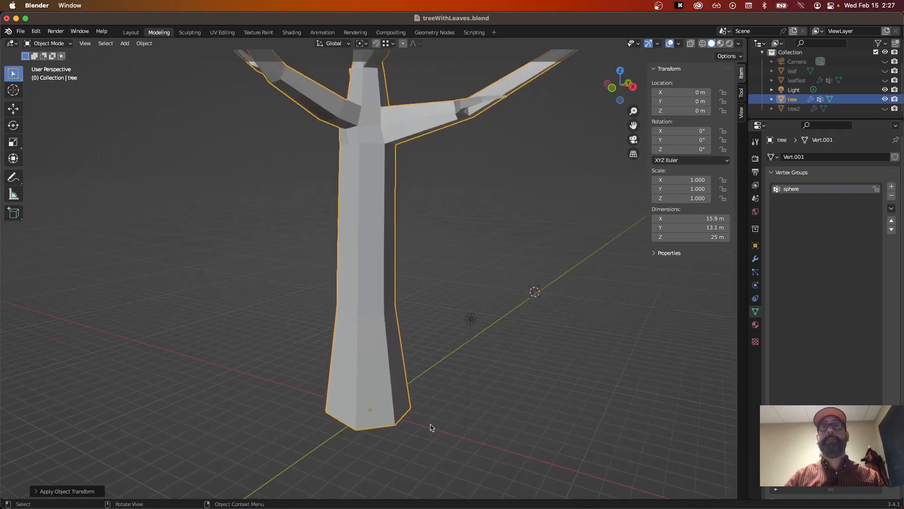
click(612, 89)
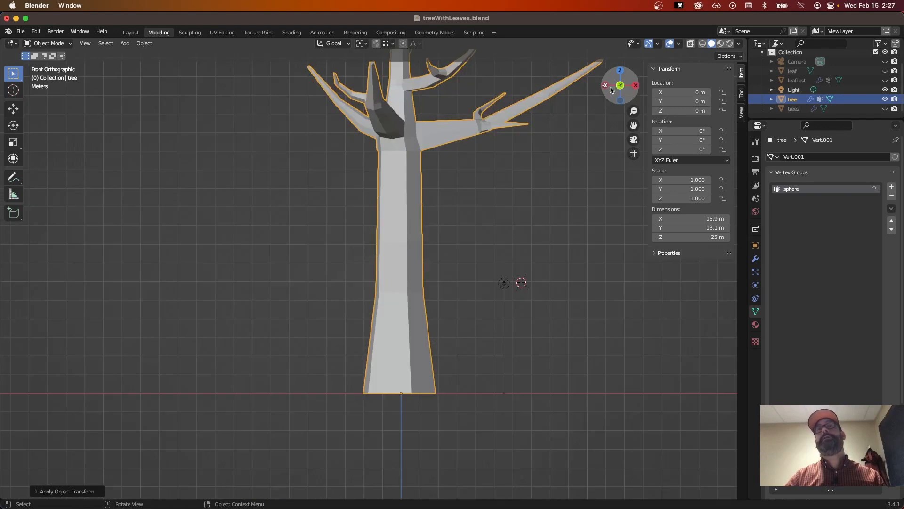
click(691, 43)
shift+middle_drag(535, 199, 512, 274)
scroll(512, 273, down, 1)
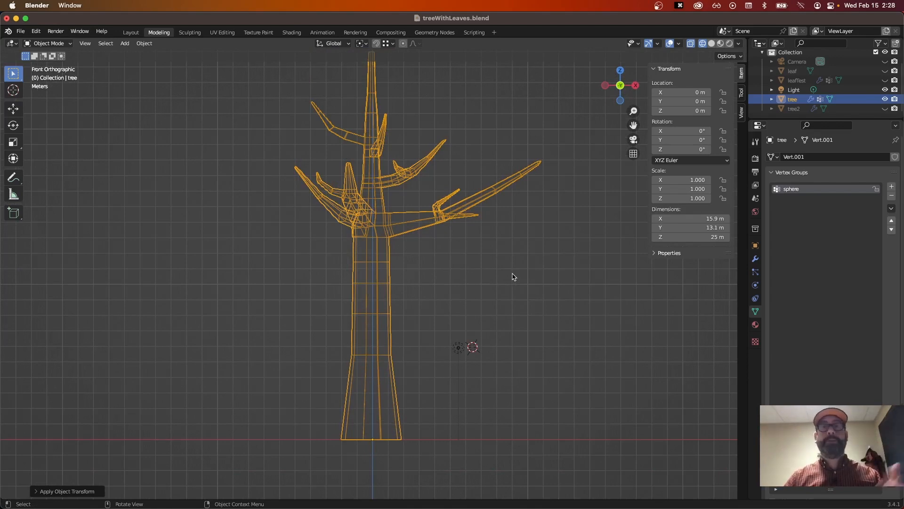
Place the 3D cursor at several spots around the tree and show its location coordinates.
shift+right_click(508, 308)
shift+right_click(452, 292)
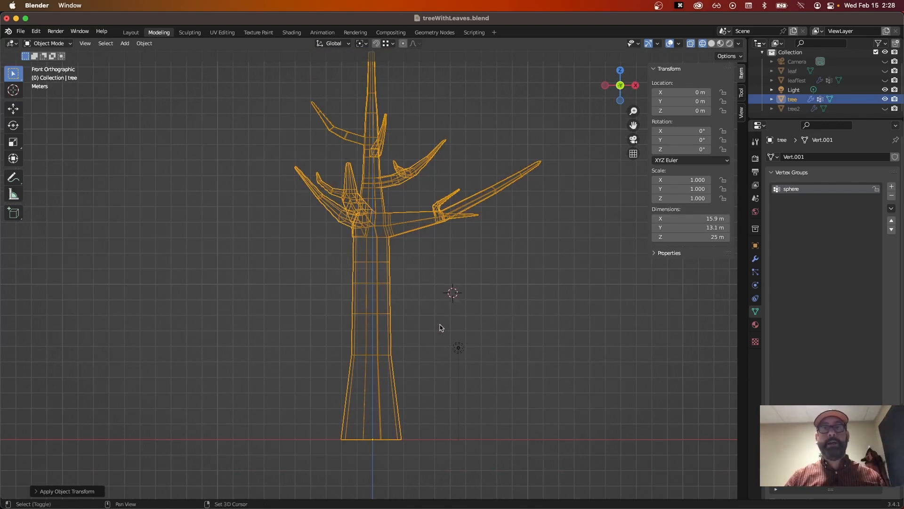
shift+right_click(274, 315)
shift+right_click(508, 307)
shift+right_click(498, 384)
shift+right_click(255, 338)
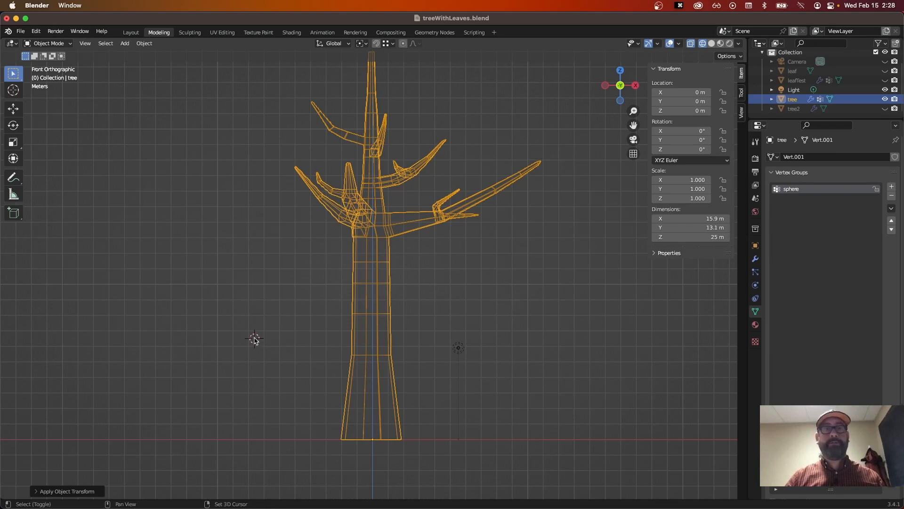
shift+right_click(506, 285)
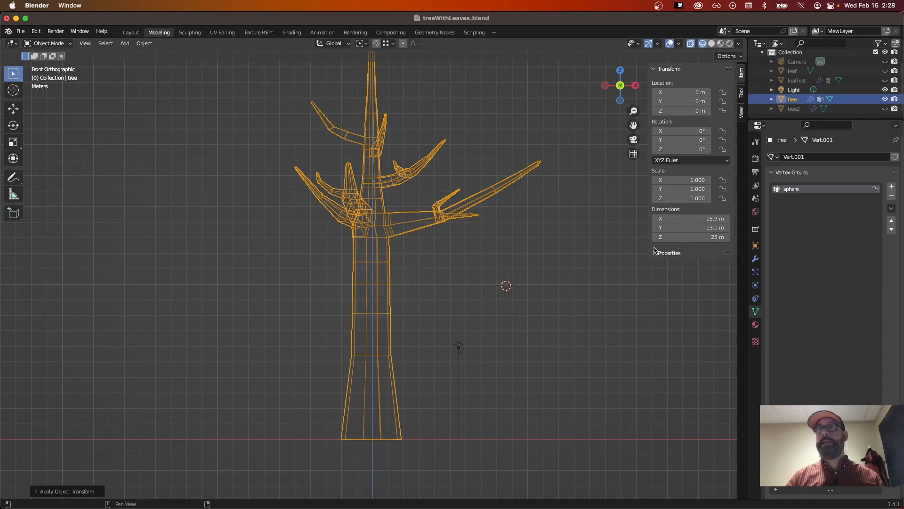
click(743, 112)
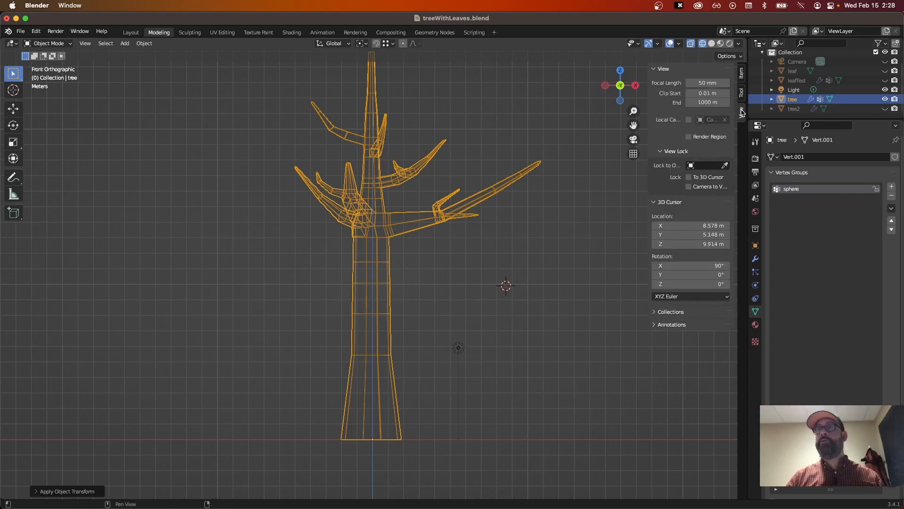
key(n)
key(n)
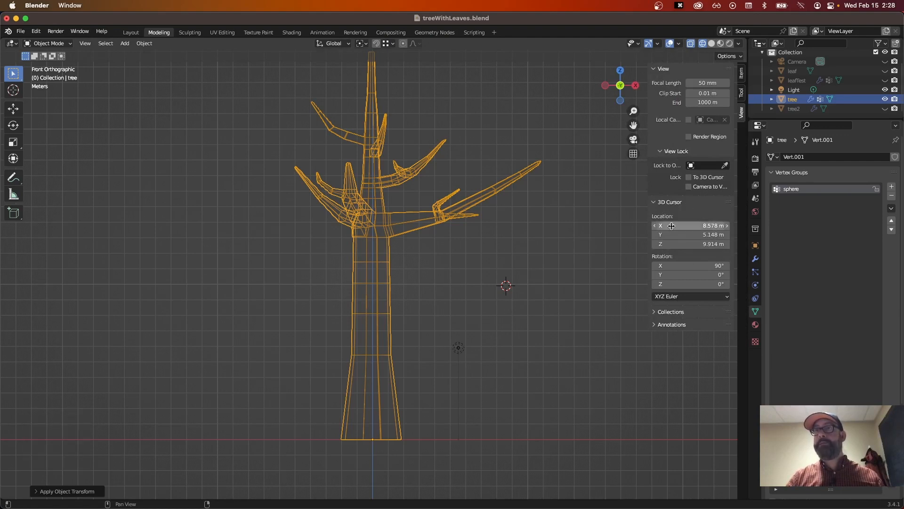
shift+right_click(583, 243)
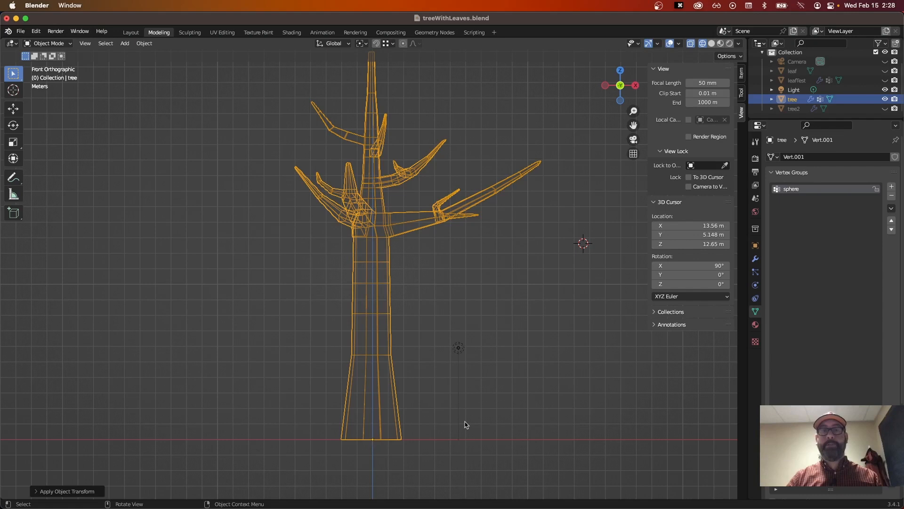
Reset the 3D cursor to the world origin and add an armature there.
key(shift+c)
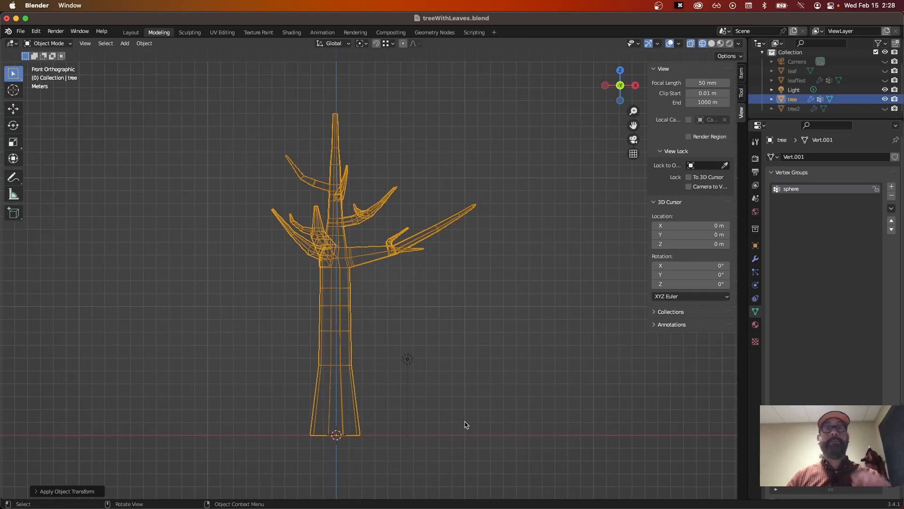
key(shift+a)
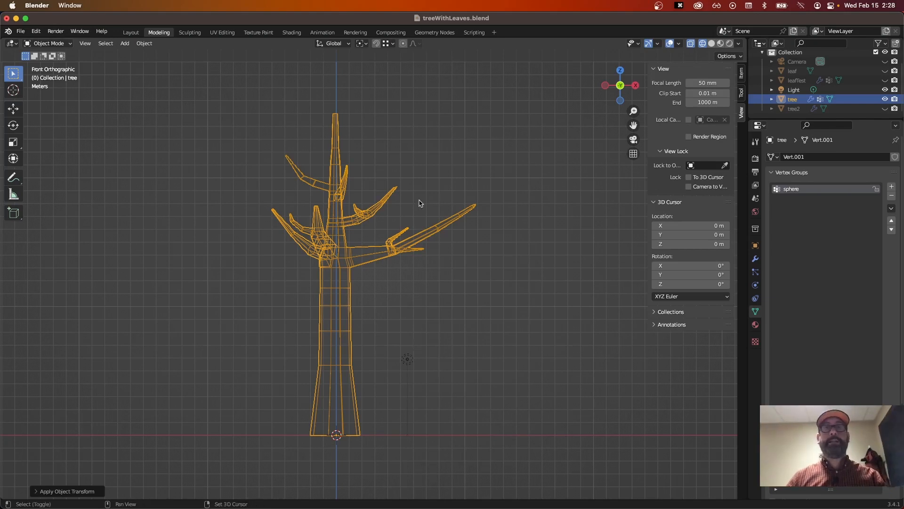
key(shift+a)
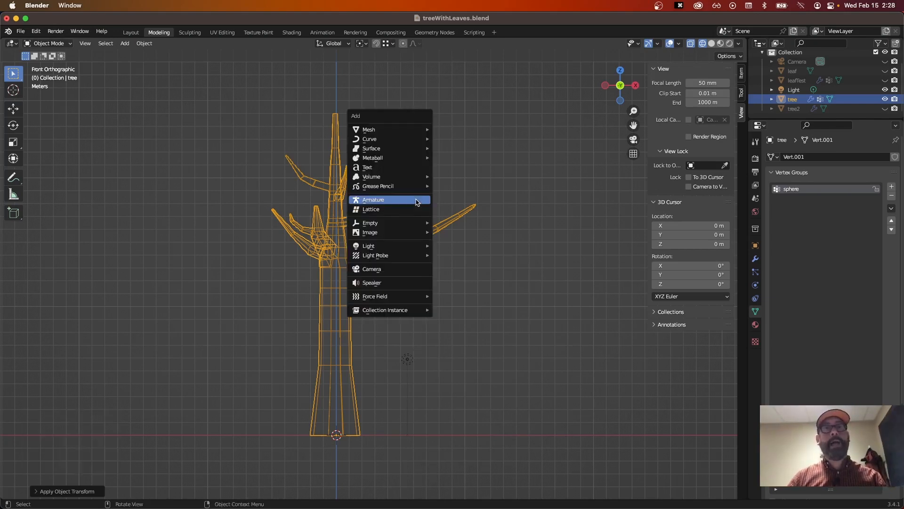
click(417, 201)
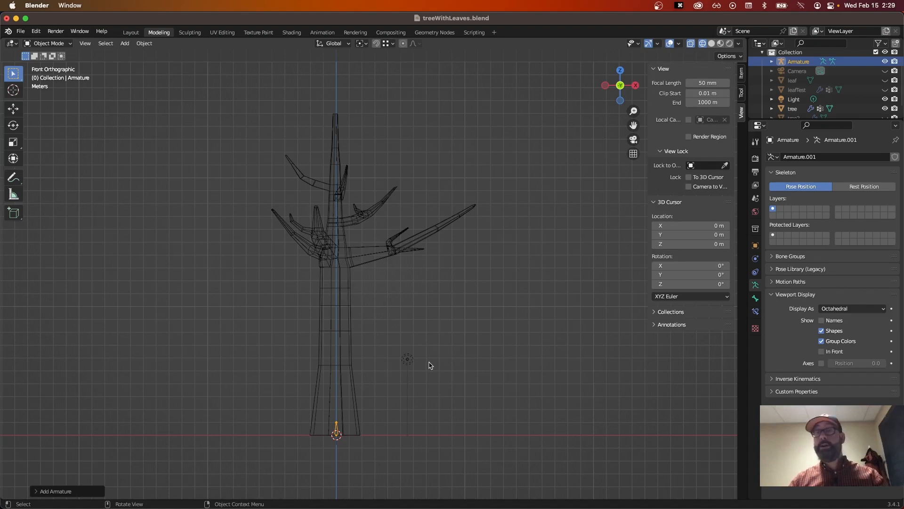
Abandon scaling the new armature in Object Mode and switch it to Edit Mode.
key(s)
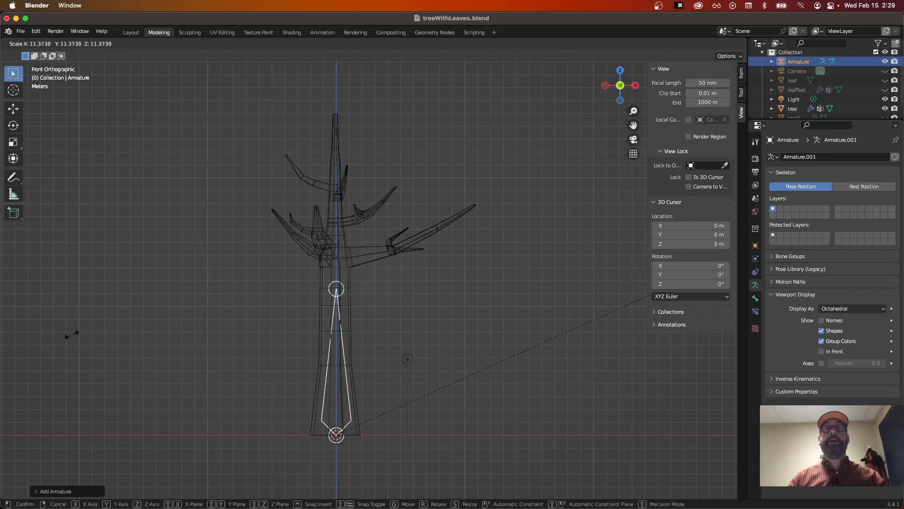
right_click(109, 322)
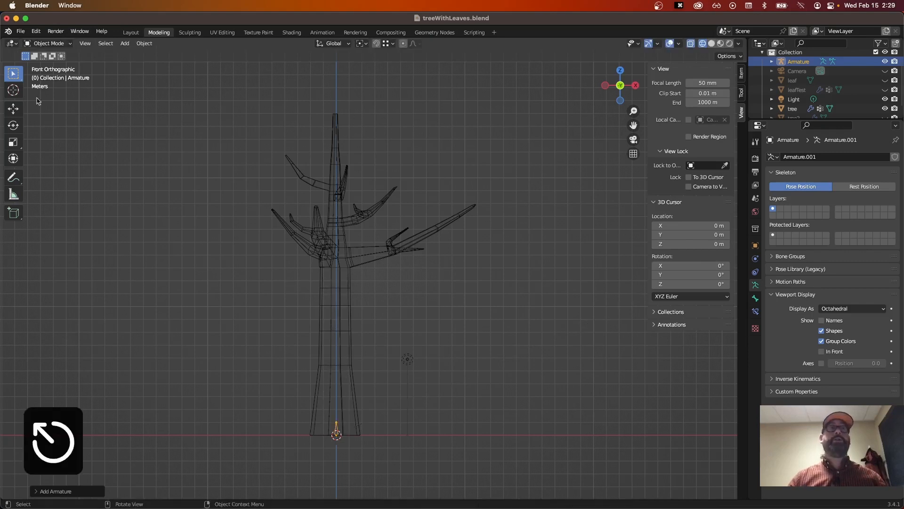
click(56, 44)
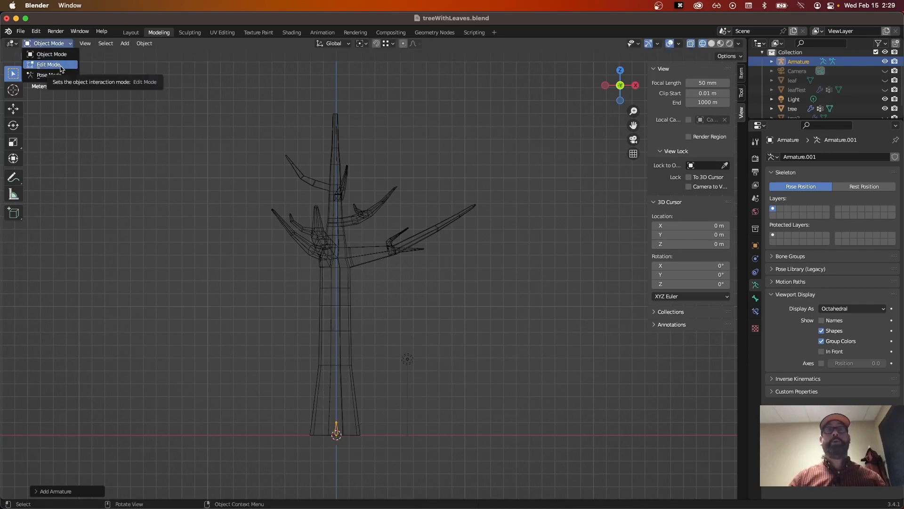
click(49, 64)
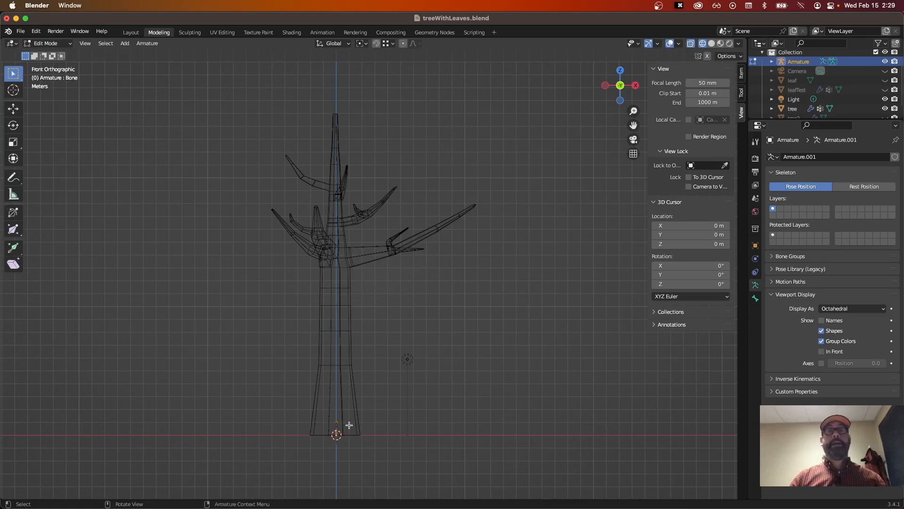
Lengthen the bone by moving its tip up along the global Z axis to where the lowest large branches leave the trunk.
shift+middle_drag(345, 430, 359, 348)
scroll(359, 349, up, 8)
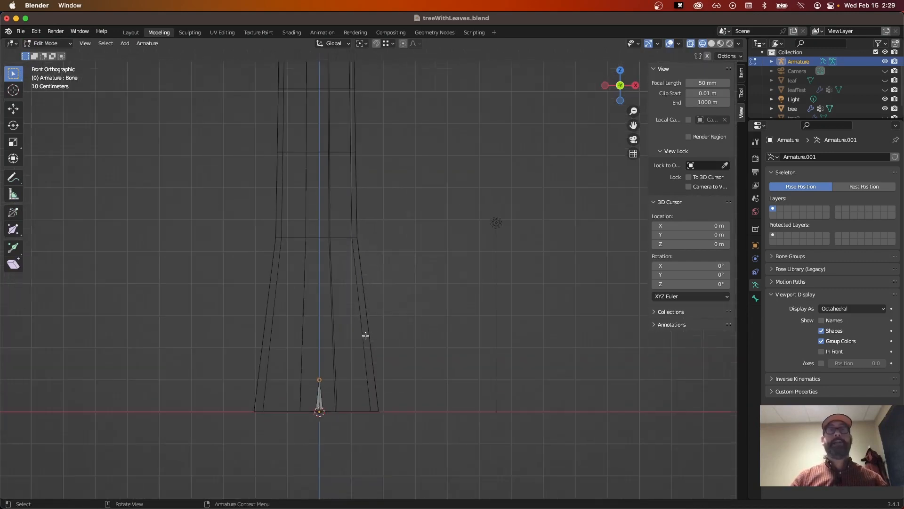
shift+middle_drag(379, 283, 384, 276)
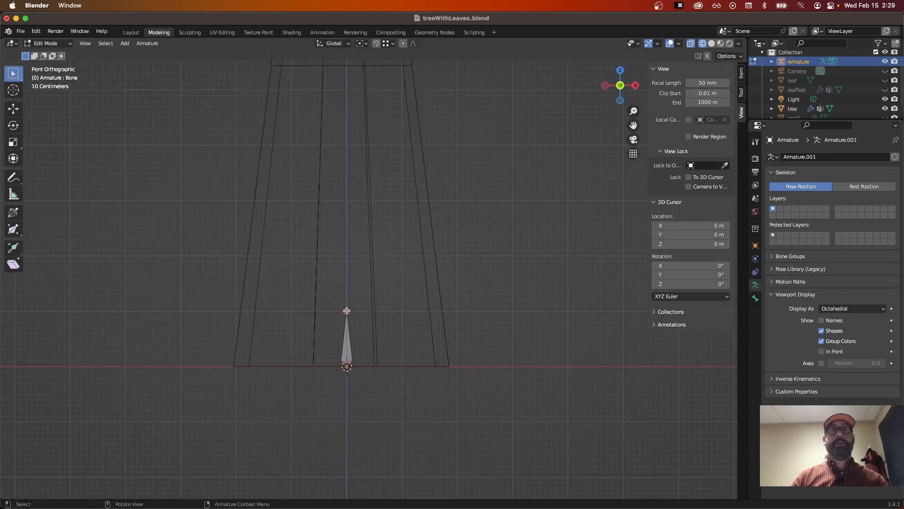
scroll(357, 309, down, 4)
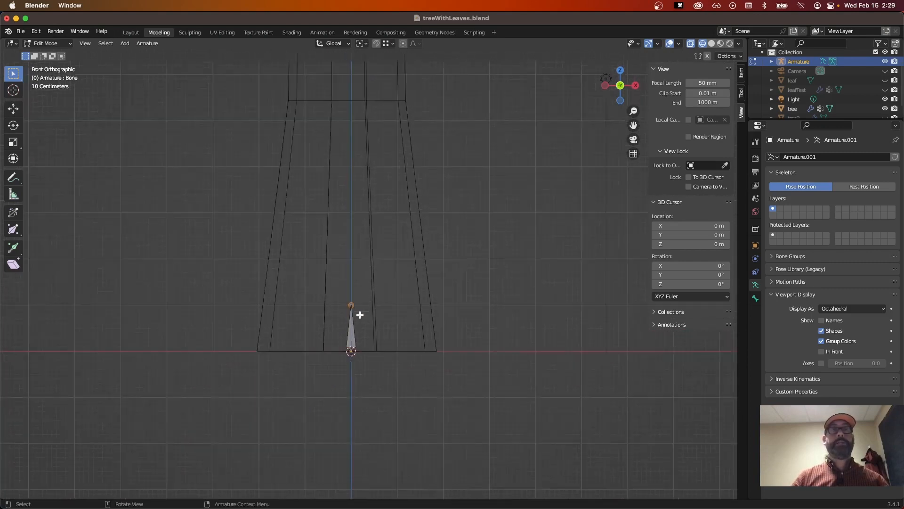
shift+middle_drag(421, 282, 401, 389)
scroll(406, 365, down, 2)
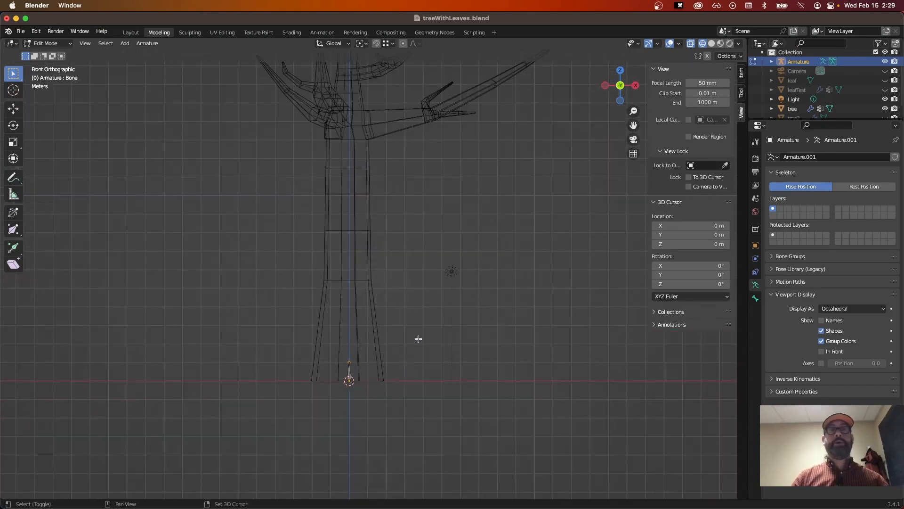
shift+middle_drag(432, 291, 426, 330)
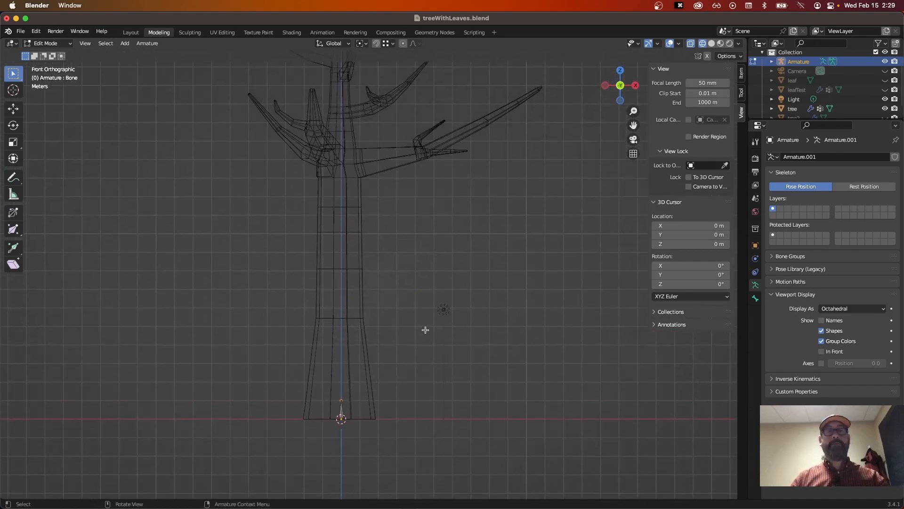
key(g)
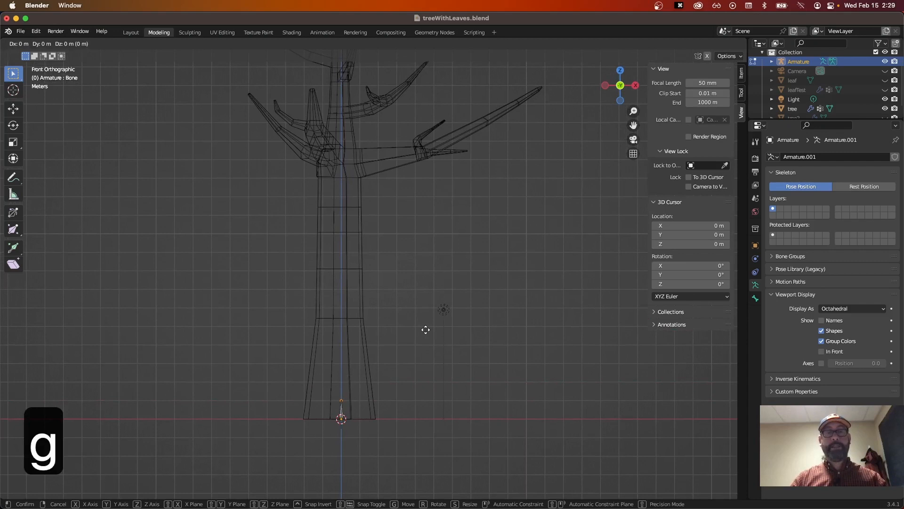
key(z)
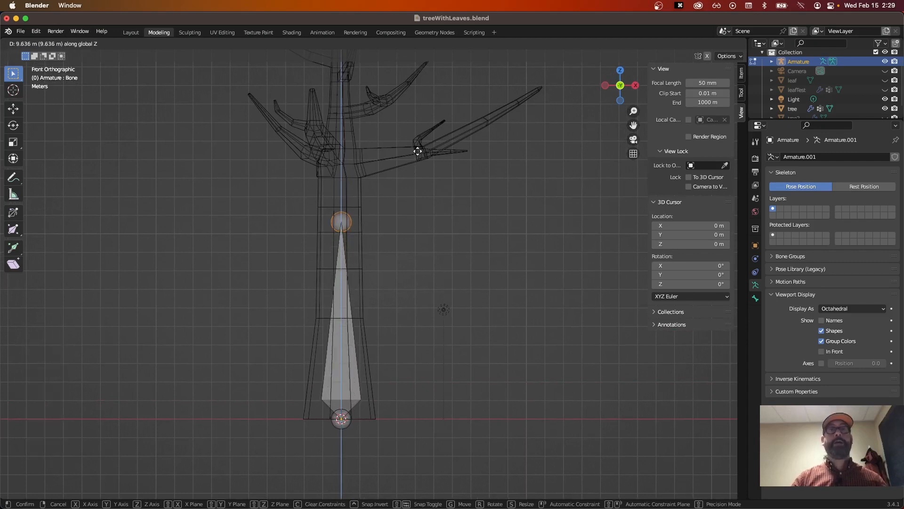
click(412, 93)
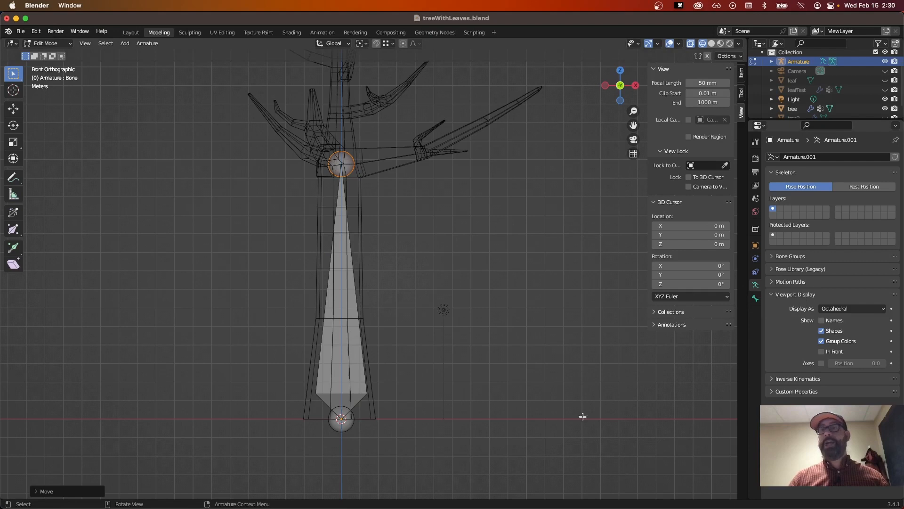
Try the Stick viewport display for the armature and change it to B-Bone.
click(868, 309)
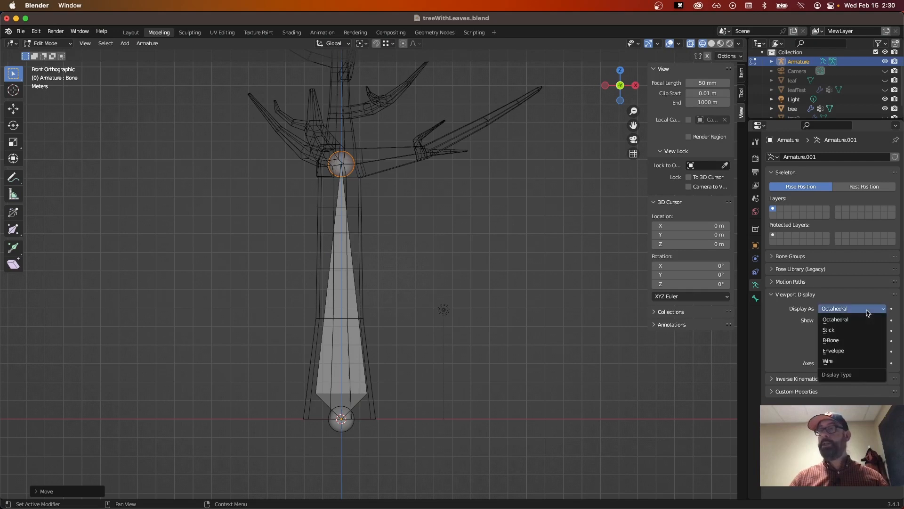
click(860, 331)
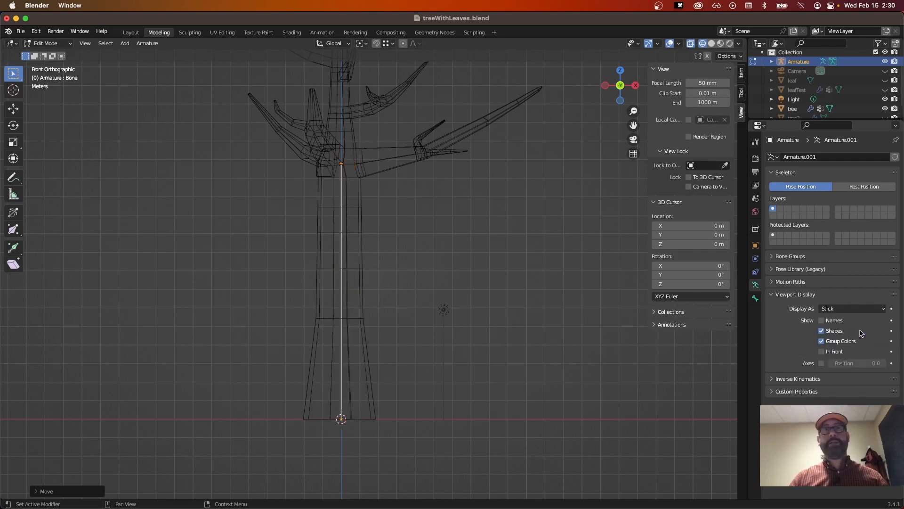
click(866, 309)
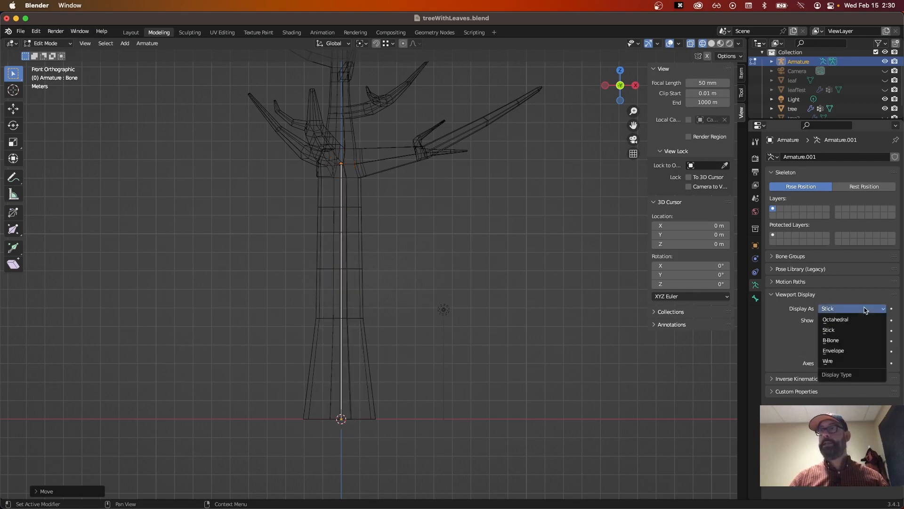
click(860, 340)
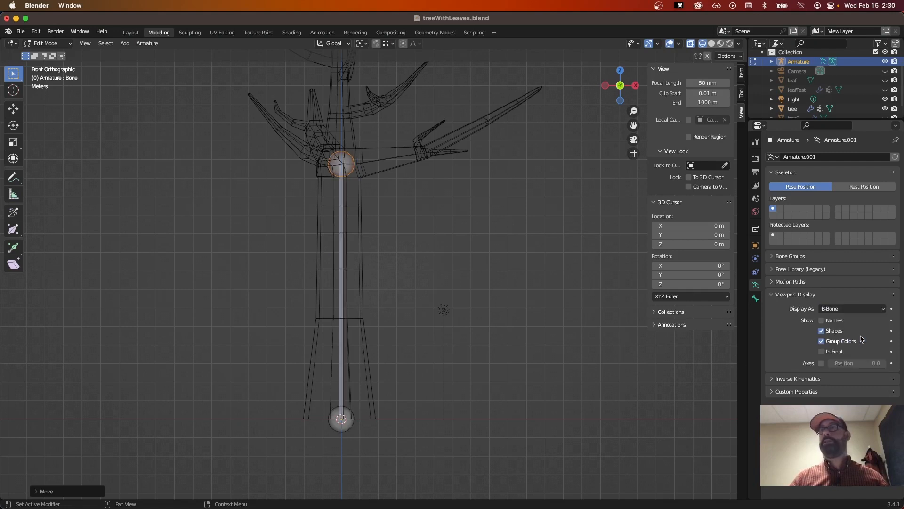
Try the Envelope and Wire viewport displays for the armature and return it to B-Bone.
click(863, 309)
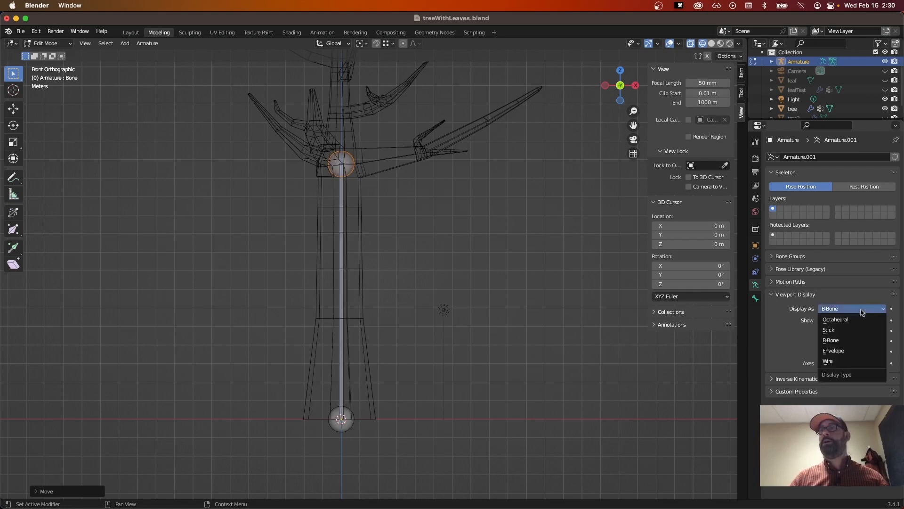
click(860, 350)
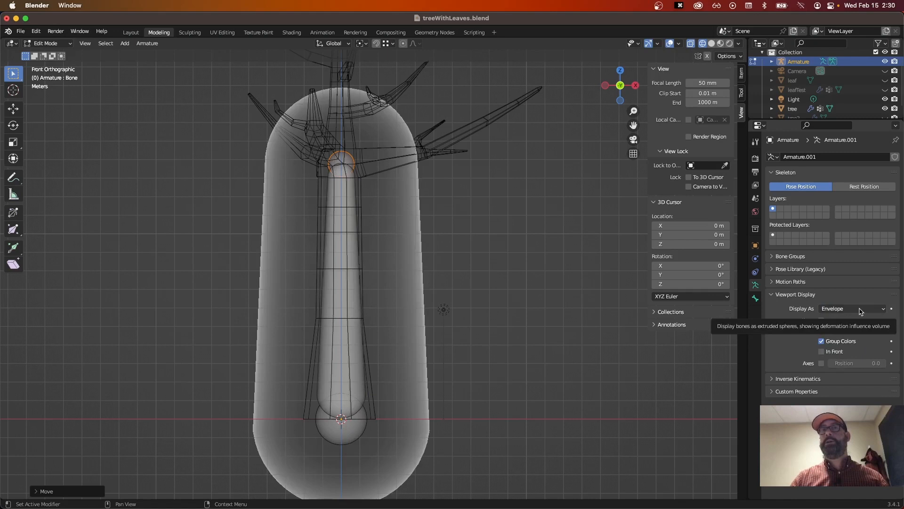
click(860, 309)
click(857, 363)
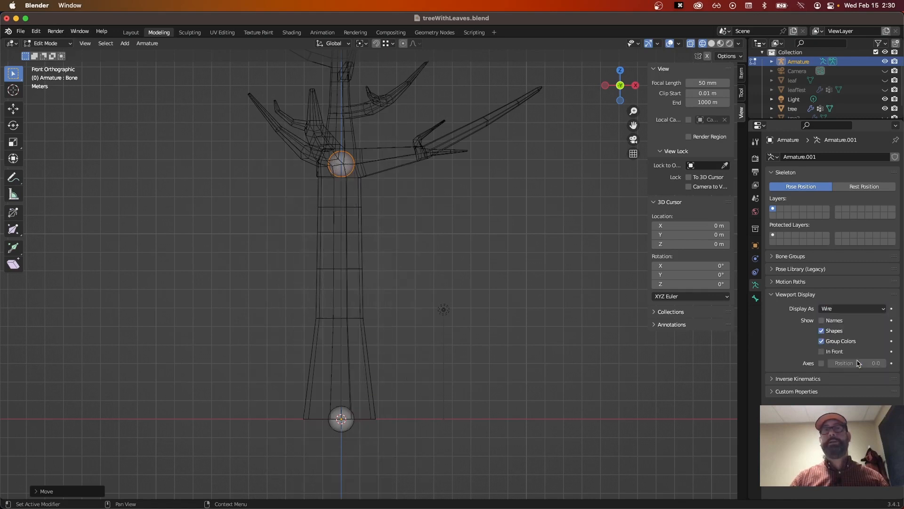
click(853, 309)
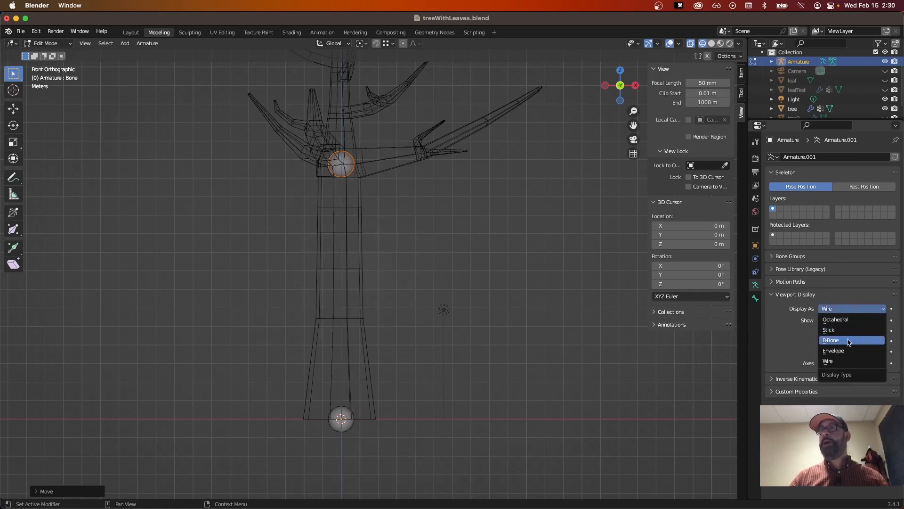
click(849, 340)
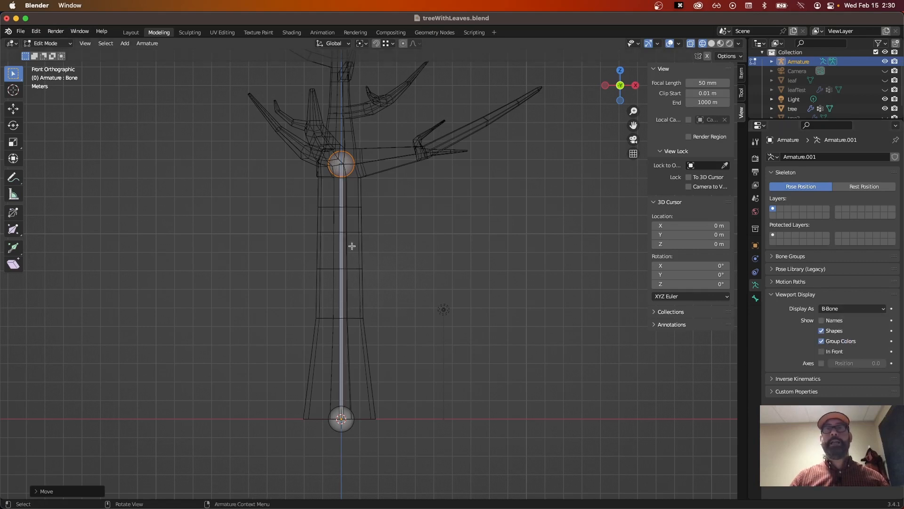
Scale up the B-Bone display thickness of the whole trunk bone.
click(342, 282)
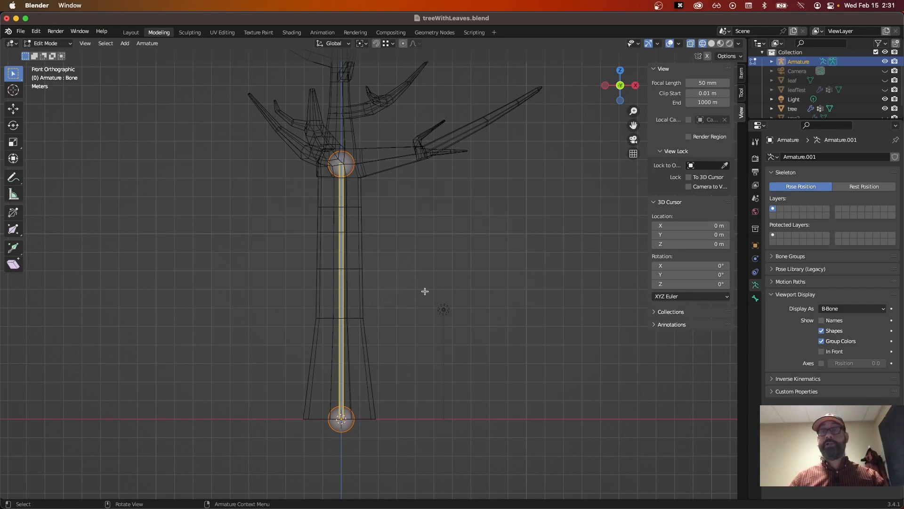
key(ctrl+alt+s)
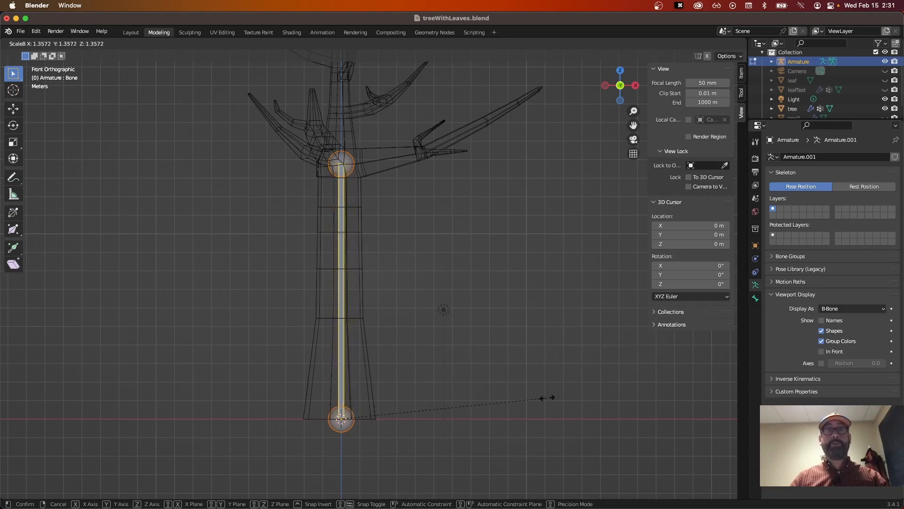
click(500, 388)
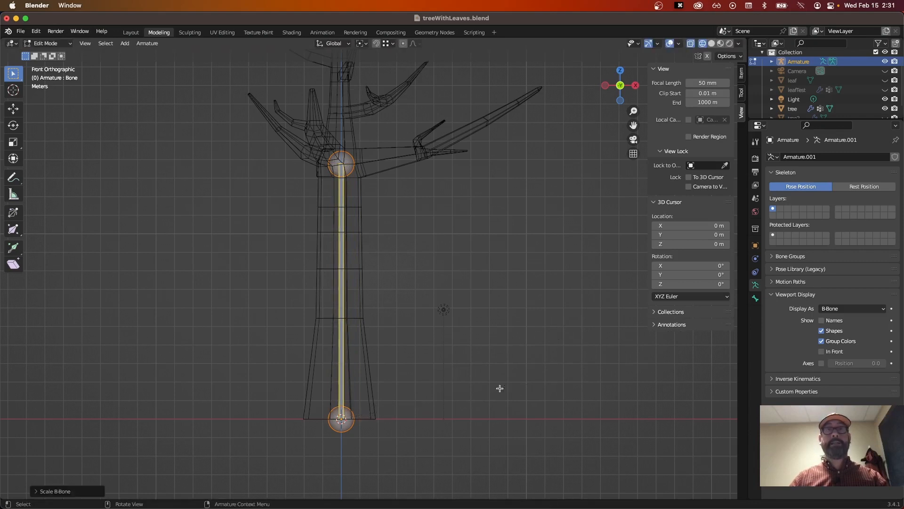
Extrude a second bone from the trunk bone's tip up along global Z to the next branch junction above the lowest large branches.
middle_drag(492, 240, 305, 274)
middle_drag(464, 227, 385, 361)
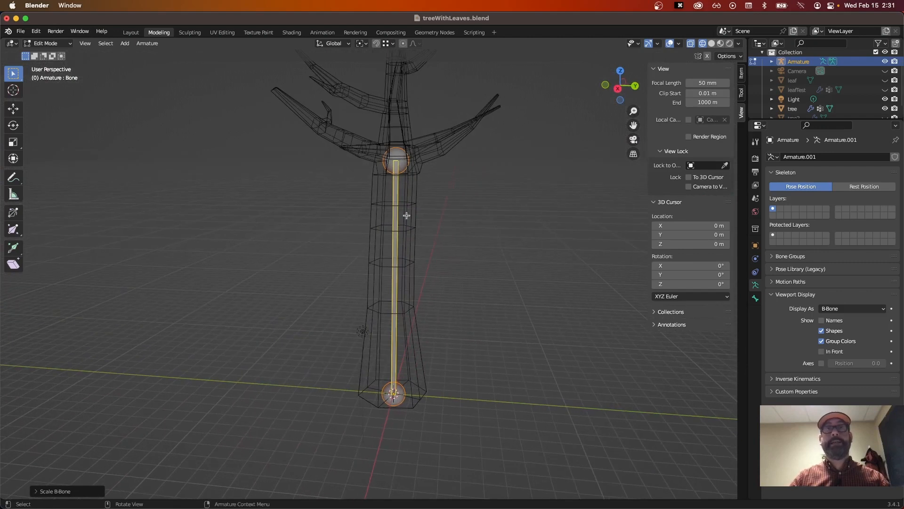
middle_drag(392, 201, 440, 270)
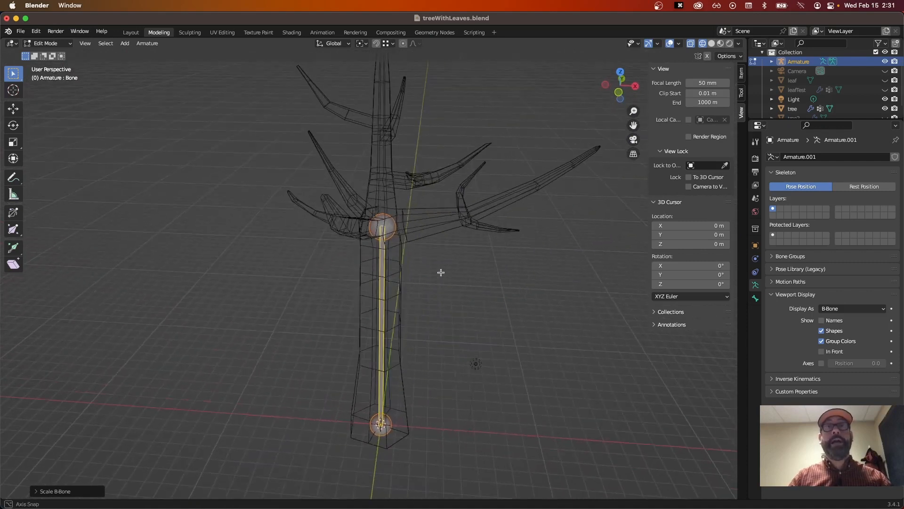
middle_drag(370, 258, 453, 308)
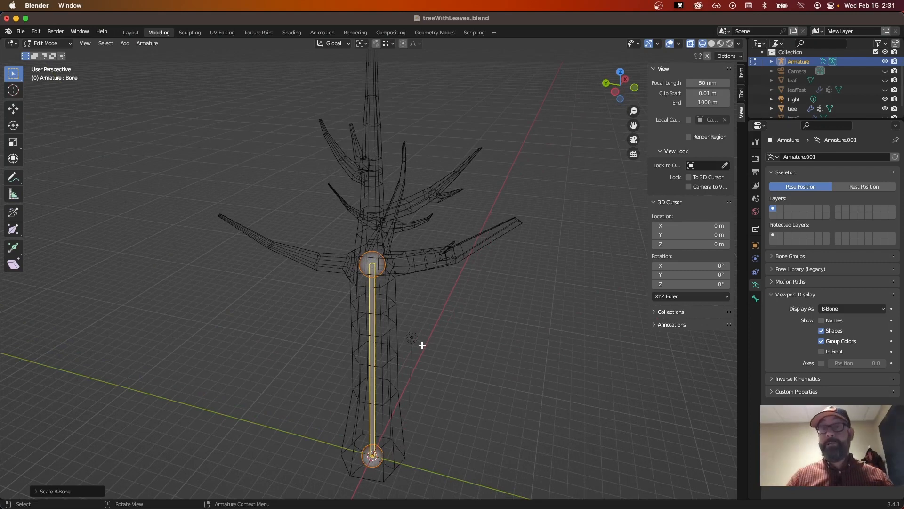
middle_drag(422, 345, 462, 320)
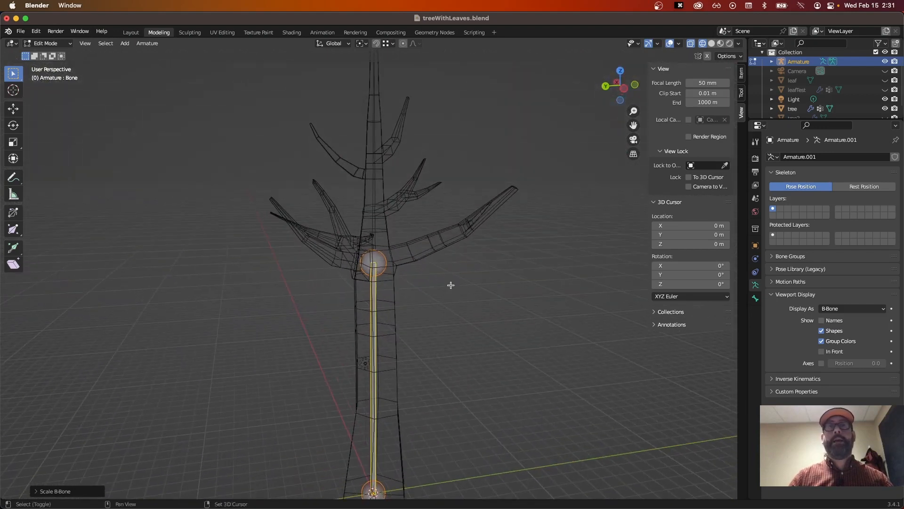
middle_drag(453, 284, 446, 369)
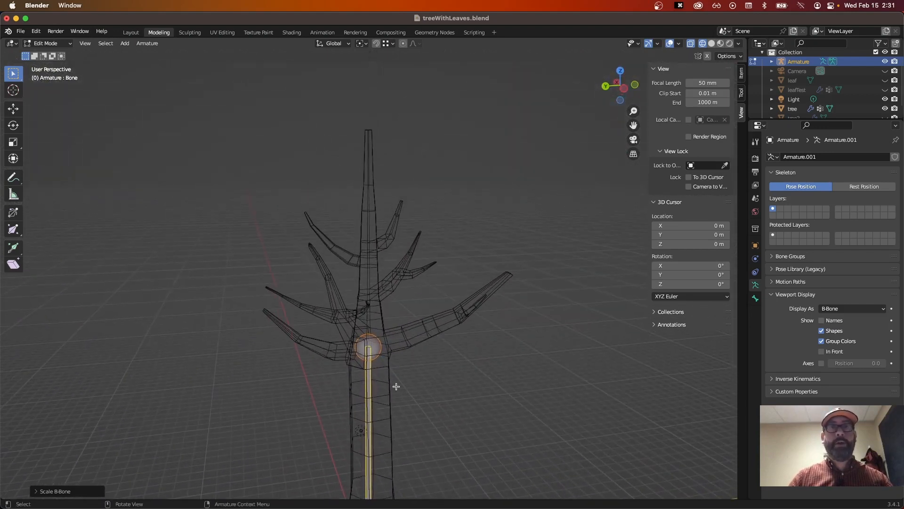
middle_drag(396, 386, 428, 311)
click(387, 309)
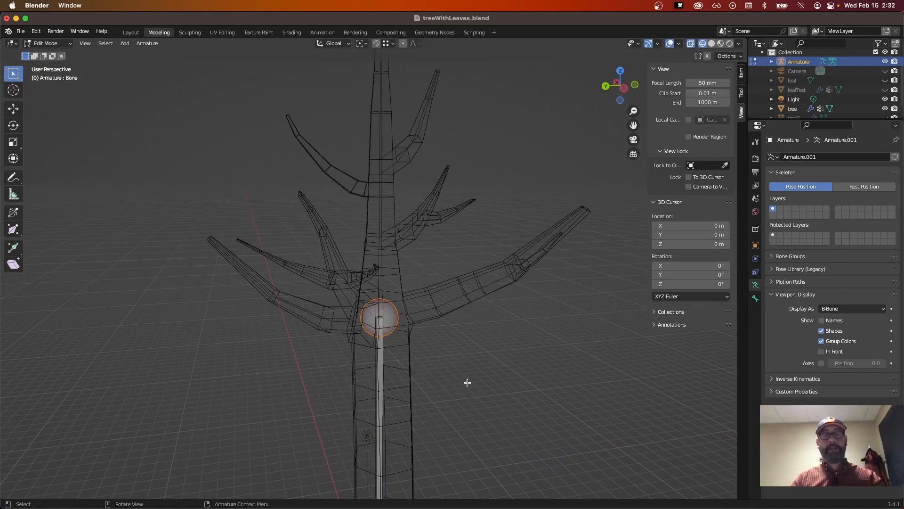
key(e)
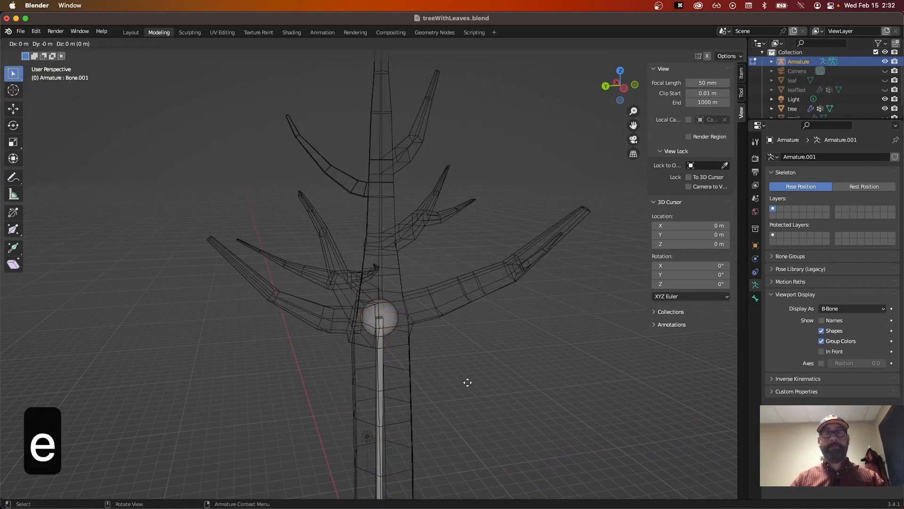
key(z)
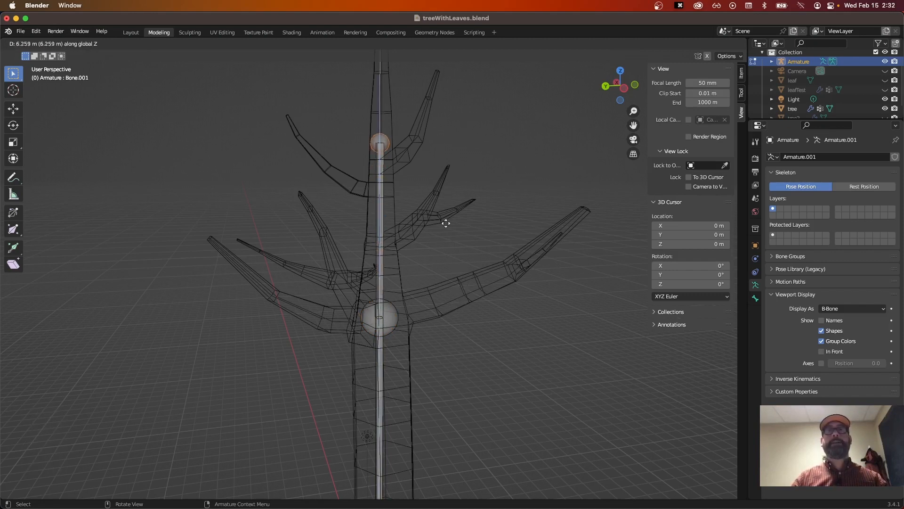
click(452, 305)
Extrude two more trunk bones in sequence up along global Z, ending at the bases of the two uppermost branches.
middle_drag(474, 309, 401, 331)
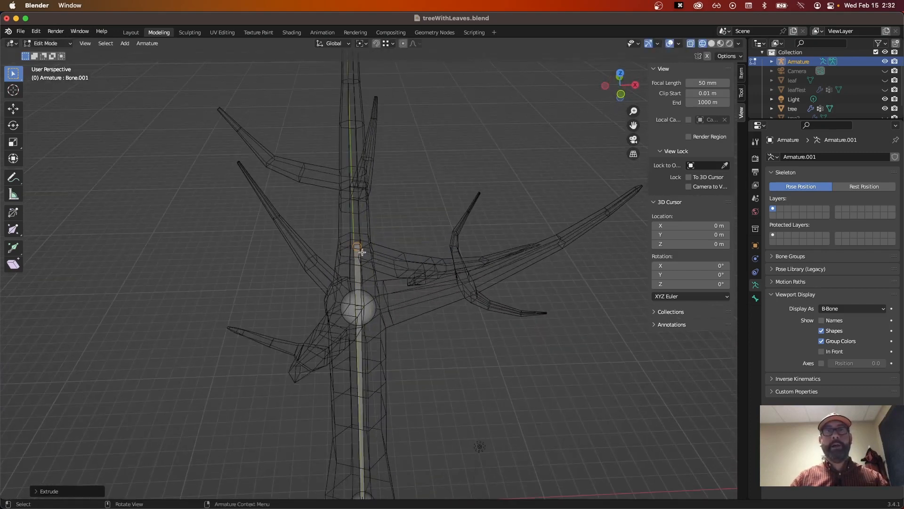
middle_drag(392, 284, 364, 292)
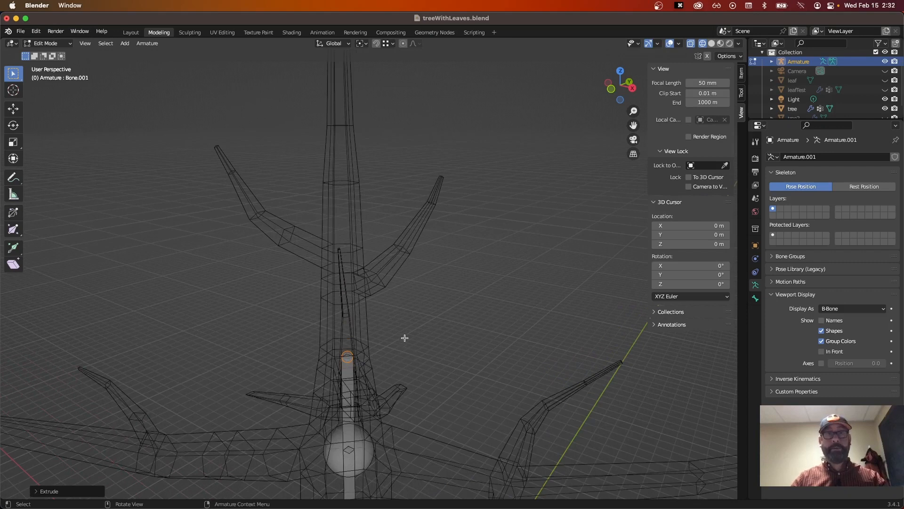
key(e)
key(z)
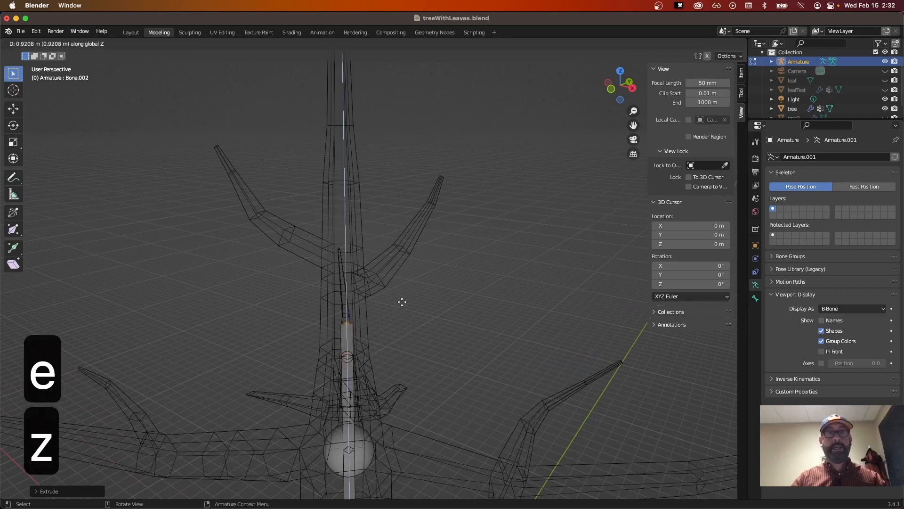
click(400, 268)
key(e)
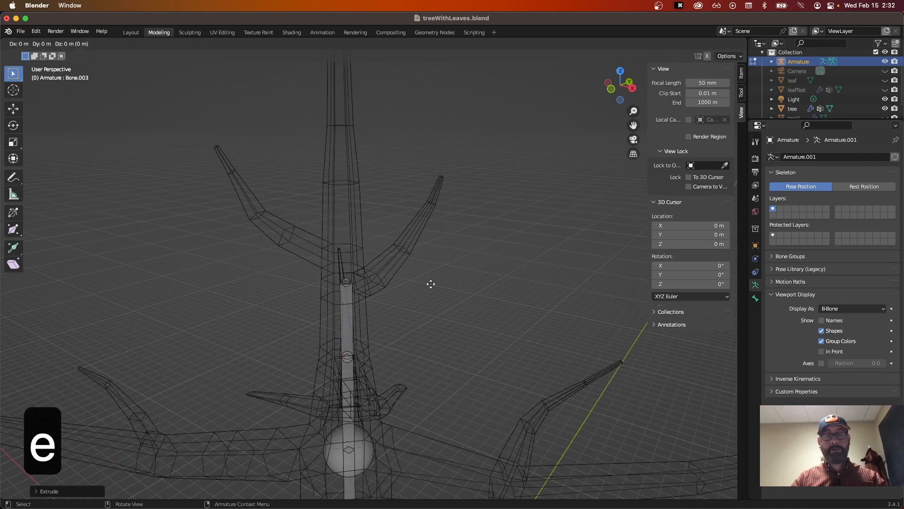
key(z)
click(427, 254)
Extrude the last trunk bone along global Z and raise its tip to the very top of the tree.
key(e)
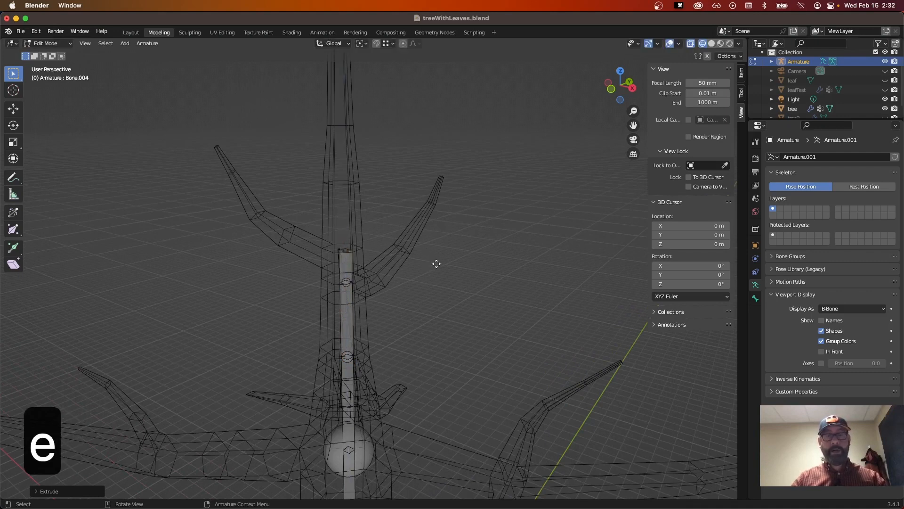
key(z)
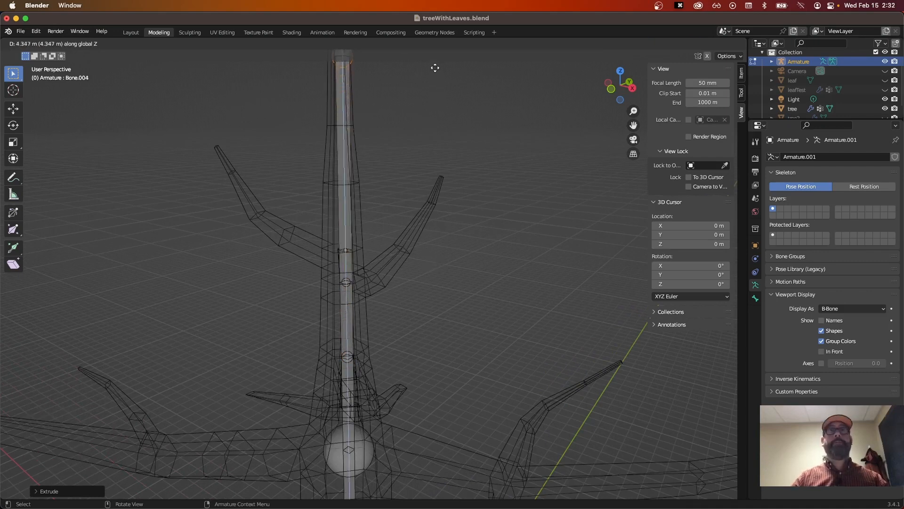
click(432, 62)
shift+middle_drag(504, 142, 509, 290)
key(g)
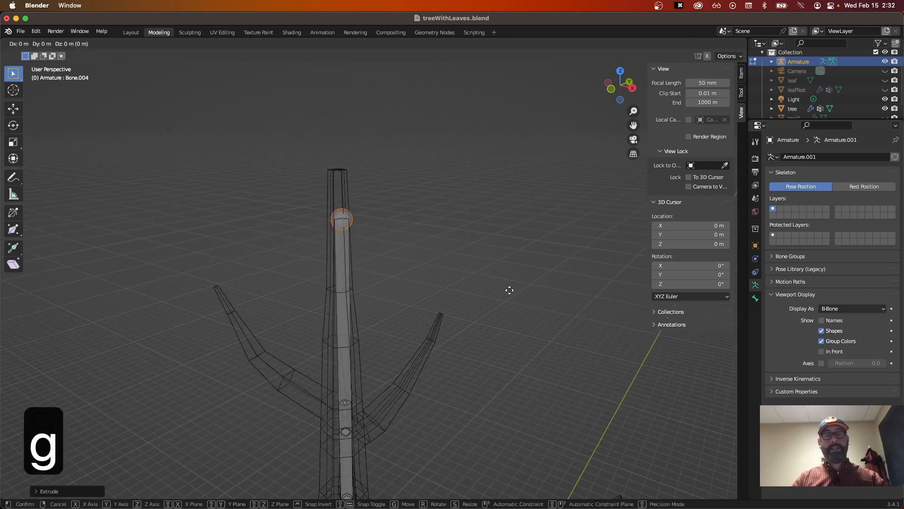
key(z)
click(508, 243)
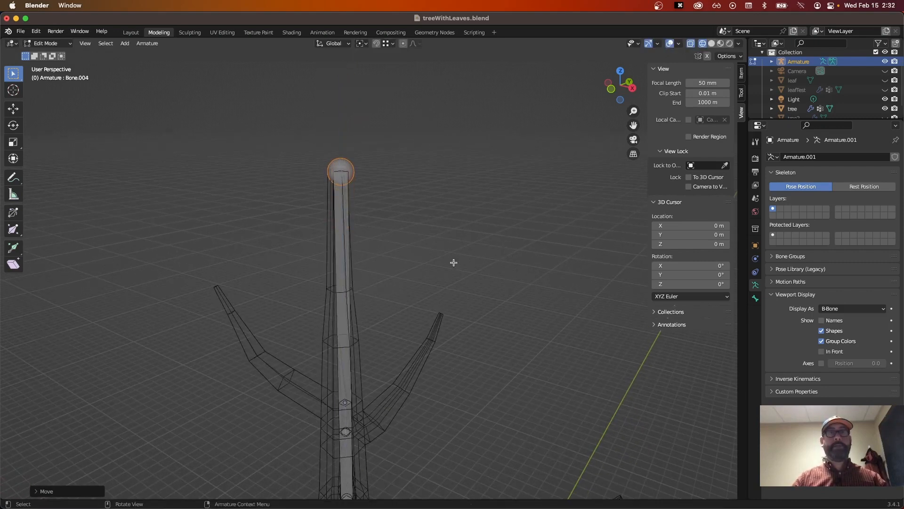
Nudge the top bone's tip freely from two viewing angles to centre it on the end of the trunk.
middle_drag(473, 240, 523, 255)
key(g)
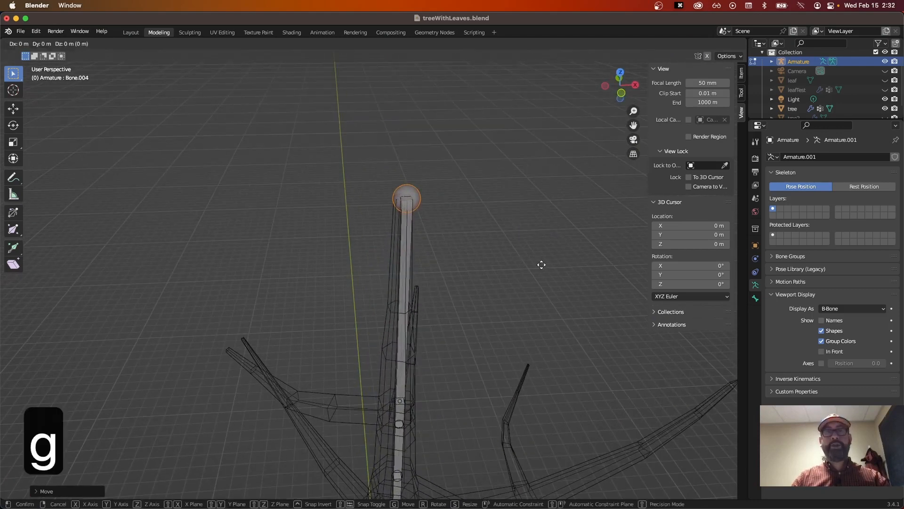
click(539, 264)
middle_drag(545, 269, 579, 245)
key(g)
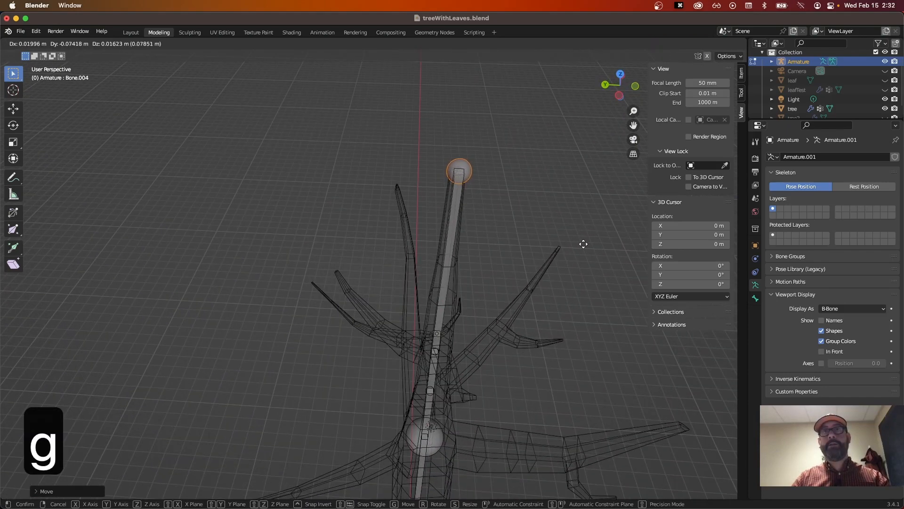
click(583, 244)
Move the joint below the top trunk bone about 0.15 m down, into line with the base of the uppermost branch.
middle_drag(580, 246, 481, 249)
scroll(448, 267, up, 1)
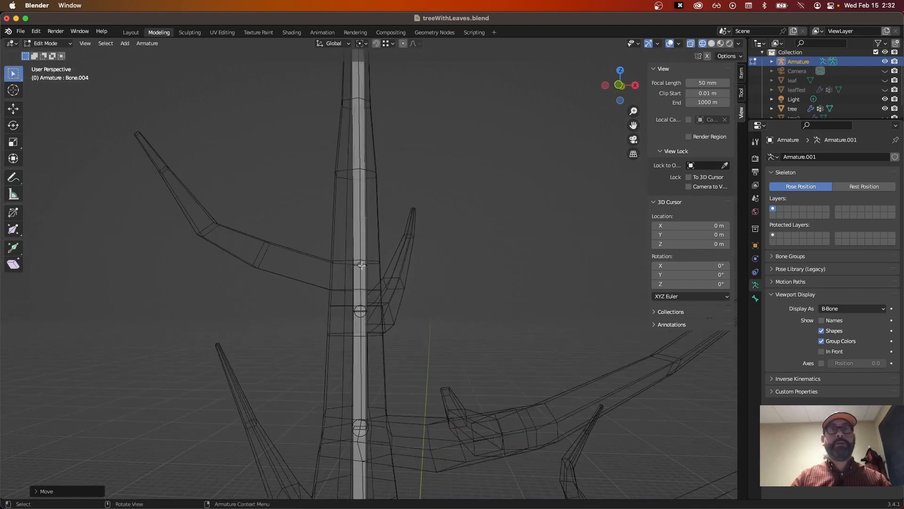
click(362, 265)
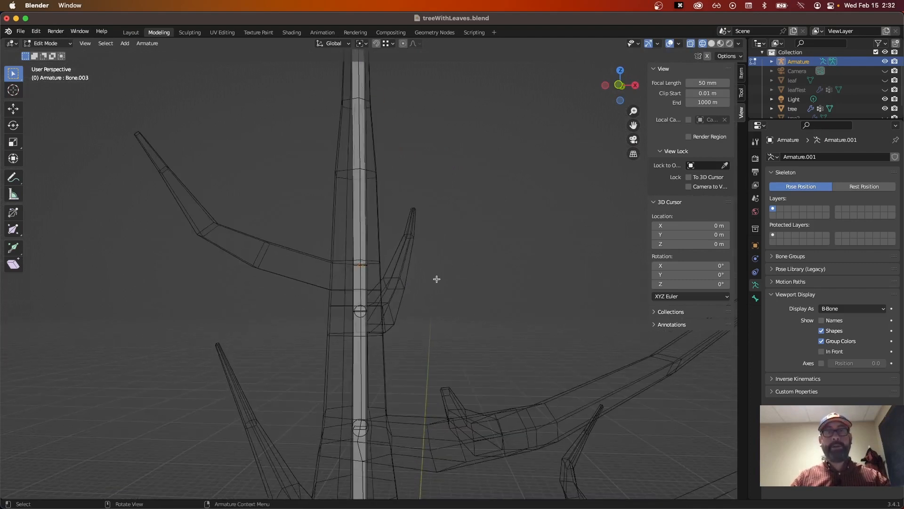
key(g)
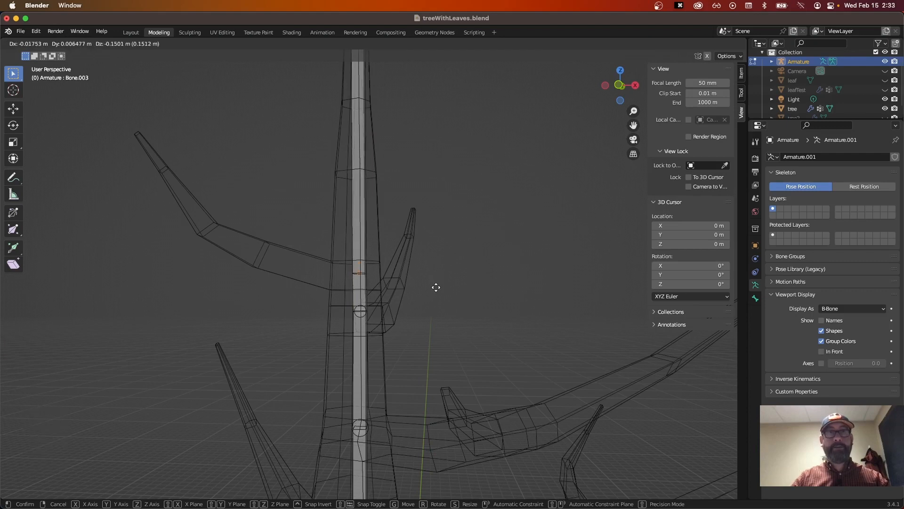
click(437, 287)
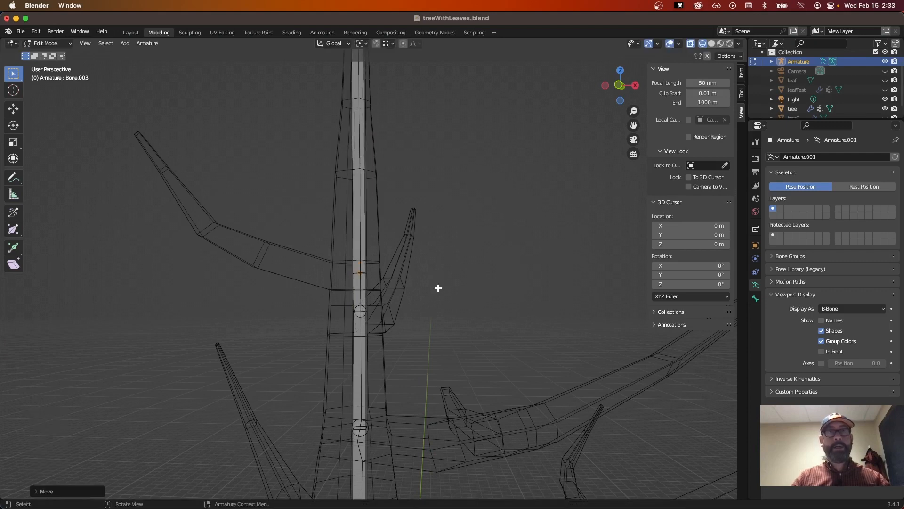
Extrude a bone about 2.4 m long from the joint below the top trunk bone out to the uppermost branch's bend.
middle_drag(436, 289, 473, 322)
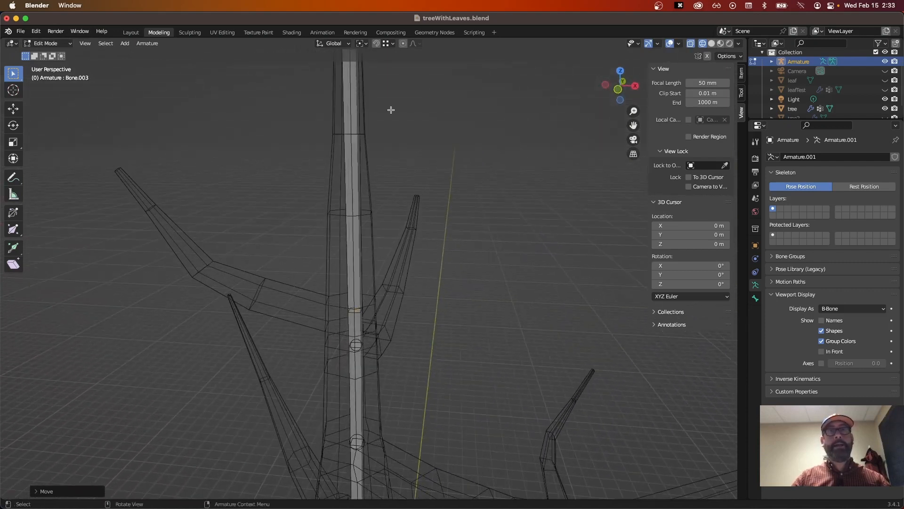
scroll(403, 304, down, 1)
scroll(404, 305, up, 1)
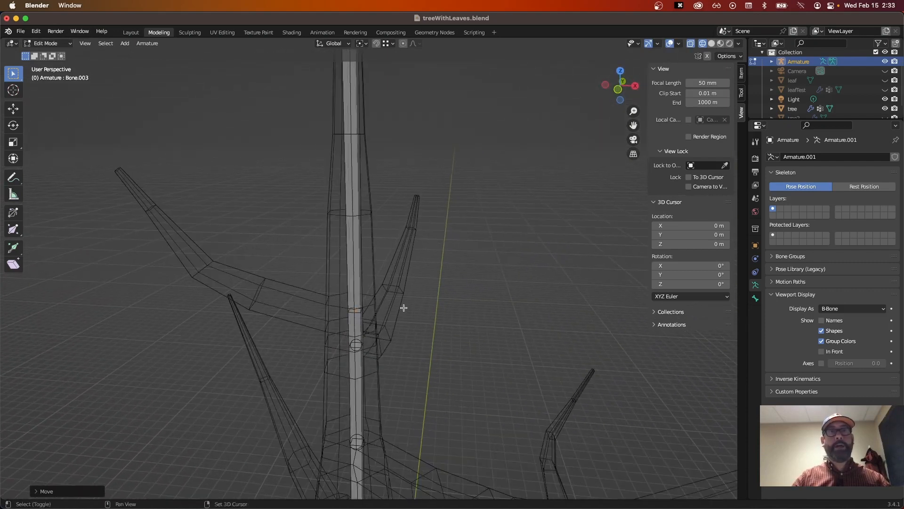
shift+middle_drag(404, 308, 478, 284)
scroll(465, 278, up, 1)
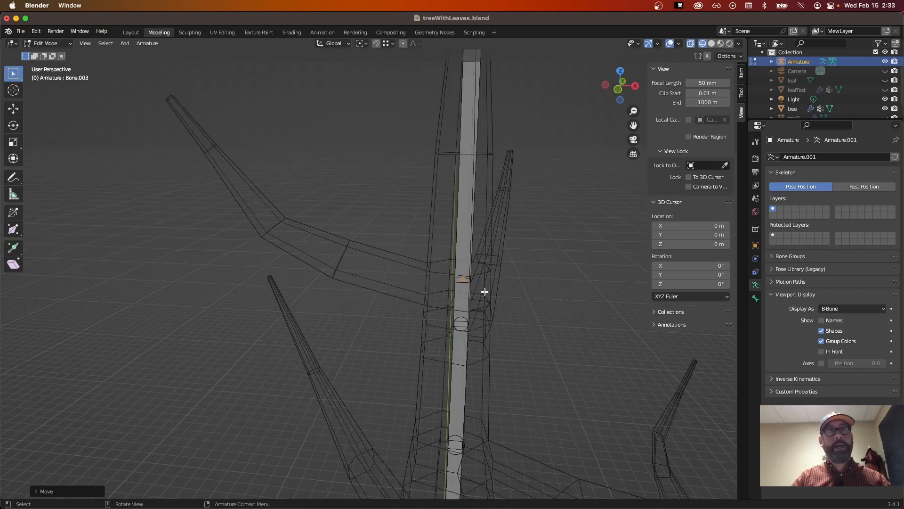
scroll(485, 292, up, 1)
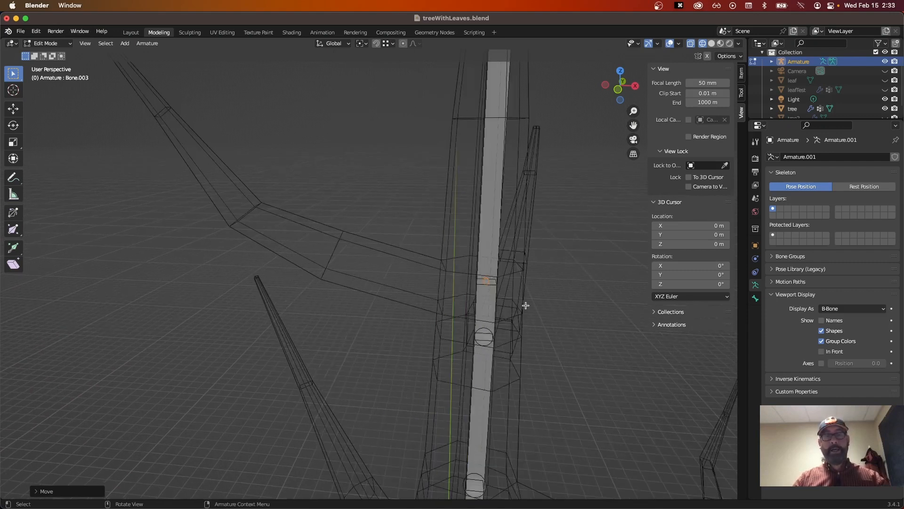
key(e)
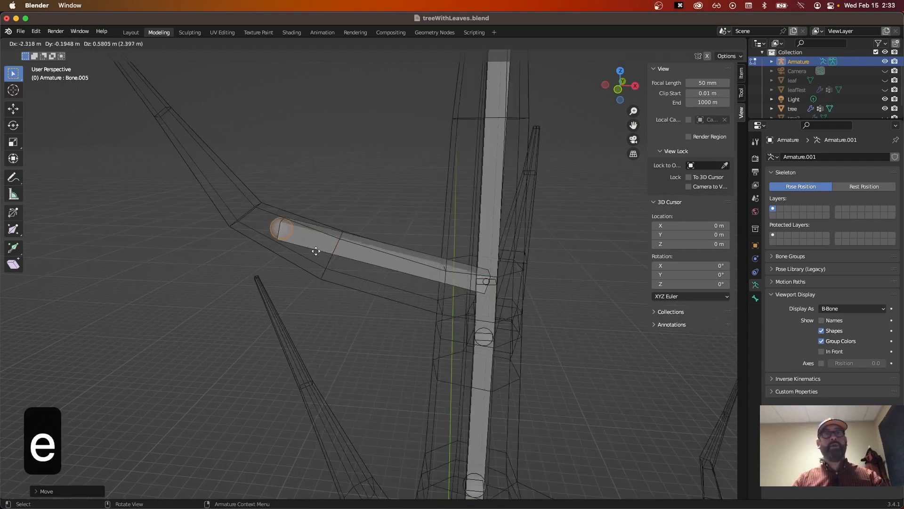
click(292, 240)
Move the new branch bone's tip sideways to centre it in the branch from a second viewing angle.
middle_drag(299, 244, 390, 231)
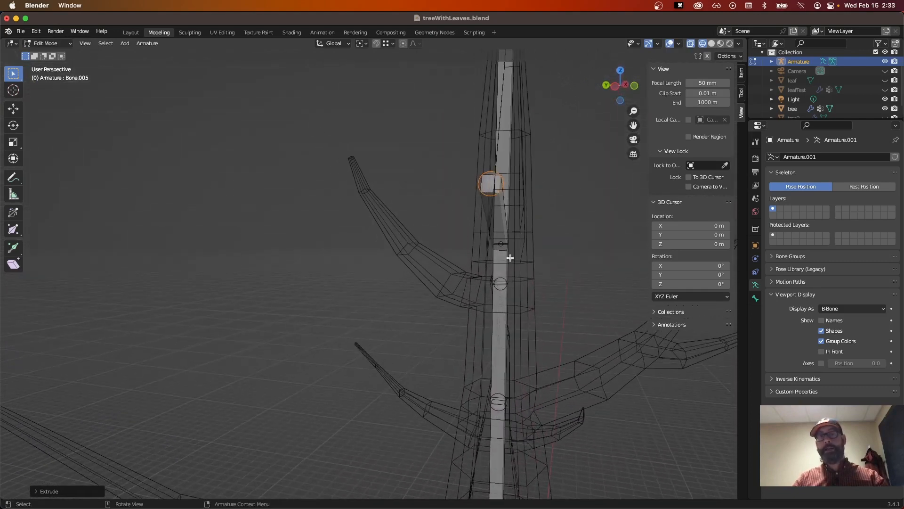
key(g)
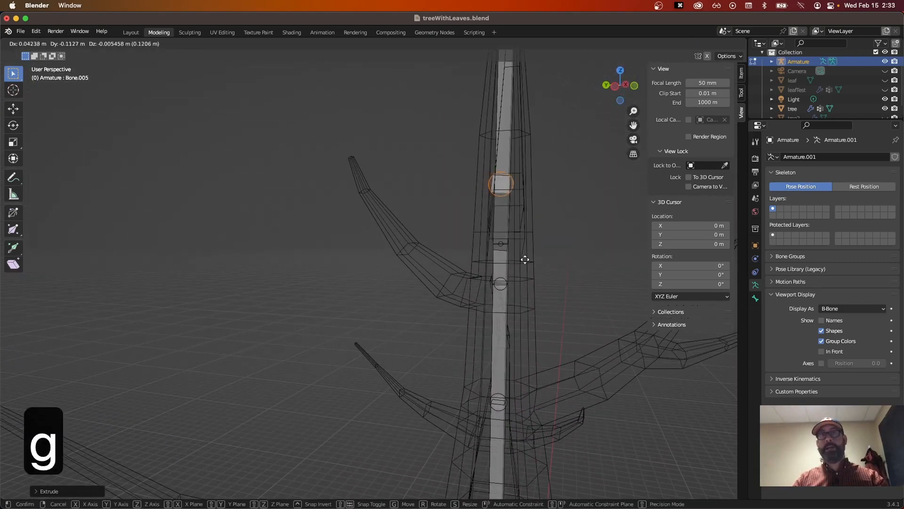
click(532, 259)
Extrude a second bone about 2.3 m to the uppermost branch's tip and shift its end about 0.69 m into the mesh.
middle_drag(535, 259, 436, 316)
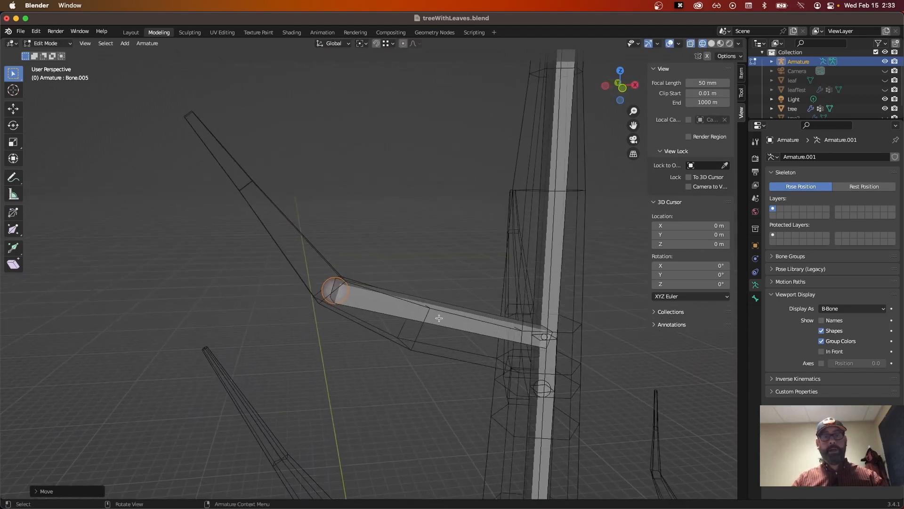
key(e)
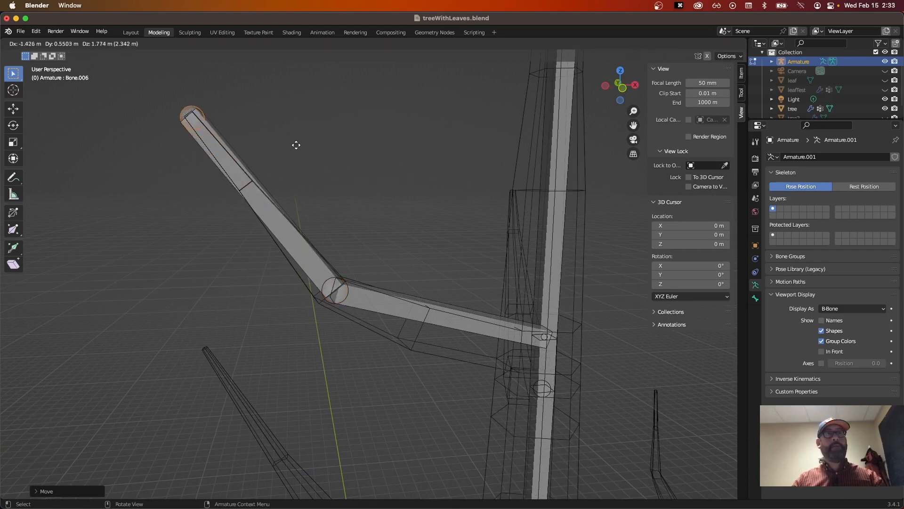
click(295, 145)
middle_drag(344, 239, 515, 274)
middle_drag(560, 273, 529, 278)
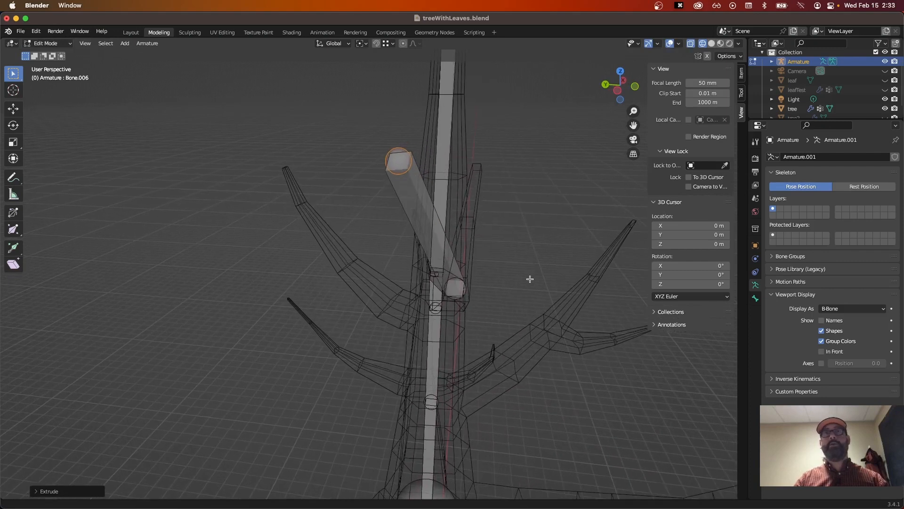
key(g)
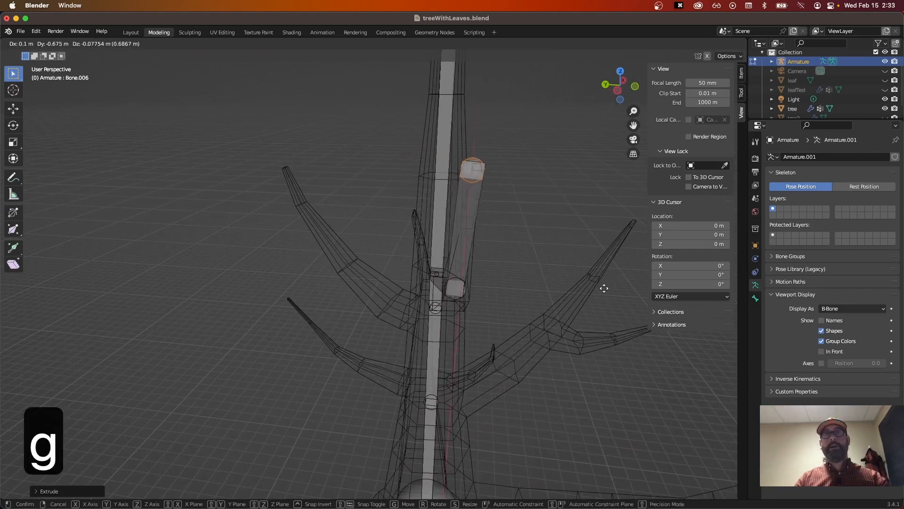
click(605, 286)
Lower the trunk joint at the base of the second-highest branch along global Z into line with the branch.
middle_drag(605, 286, 519, 315)
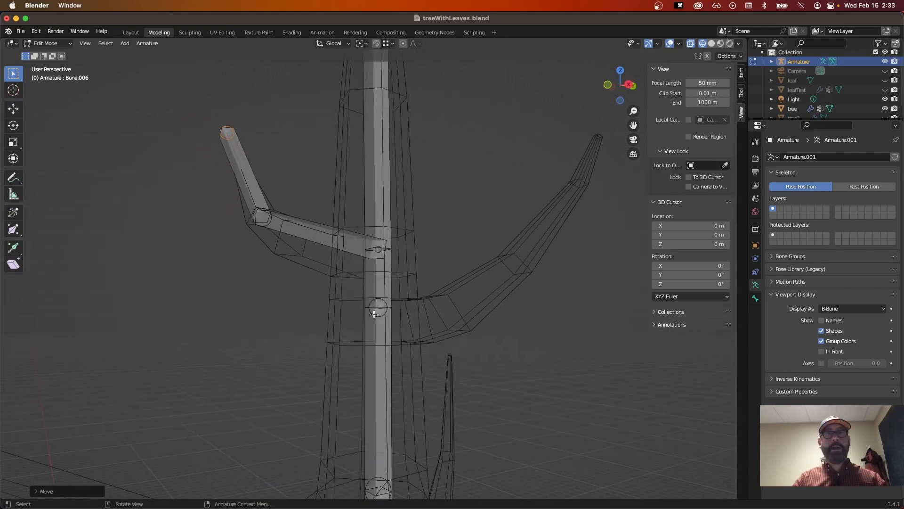
click(374, 308)
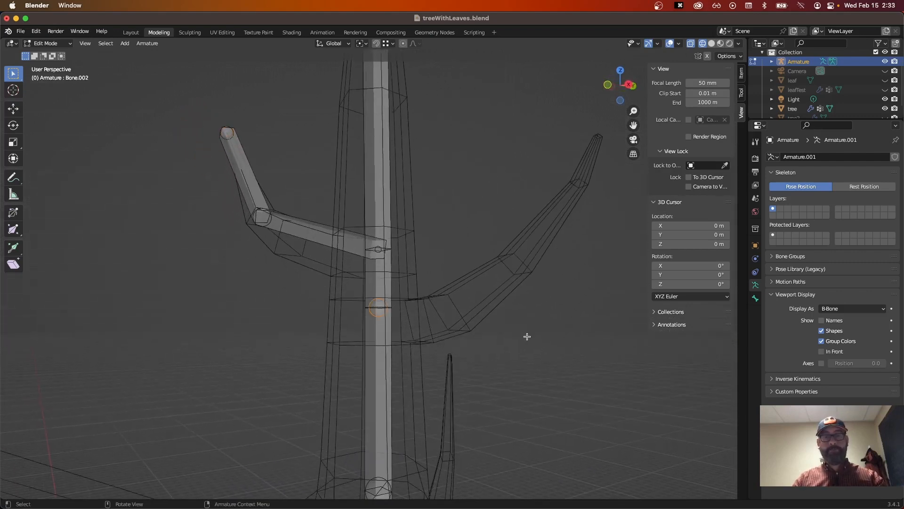
key(g)
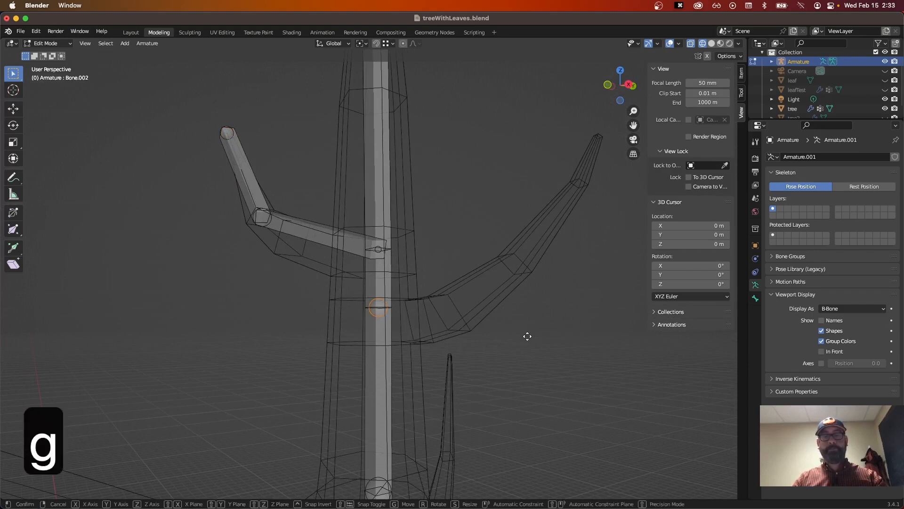
key(z)
click(525, 348)
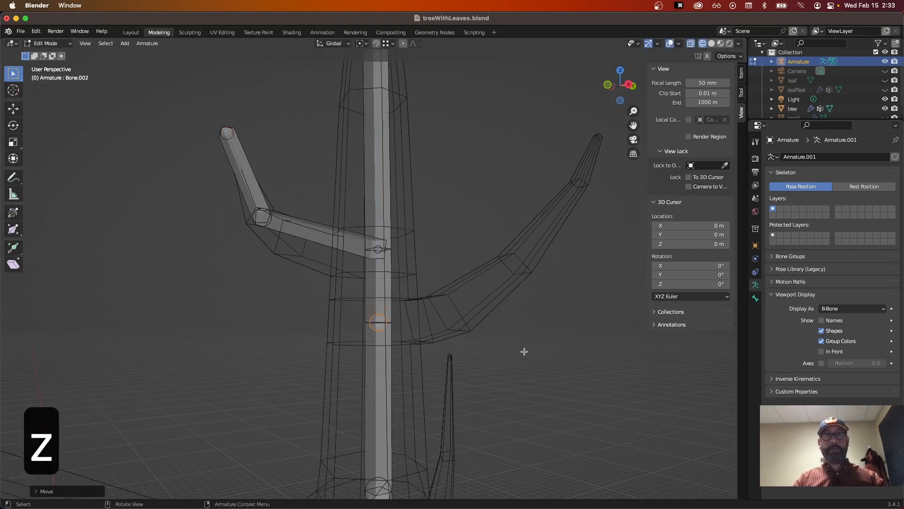
Extrude a chain of four bones from the lowered trunk joint along the curved second-highest branch to its tip.
key(e)
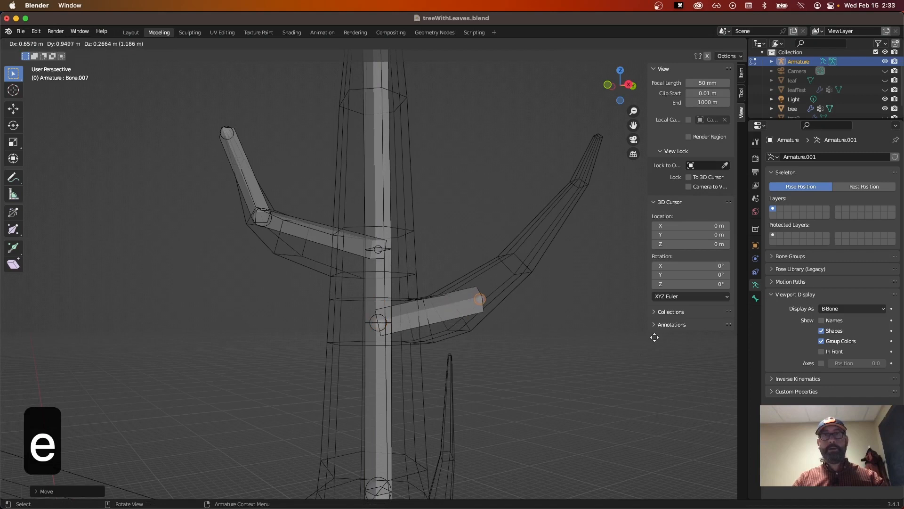
click(638, 353)
middle_drag(638, 356, 601, 363)
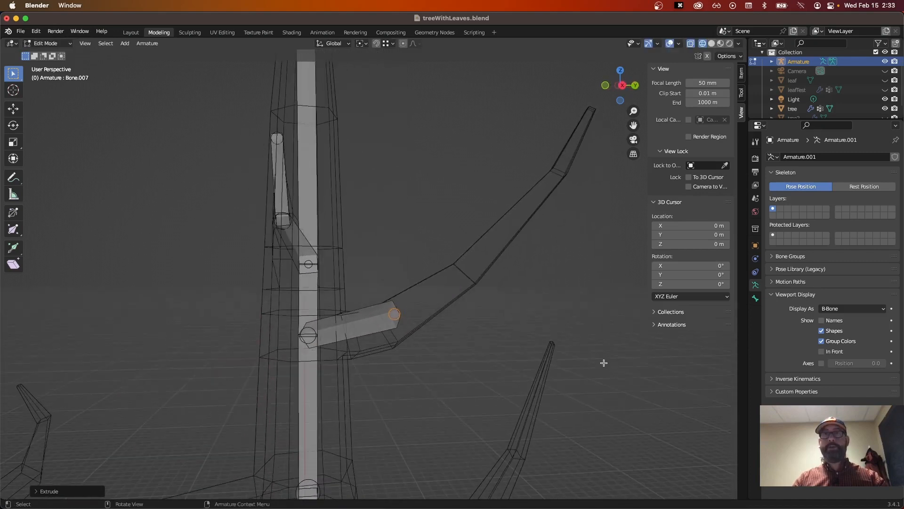
key(e)
click(696, 304)
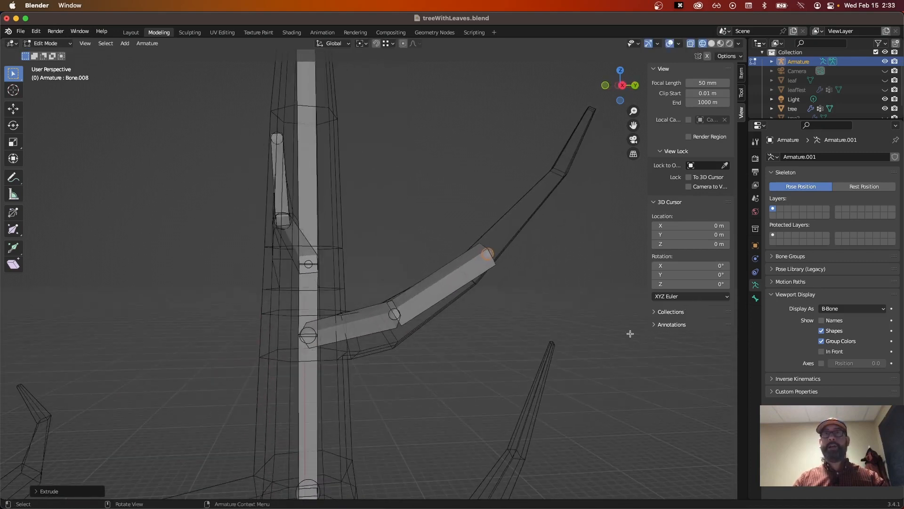
shift+middle_drag(592, 316, 482, 391)
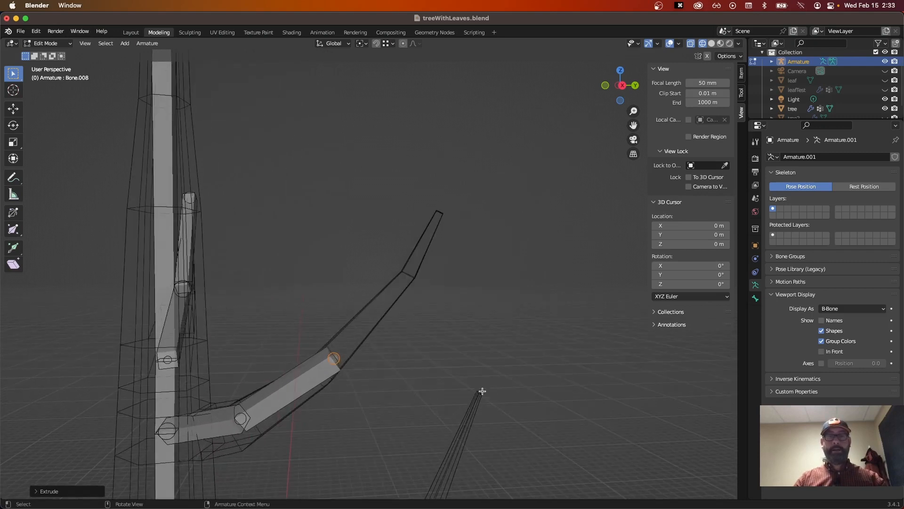
key(e)
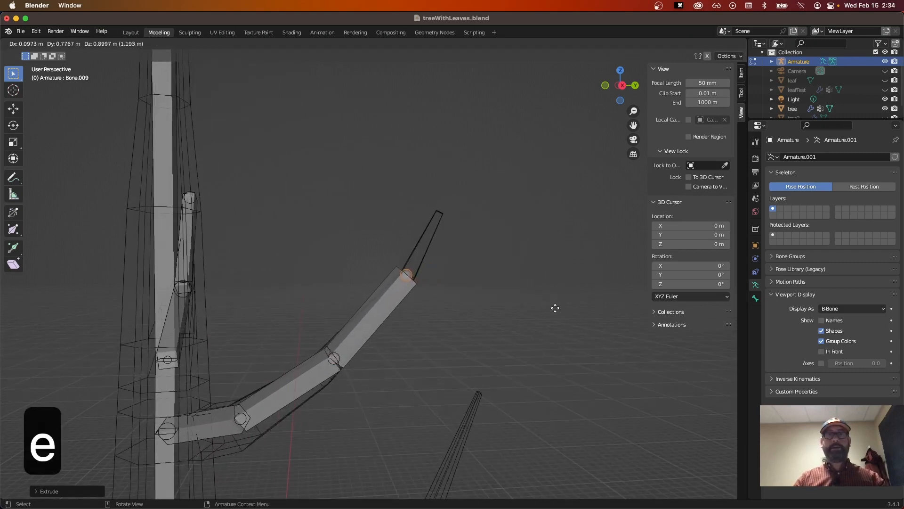
click(558, 304)
key(e)
click(589, 248)
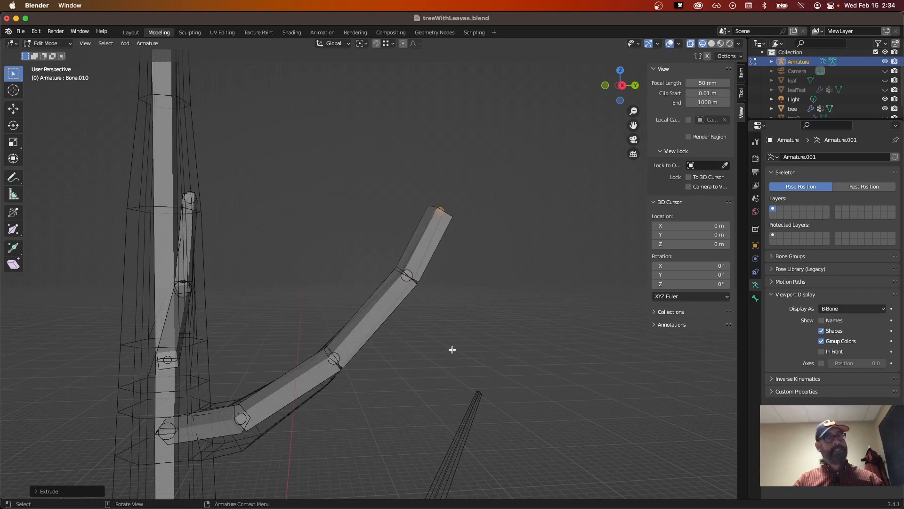
Move the first joint of the four-bone chain into the centre of the branch from two viewing angles.
middle_drag(514, 325, 490, 344)
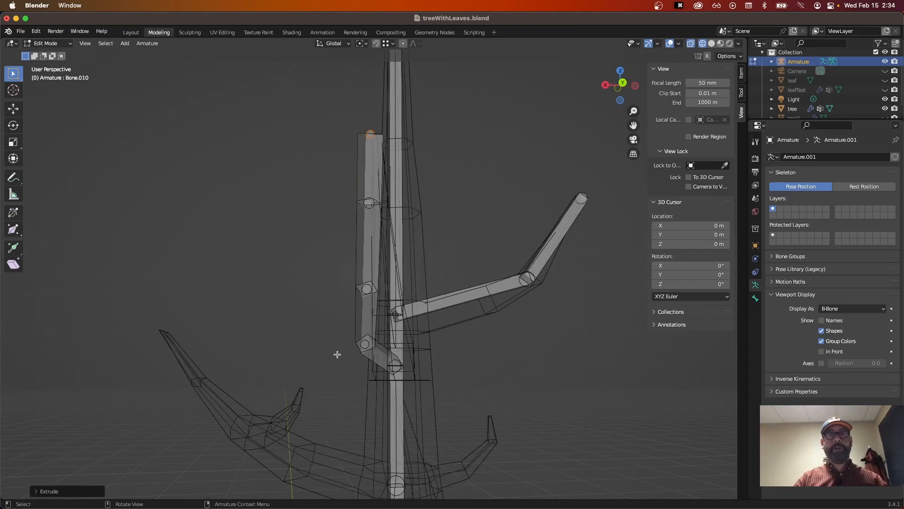
click(364, 347)
key(g)
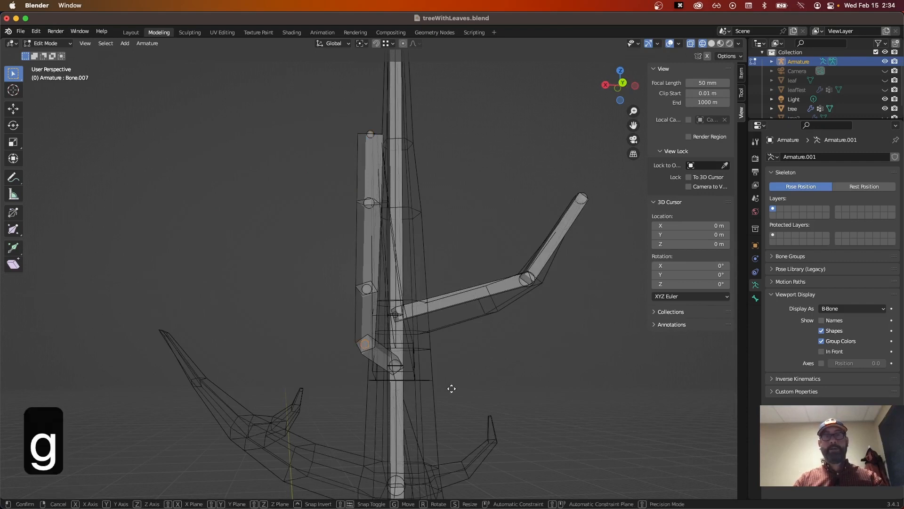
click(481, 386)
middle_drag(481, 386, 596, 395)
key(g)
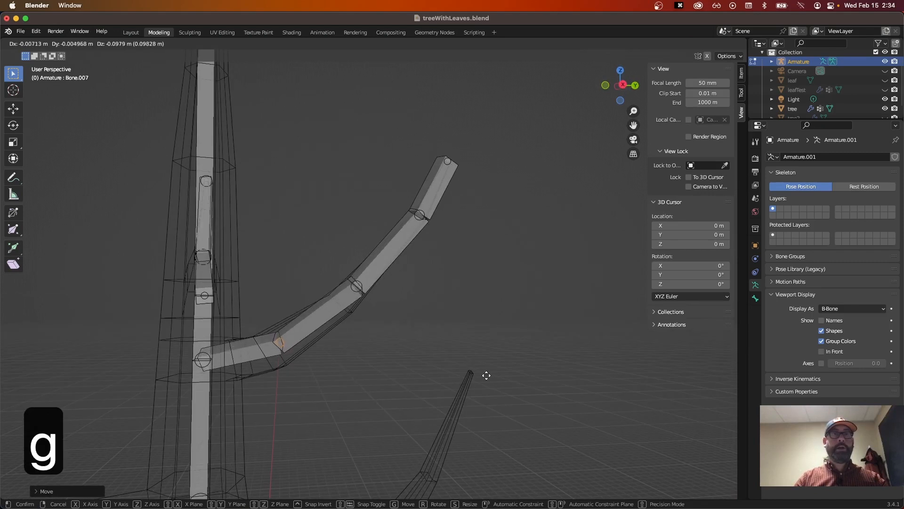
click(489, 375)
Move the second and third joints of the four-bone chain sideways into the centre of the branch mesh.
middle_drag(427, 303, 376, 222)
click(368, 289)
key(g)
click(383, 290)
key(g)
click(498, 335)
click(378, 213)
key(g)
click(386, 214)
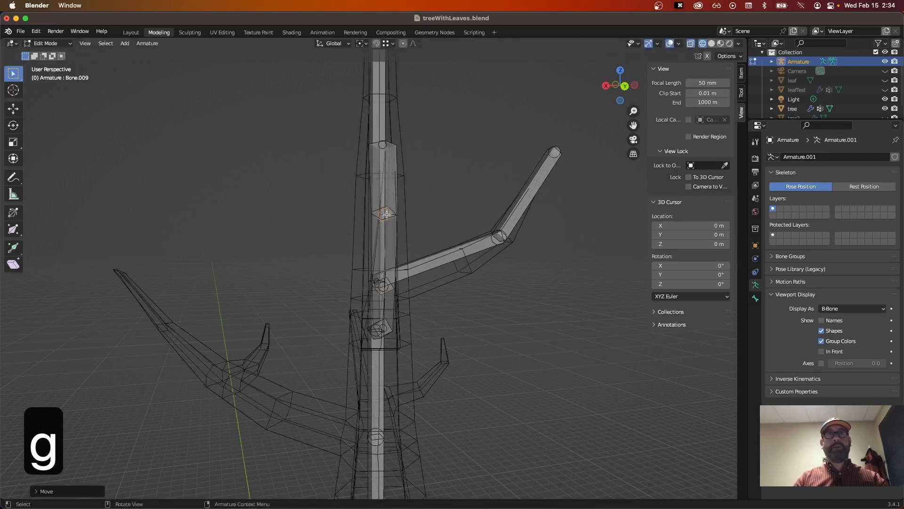
Extrude a bone from the next lower trunk joint into the third-highest branch and adjust its tip from several angles.
middle_drag(466, 290, 529, 301)
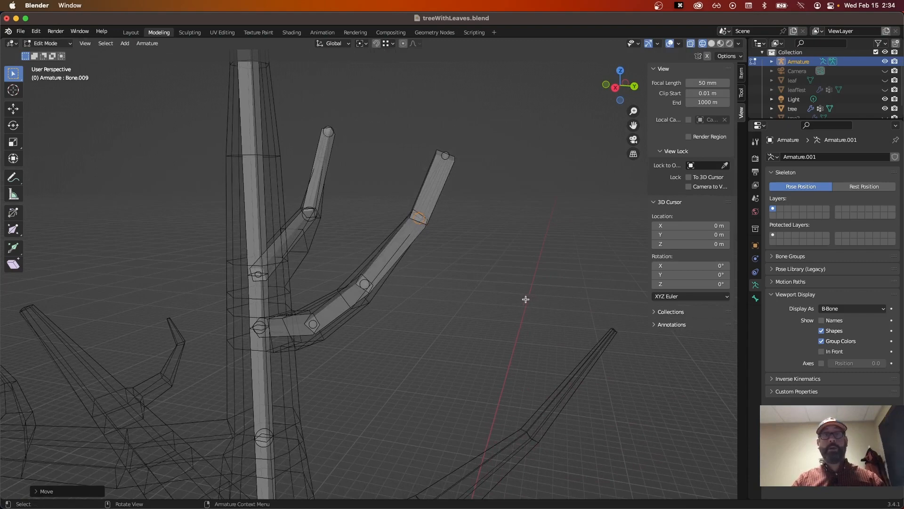
middle_drag(497, 319, 395, 330)
click(314, 376)
key(e)
click(438, 363)
key(g)
click(503, 394)
key(g)
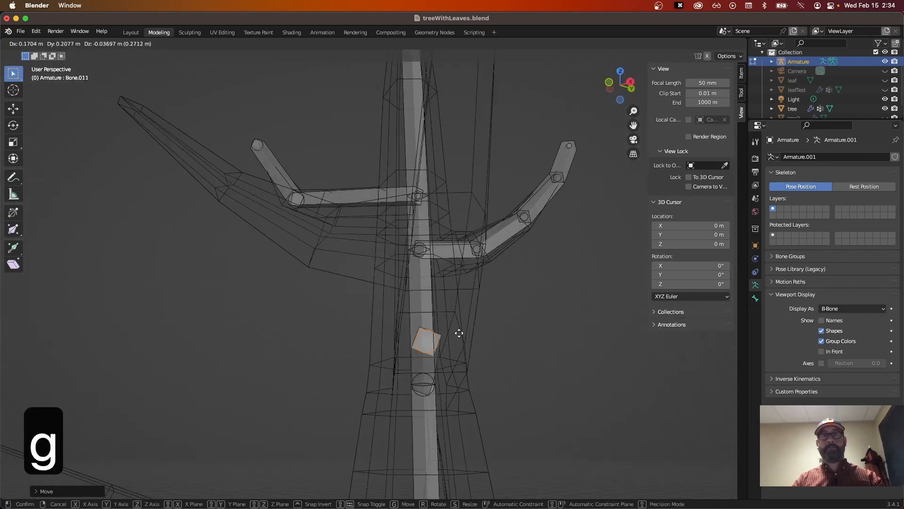
click(460, 333)
Extrude two more bones along the third-highest branch and move the end joint into line with the mesh.
key(e)
click(595, 336)
key(e)
click(618, 333)
middle_drag(618, 333, 549, 266)
click(390, 325)
key(g)
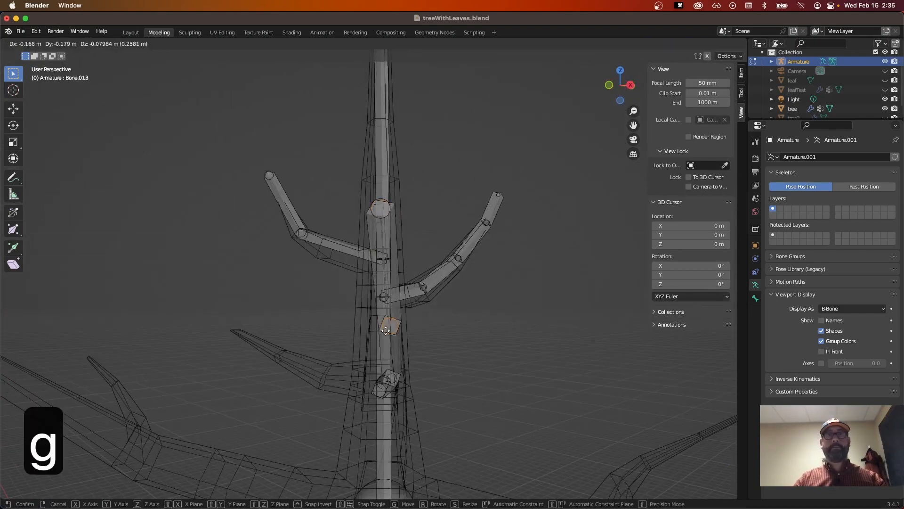
click(465, 310)
Extrude further bones to rig the rest of the third-highest branch out to its tip and its side shoot.
key(e)
click(398, 308)
key(e)
click(313, 243)
middle_drag(313, 243, 424, 292)
key(g)
middle_drag(452, 329, 620, 426)
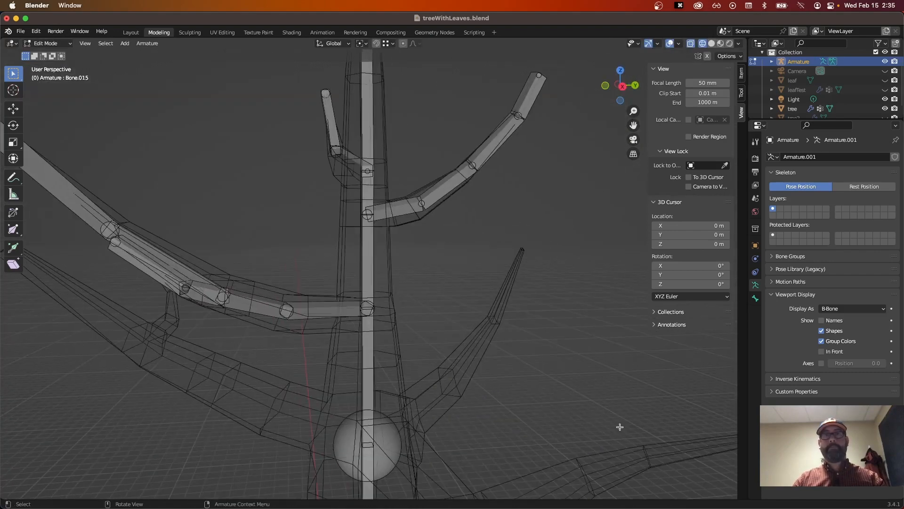
Extrude two bones from the trunk joint inside the large sphere along the next lower branch, adjusting the first joint.
key(g)
key(e)
click(555, 392)
key(g)
click(517, 394)
key(e)
click(605, 287)
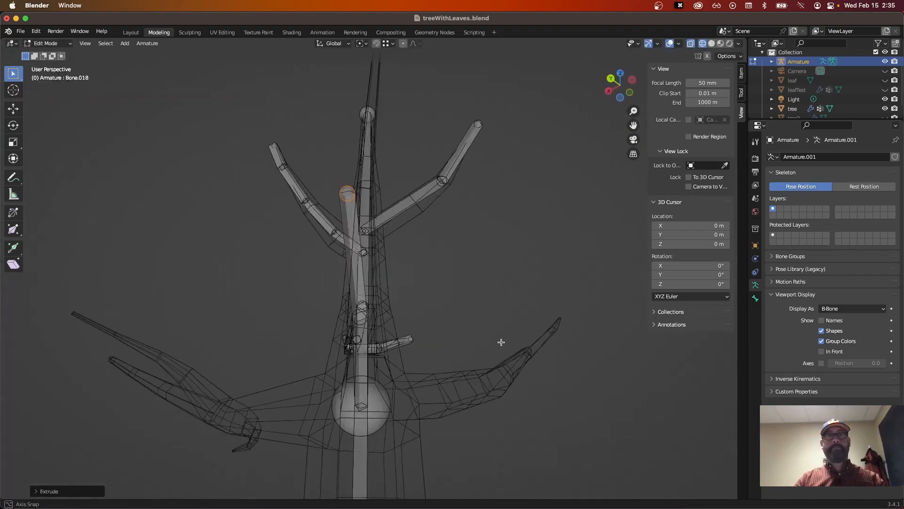
Adjust the second joint of this branch and extrude a third bone to its tip, aligning the end from another angle.
key(g)
click(606, 378)
key(e)
click(707, 294)
middle_drag(707, 294, 514, 348)
key(g)
click(617, 369)
middle_drag(618, 369, 622, 369)
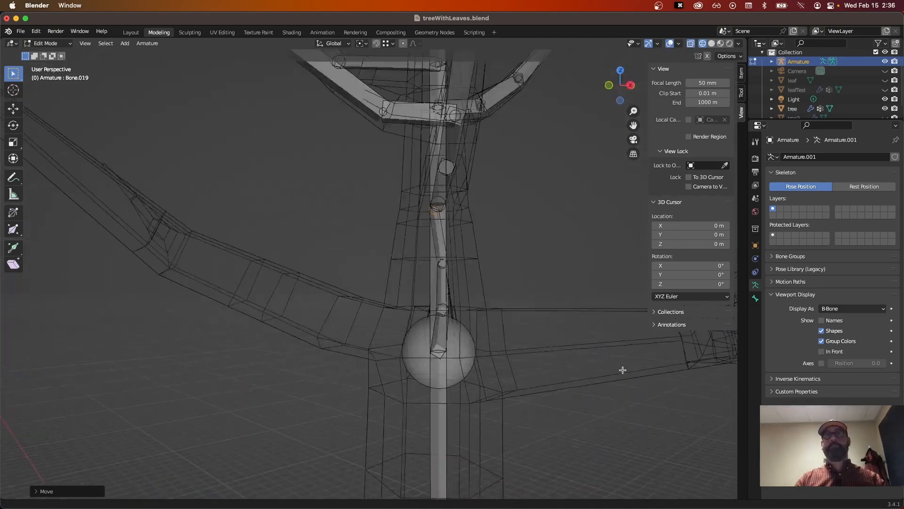
Extrude two more bones low on the trunk and reposition their tips from a different viewing angle.
key(e)
click(320, 325)
middle_drag(319, 324, 413, 337)
key(g)
click(413, 337)
key(e)
click(455, 327)
key(g)
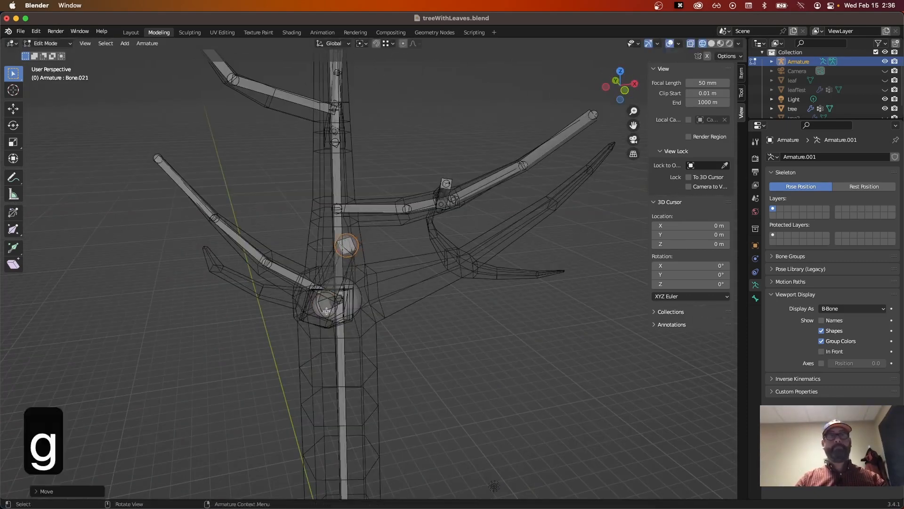
Extrude two bones along the short low branch and move their joints into the centre of its mesh.
key(e)
click(400, 405)
middle_drag(400, 405, 349, 368)
key(g)
click(349, 367)
key(e)
click(555, 368)
key(g)
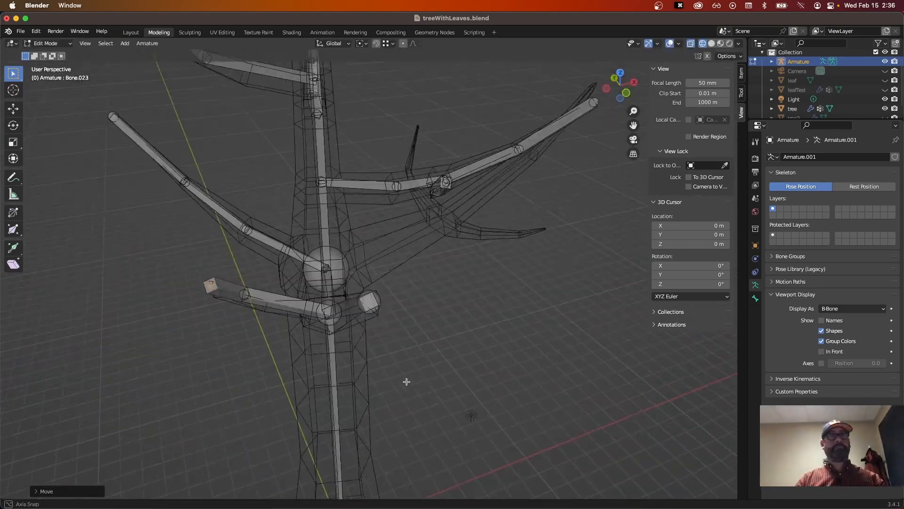
Extrude a bone from the lower trunk along the long low branch and move its tip onto the branch's fork.
key(e)
click(466, 281)
middle_drag(466, 281, 326, 325)
key(g)
click(501, 286)
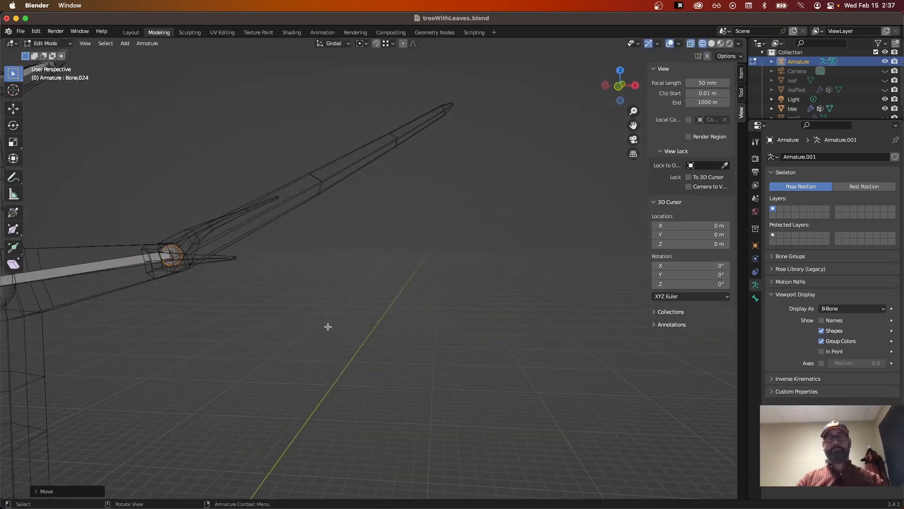
Extrude a bone from the fork to the long branch's tip and two bones along one side shoot, moving the shoot's end into the mesh.
key(e)
click(400, 311)
middle_drag(400, 311, 452, 330)
key(e)
click(452, 330)
key(e)
click(497, 317)
key(g)
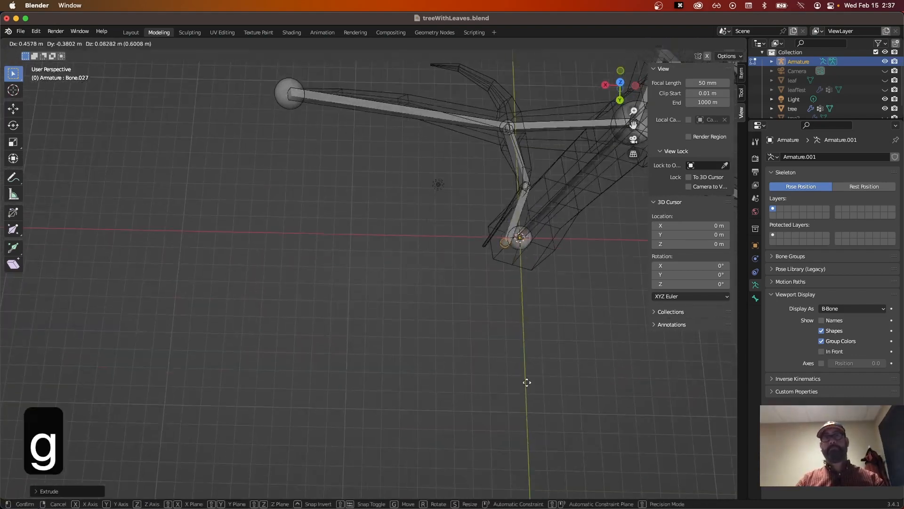
click(527, 381)
Extrude two bones from the low branch's fork along its other side shoot and move the tip into the mesh.
middle_drag(527, 382, 396, 200)
click(396, 199)
key(e)
click(324, 203)
key(e)
click(277, 287)
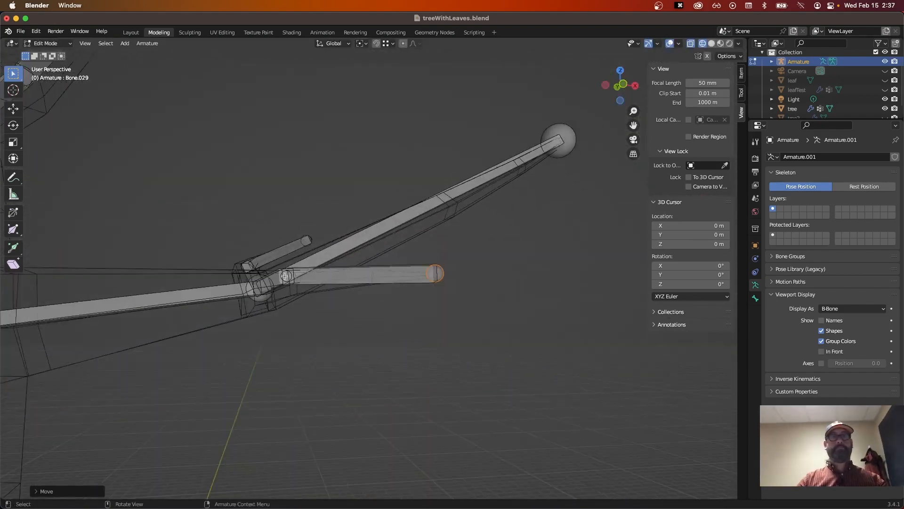
key(g)
click(380, 332)
Examine the tree's bone chains from several angles to check that every branch and side shoot is covered.
scroll(380, 332, down, 5)
middle_drag(381, 332, 413, 382)
scroll(407, 380, down, 2)
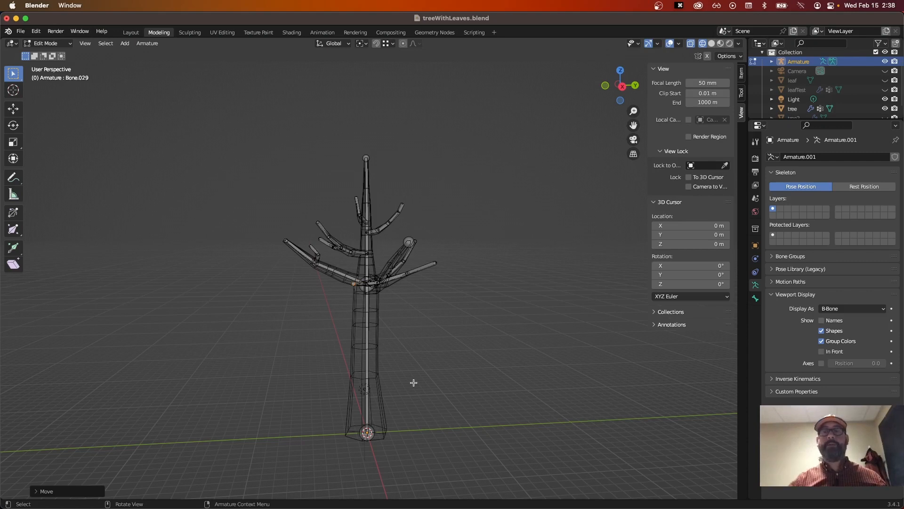
scroll(432, 376, up, 4)
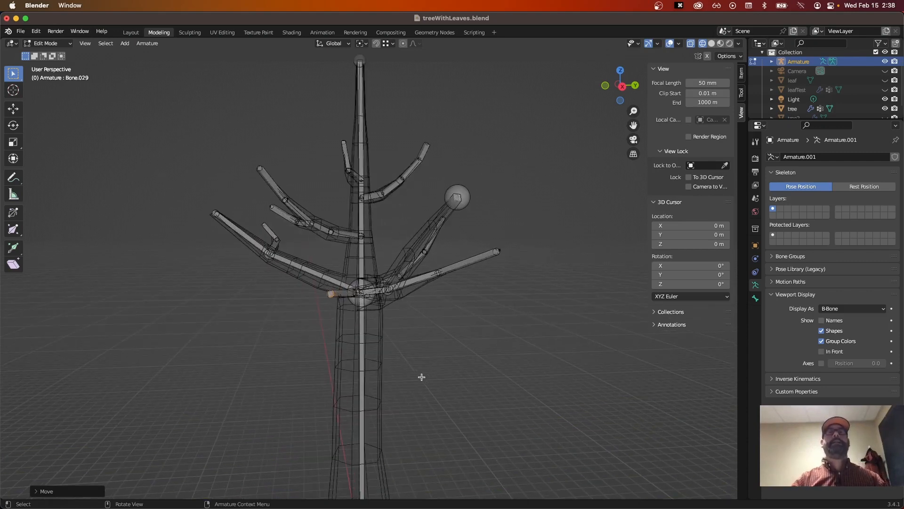
middle_drag(422, 377, 468, 446)
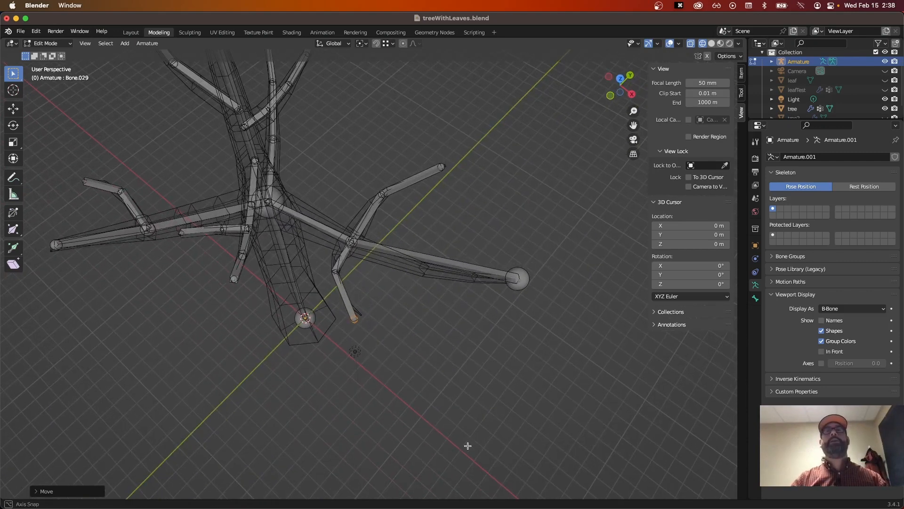
scroll(481, 278, up, 2)
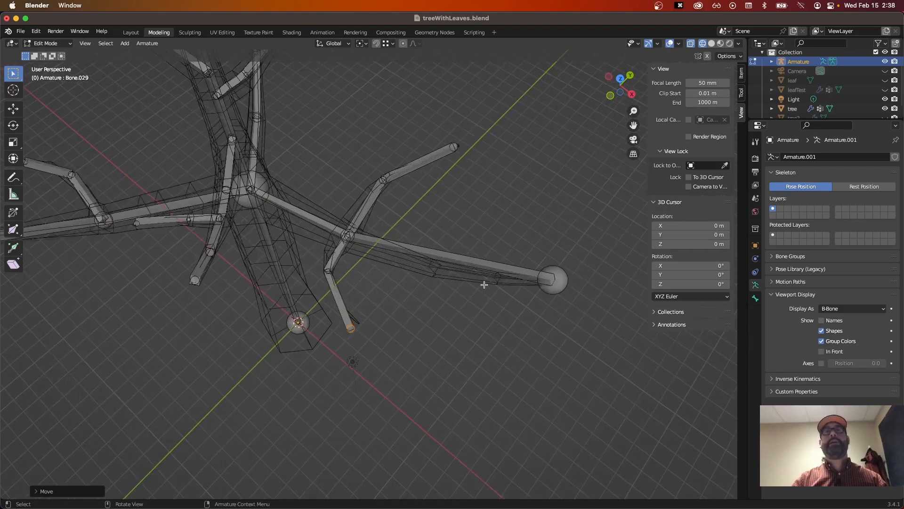
shift+middle_drag(490, 277, 380, 282)
scroll(381, 282, up, 1)
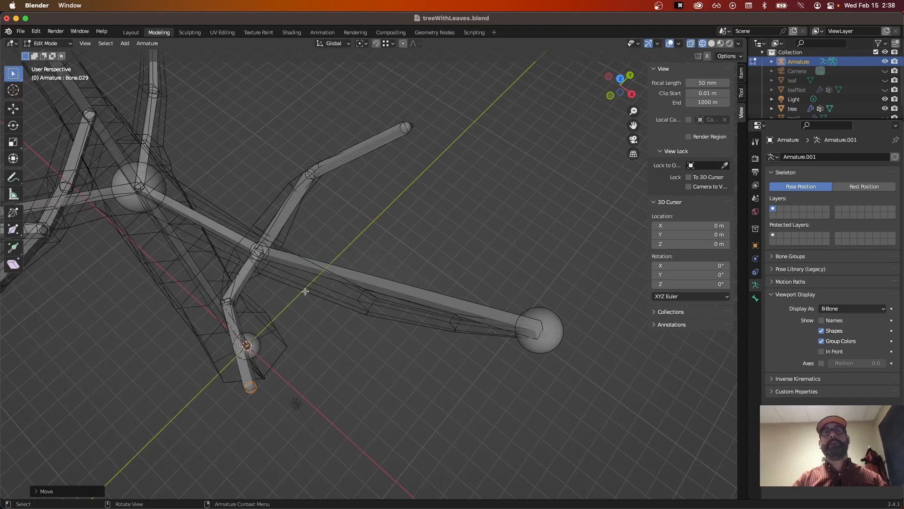
middle_drag(484, 326, 339, 272)
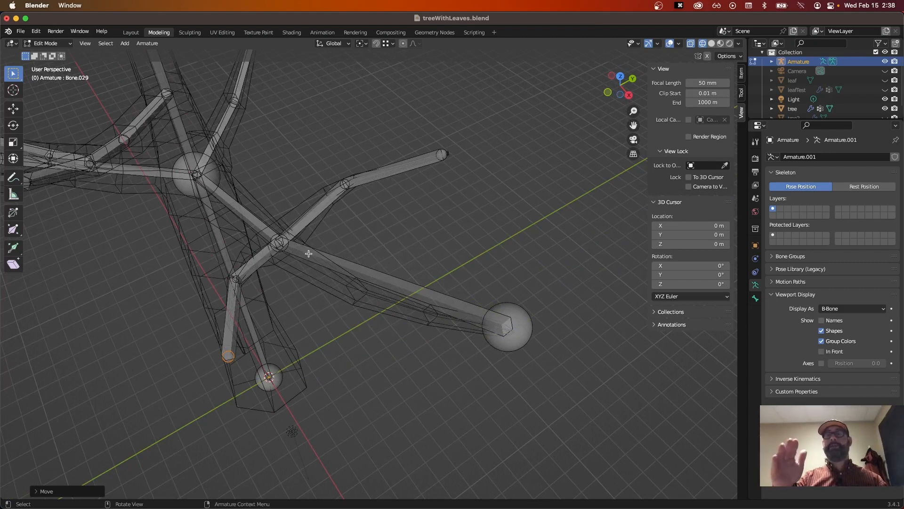
middle_drag(378, 228, 387, 177)
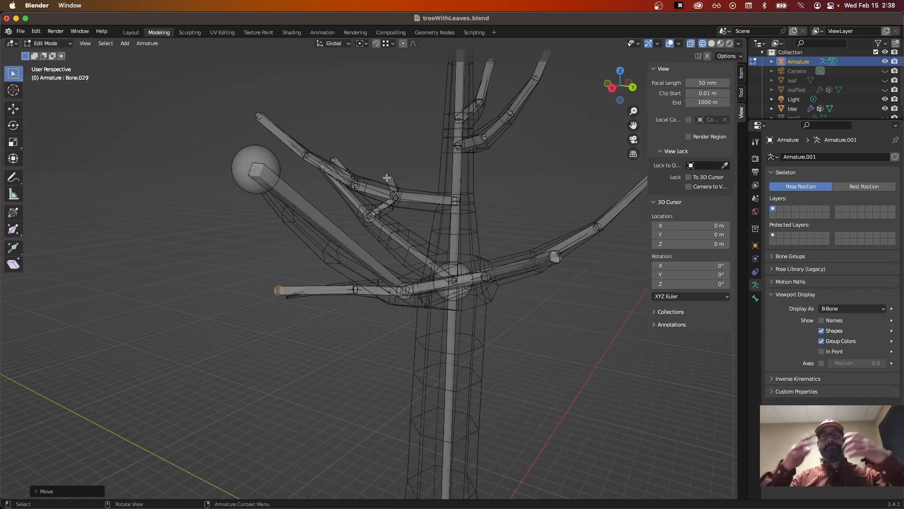
scroll(387, 177, down, 2)
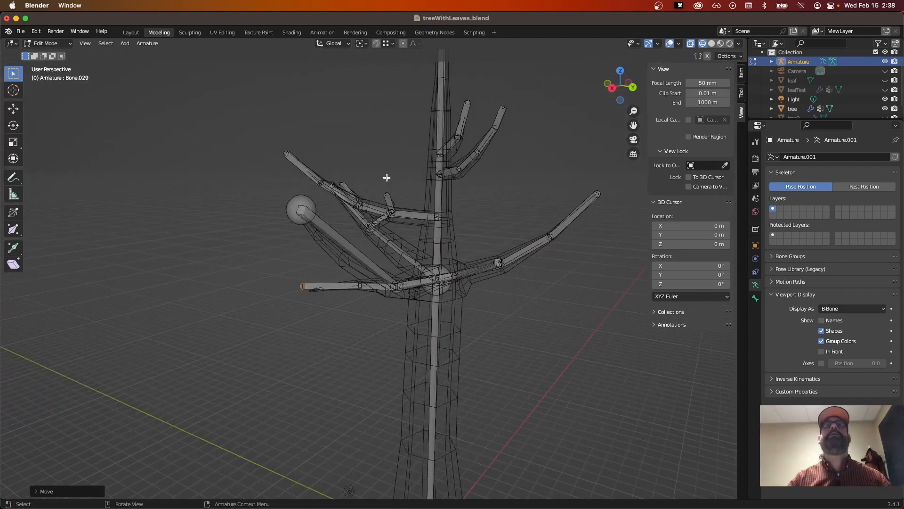
middle_drag(385, 179, 427, 190)
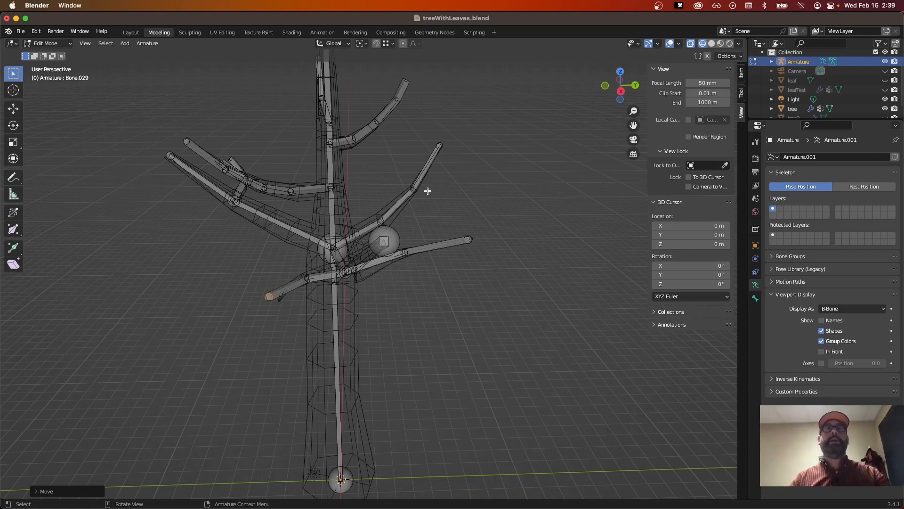
middle_drag(430, 190, 410, 256)
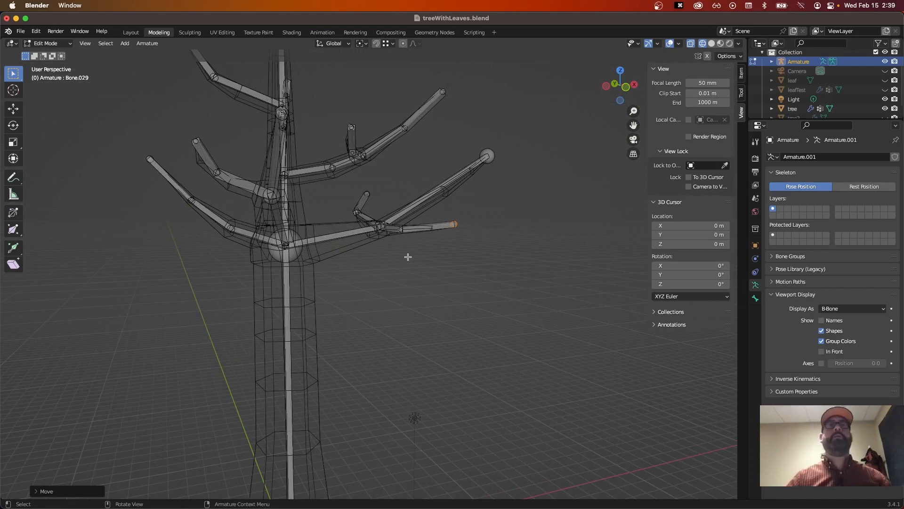
In Object Mode, select the armature and then the tree, parent them with automatic weights, and clear the selection.
click(70, 45)
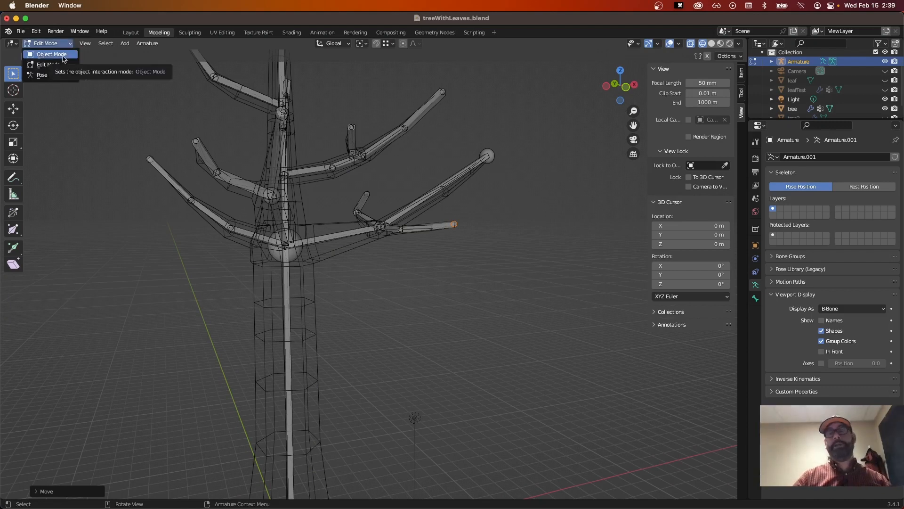
click(51, 54)
scroll(352, 280, up, 3)
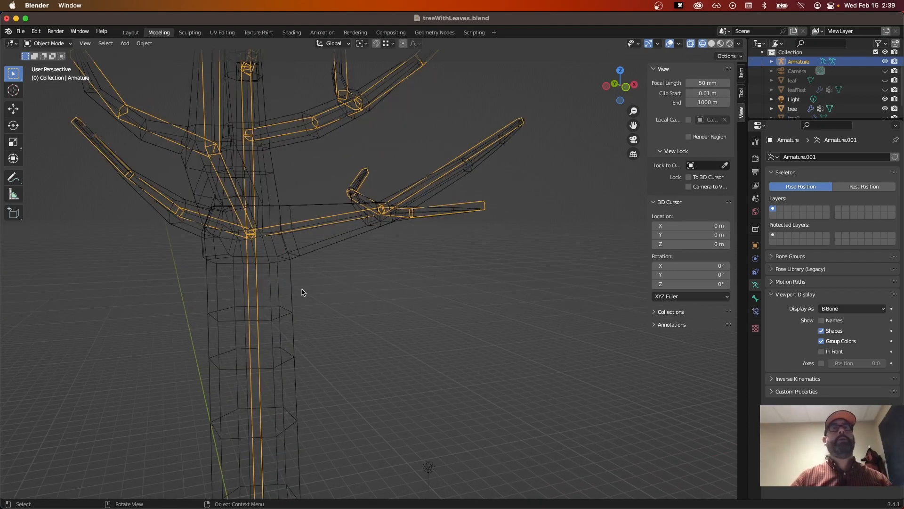
click(234, 310)
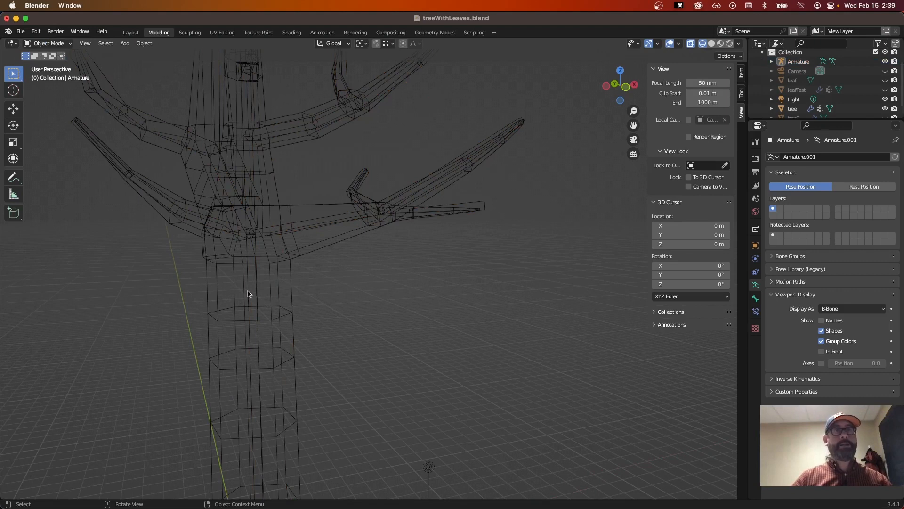
click(248, 293)
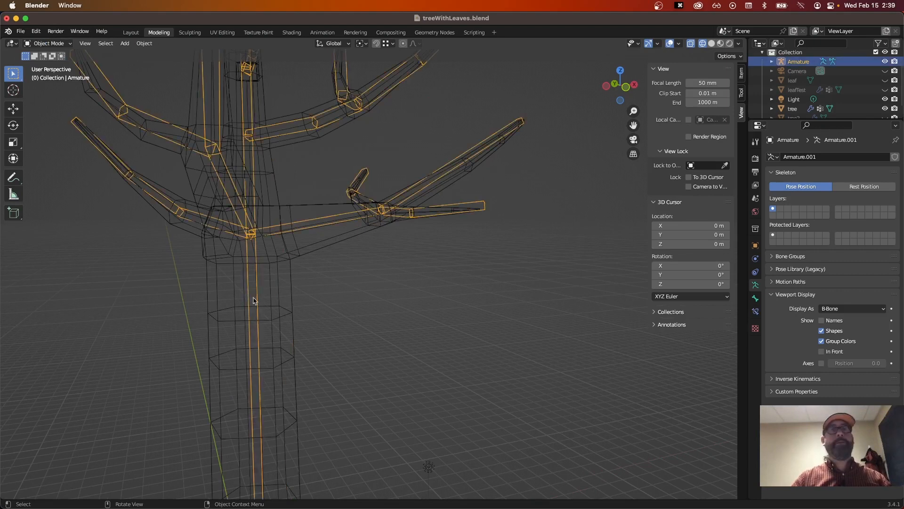
shift+click(294, 302)
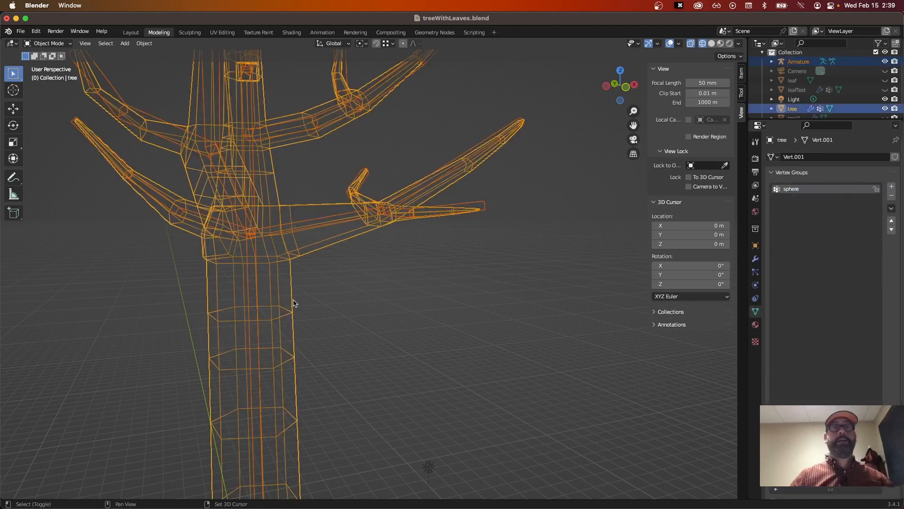
right_click(279, 127)
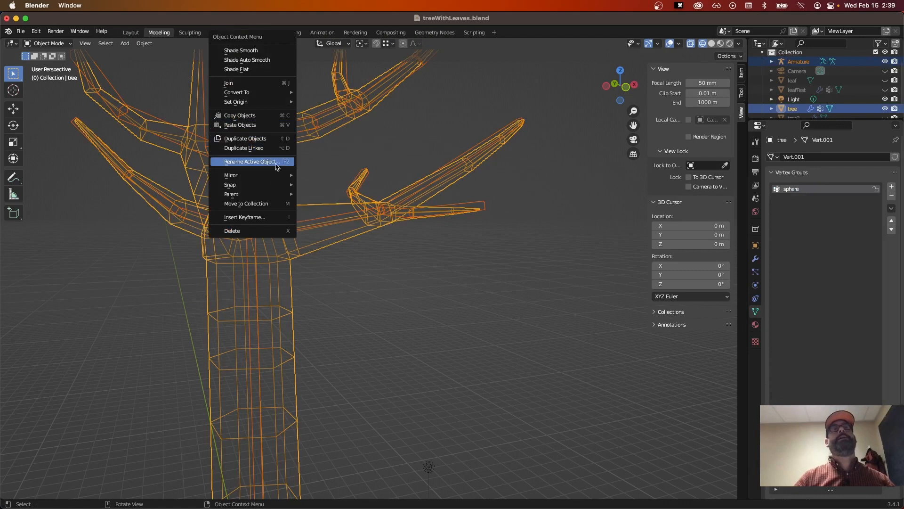
mouse_move(272, 193)
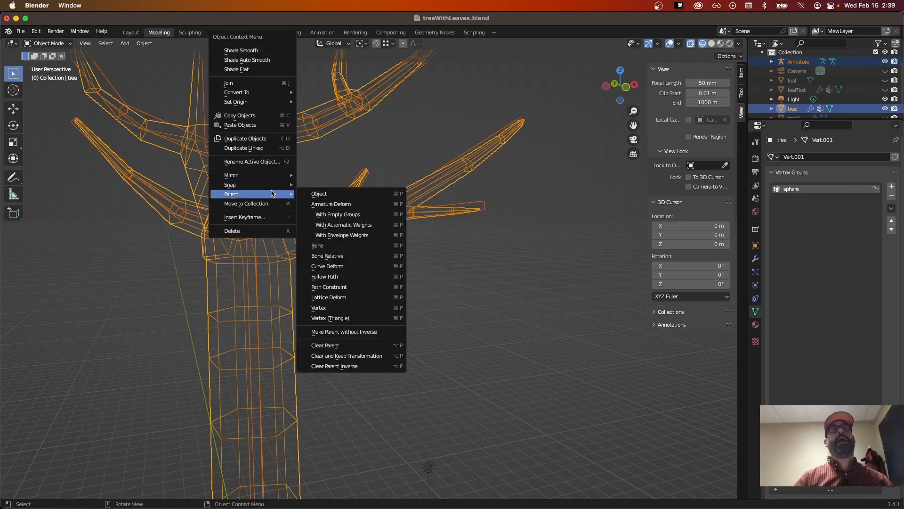
right_click(342, 225)
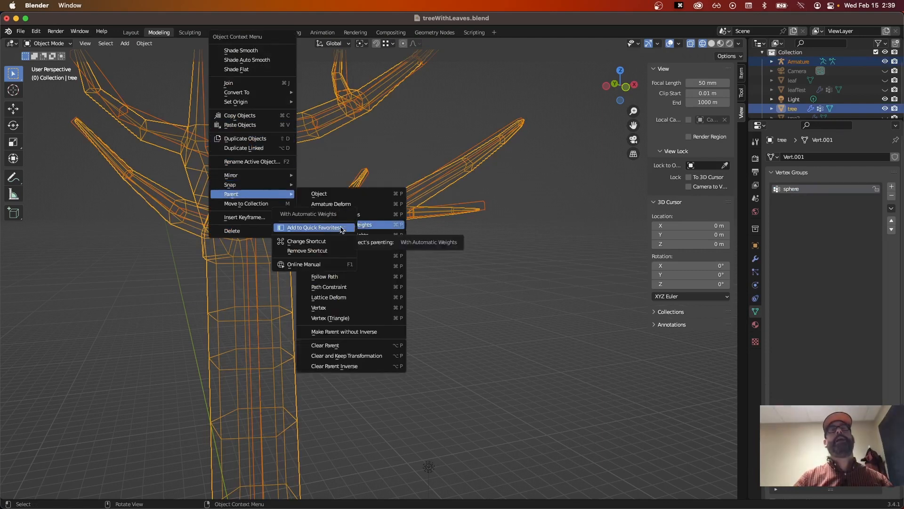
click(381, 230)
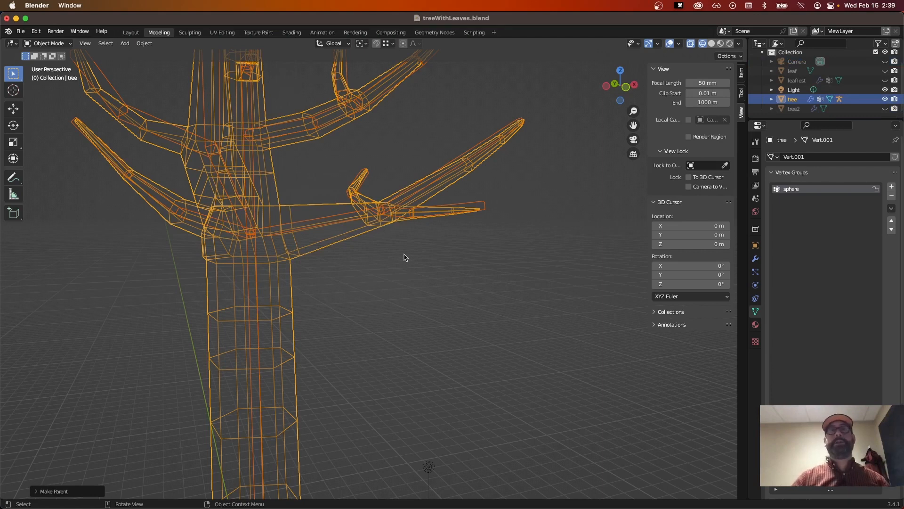
click(402, 269)
Inspect the tree's vertex weights in Weight Paint mode from another angle, and return to Object Mode.
middle_drag(402, 270, 377, 287)
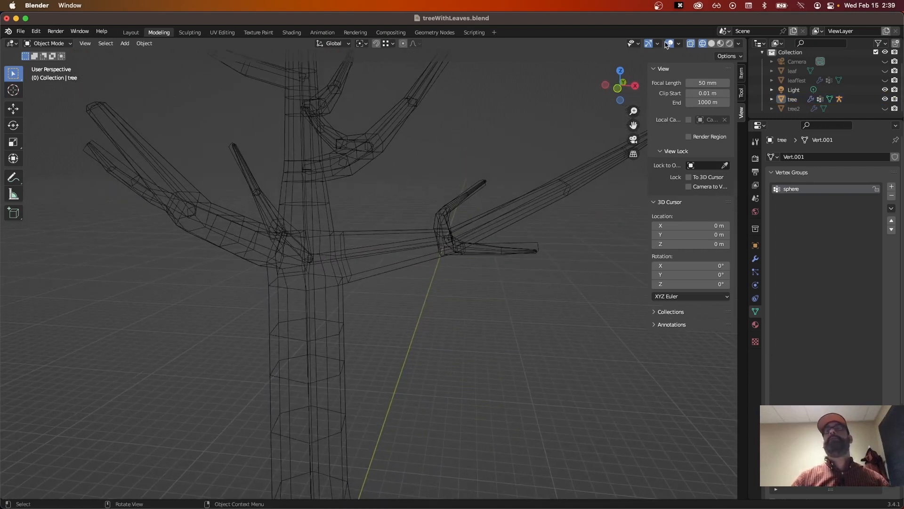
click(69, 44)
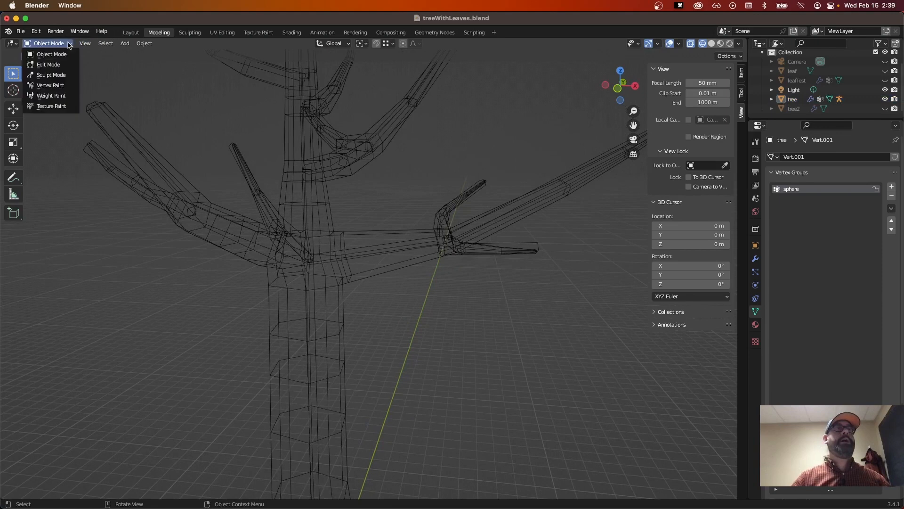
click(56, 96)
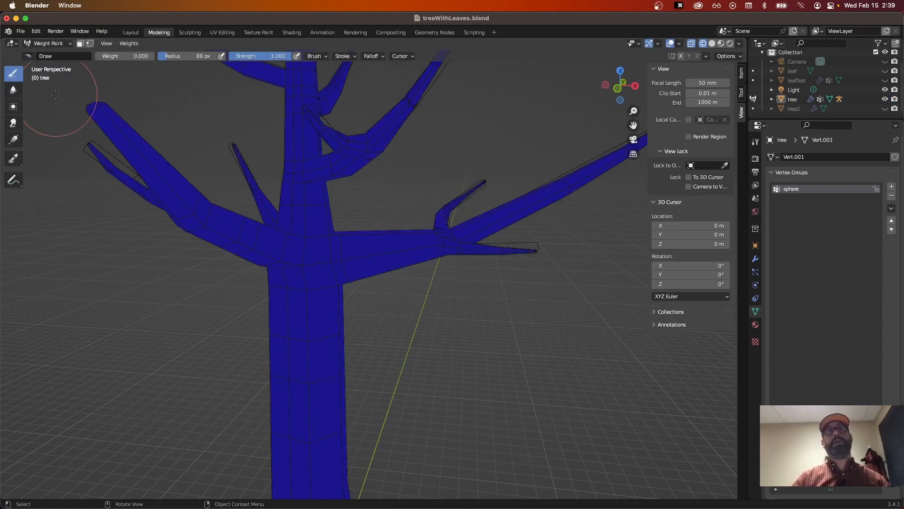
mouse_move(445, 317)
middle_down()
mouse_move(424, 397)
mouse_move(363, 423)
mouse_move(572, 343)
middle_up()
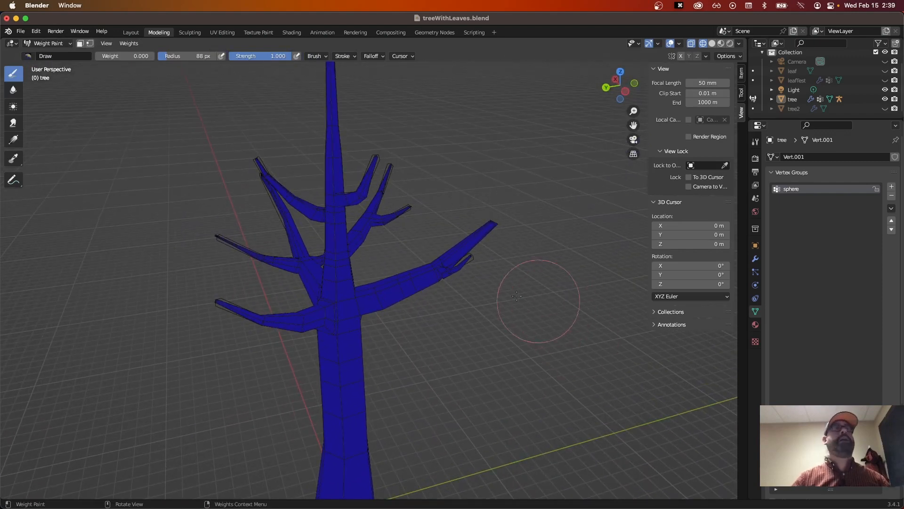
click(57, 46)
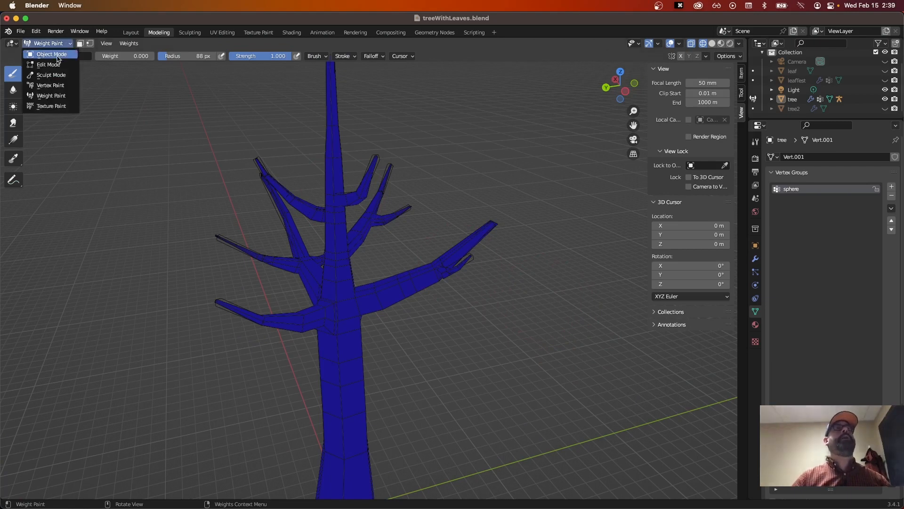
click(42, 50)
middle_drag(282, 245, 427, 181)
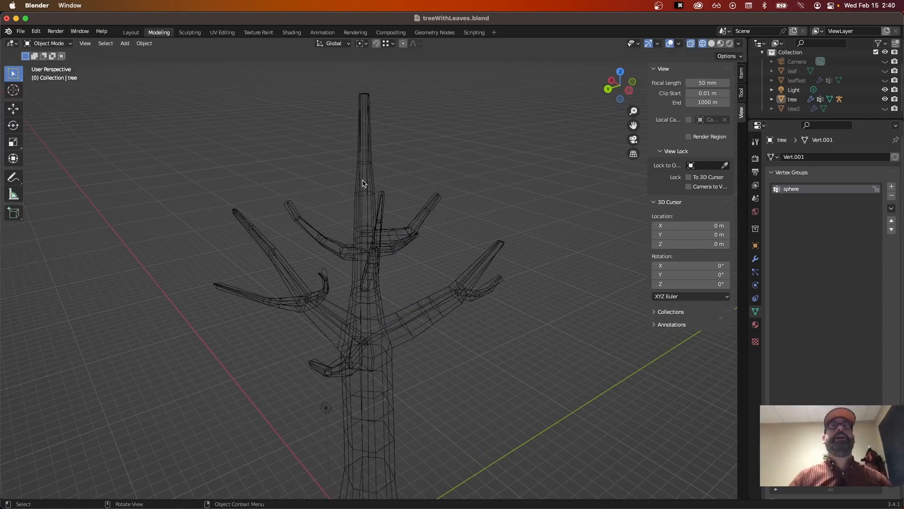
click(368, 198)
scroll(369, 198, up, 2)
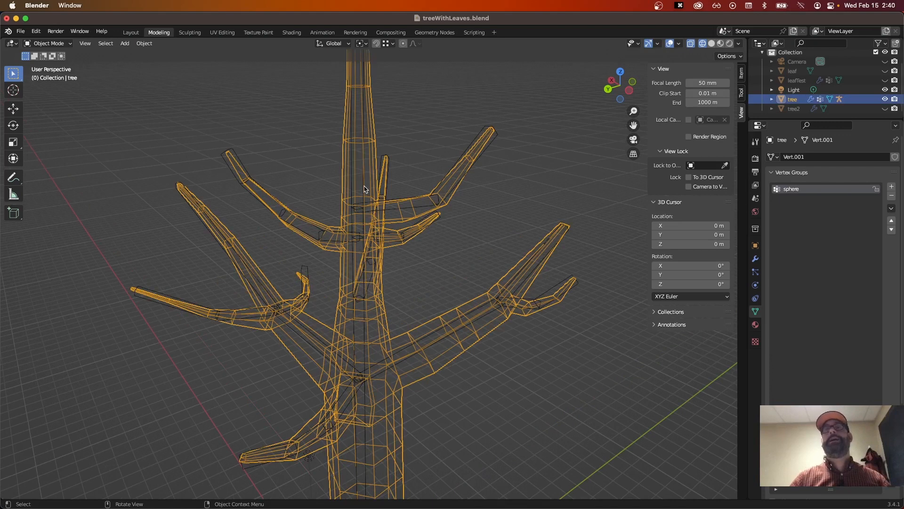
key(shift)
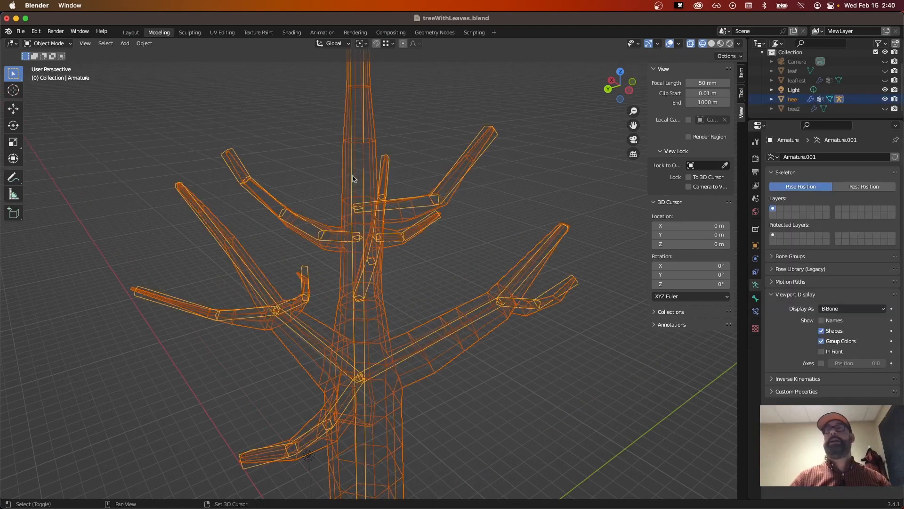
click(410, 149)
Select the tree mesh and check its constraint, vertex group and material properties, then deselect it.
click(378, 147)
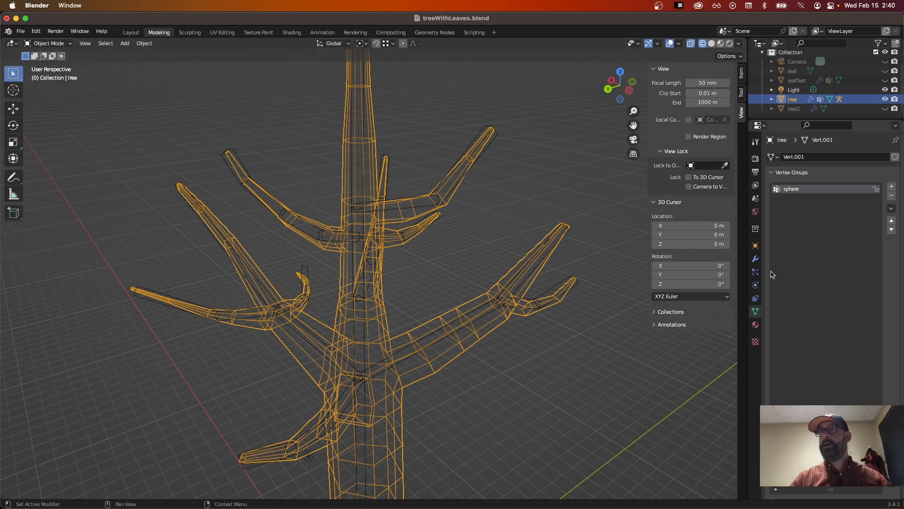
click(756, 299)
click(757, 312)
click(755, 325)
click(756, 312)
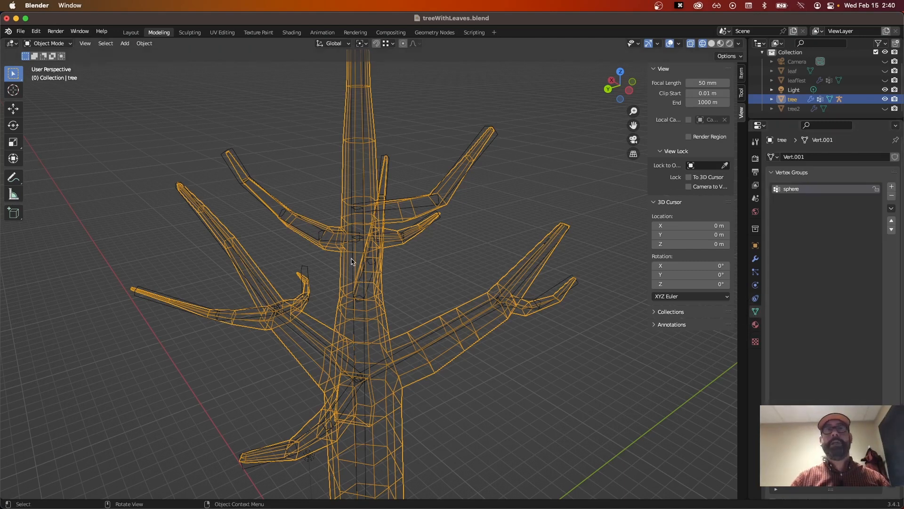
click(468, 278)
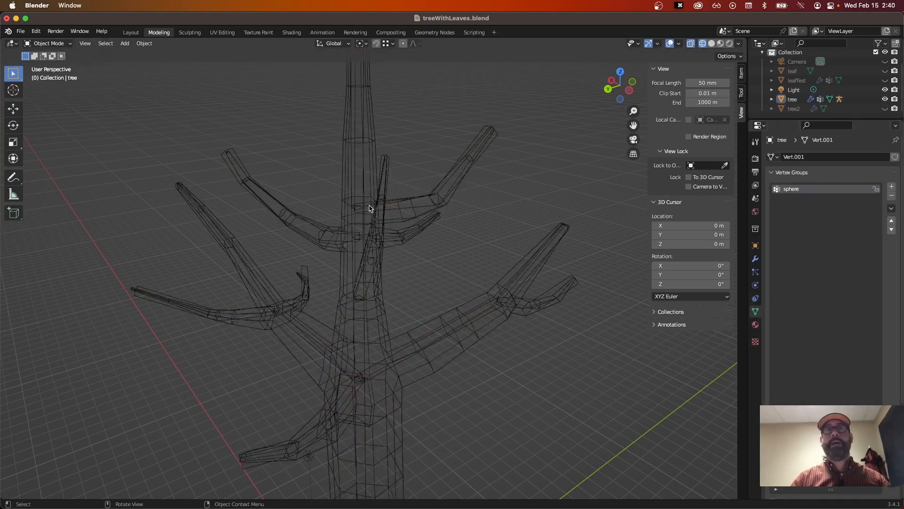
Select the tree and then the armature, try to parent them with automatic weights, and clear the selection.
click(369, 209)
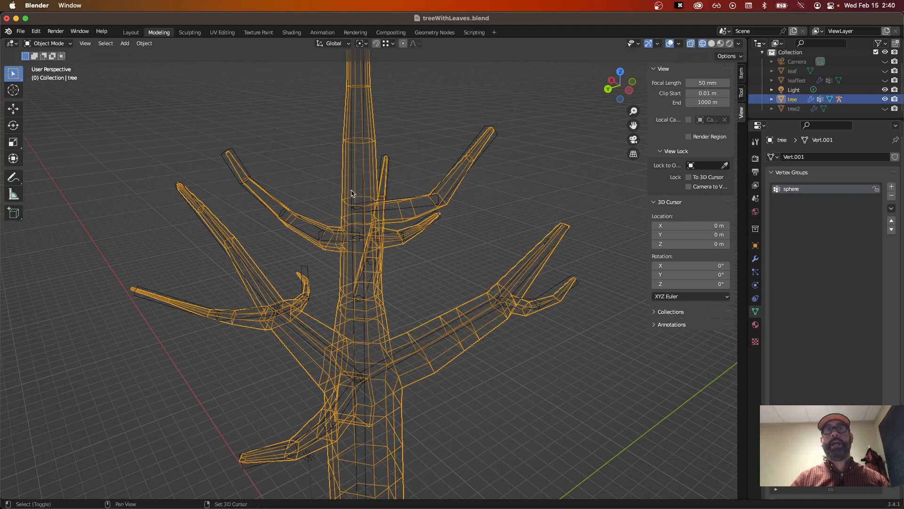
shift+click(354, 191)
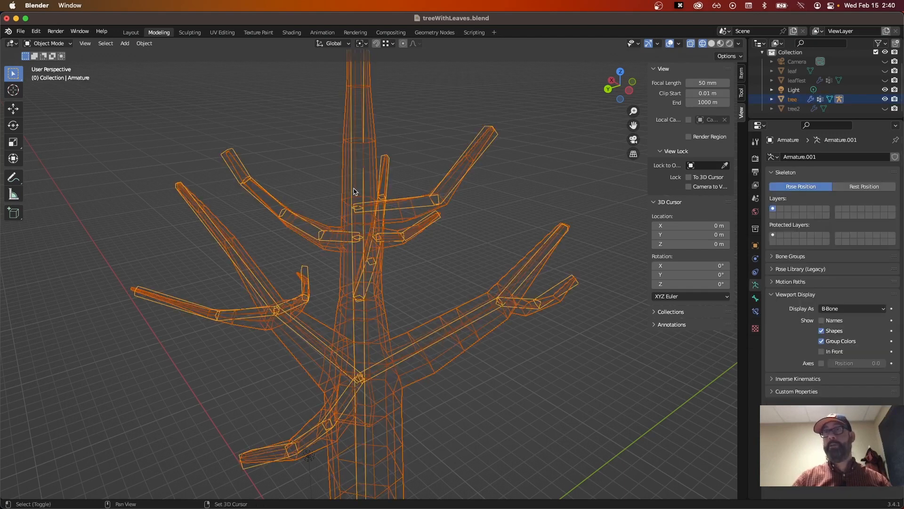
right_click(354, 191)
mouse_move(355, 191)
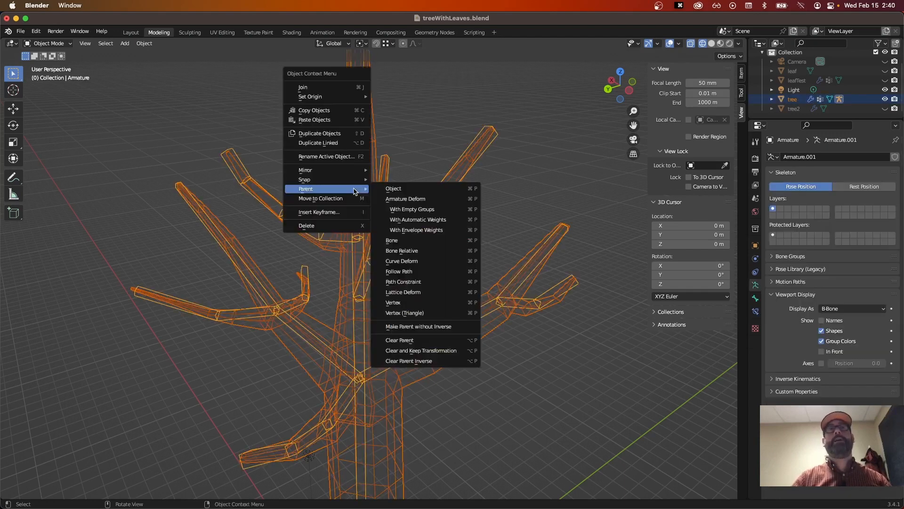
click(404, 221)
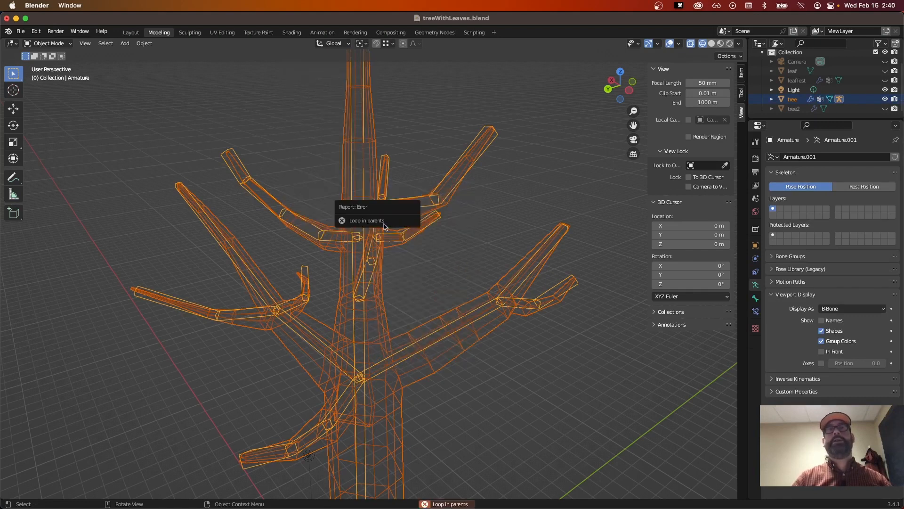
click(503, 268)
Select the armature and the tree mesh in turn and check their data properties, especially the tree's vertex groups.
click(354, 214)
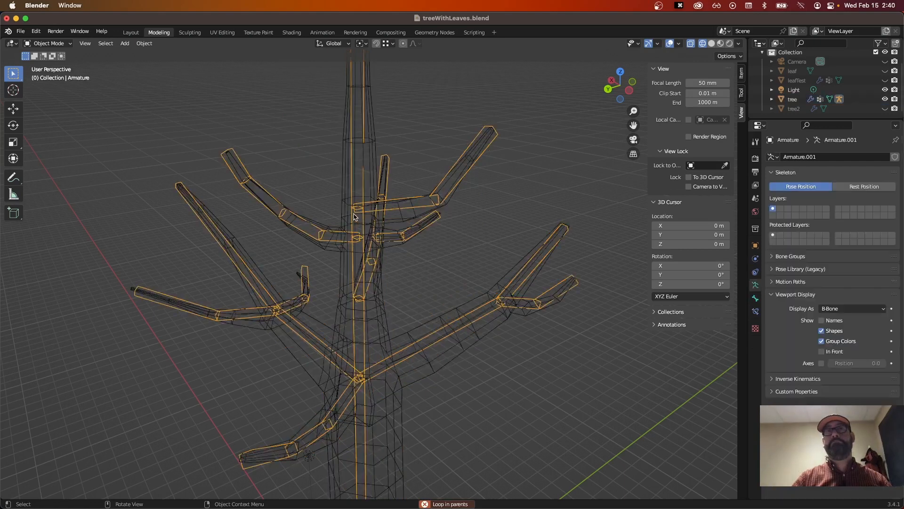
click(388, 204)
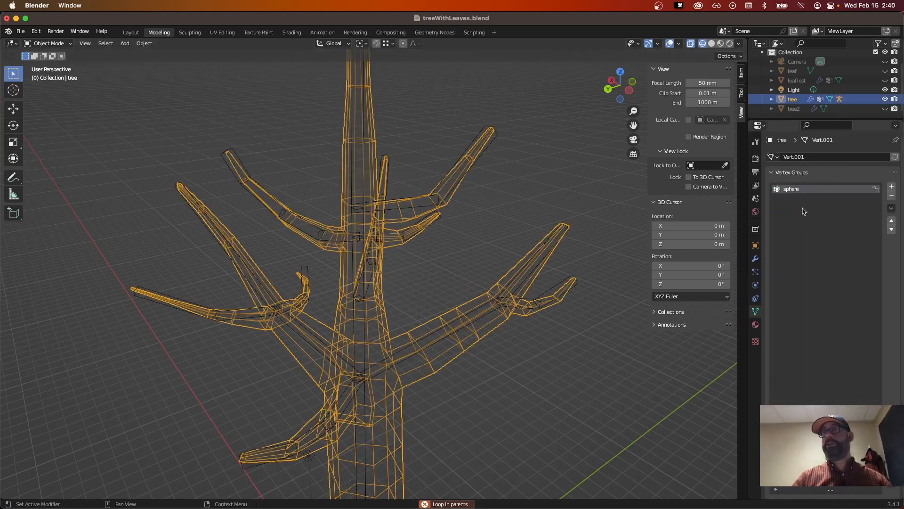
click(772, 172)
click(773, 173)
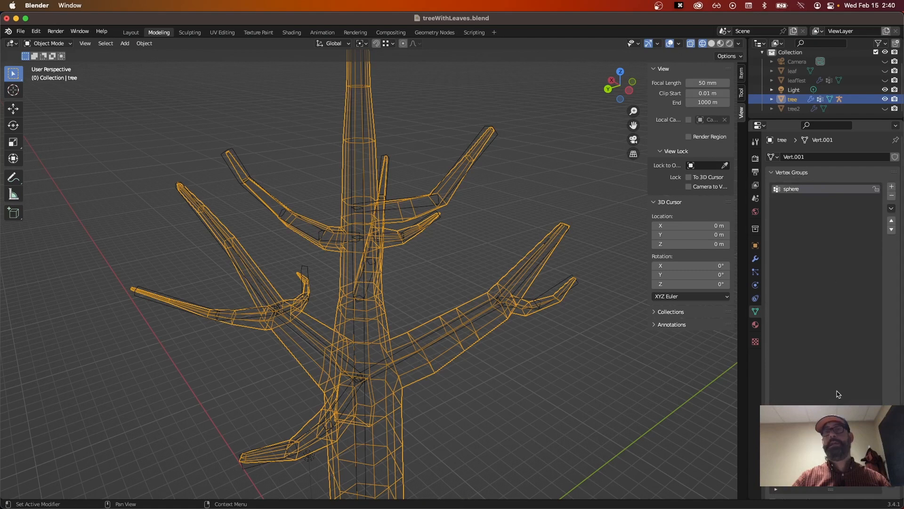
click(549, 417)
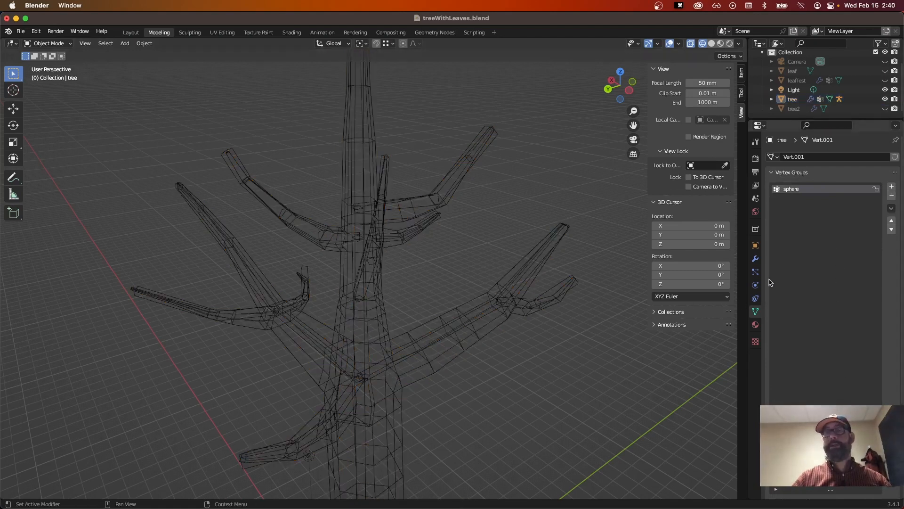
click(365, 162)
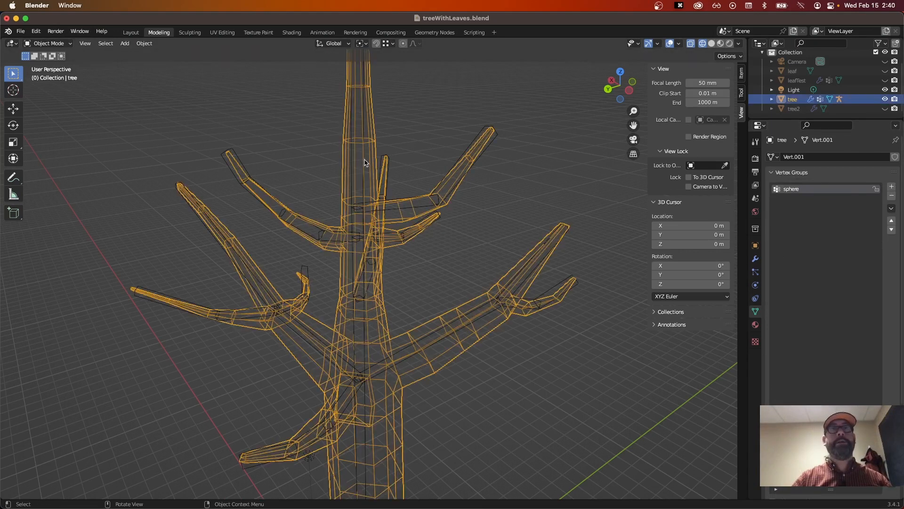
click(355, 156)
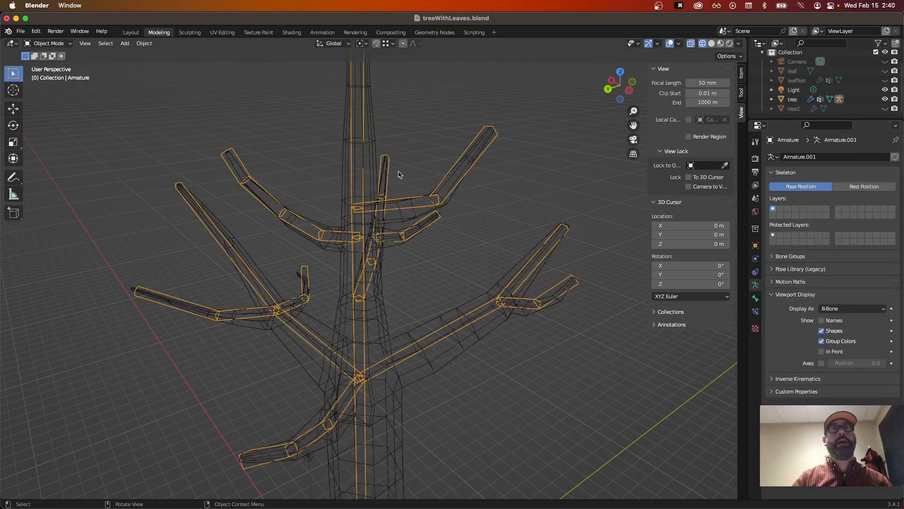
middle_drag(398, 171, 408, 228)
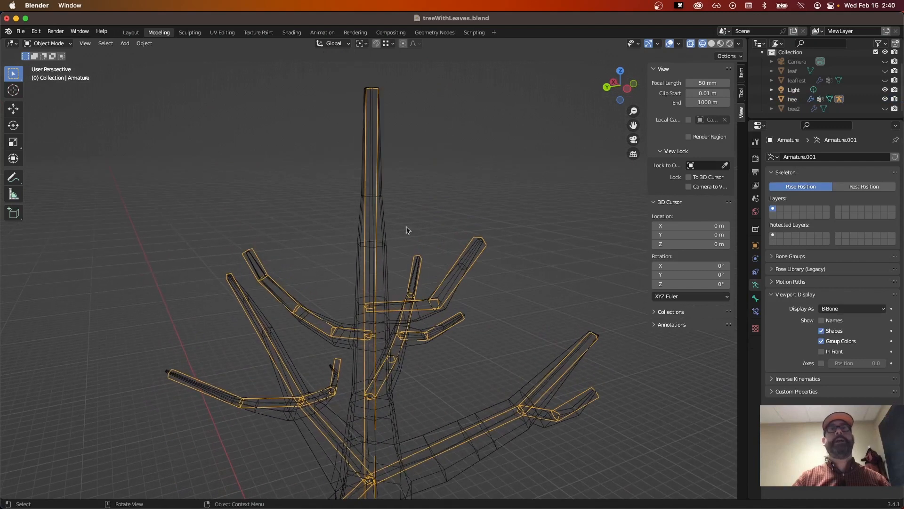
click(377, 198)
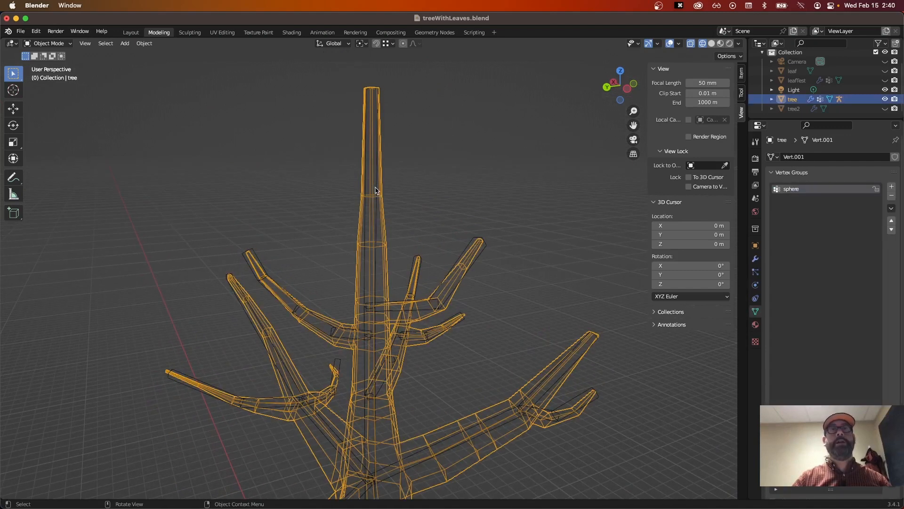
click(410, 225)
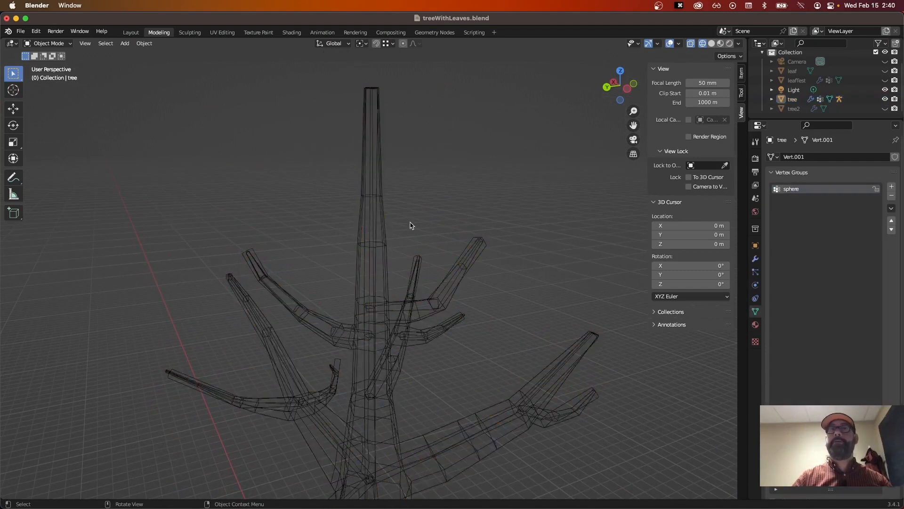
click(375, 267)
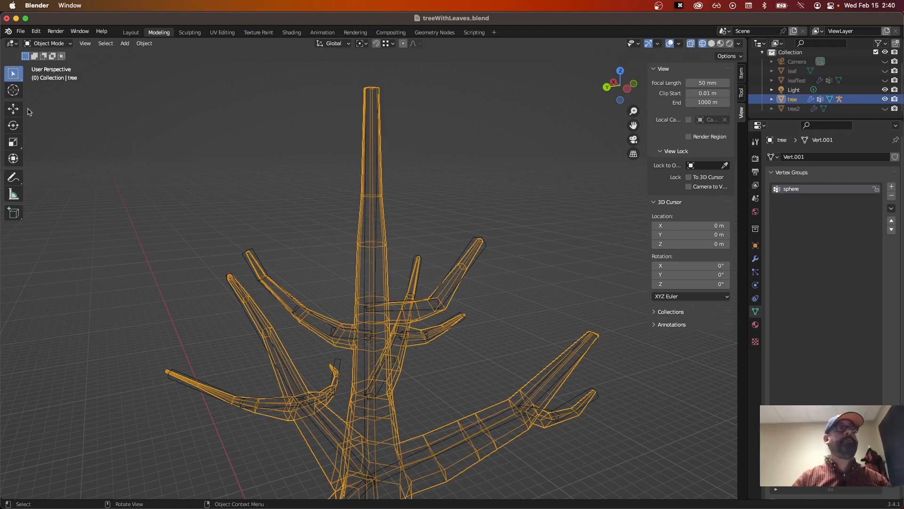
Select the armature, switch it to Pose Mode, and rotate the topmost trunk bone slightly to test the mesh deformation.
click(369, 212)
click(369, 213)
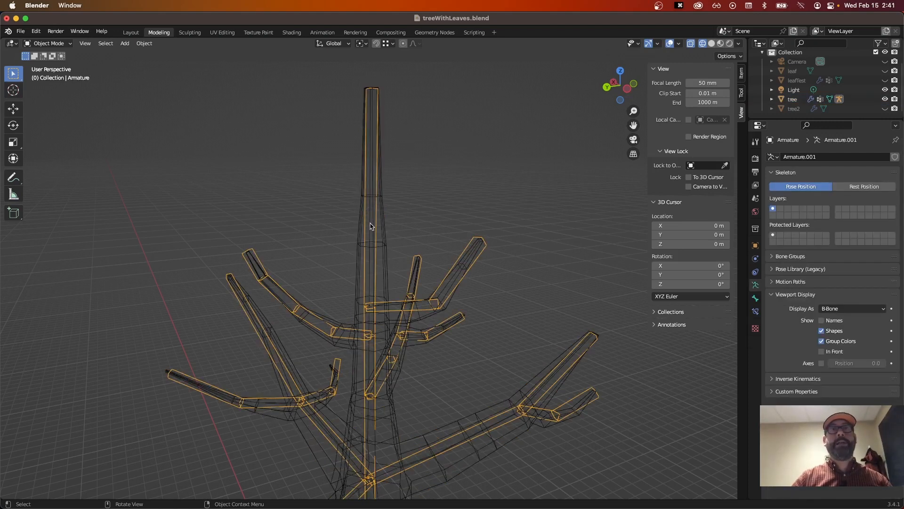
click(56, 43)
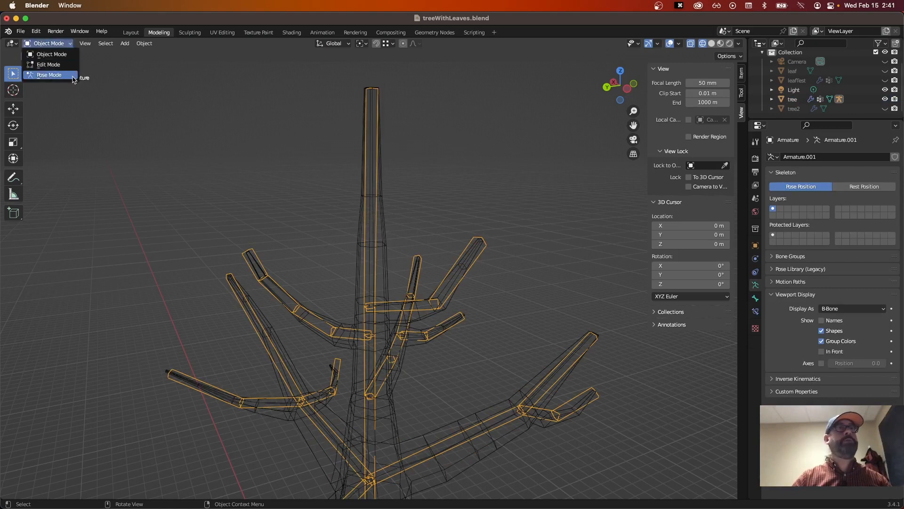
click(49, 75)
click(370, 165)
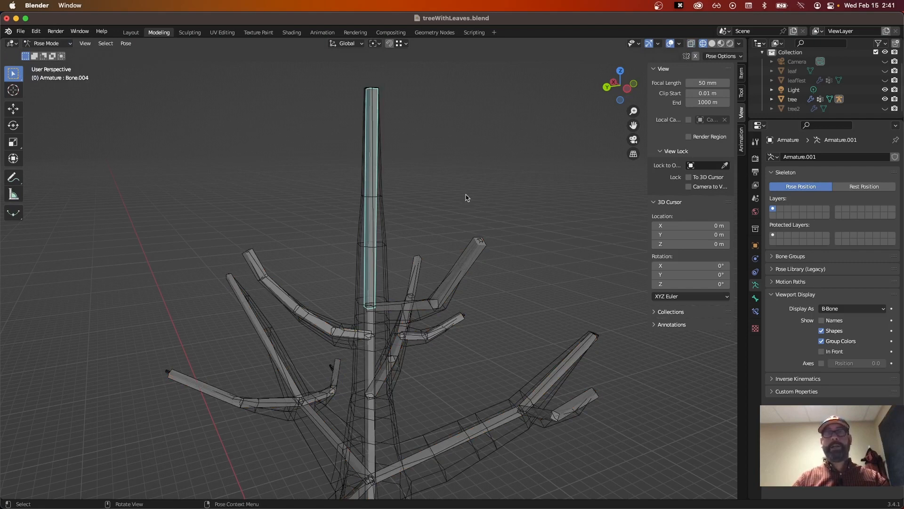
key(r)
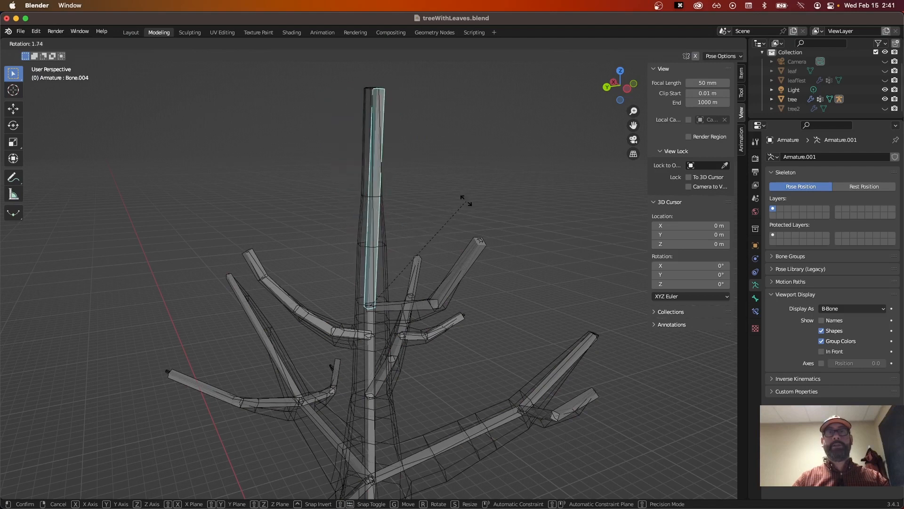
click(452, 203)
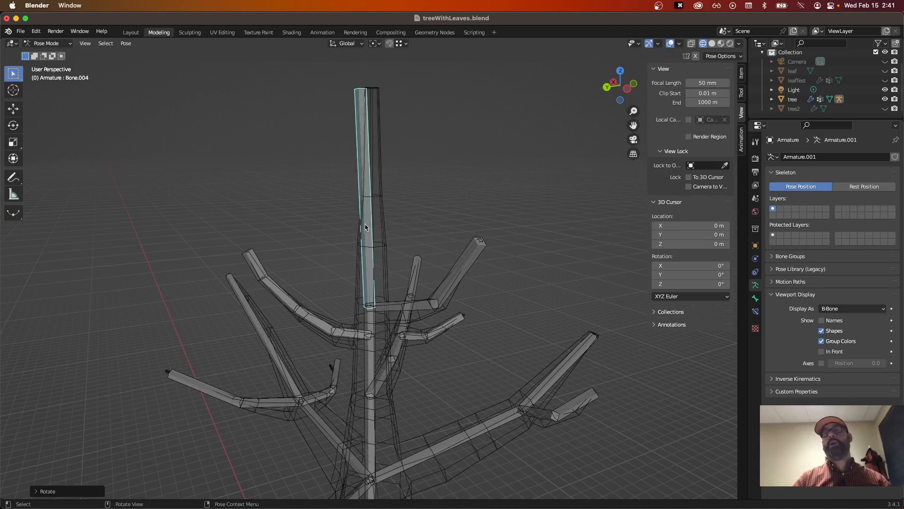
Clear the topmost trunk bone's pose transform and return the armature to Object Mode.
click(125, 43)
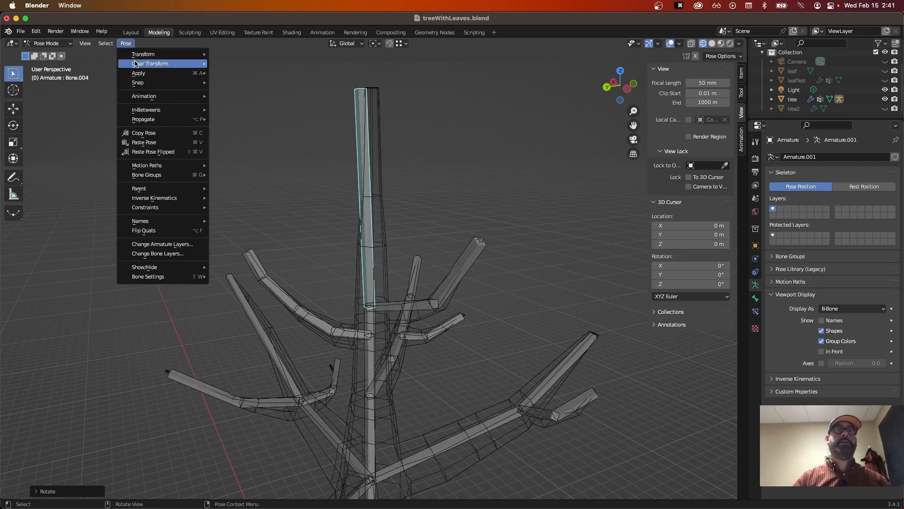
mouse_move(150, 64)
click(239, 67)
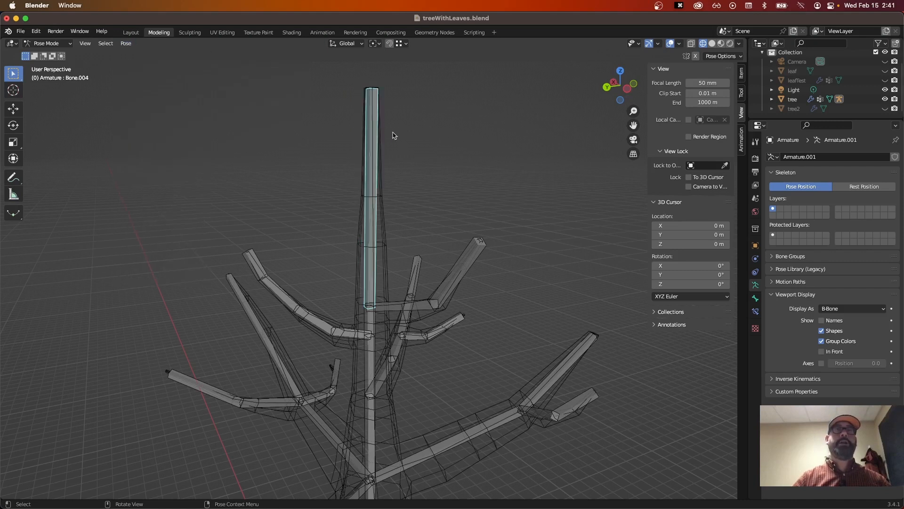
middle_drag(400, 156, 398, 200)
scroll(410, 198, up, 2)
click(66, 44)
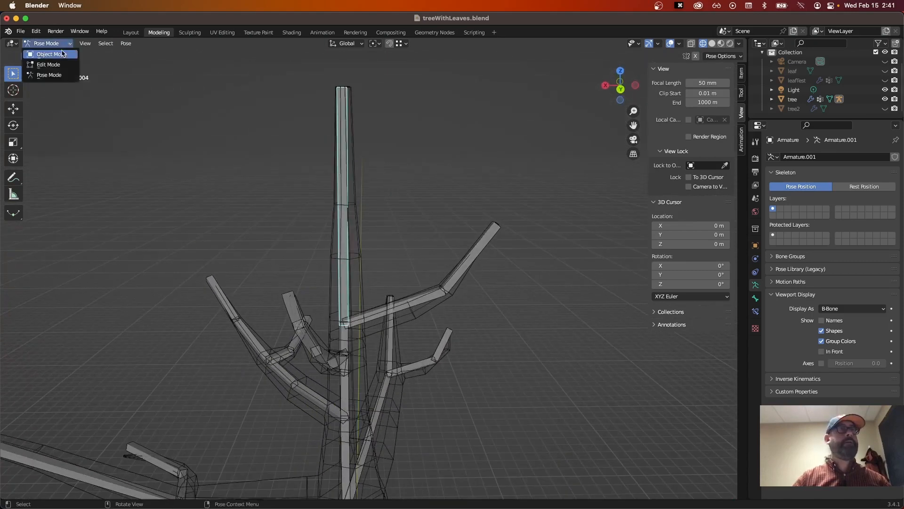
click(64, 54)
click(372, 298)
click(349, 280)
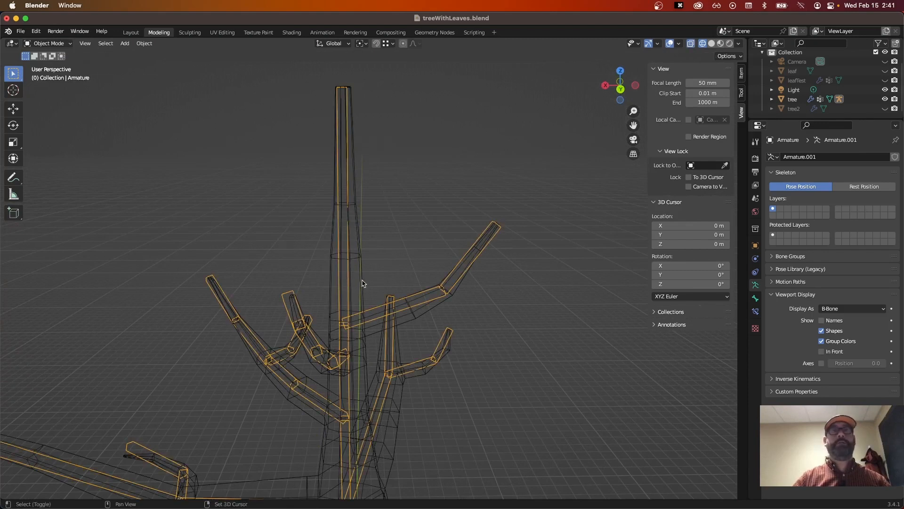
shift+click(363, 283)
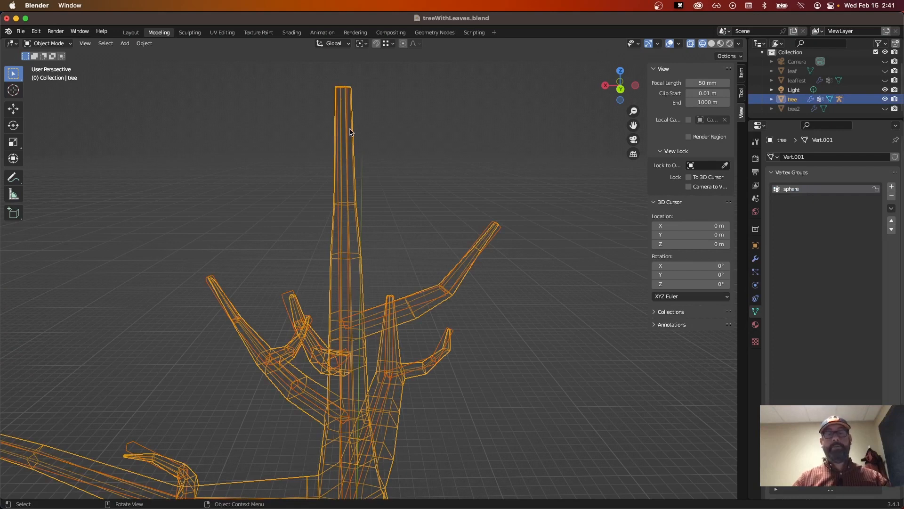
key(ctrl+p)
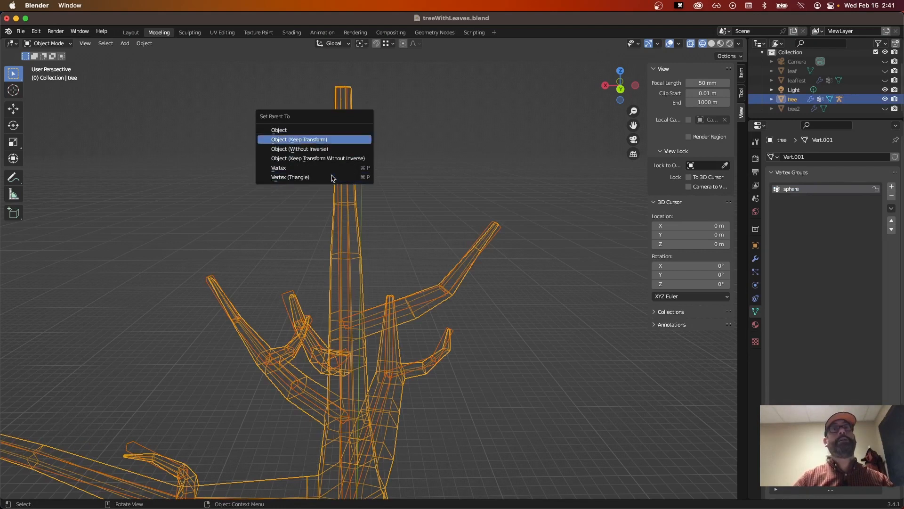
click(456, 155)
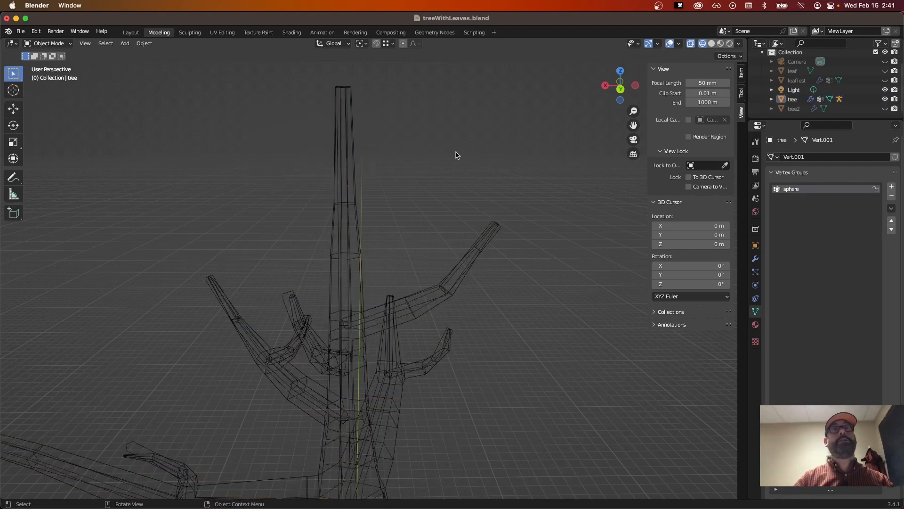
Select the tree and then the armature, and try again to parent them with automatic weights.
click(349, 169)
shift+click(339, 165)
right_click(340, 168)
mouse_move(341, 165)
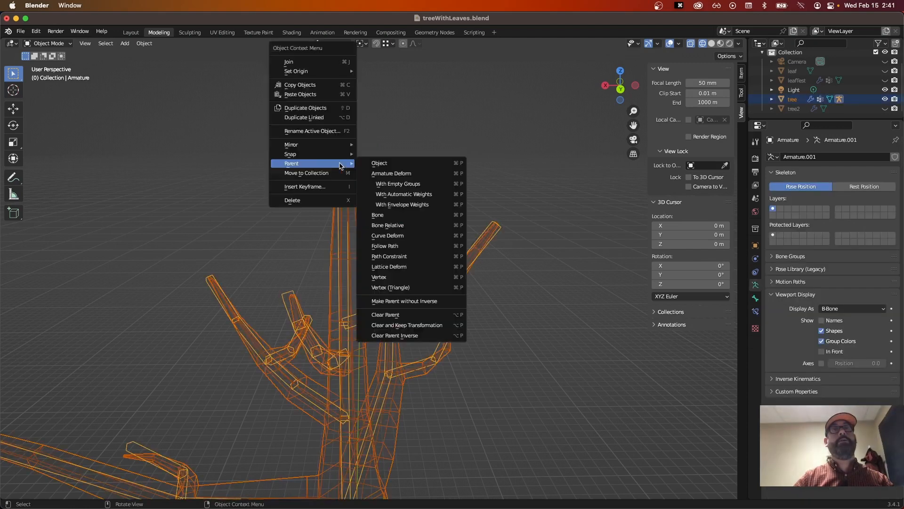
click(429, 196)
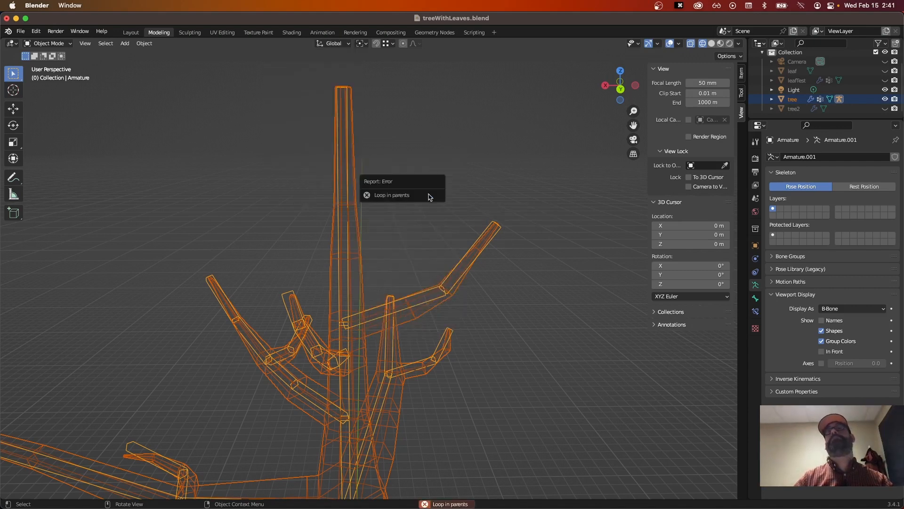
Clear the parenting between the tree and the armature while keeping their transformation, and deselect both objects.
right_click(349, 186)
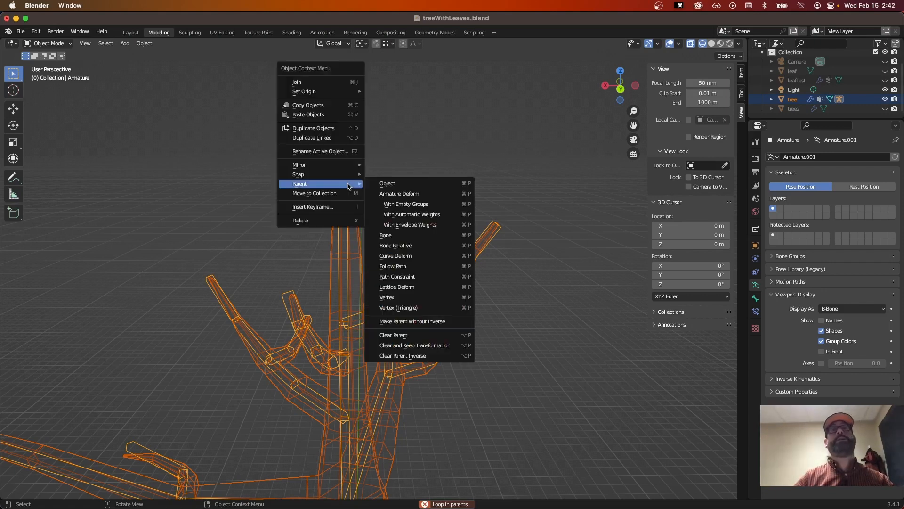
click(432, 346)
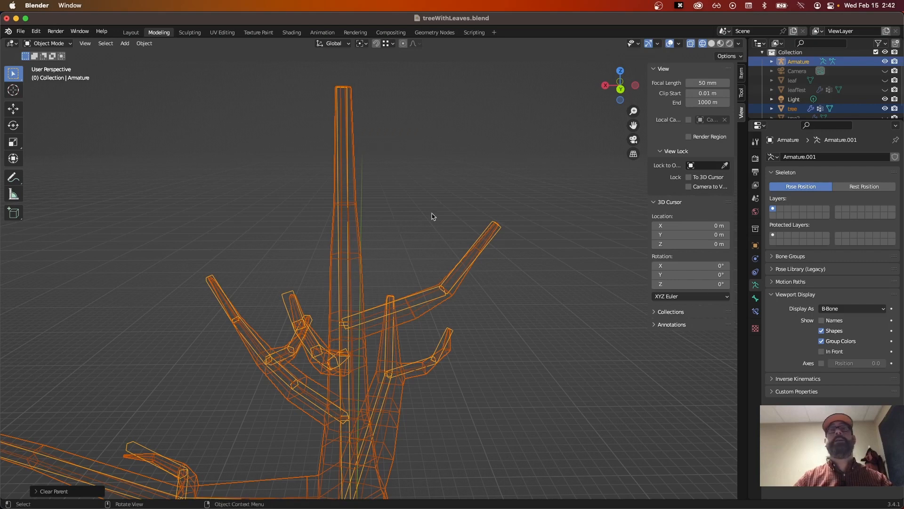
click(378, 222)
Select the tree and then the armature, parent them with automatic weights, and check the tree mesh's vertex groups.
click(347, 219)
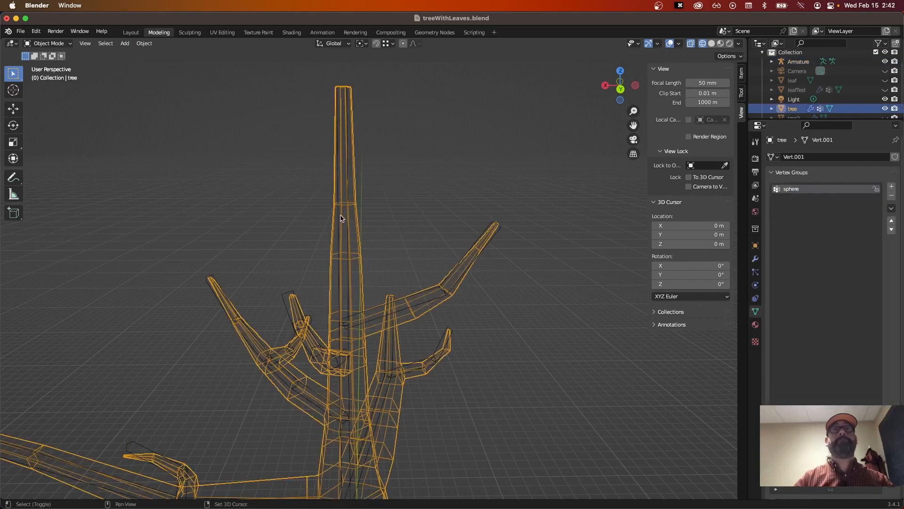
shift+click(340, 217)
right_click(341, 206)
mouse_move(342, 206)
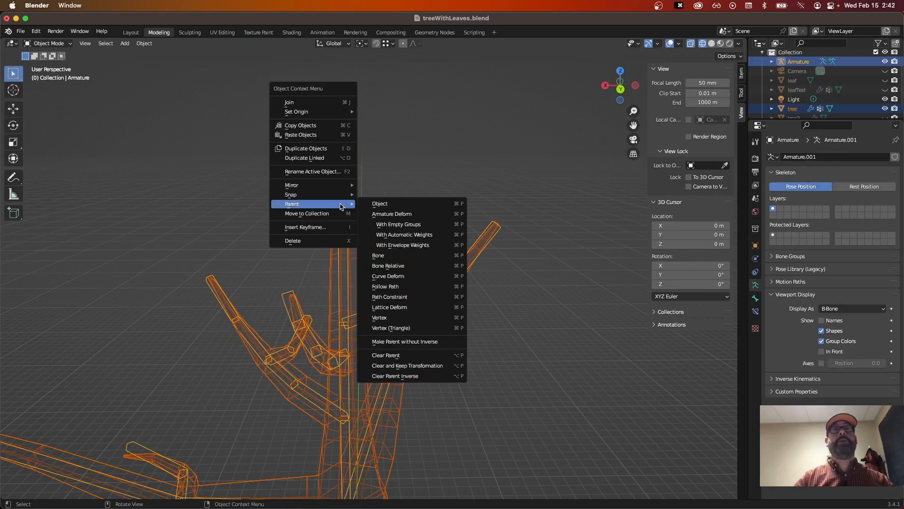
click(407, 234)
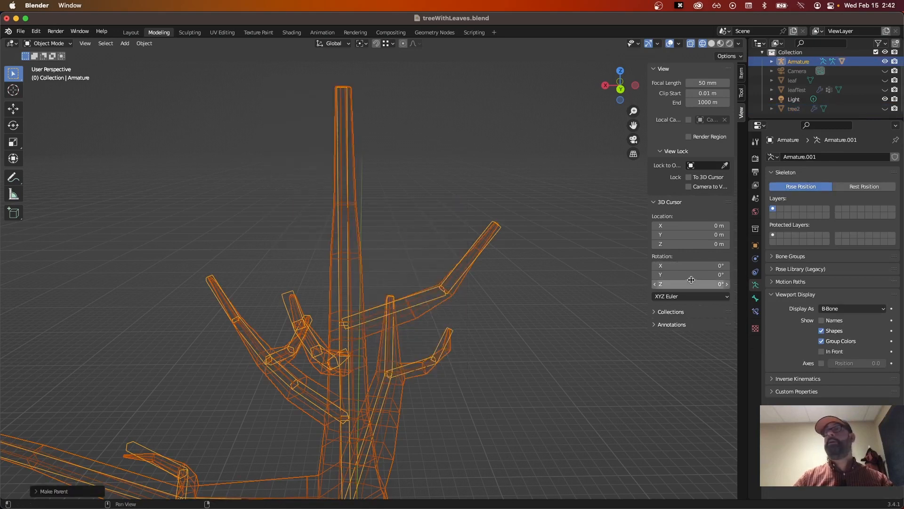
click(398, 258)
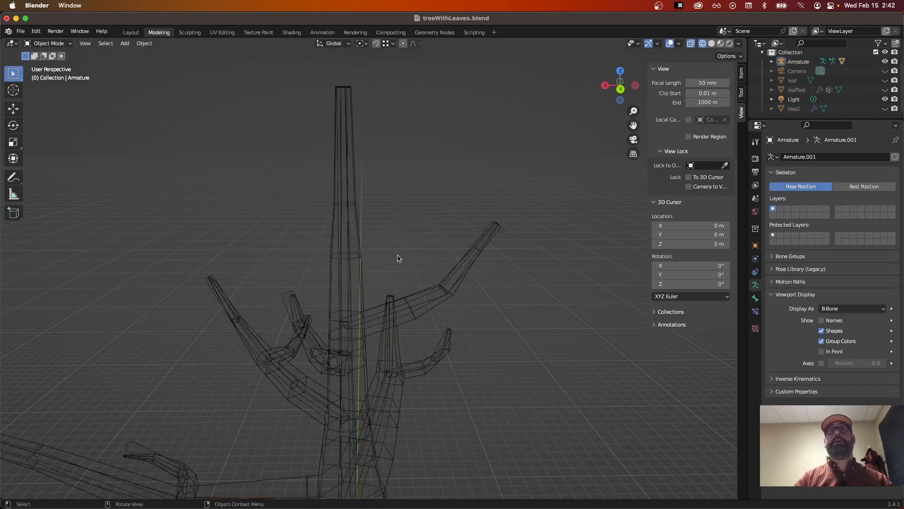
click(341, 238)
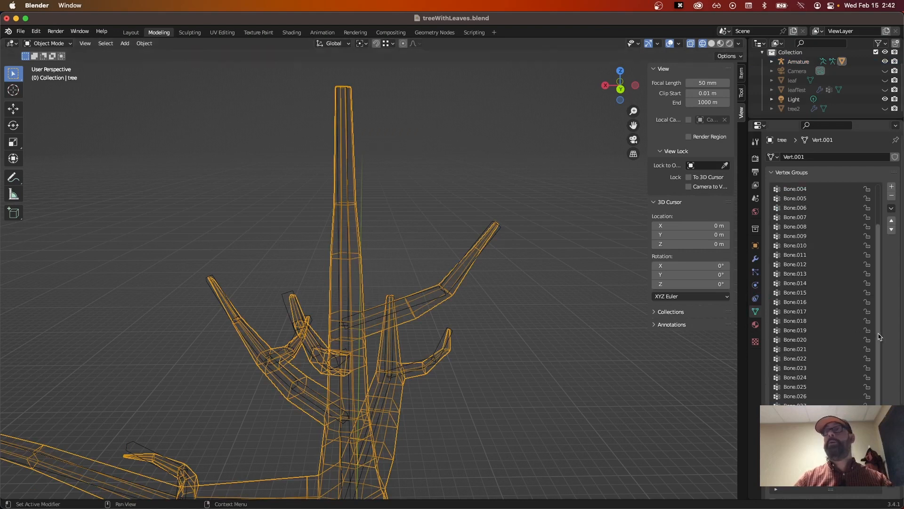
Review the start of the tree's vertex group list and the available parenting options, and deselect the tree.
drag(879, 337, 879, 274)
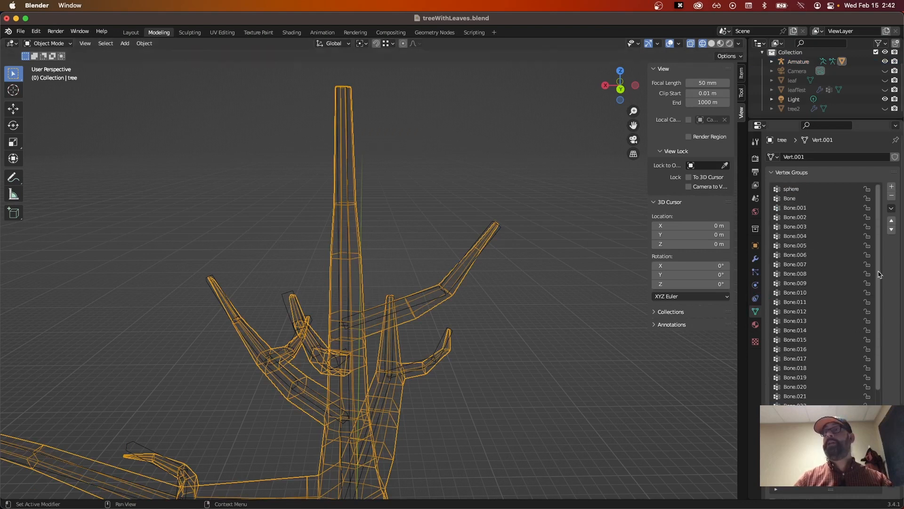
right_click(356, 211)
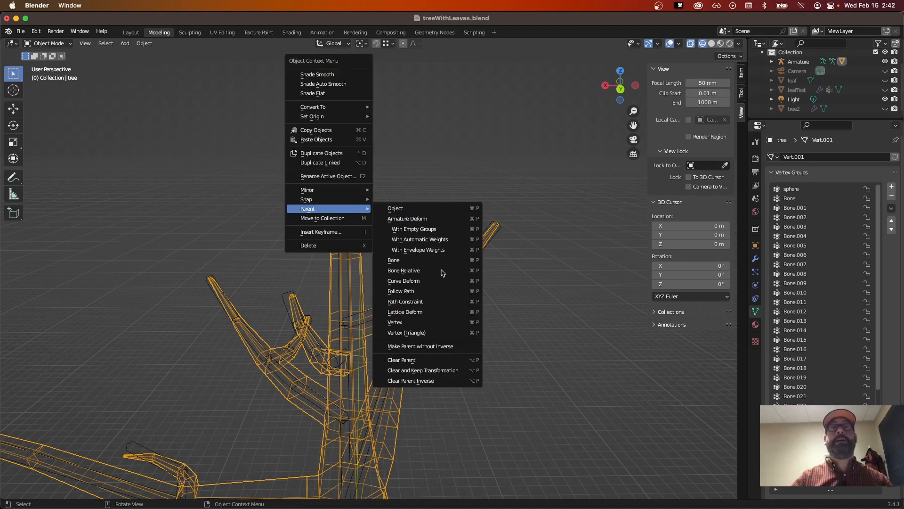
click(540, 339)
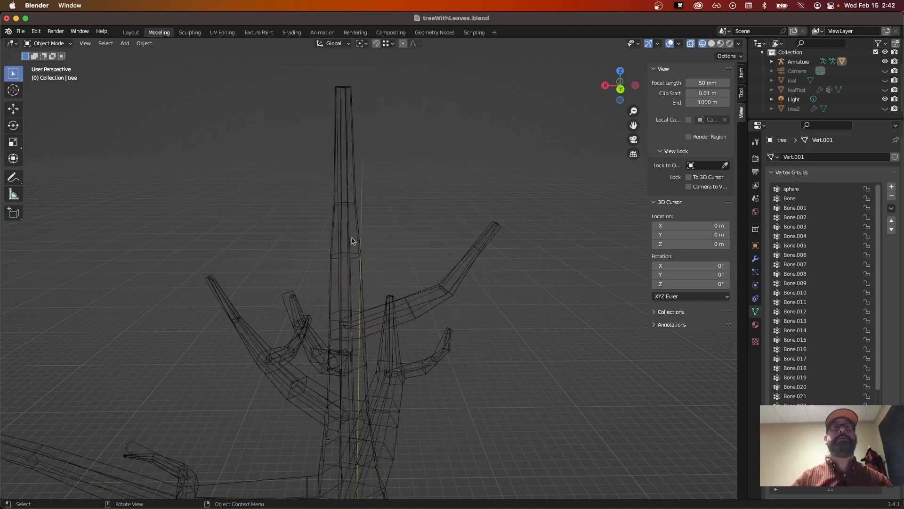
Select the armature and then the tree, pick the tree's Bone vertex group, and clear the selection.
click(342, 232)
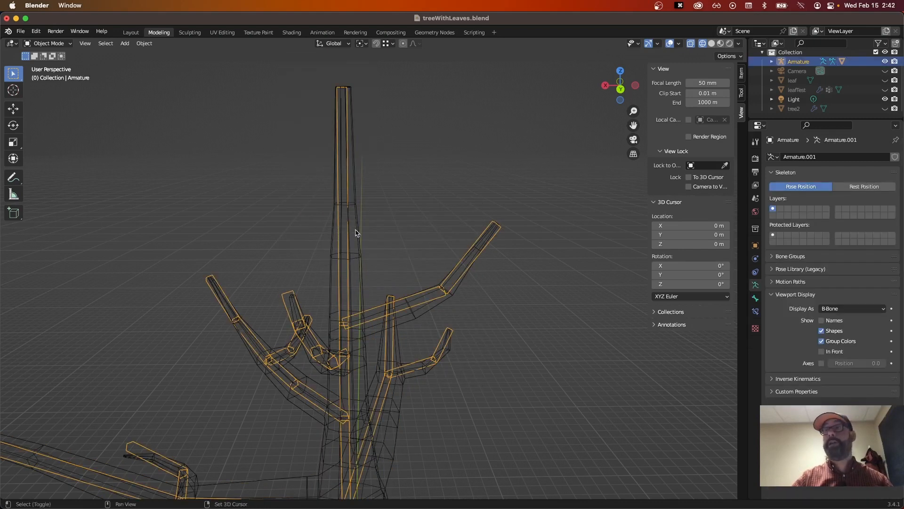
shift+click(360, 230)
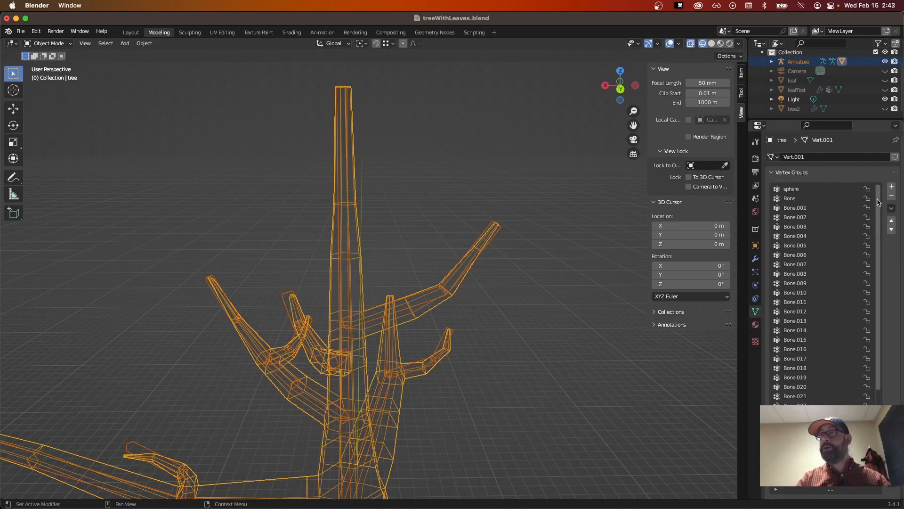
click(788, 199)
click(515, 329)
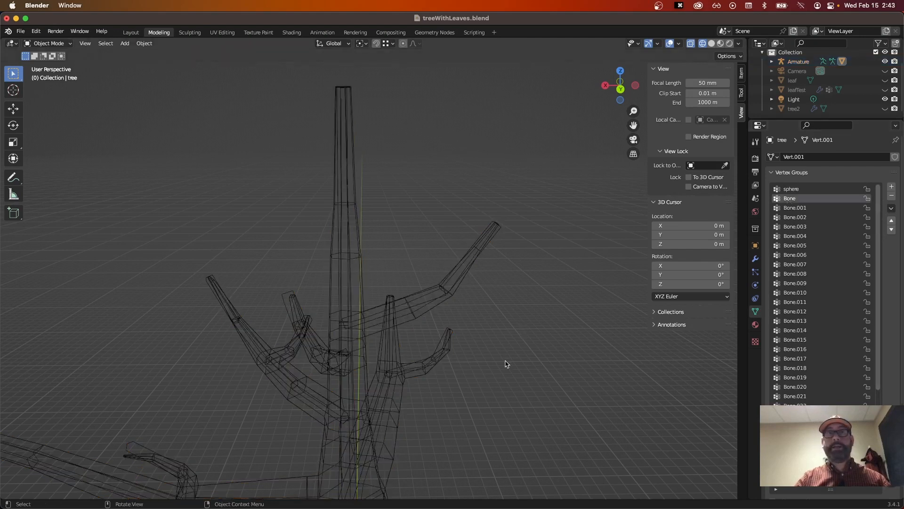
Look through the tree's bone vertex groups with the whole tree in view.
scroll(506, 361, down, 2)
scroll(505, 364, down, 3)
shift+middle_drag(476, 403, 475, 289)
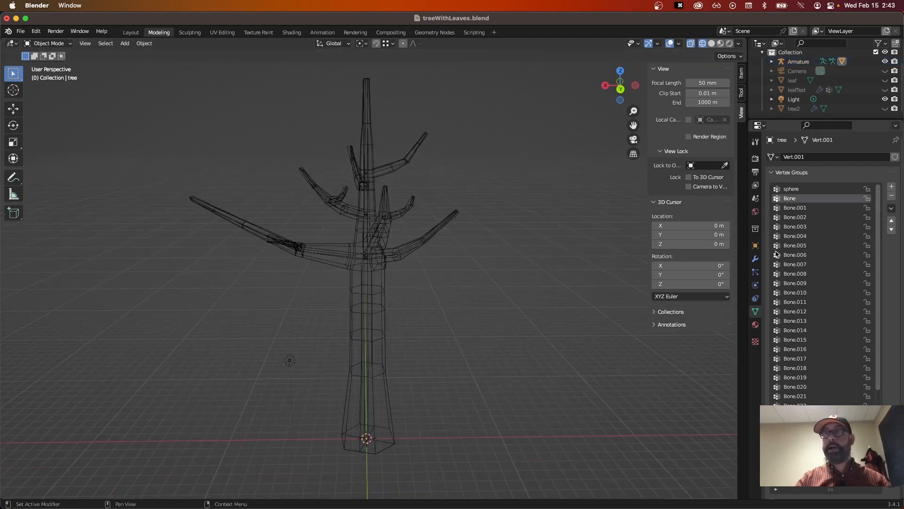
click(786, 228)
click(791, 264)
click(794, 293)
click(795, 217)
click(792, 199)
click(796, 217)
click(795, 246)
click(796, 200)
click(805, 274)
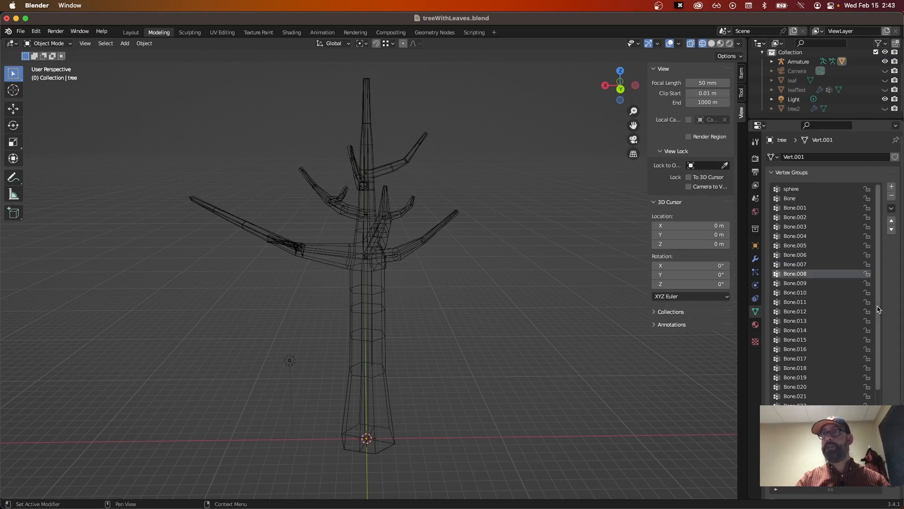
scroll(877, 320, down, 3)
scroll(878, 320, up, 3)
Make Bone the active vertex group and switch the tree to Weight Paint mode.
click(789, 200)
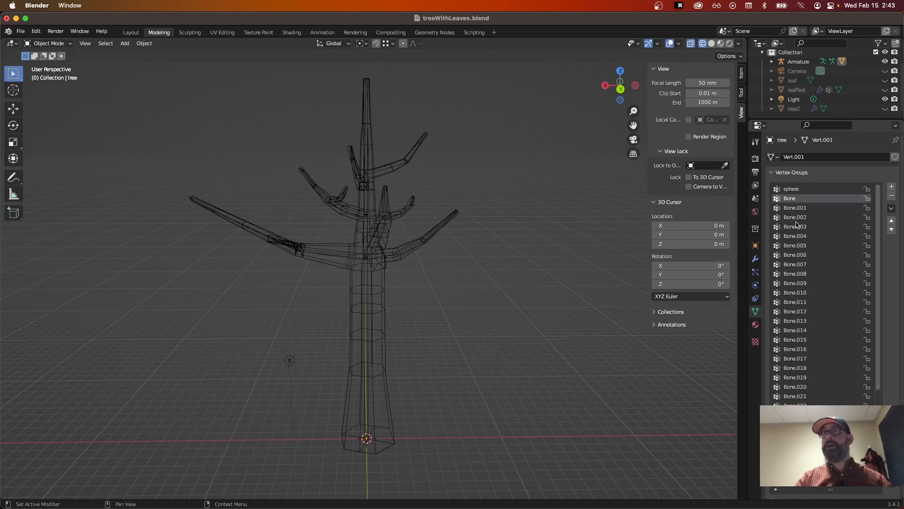
click(66, 49)
click(49, 94)
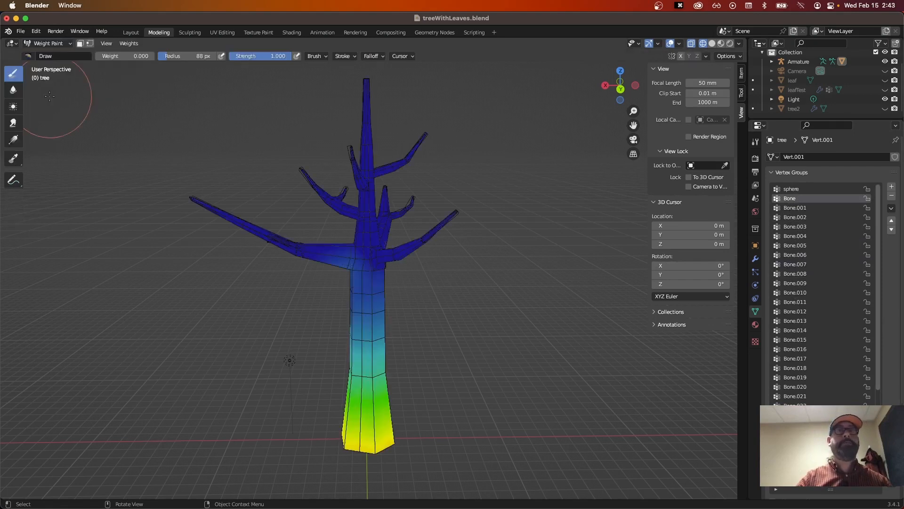
Examine the painted weights of the tree's vertex groups, from Bone.001 down to Bone.022.
click(796, 207)
click(798, 226)
click(799, 236)
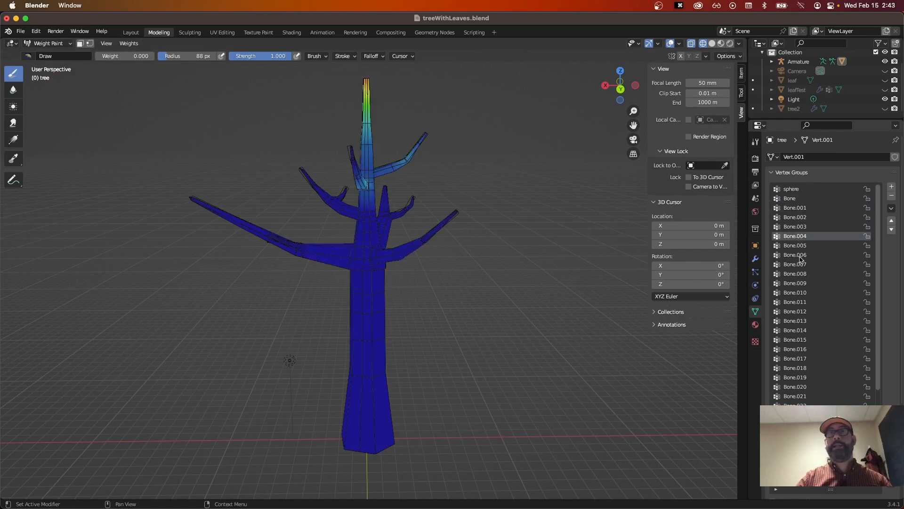
click(799, 254)
click(799, 274)
click(799, 293)
click(800, 312)
click(799, 330)
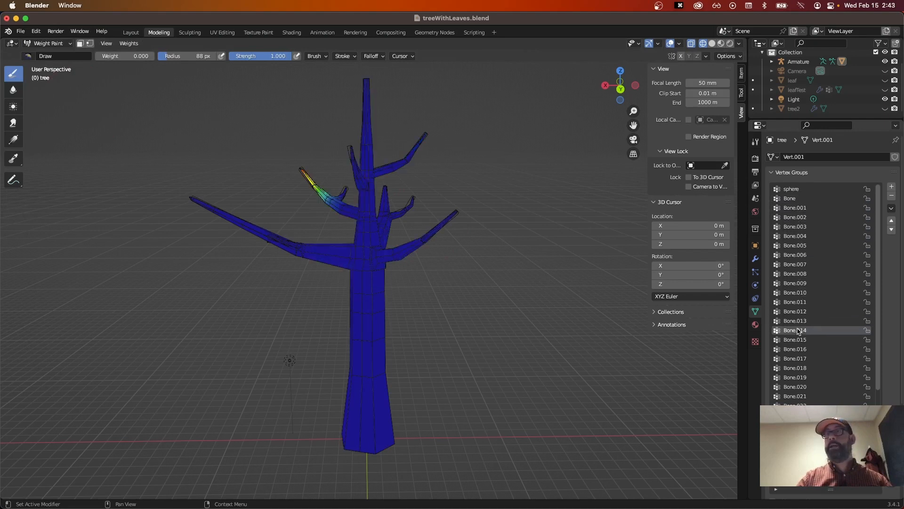
click(789, 350)
click(789, 370)
click(788, 387)
click(789, 406)
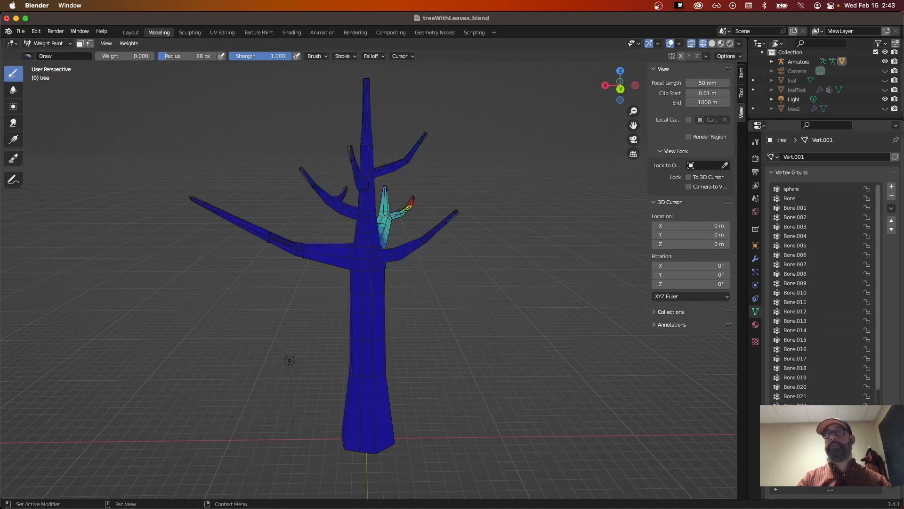
Examine the weights of the remaining vertex groups up to Bone.026, recheck some earlier ones, and return to the Bone group.
click(789, 424)
scroll(829, 386, down, 2)
click(794, 377)
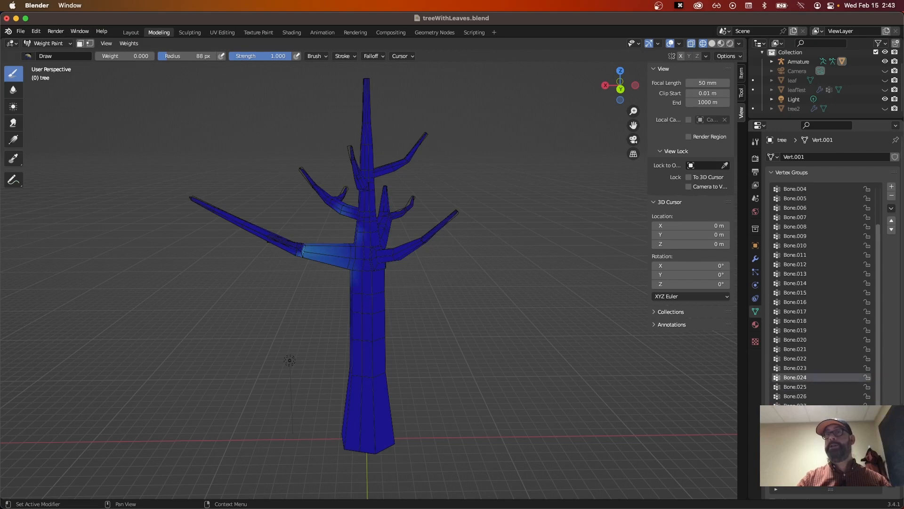
click(795, 396)
click(795, 376)
click(795, 369)
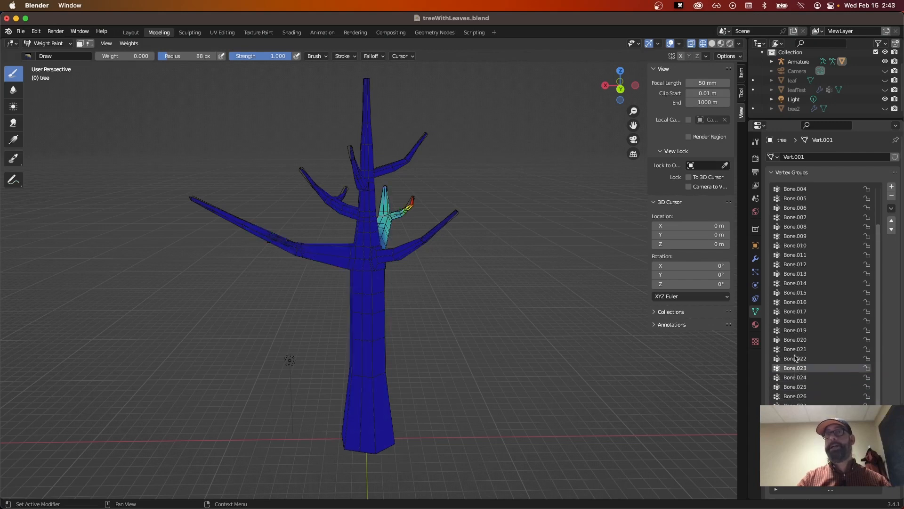
click(795, 357)
click(791, 331)
click(793, 294)
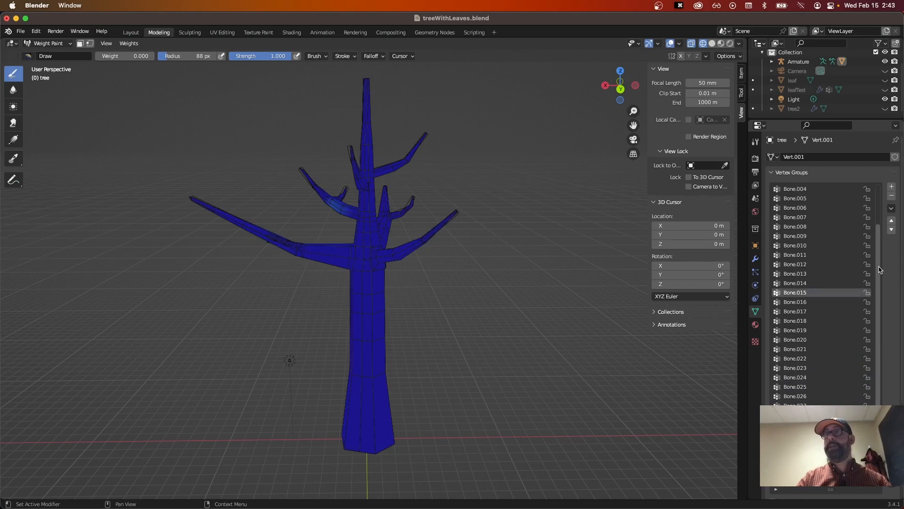
scroll(824, 283, up, 5)
click(790, 198)
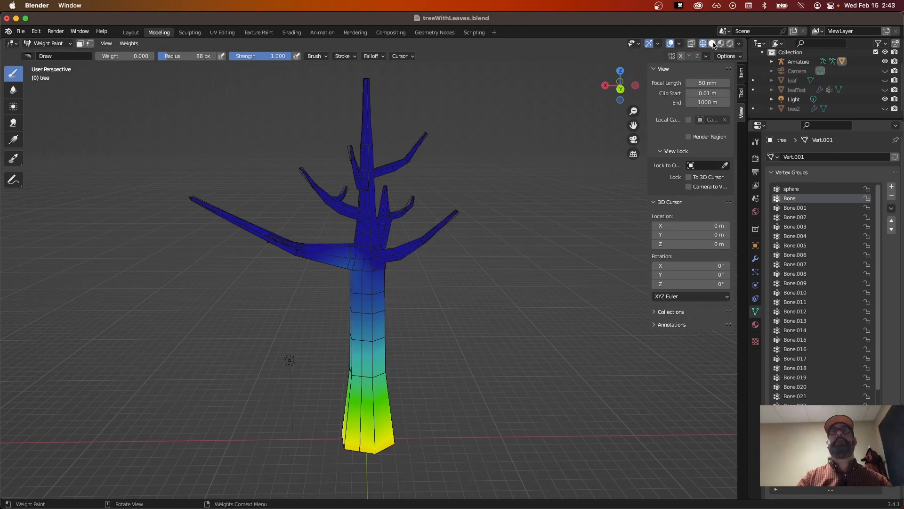
Return the tree to Object Mode, turn on X-ray display, and put the armature into Pose Mode.
click(70, 43)
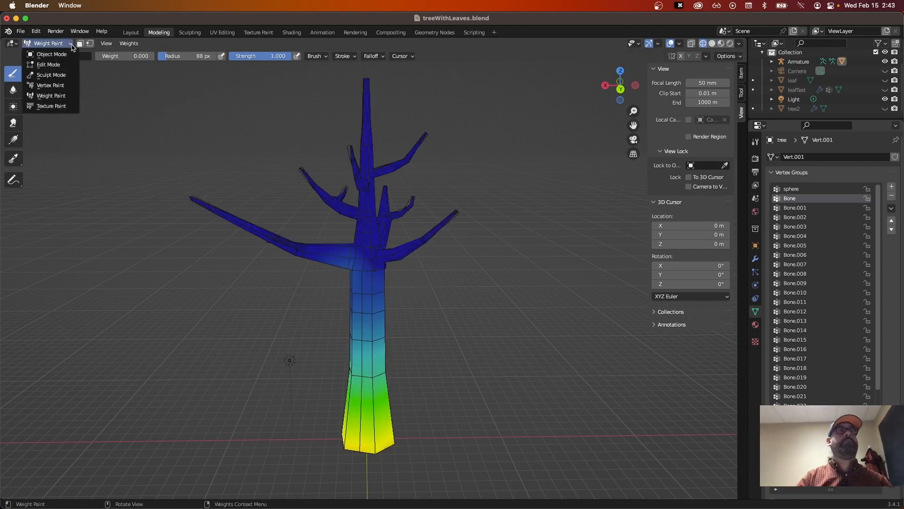
click(51, 54)
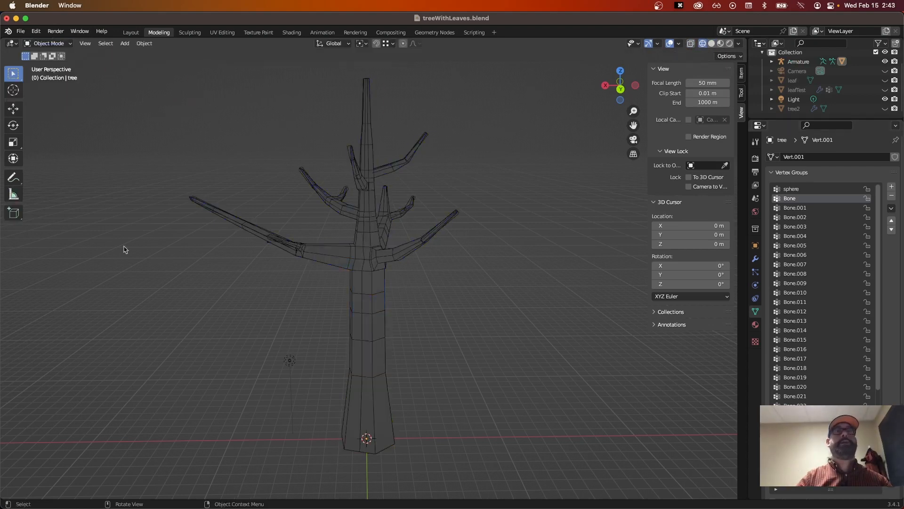
click(691, 43)
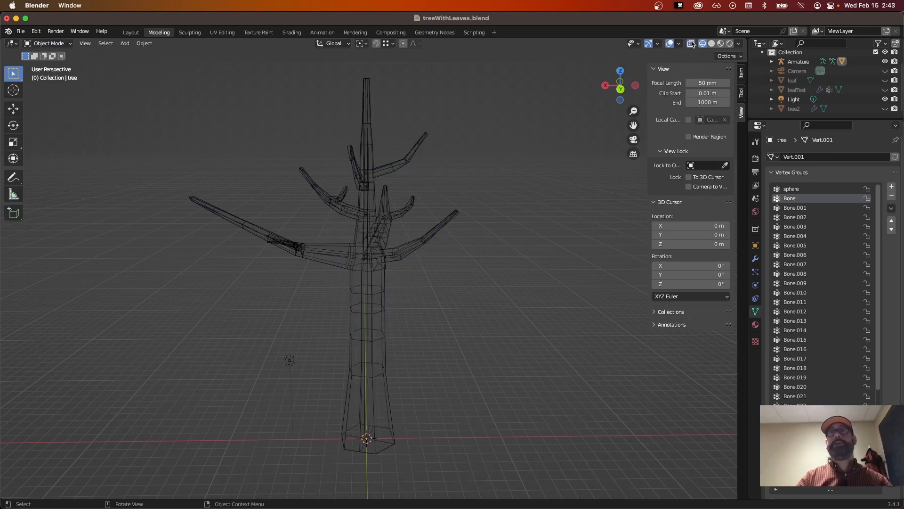
click(367, 371)
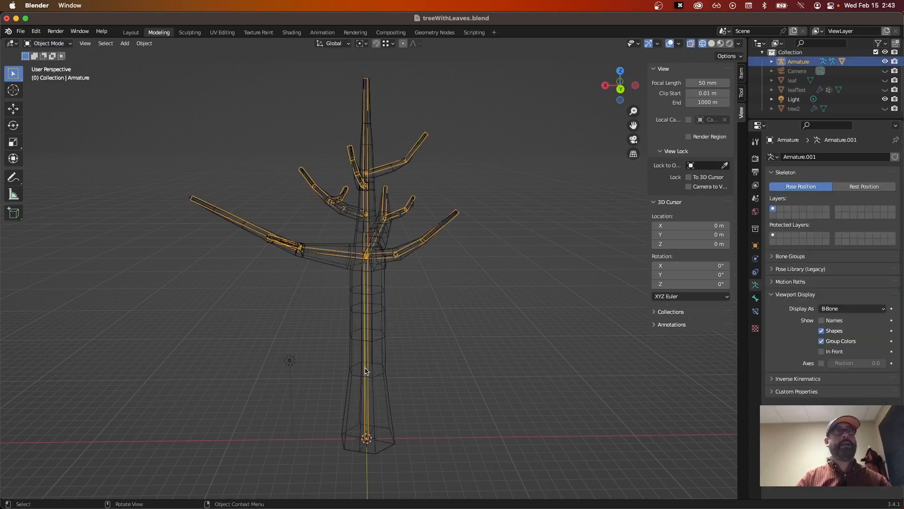
click(69, 43)
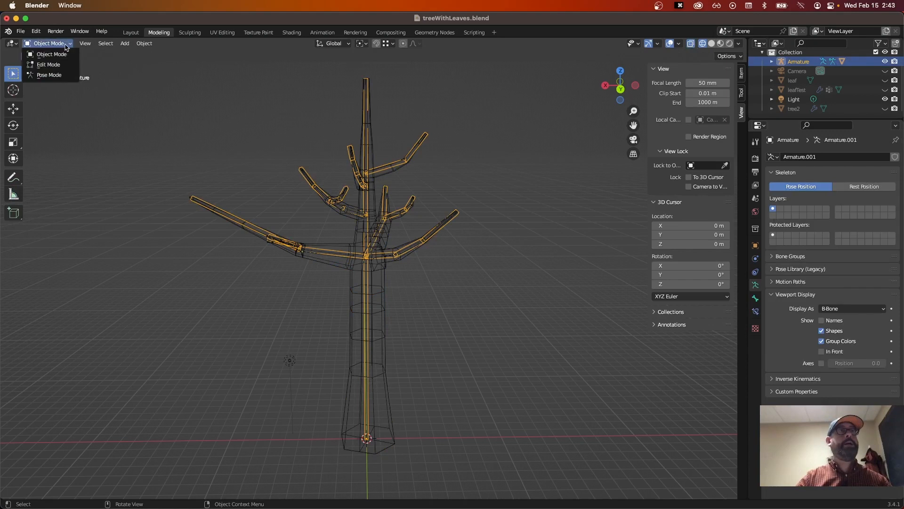
click(51, 75)
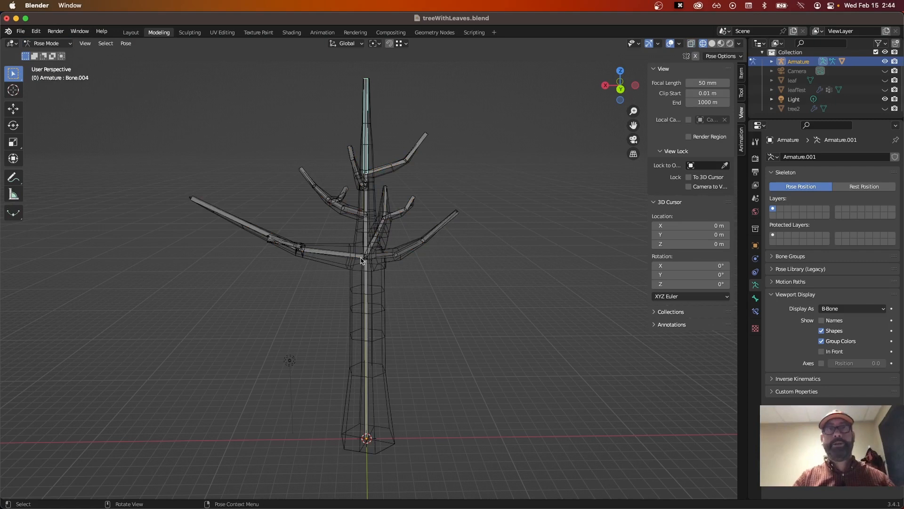
Rotate the trunk bone just above the lowest large branches (Bone.001) to test how the tree mesh deforms.
scroll(374, 281, up, 1)
scroll(374, 281, up, 1)
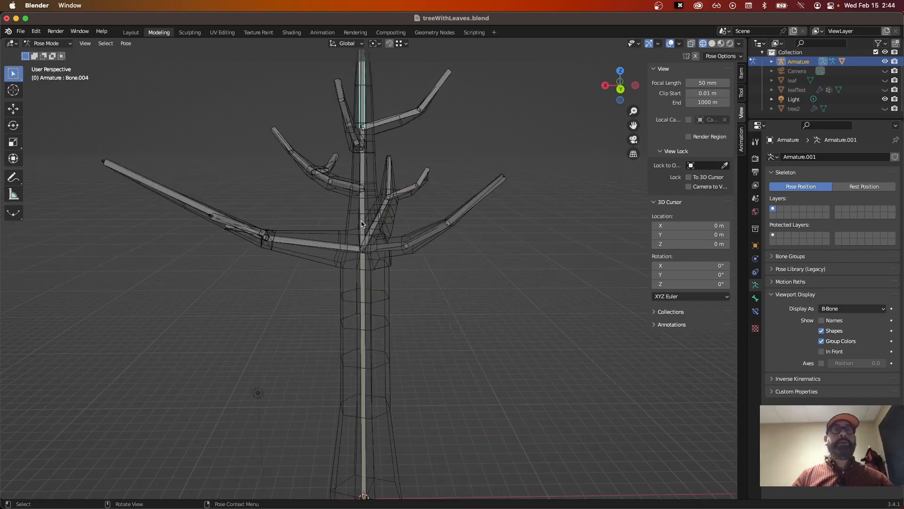
click(362, 224)
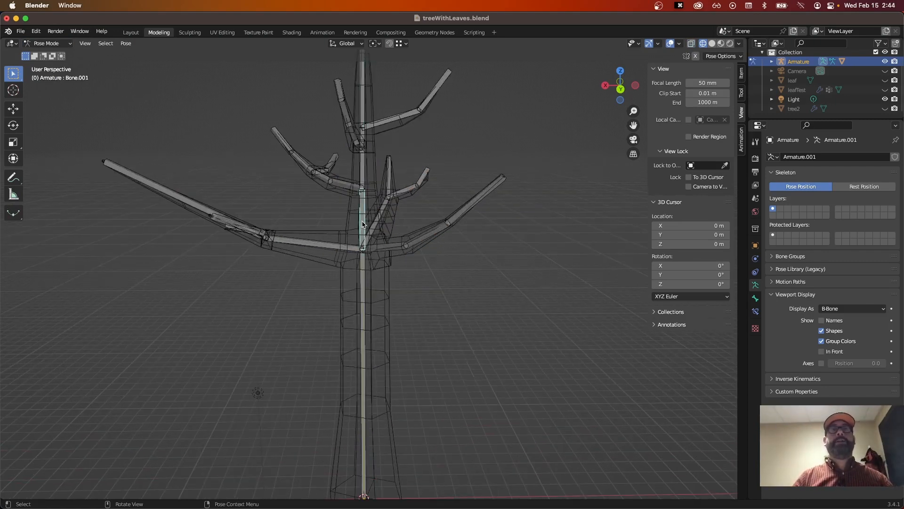
middle_drag(361, 224, 411, 222)
key(r)
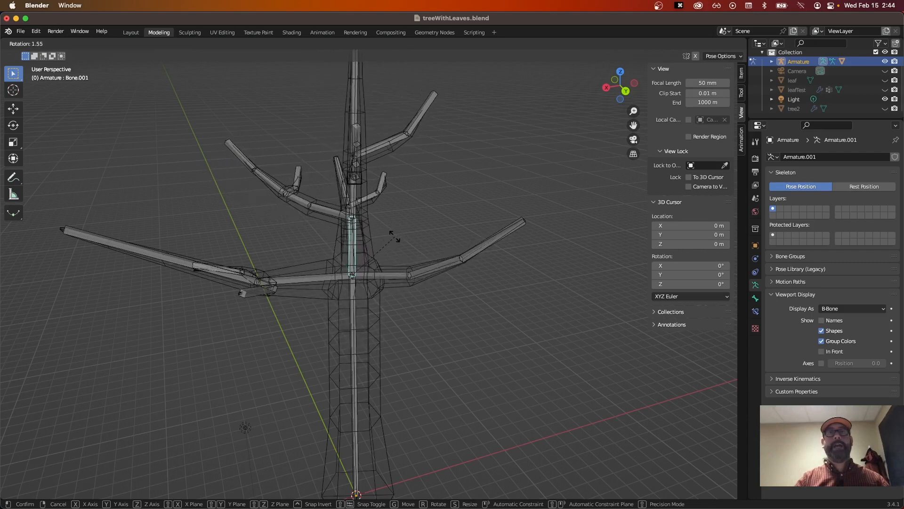
click(376, 238)
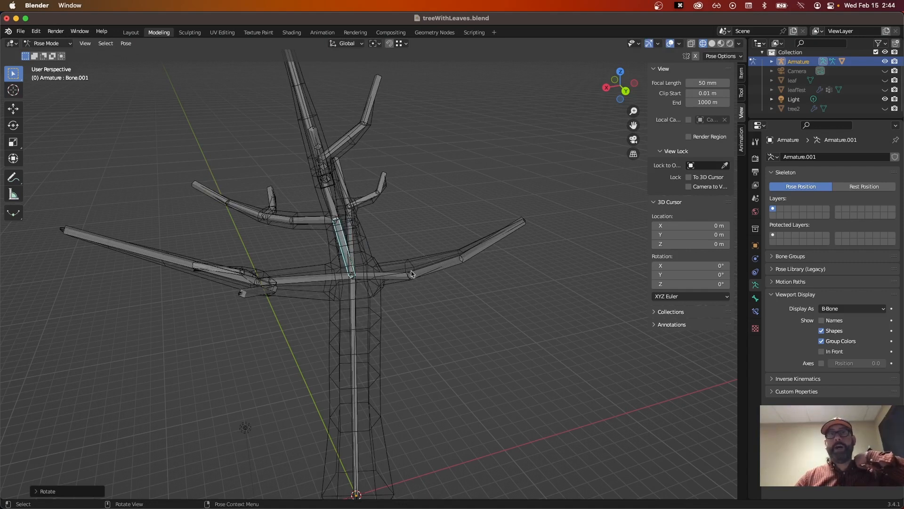
Clear the rotated trunk bone's pose transform, return the armature to Object Mode, and deselect it.
scroll(429, 267, up, 3)
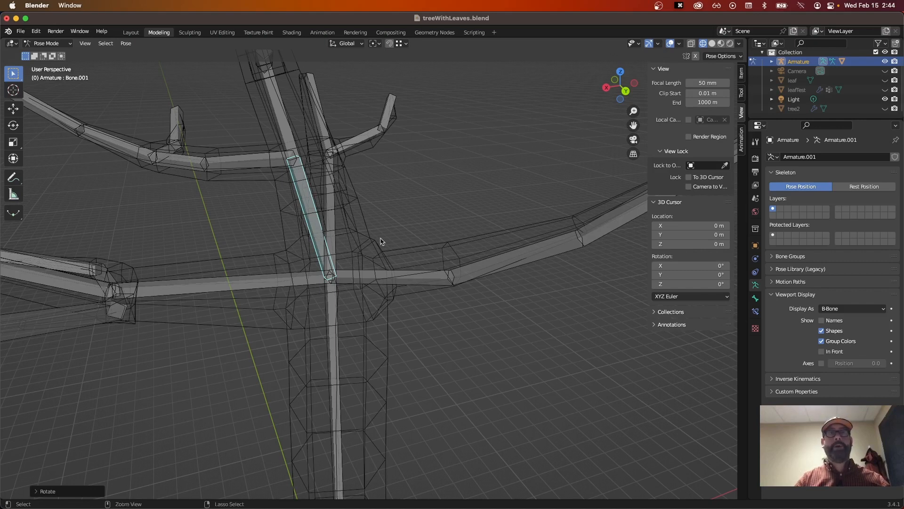
click(126, 43)
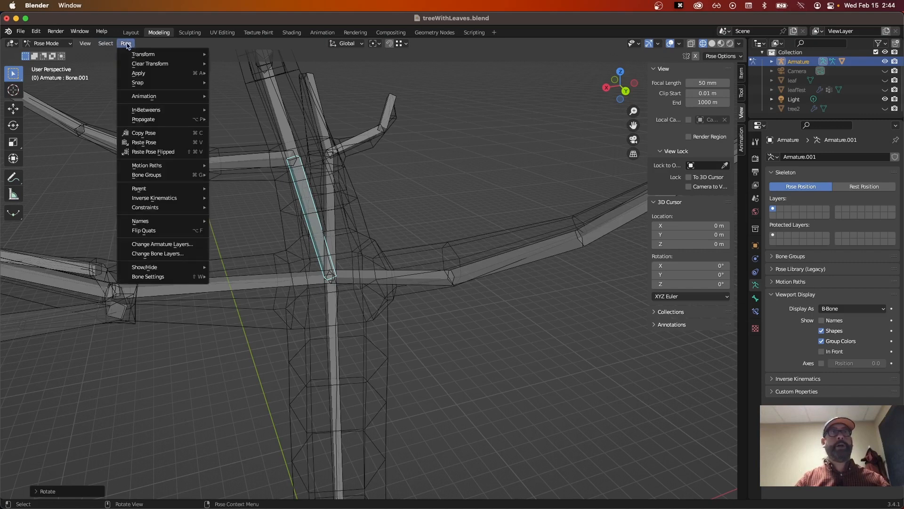
mouse_move(139, 64)
click(240, 66)
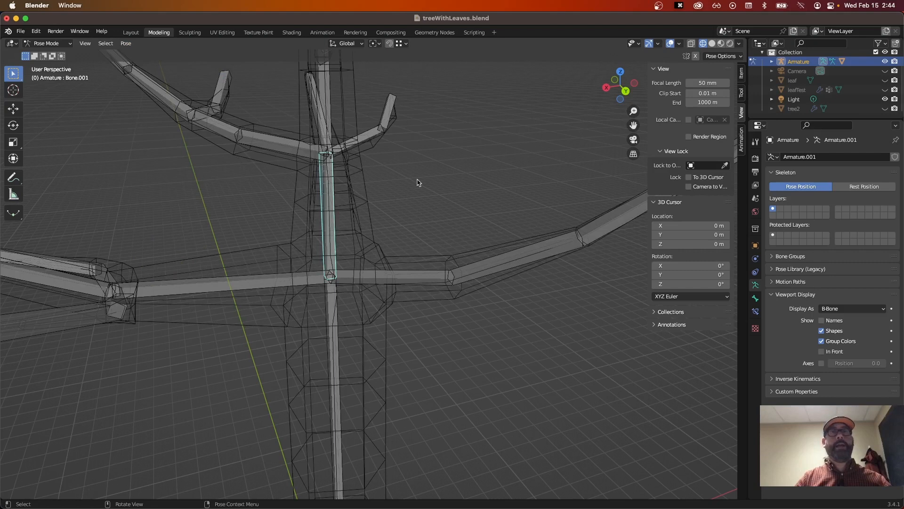
click(52, 44)
click(61, 56)
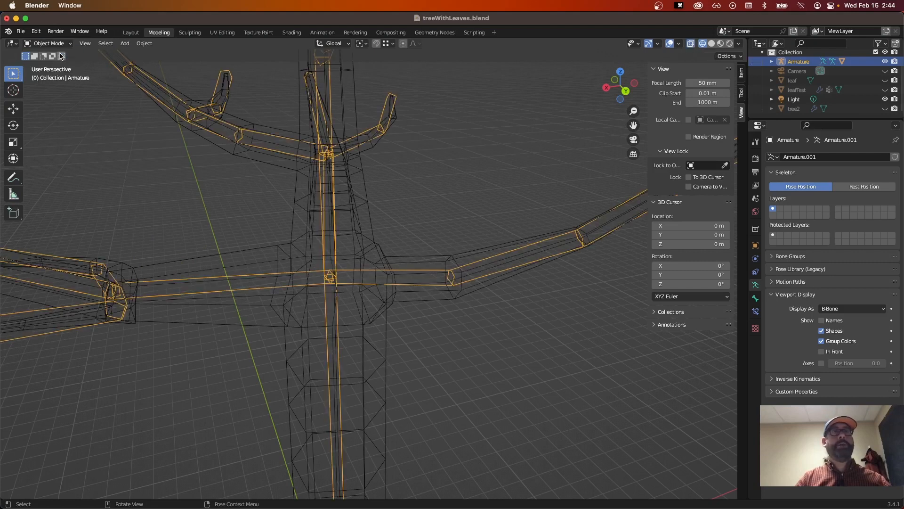
click(472, 170)
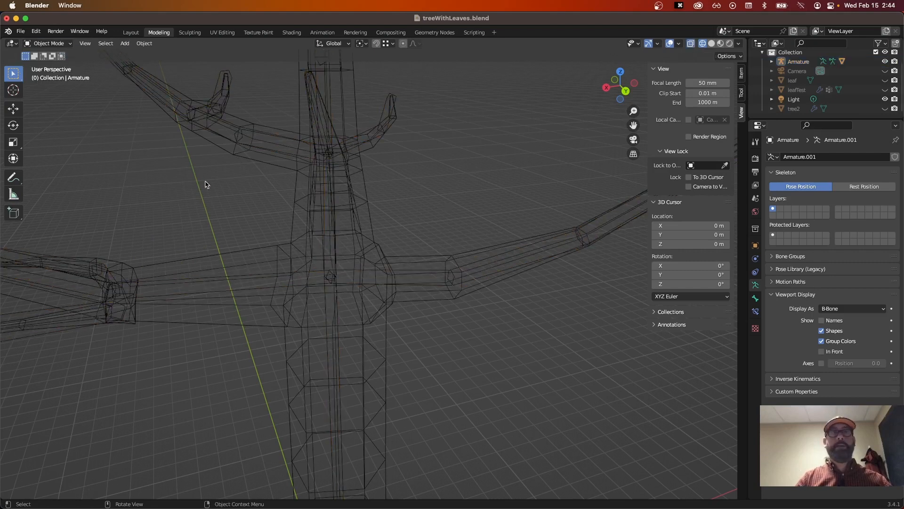
Select the armature together with the tree mesh and put the tree into Weight Paint mode.
click(334, 225)
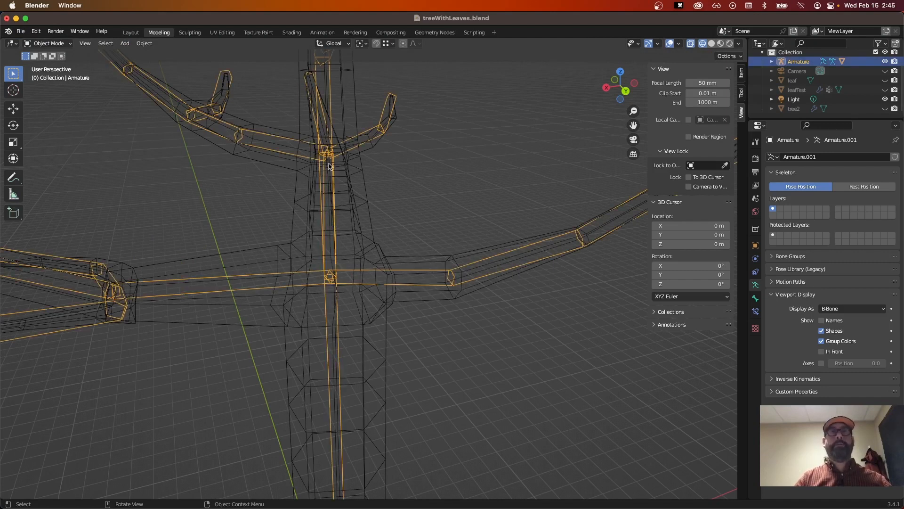
shift+click(368, 201)
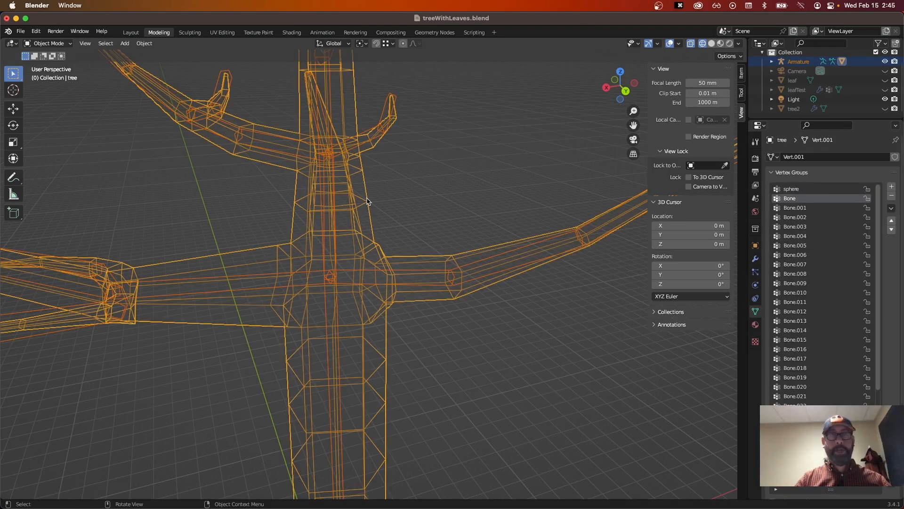
click(61, 45)
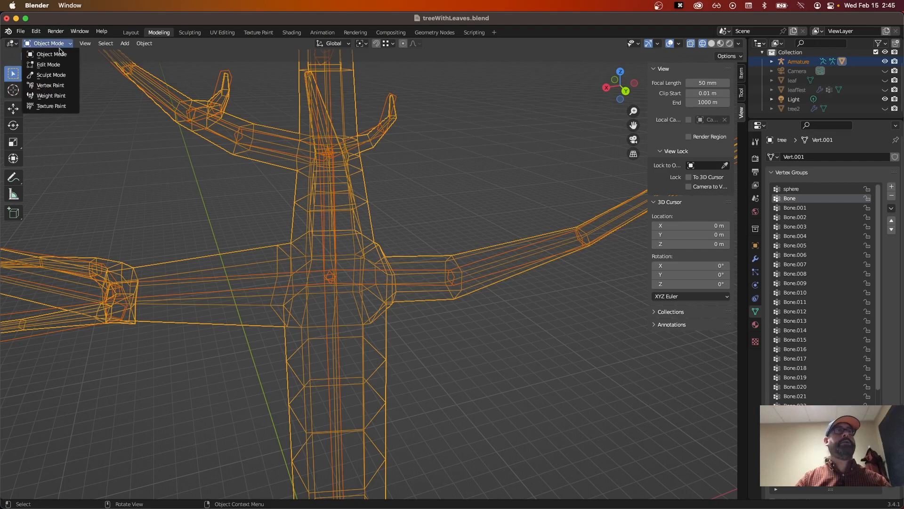
click(51, 95)
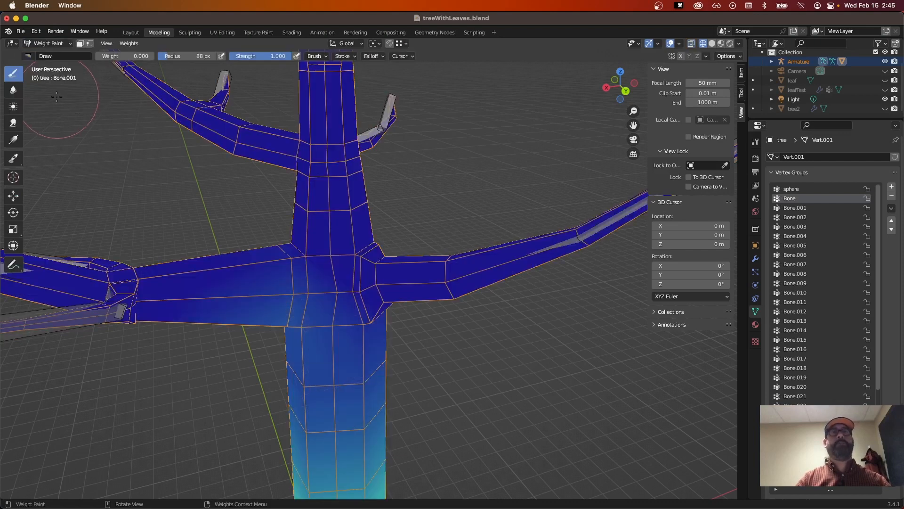
mouse_move(205, 226)
middle_down()
mouse_move(232, 223)
mouse_move(314, 243)
mouse_move(385, 275)
mouse_move(246, 222)
middle_up()
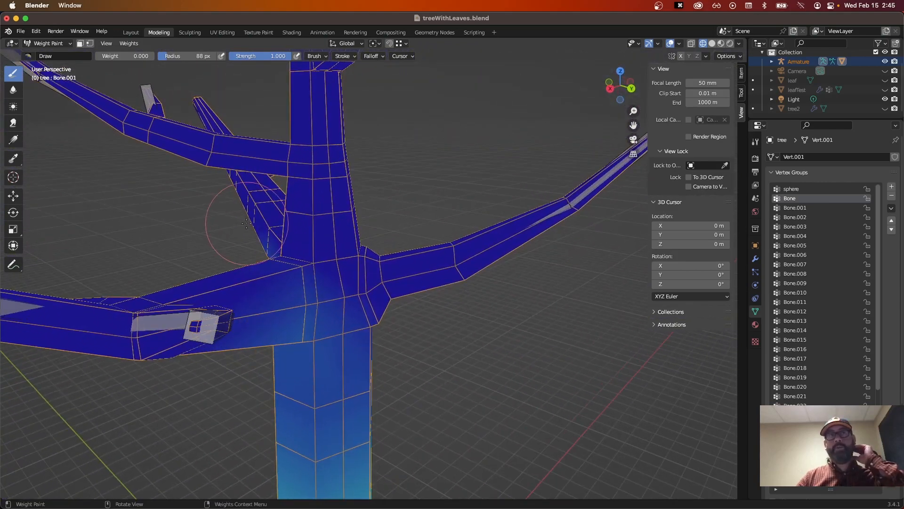
Return the tree to Object Mode and clear the selection.
click(66, 44)
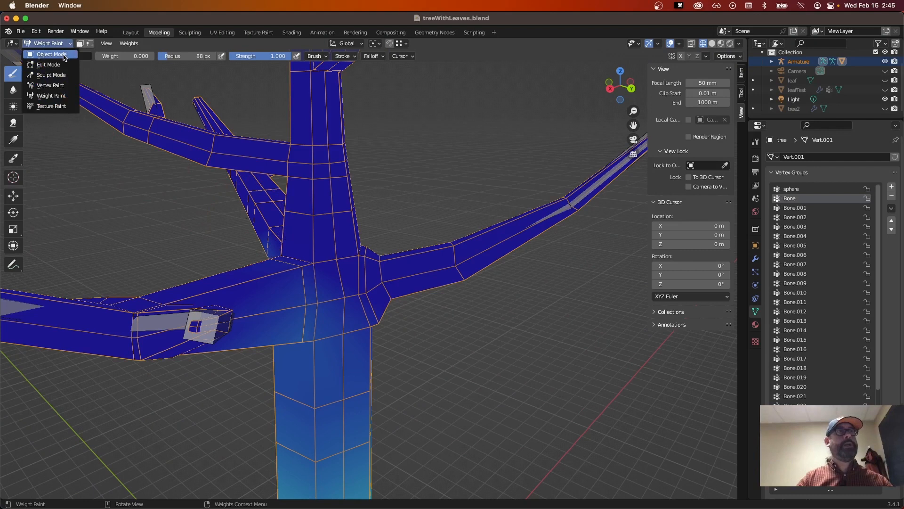
click(65, 54)
click(174, 233)
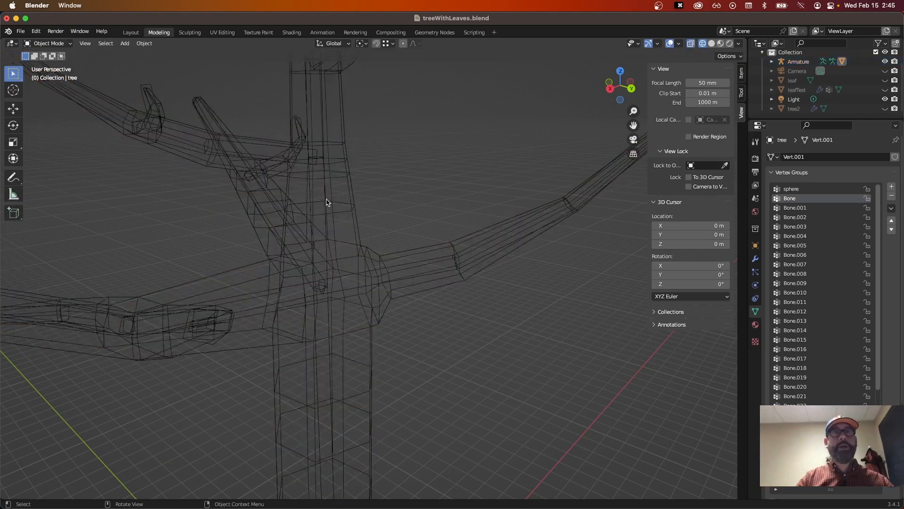
Put the armature into Pose Mode and show the Deform and Viewport Display properties of Bone.001.
click(323, 200)
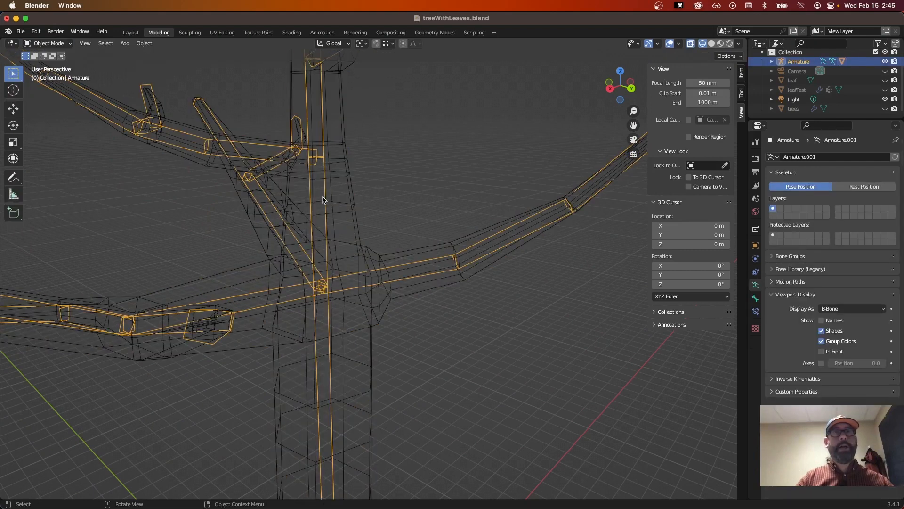
click(756, 299)
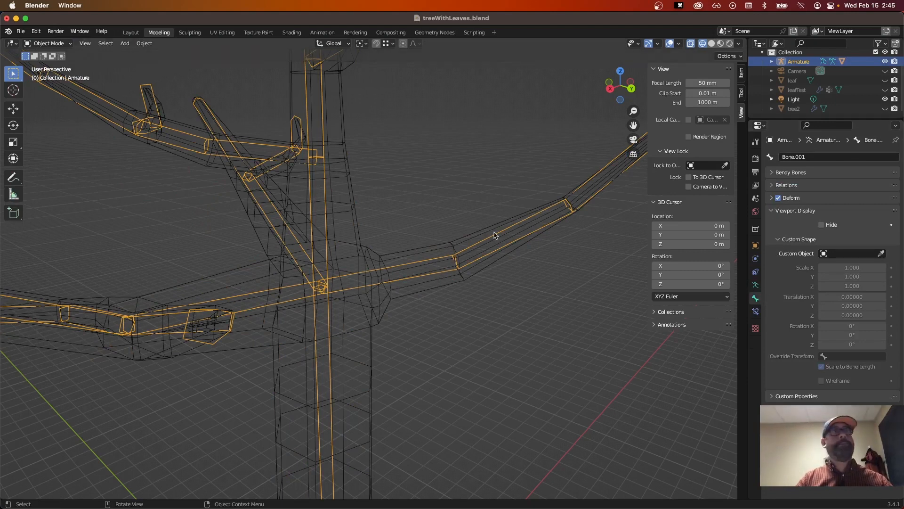
click(61, 44)
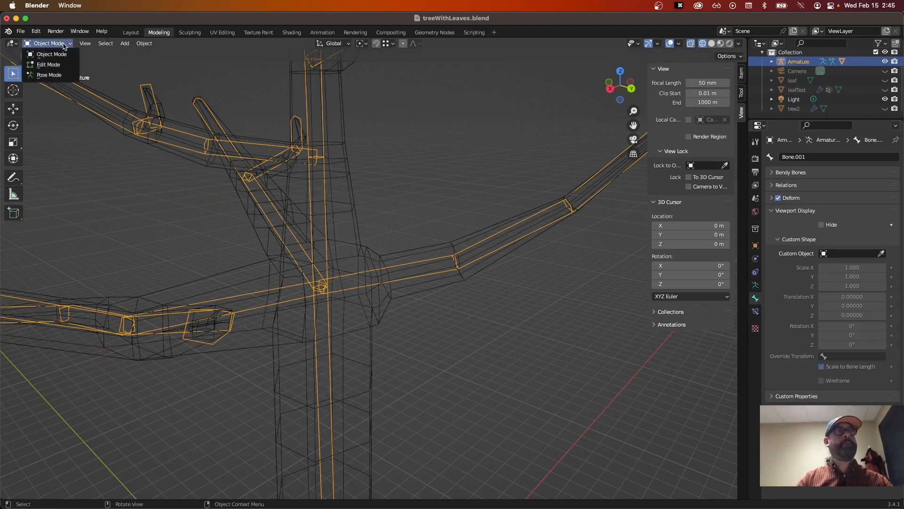
click(49, 77)
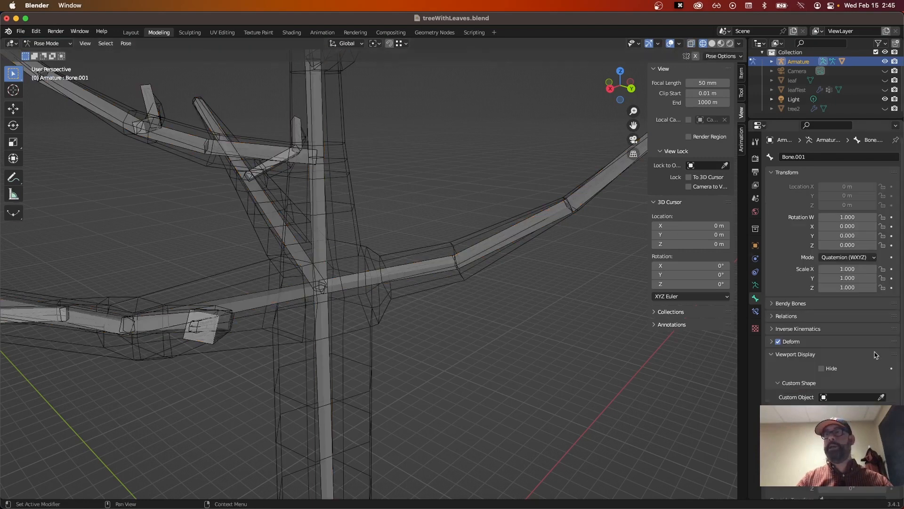
scroll(875, 354, down, 3)
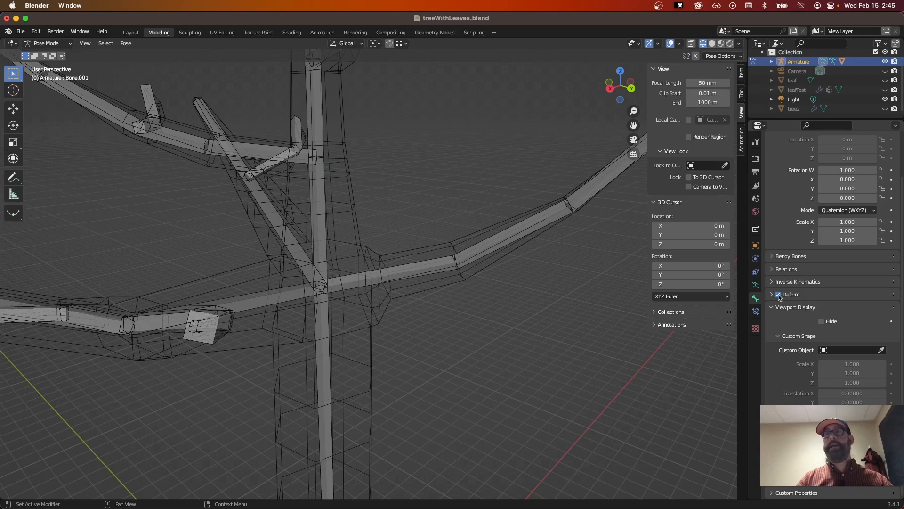
Pick the trunk bone above the lowest large branches and a side-branch bone (Bone.026) to check the rig inside the wireframe tree.
click(322, 201)
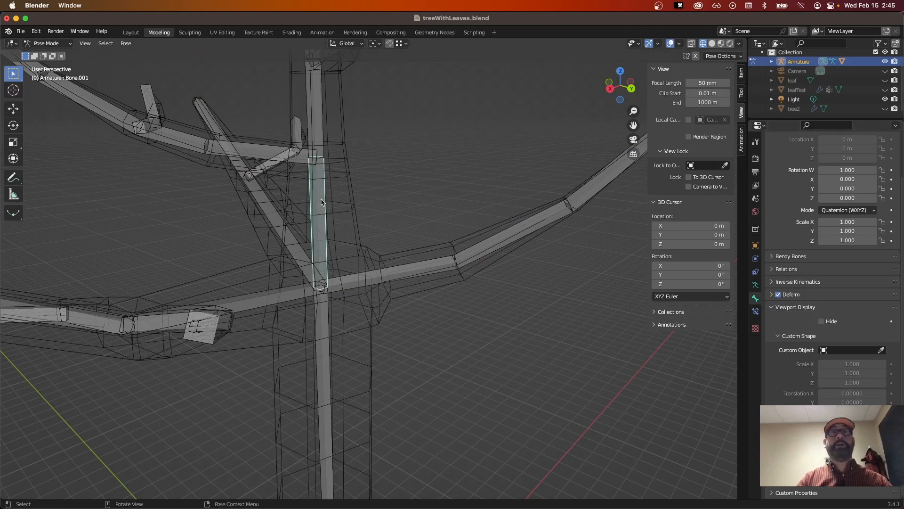
click(421, 349)
scroll(421, 349, down, 5)
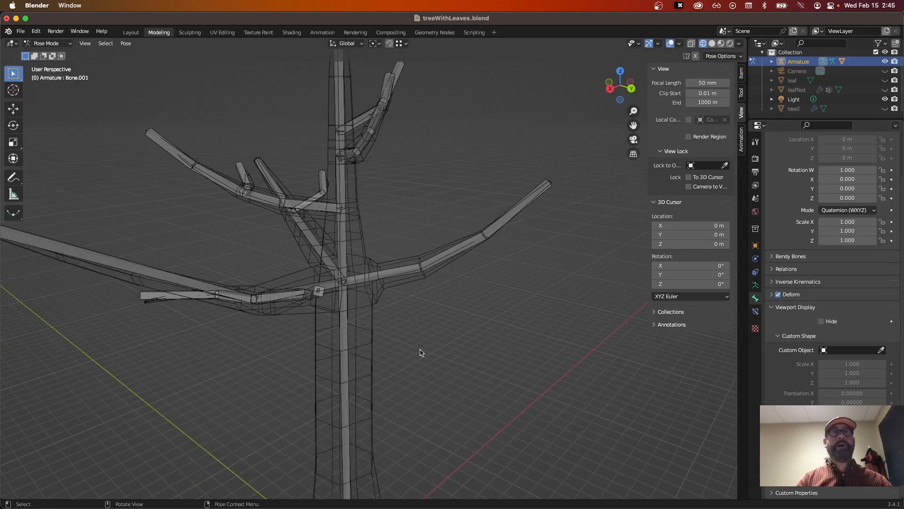
middle_drag(421, 349, 447, 361)
click(447, 359)
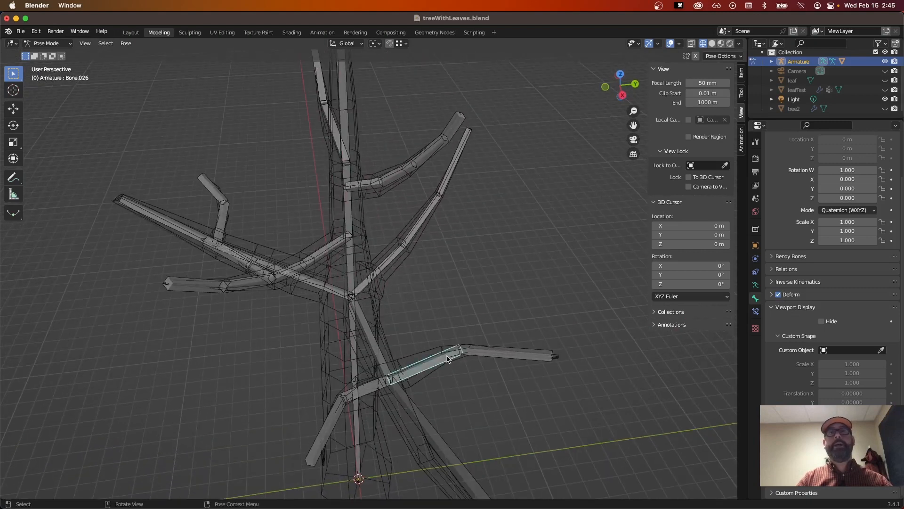
middle_drag(491, 383, 462, 354)
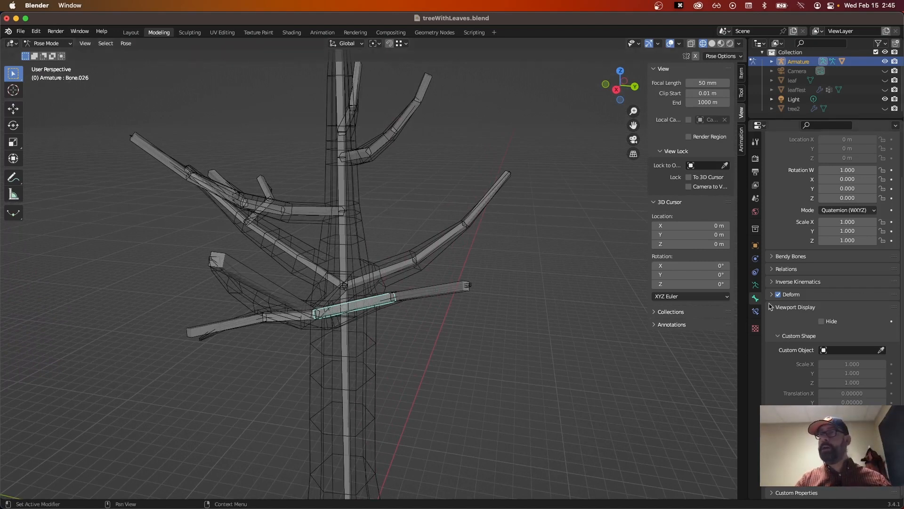
Enable In Front in the armature's viewport display so its bones are drawn over the tree mesh.
click(756, 312)
click(755, 300)
click(755, 286)
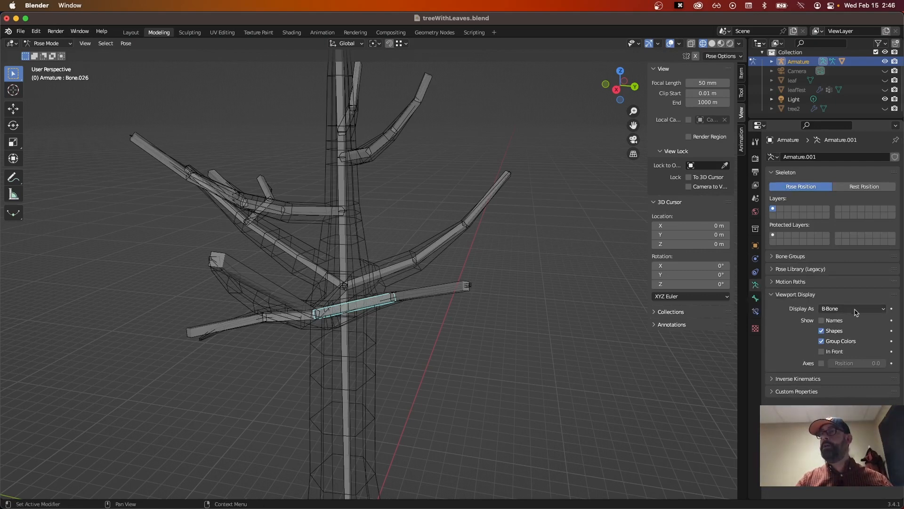
right_click(834, 352)
key(Escape)
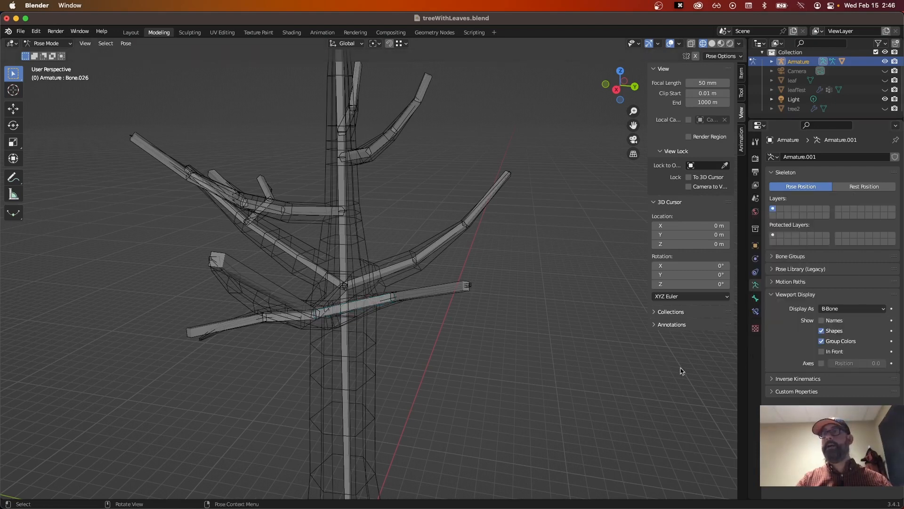
click(825, 352)
click(827, 354)
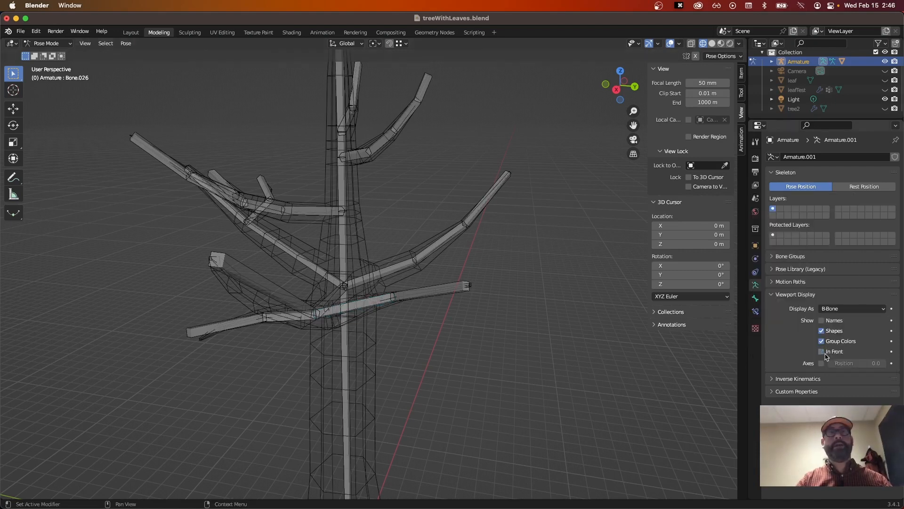
click(827, 354)
click(828, 354)
click(828, 354)
click(828, 354)
click(827, 354)
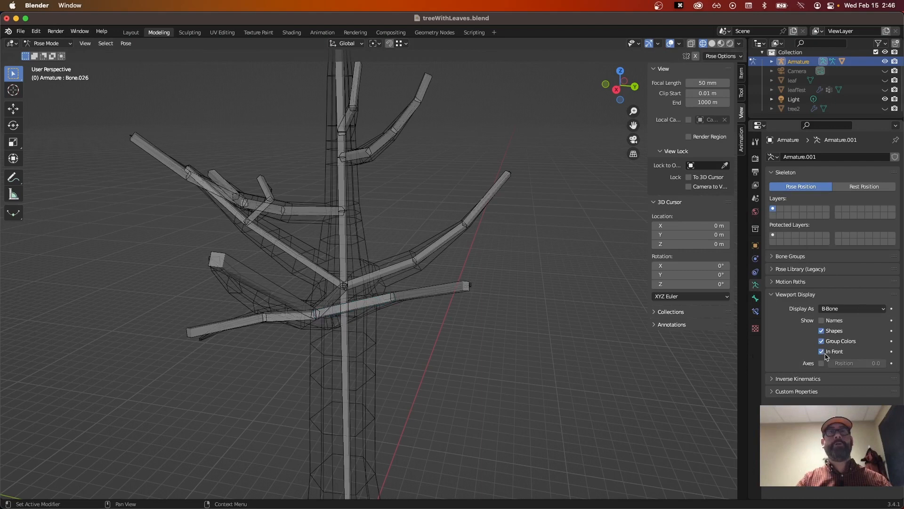
middle_drag(475, 299, 532, 312)
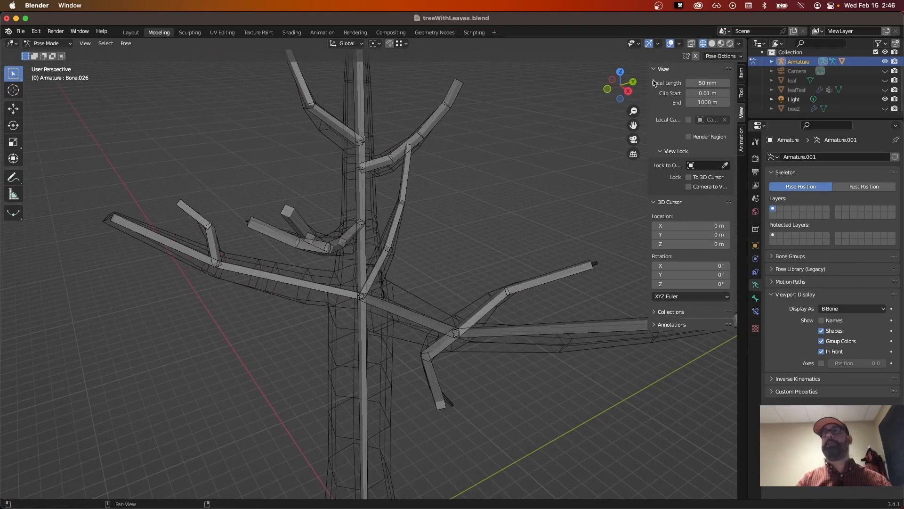
Return the armature to Object Mode and put the tree mesh alone into Weight Paint mode.
click(45, 44)
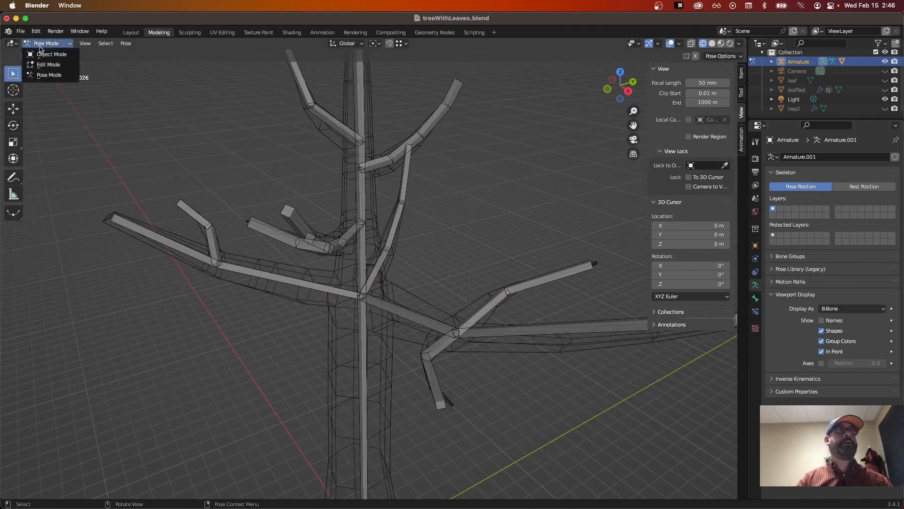
click(47, 54)
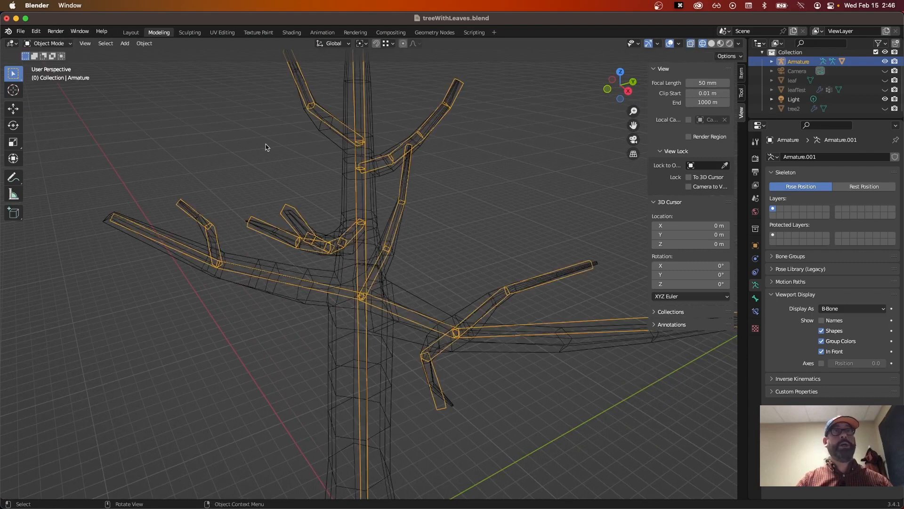
click(356, 191)
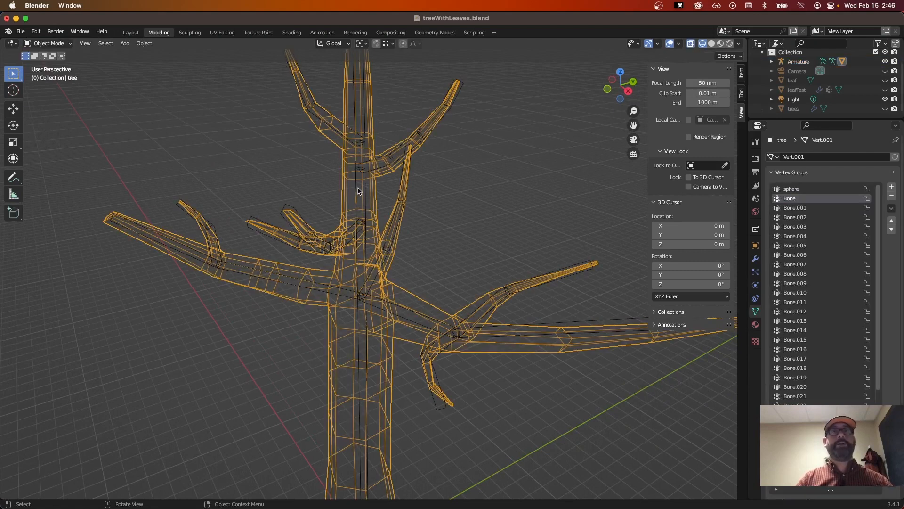
click(364, 191)
click(375, 191)
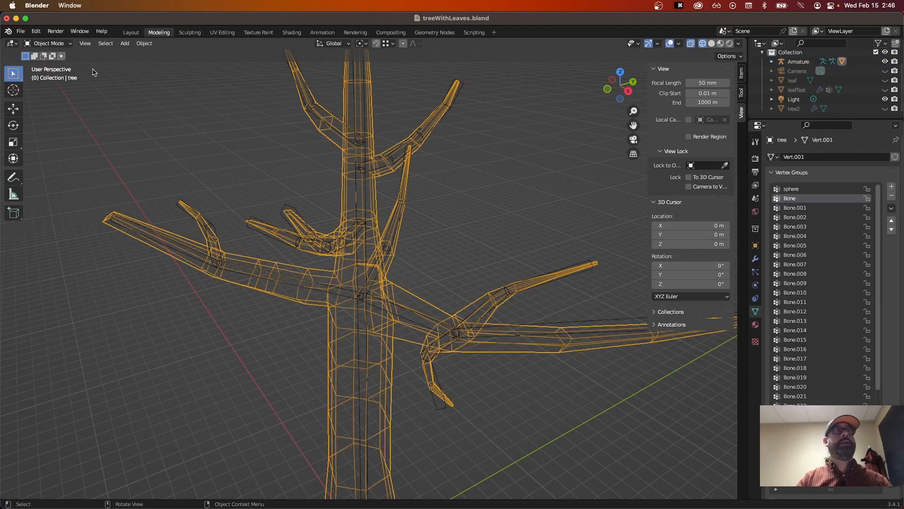
click(47, 43)
click(59, 93)
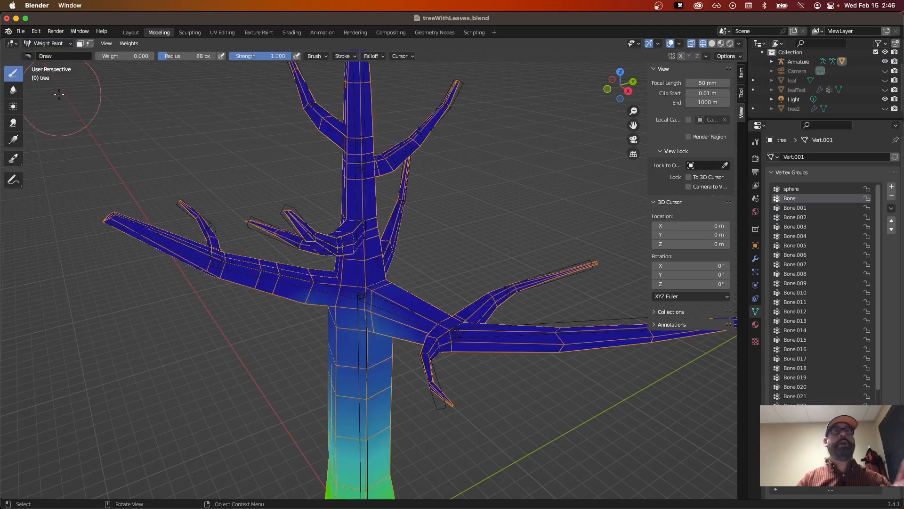
Switch the viewport to Solid shading for viewing the tree's weights together with the bones.
middle_drag(162, 178, 381, 186)
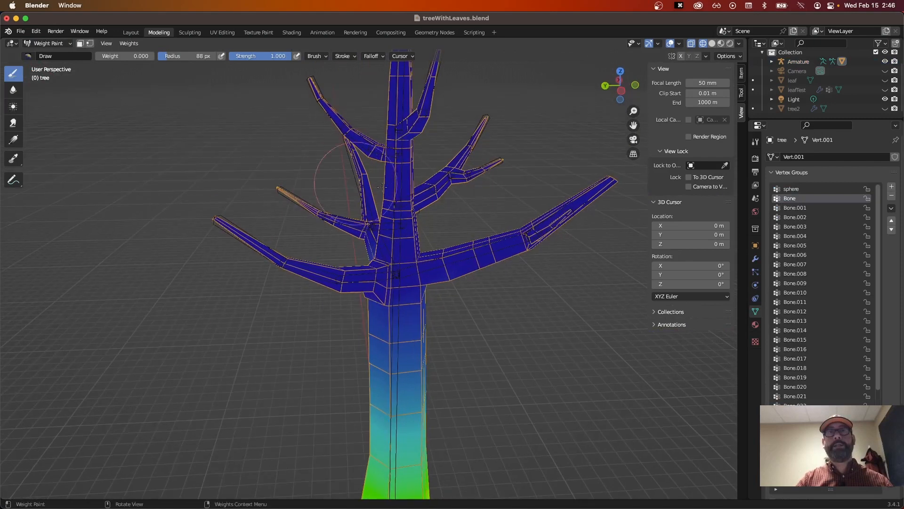
scroll(382, 186, up, 3)
middle_drag(448, 196, 476, 191)
click(712, 43)
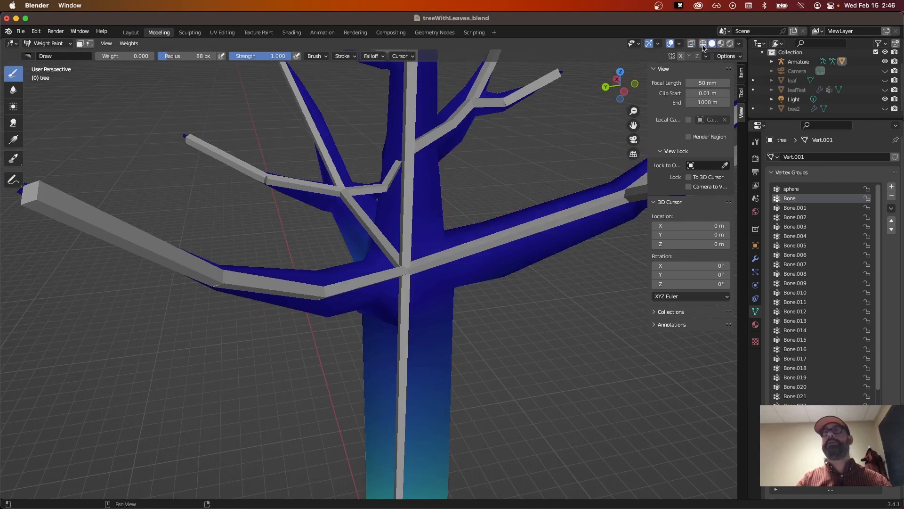
click(703, 44)
click(712, 45)
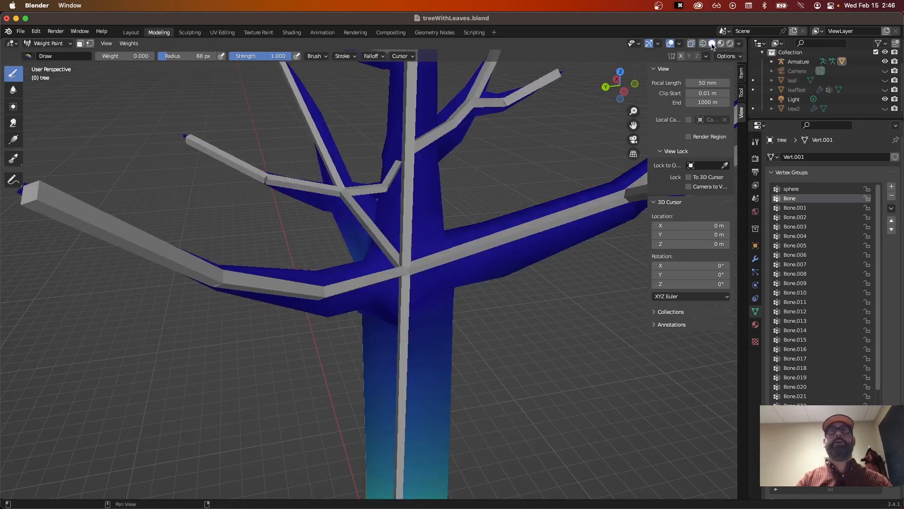
Examine the Bone group's weights and the bone positions around the trunk and branch junctions from several sides.
middle_drag(494, 141, 425, 205)
middle_drag(409, 184, 384, 207)
scroll(410, 224, down, 5)
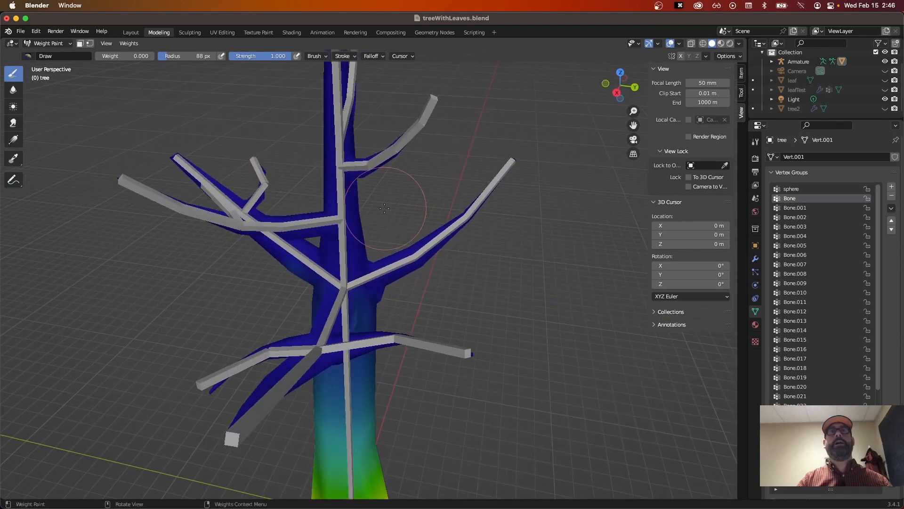
mouse_move(409, 176)
middle_down()
mouse_move(251, 165)
mouse_move(293, 238)
middle_up()
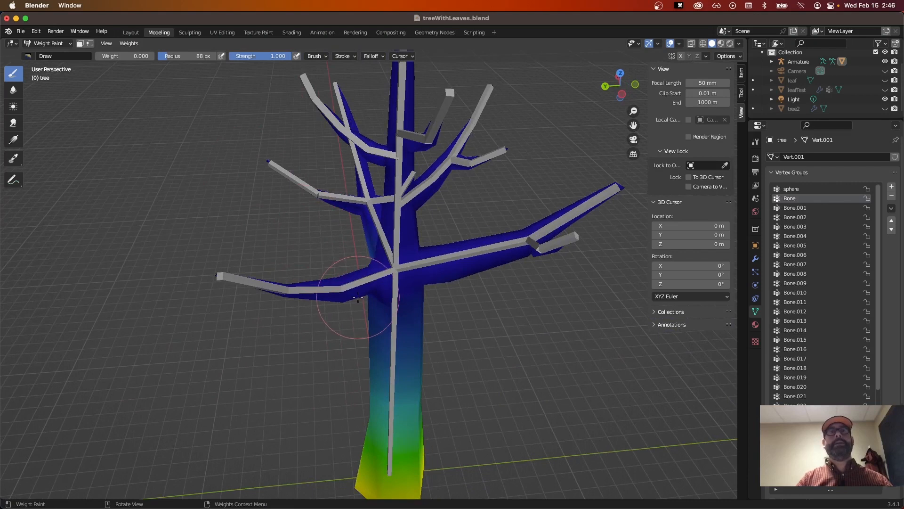
scroll(358, 297, up, 5)
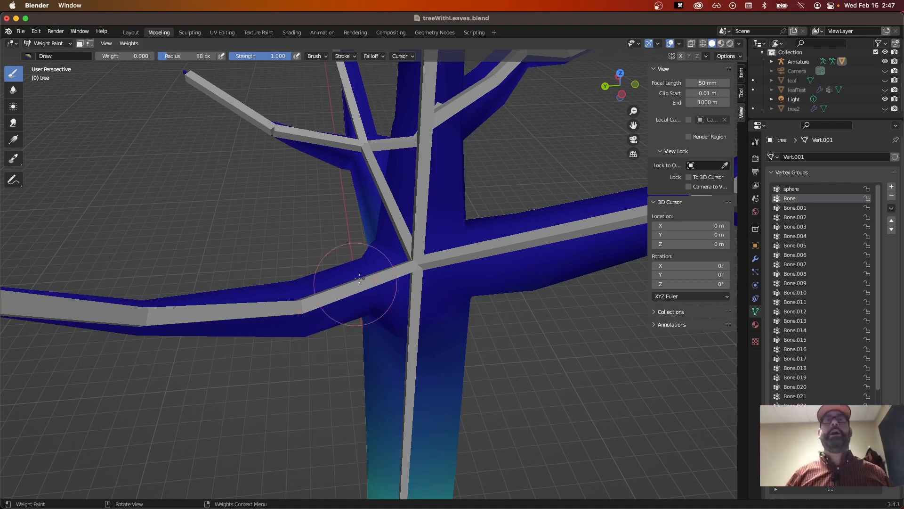
mouse_move(353, 282)
middle_down()
mouse_move(461, 252)
mouse_move(444, 263)
middle_up()
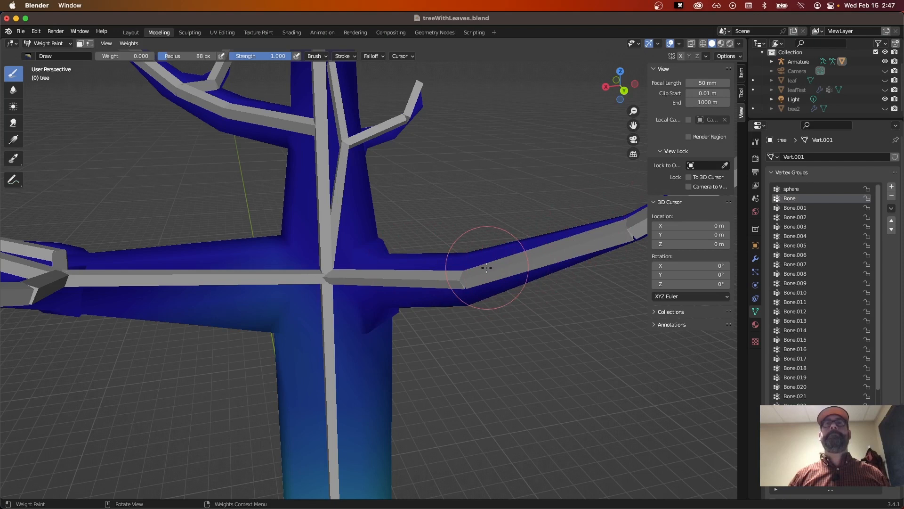
middle_drag(333, 185, 311, 163)
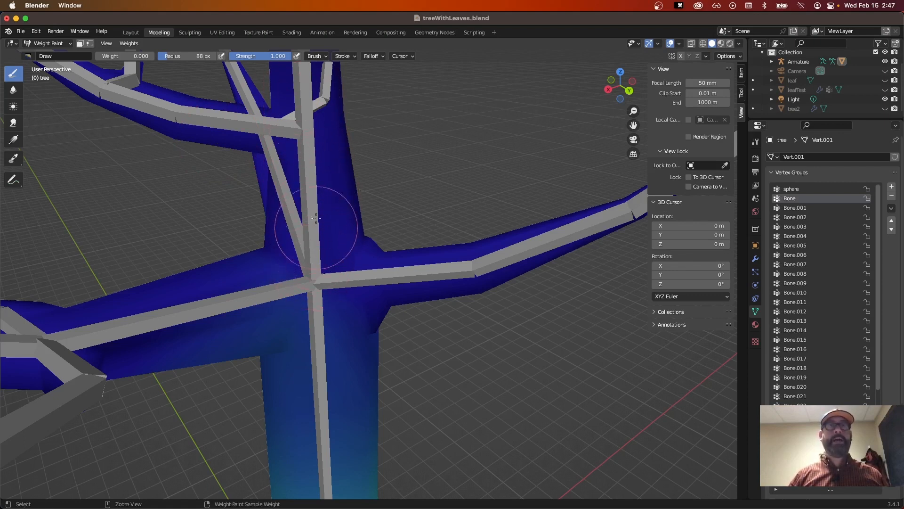
shift+middle_drag(416, 145, 419, 212)
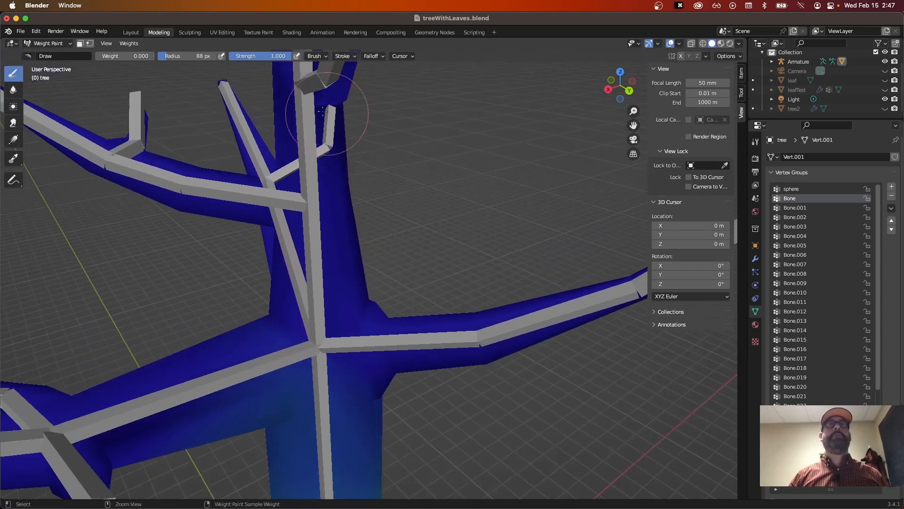
Paint the Bone group's weights to 0 around the upper trunk and branch junctions from several sides, at full strength.
scroll(414, 209, down, 5)
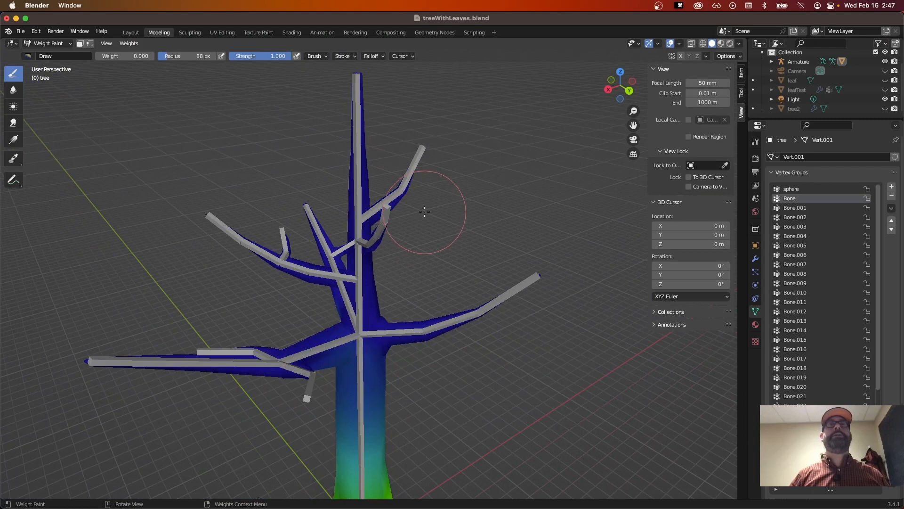
scroll(424, 211, up, 3)
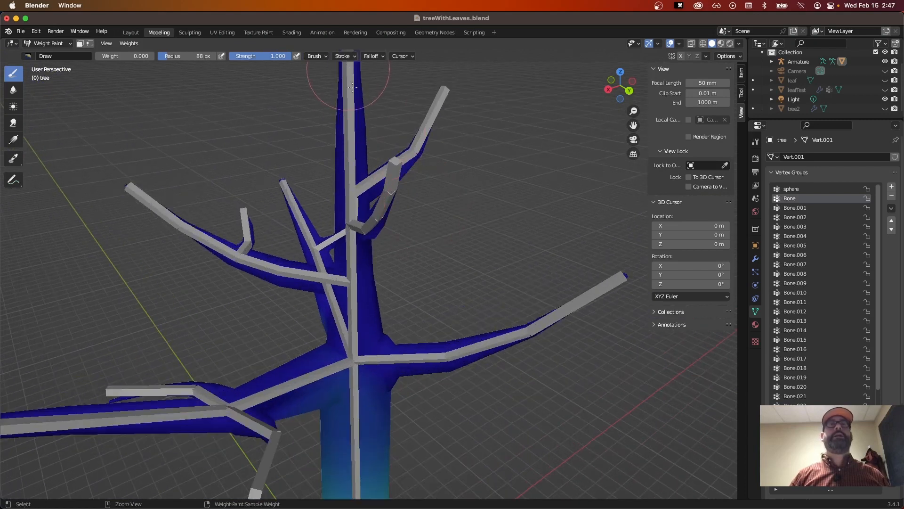
shift+middle_drag(420, 198, 428, 276)
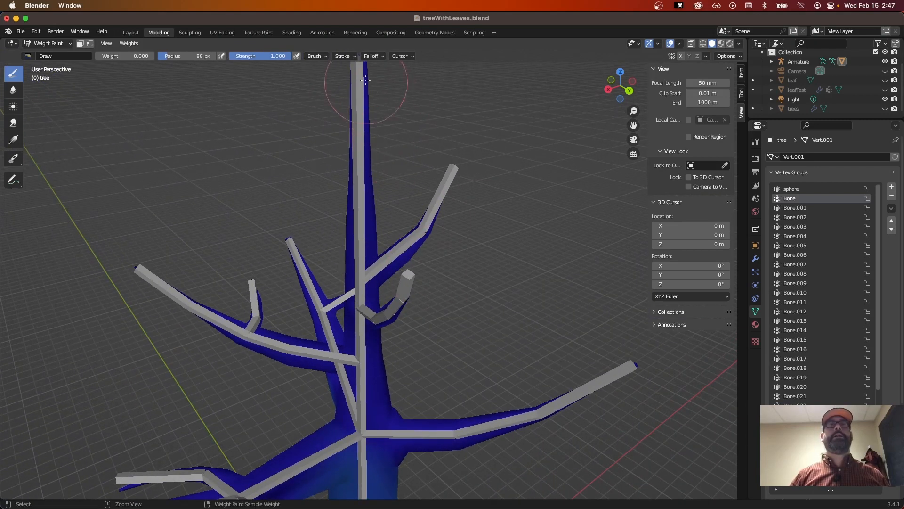
mouse_move(359, 71)
shift+middle_down()
mouse_move(363, 142)
mouse_move(403, 178)
mouse_move(448, 323)
mouse_move(434, 343)
mouse_move(462, 367)
mouse_move(434, 359)
shift+middle_up()
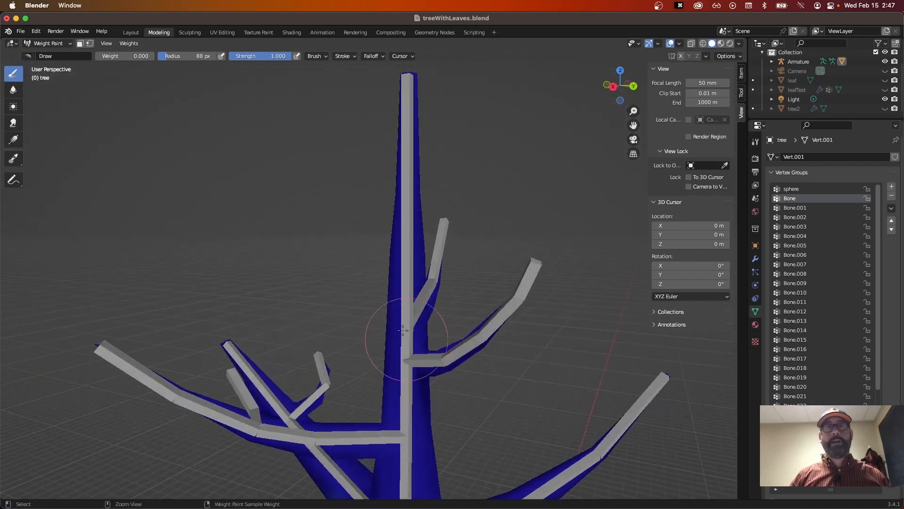
shift+middle_drag(503, 349, 406, 176)
middle_drag(447, 355, 369, 326)
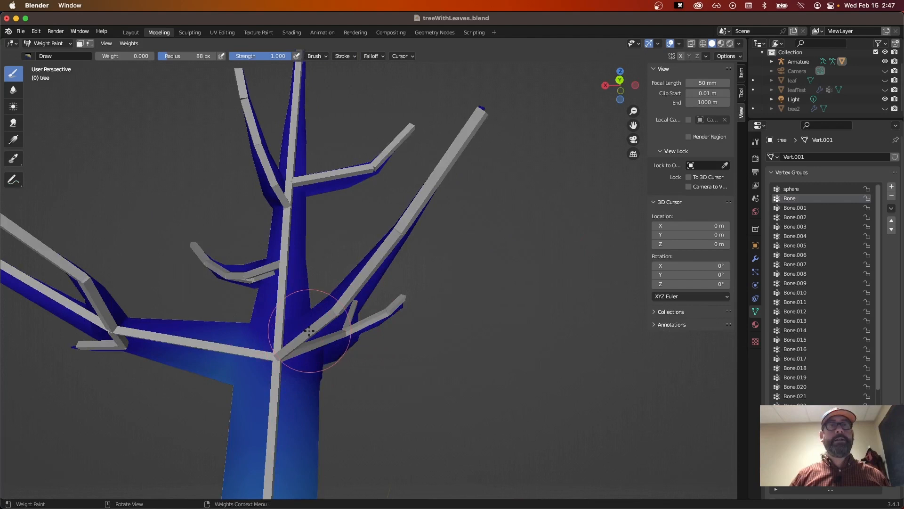
mouse_move(308, 329)
mouse_down()
mouse_move(282, 363)
mouse_move(262, 433)
mouse_move(201, 394)
mouse_move(173, 391)
mouse_up()
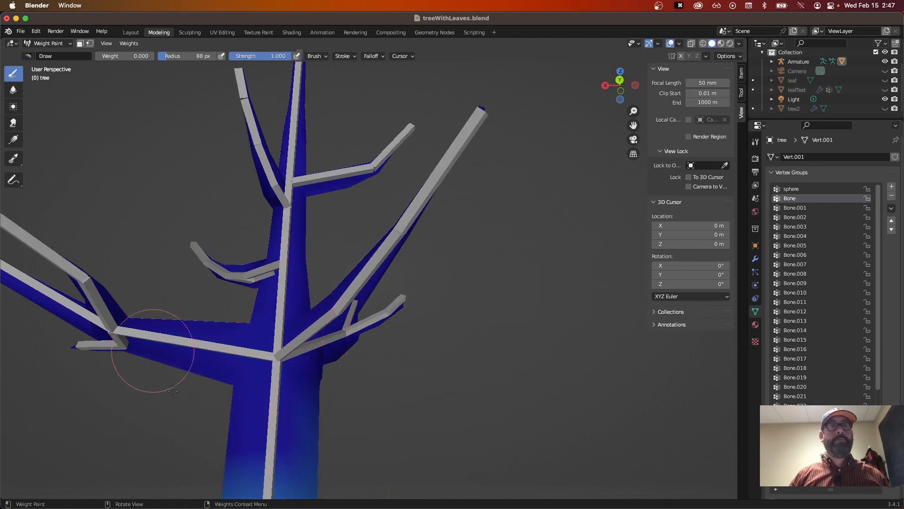
middle_drag(173, 391, 341, 394)
mouse_move(341, 394)
mouse_down()
mouse_move(324, 360)
mouse_move(311, 378)
mouse_up()
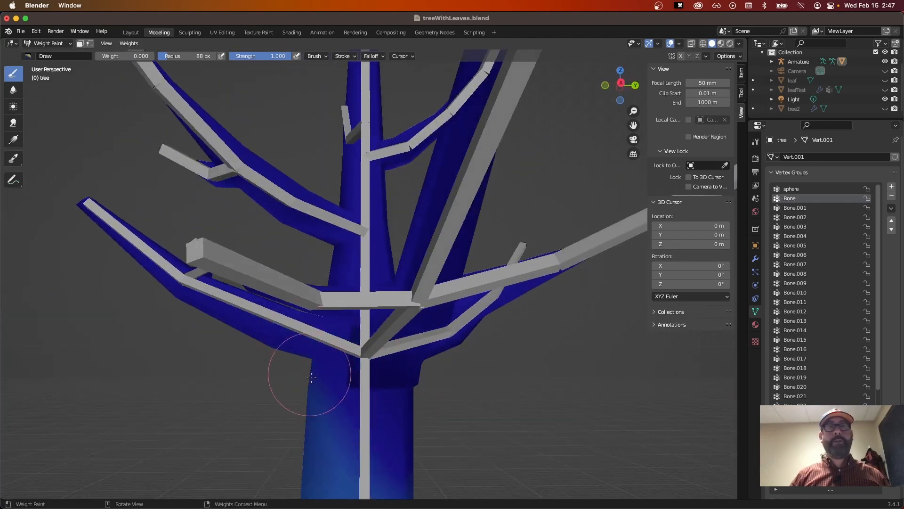
mouse_move(311, 377)
middle_down()
mouse_move(405, 376)
mouse_move(388, 373)
middle_up()
drag(462, 357, 421, 376)
mouse_move(480, 371)
middle_down()
mouse_move(528, 364)
mouse_move(434, 394)
middle_up()
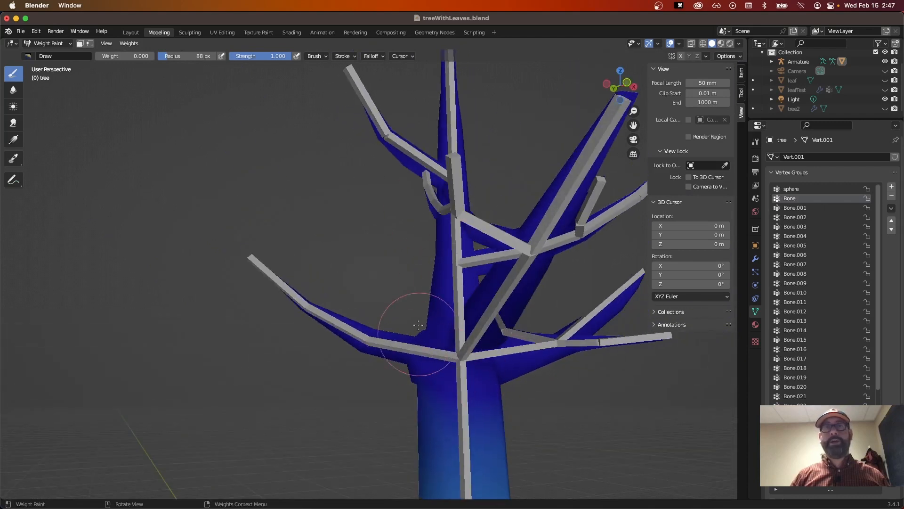
Turn on X-ray display and return the tree mesh to Object Mode.
shift+middle_drag(535, 410, 414, 156)
mouse_move(431, 400)
shift+middle_down()
mouse_move(405, 322)
mouse_move(429, 278)
shift+middle_up()
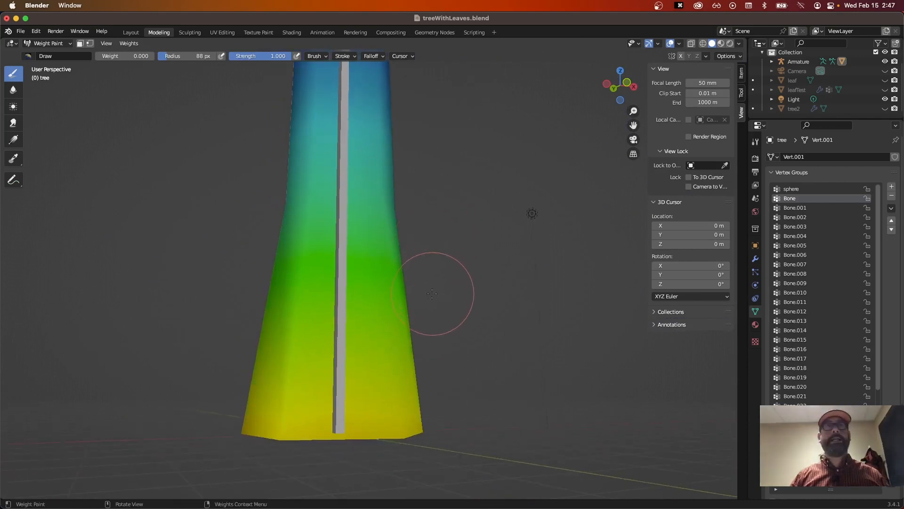
click(693, 44)
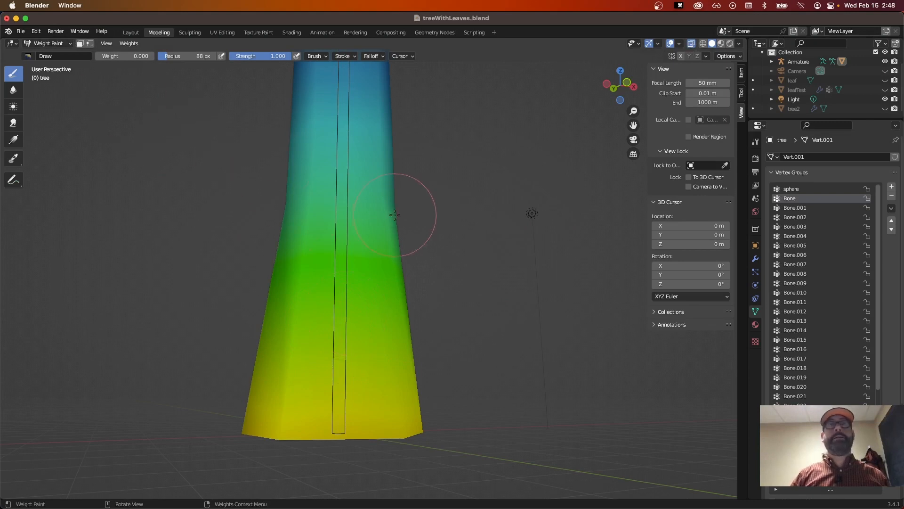
middle_drag(395, 214, 234, 125)
click(68, 42)
click(47, 52)
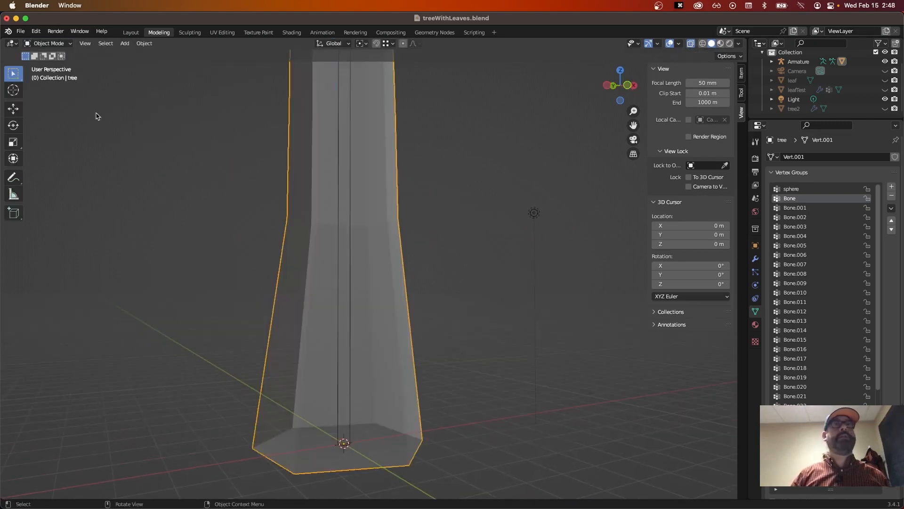
Select the armature, add the tree mesh to the selection, and turn X-ray display off.
click(350, 213)
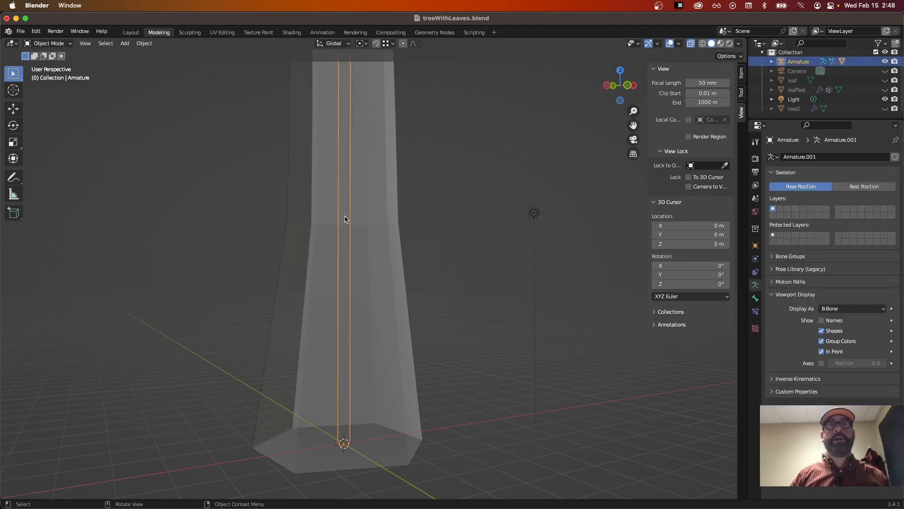
key(alt+z)
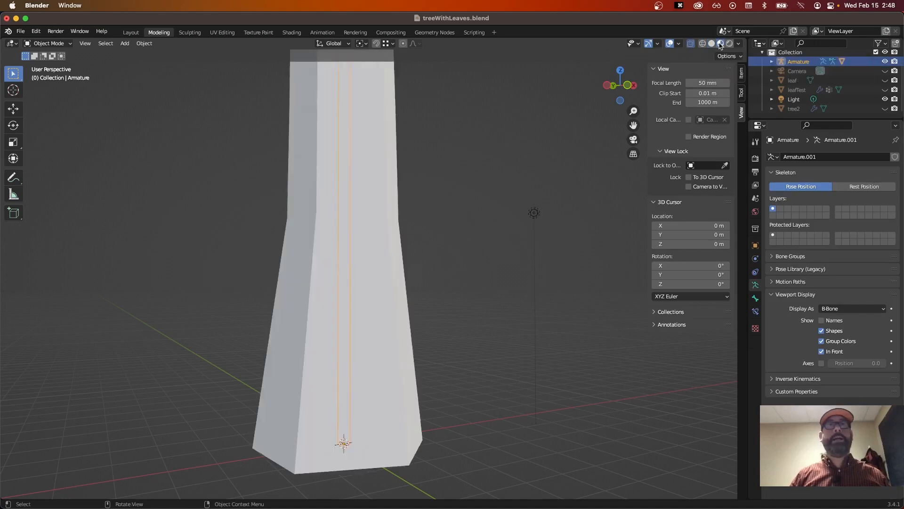
key(alt+z)
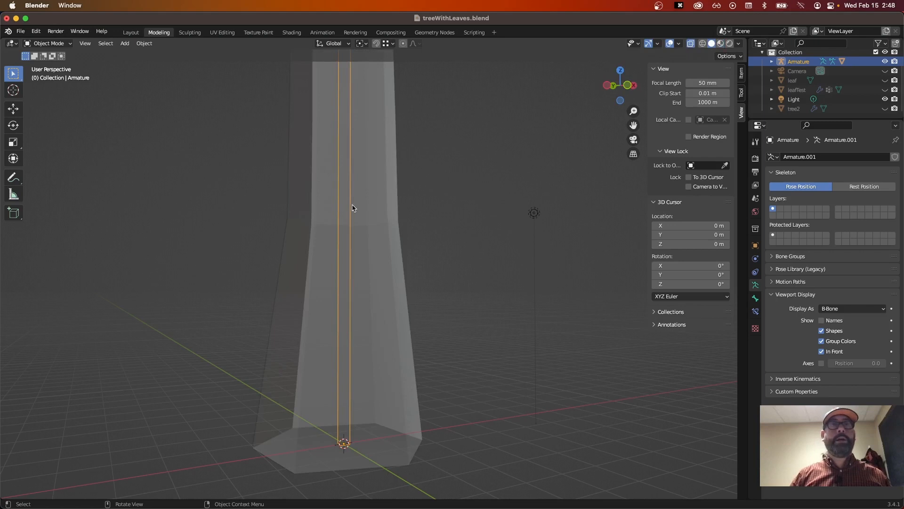
scroll(368, 261, down, 3)
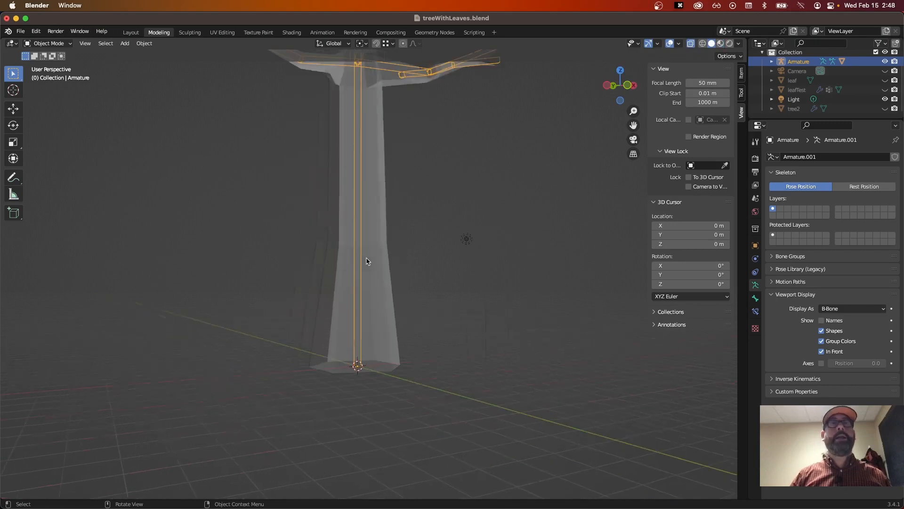
click(386, 193)
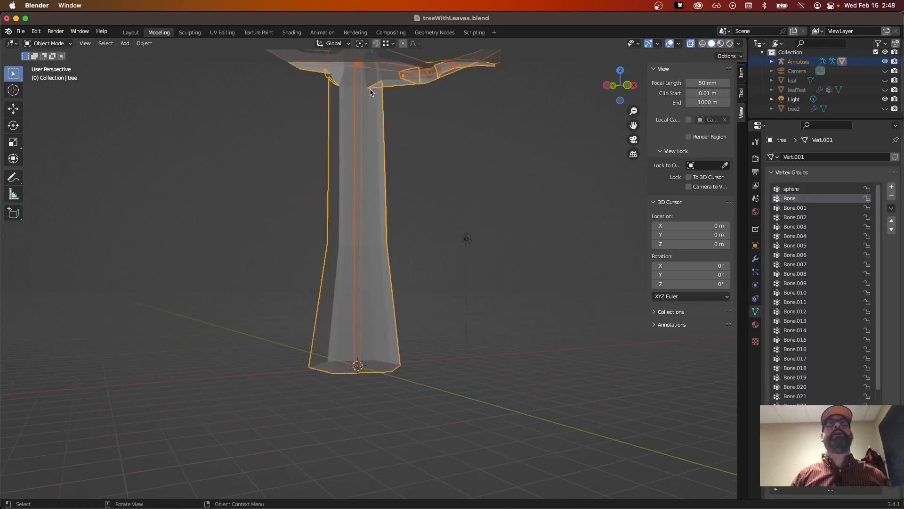
shift+middle_drag(371, 92, 416, 185)
click(692, 44)
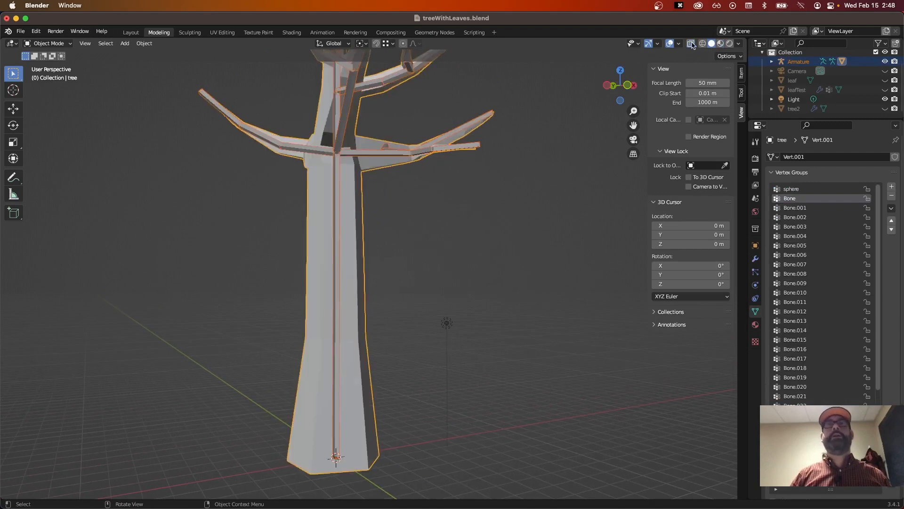
mouse_move(442, 233)
middle_down()
mouse_move(464, 239)
mouse_move(466, 250)
mouse_move(427, 243)
middle_up()
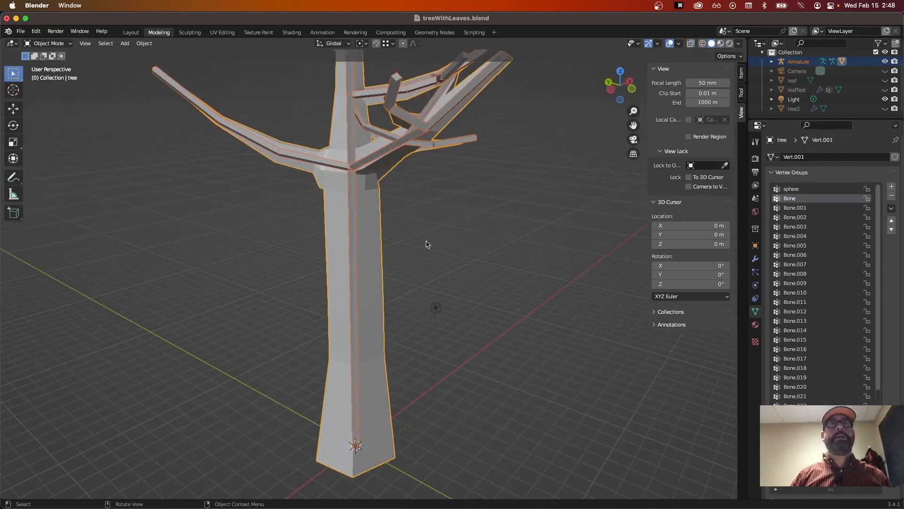
Reselect the armature and then the tree mesh as active, and switch to Weight Paint mode.
click(453, 310)
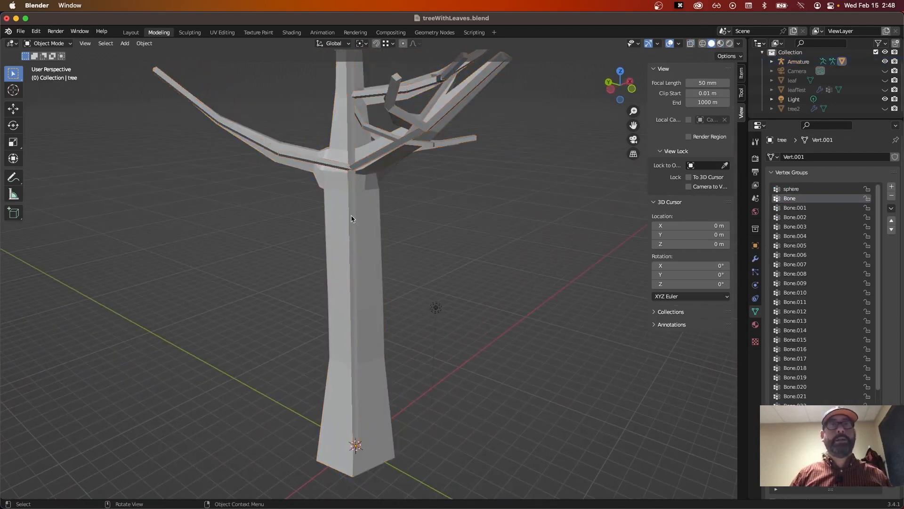
click(354, 218)
shift+click(376, 247)
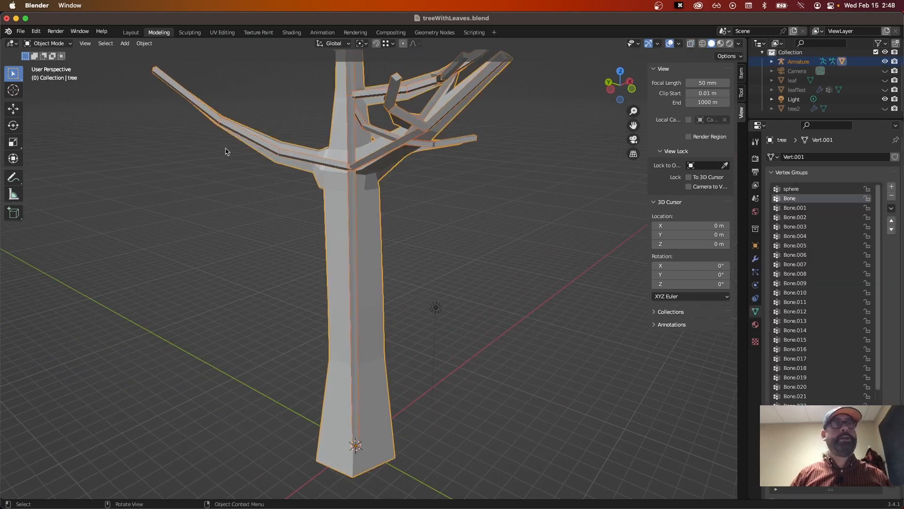
click(65, 45)
click(64, 96)
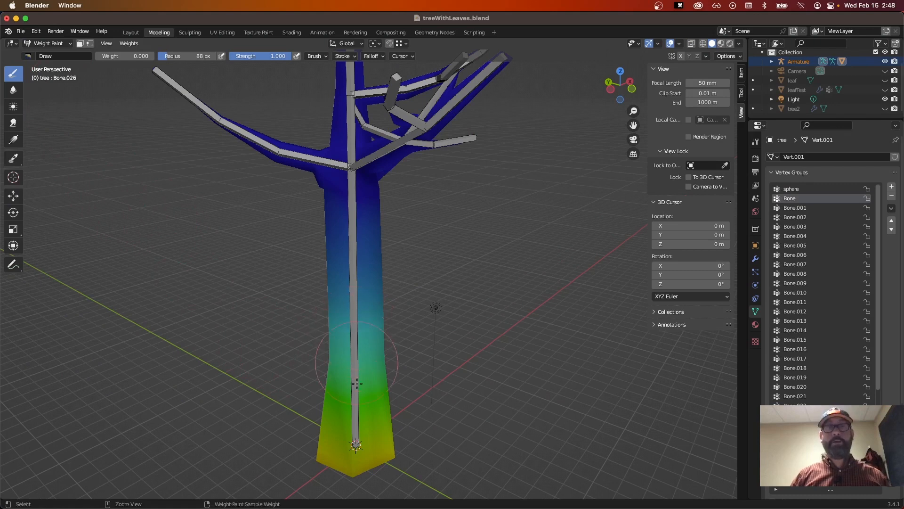
Select the main trunk bone and the successive bones of the long branch to inspect each one's weights.
ctrl+click(356, 441)
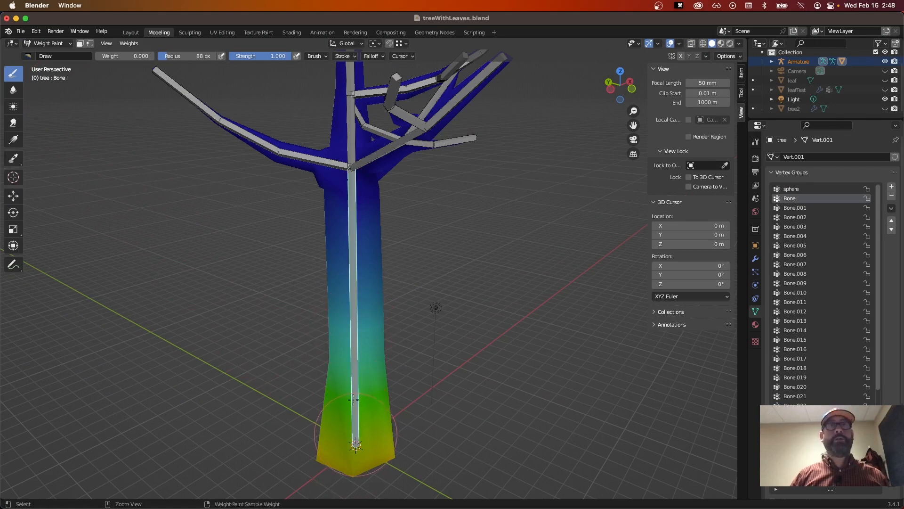
ctrl+click(325, 161)
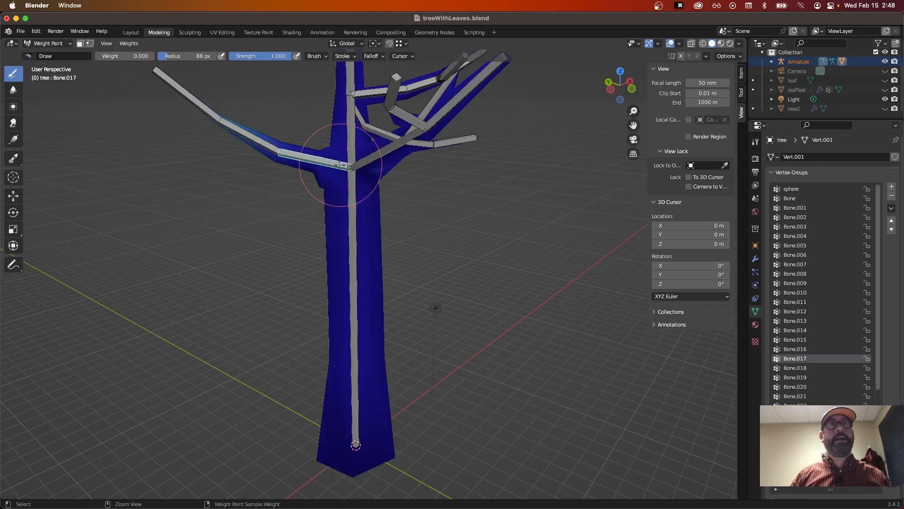
ctrl+click(264, 150)
ctrl+click(215, 115)
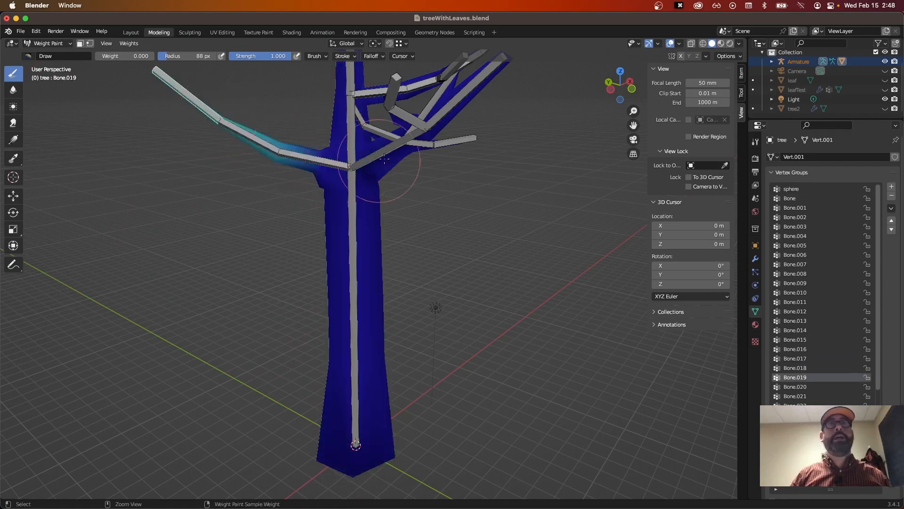
Select bones on the neighbouring lower branches and their forks, through Bone.028, to check how each one influences the mesh.
ctrl+click(401, 144)
middle_drag(400, 146, 369, 193)
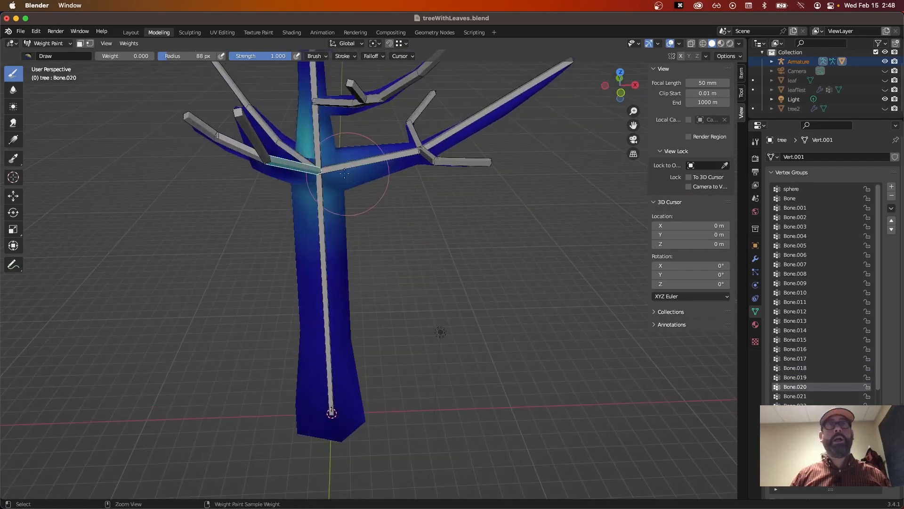
ctrl+click(358, 162)
ctrl+click(414, 137)
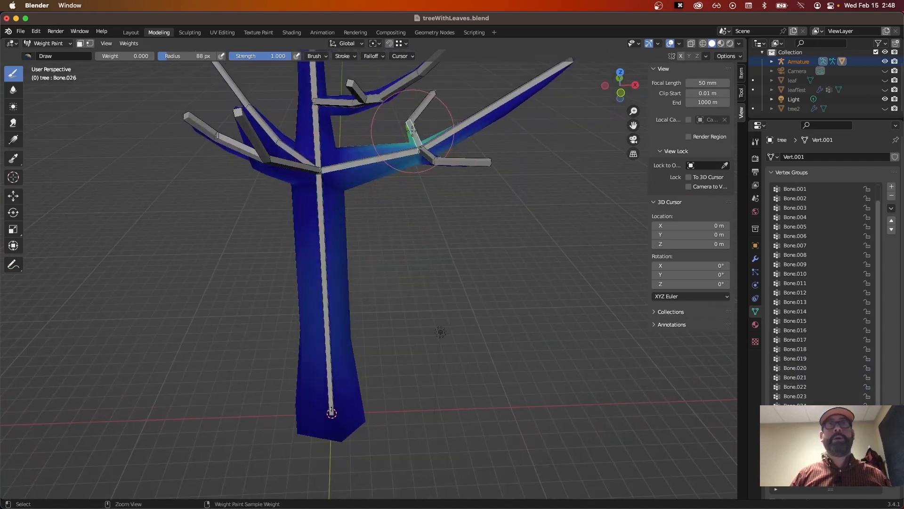
ctrl+click(422, 107)
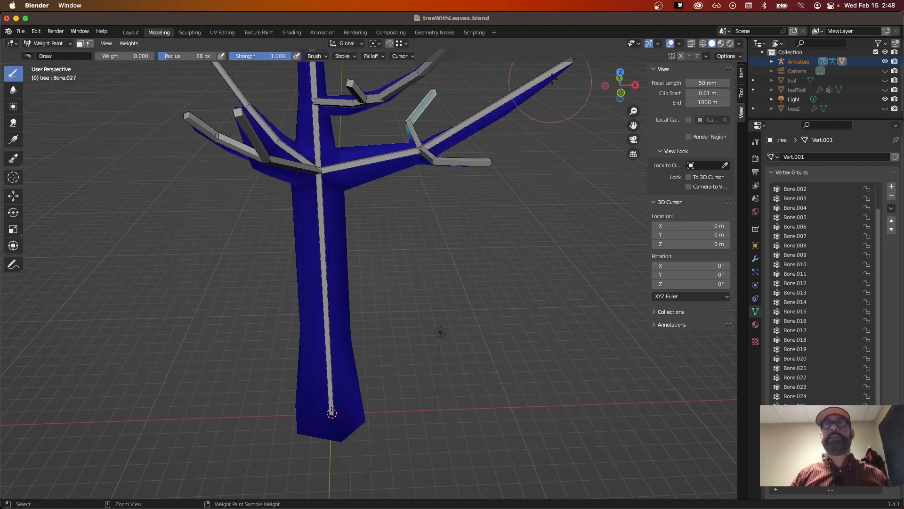
ctrl+click(535, 89)
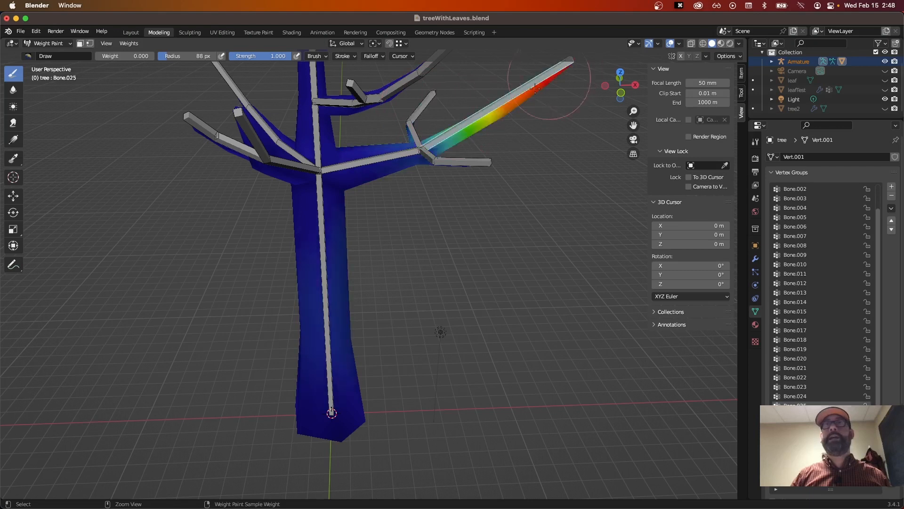
ctrl+click(463, 162)
ctrl+click(430, 155)
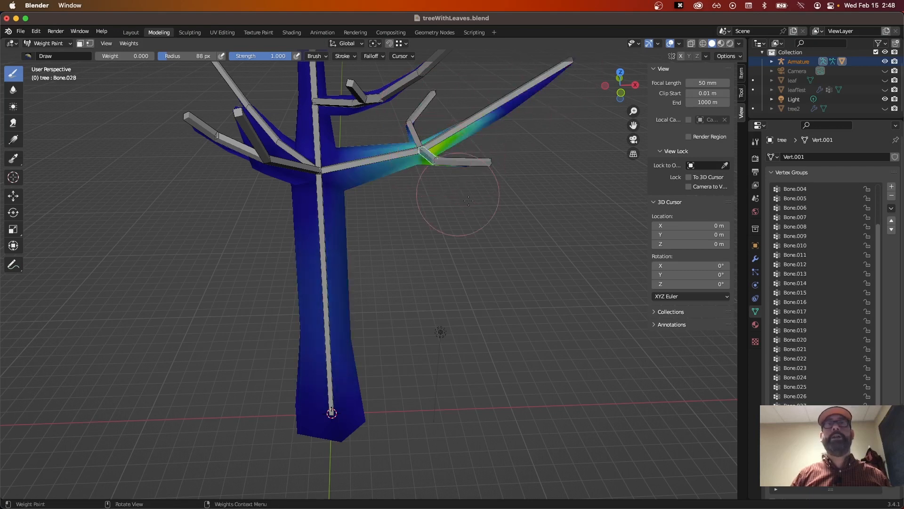
middle_drag(496, 216, 258, 155)
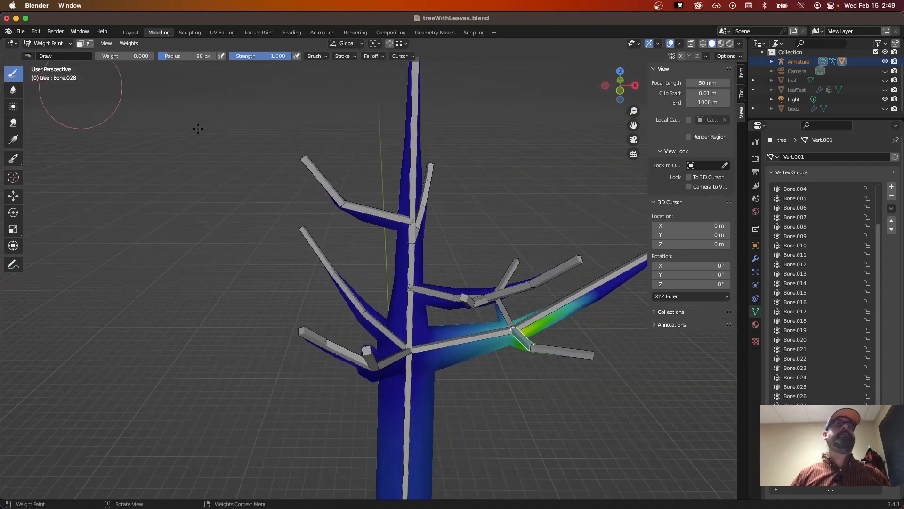
Select the treetop bone, Bone.004, and try to paint its weight to 0 on the side branch below it.
ctrl+click(413, 155)
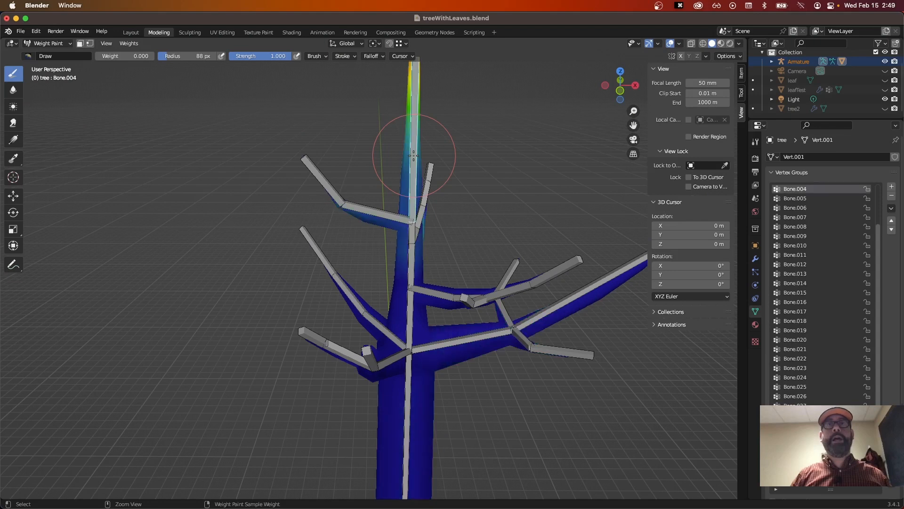
mouse_move(460, 151)
middle_down()
mouse_move(382, 162)
mouse_move(382, 152)
mouse_move(382, 186)
middle_up()
scroll(372, 199, up, 3)
shift+middle_drag(313, 240, 370, 214)
scroll(371, 212, up, 3)
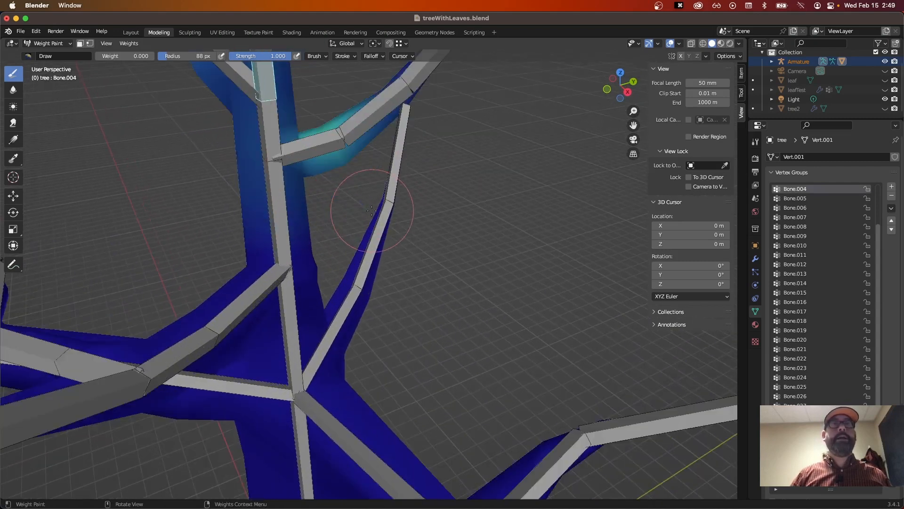
drag(344, 118, 316, 135)
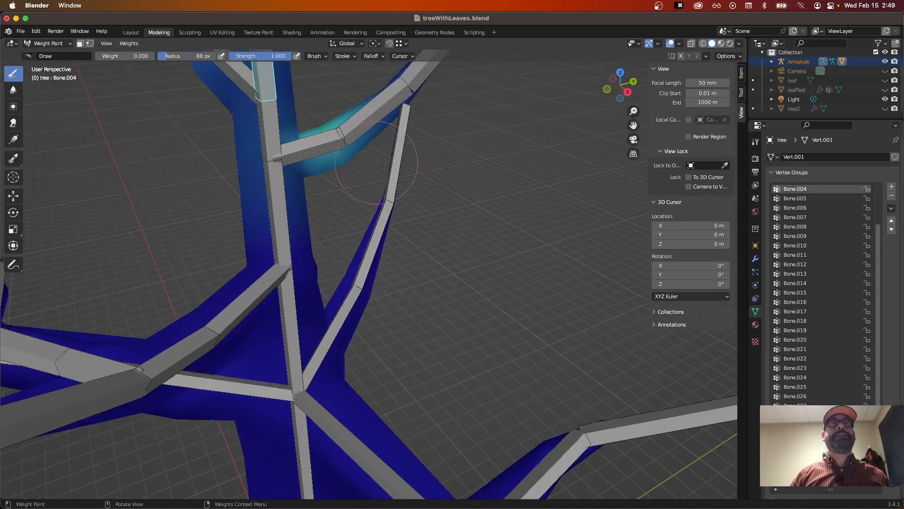
middle_drag(381, 164, 362, 184)
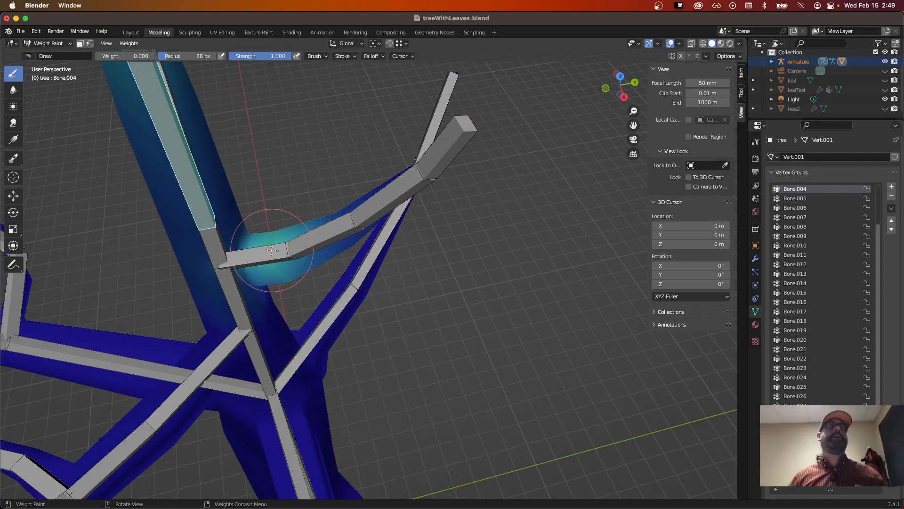
scroll(271, 249, down, 3)
scroll(271, 250, down, 2)
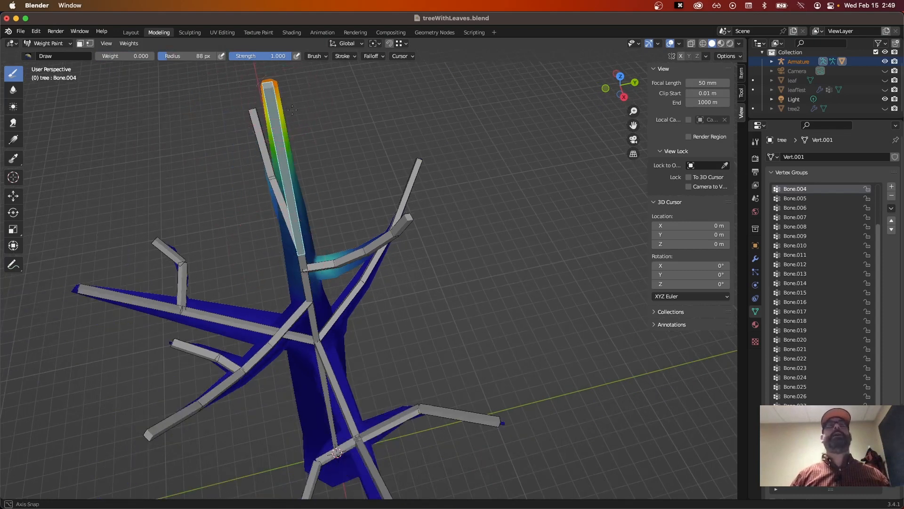
Examine Bone.004's weights on the upper trunk and adjoining side branches from several angles.
middle_drag(274, 98, 446, 123)
scroll(442, 171, up, 1)
shift+middle_drag(441, 171, 418, 263)
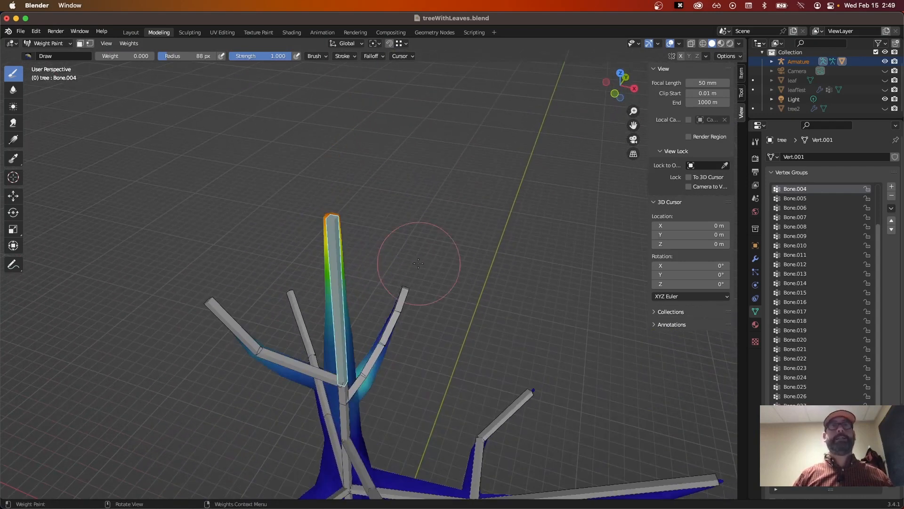
scroll(418, 264, up, 1)
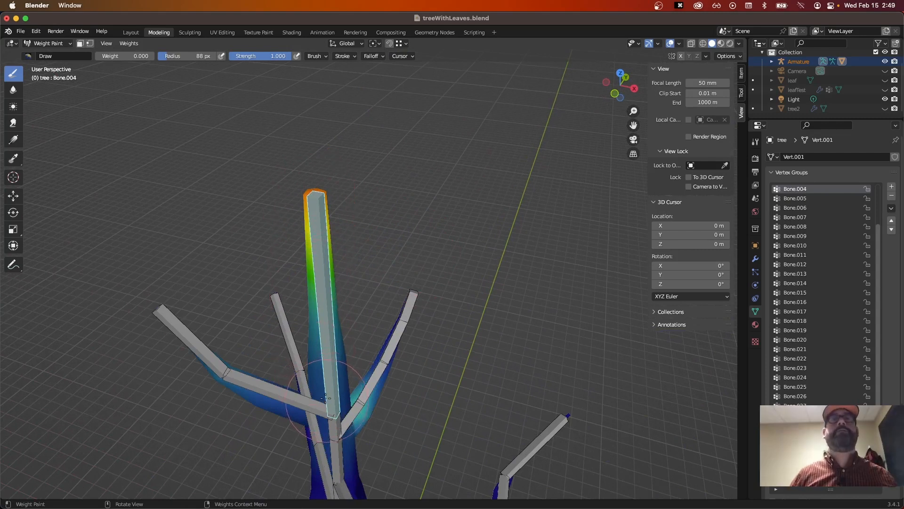
middle_drag(326, 392, 360, 379)
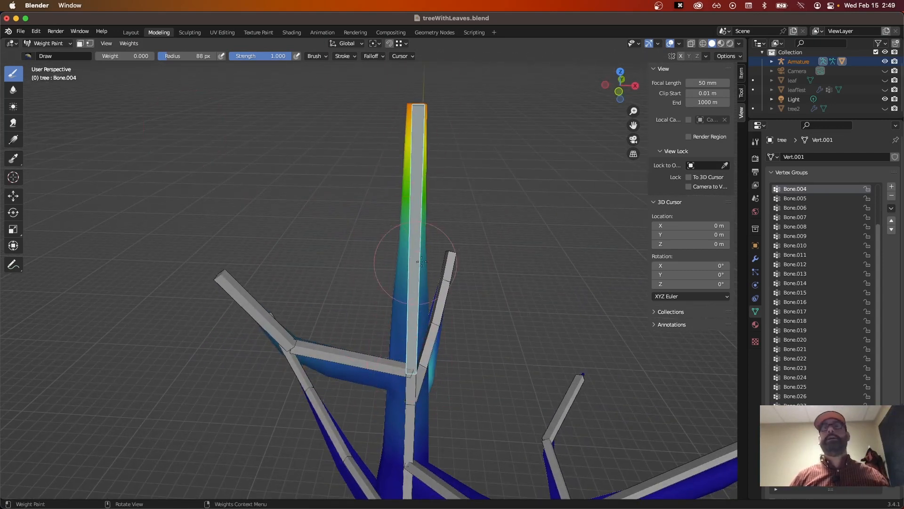
middle_drag(391, 285, 333, 290)
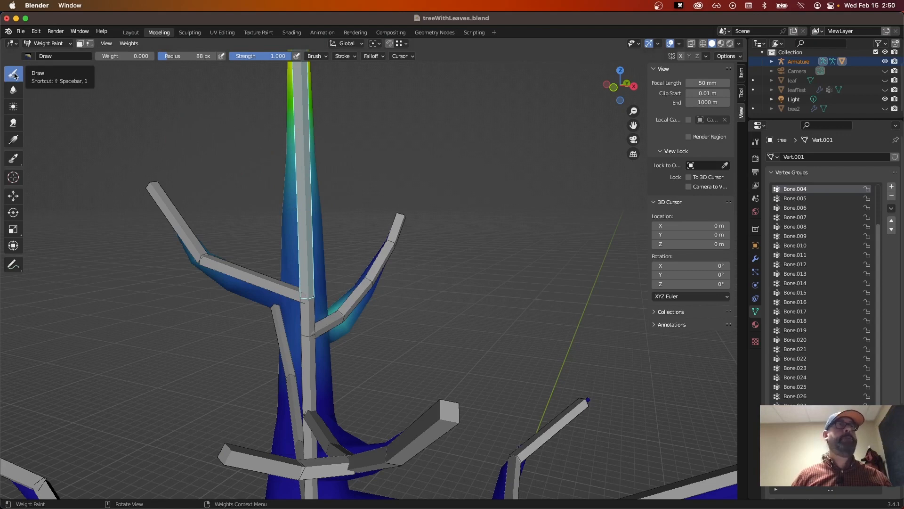
Return to Object Mode, select the armature, and turn off its In Front display.
click(51, 43)
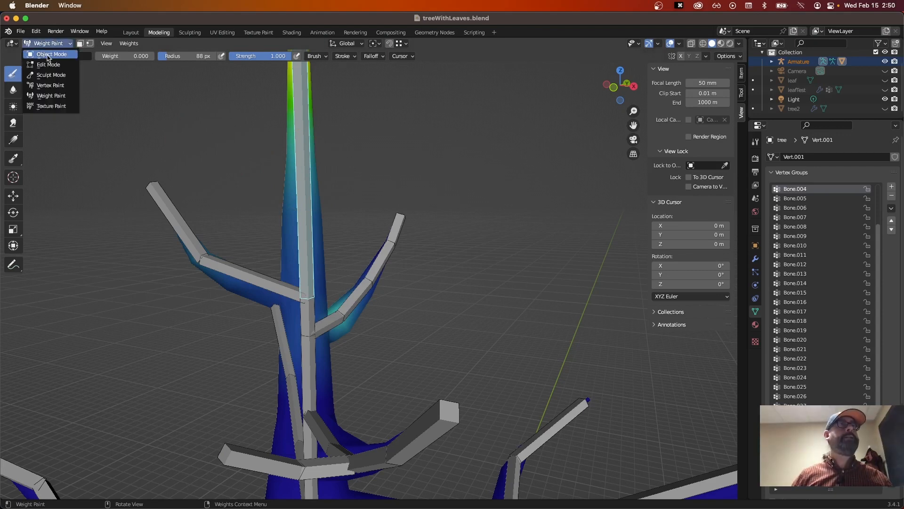
click(48, 55)
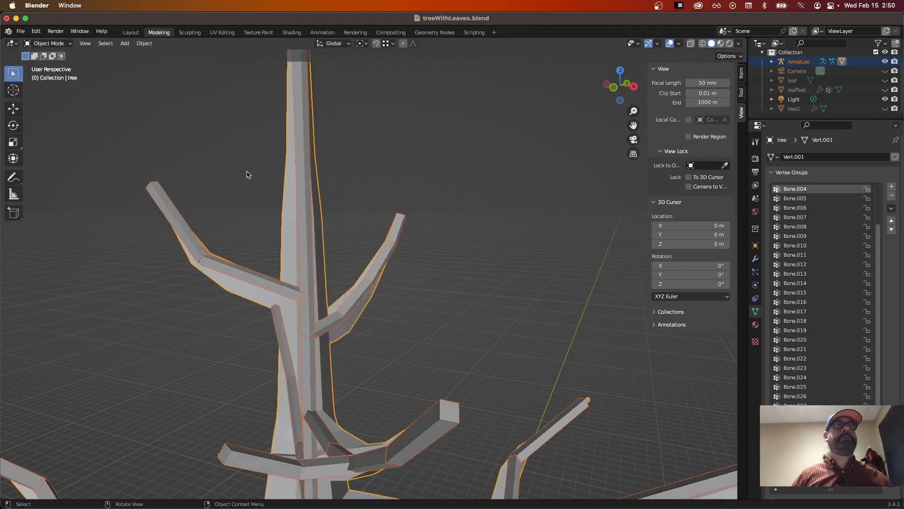
shift+click(307, 203)
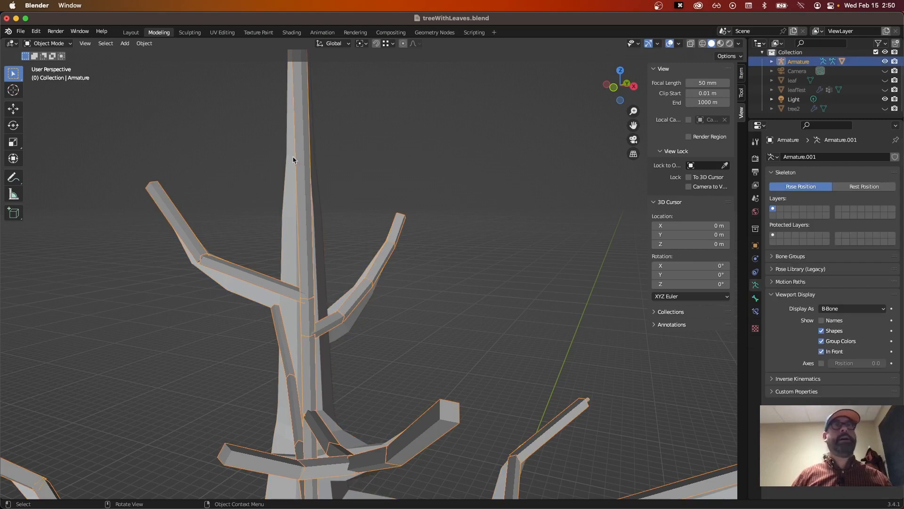
click(822, 352)
click(822, 352)
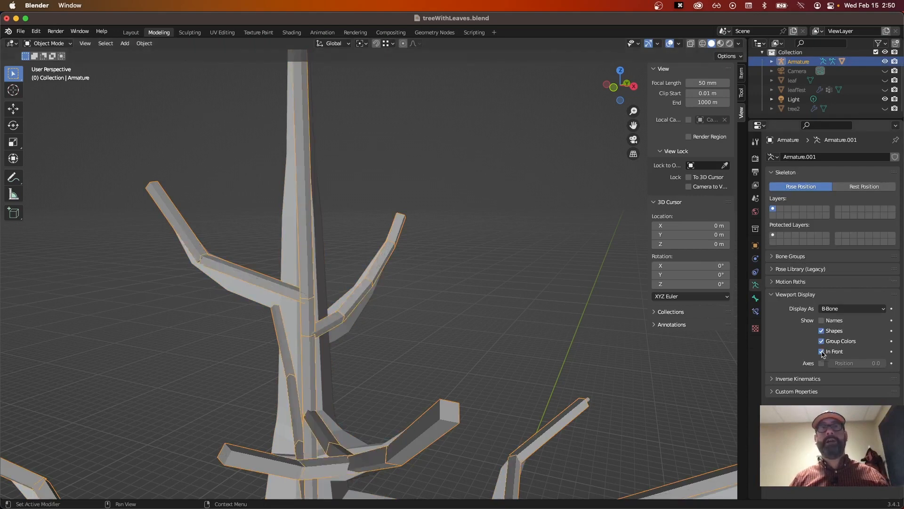
click(822, 352)
click(822, 352)
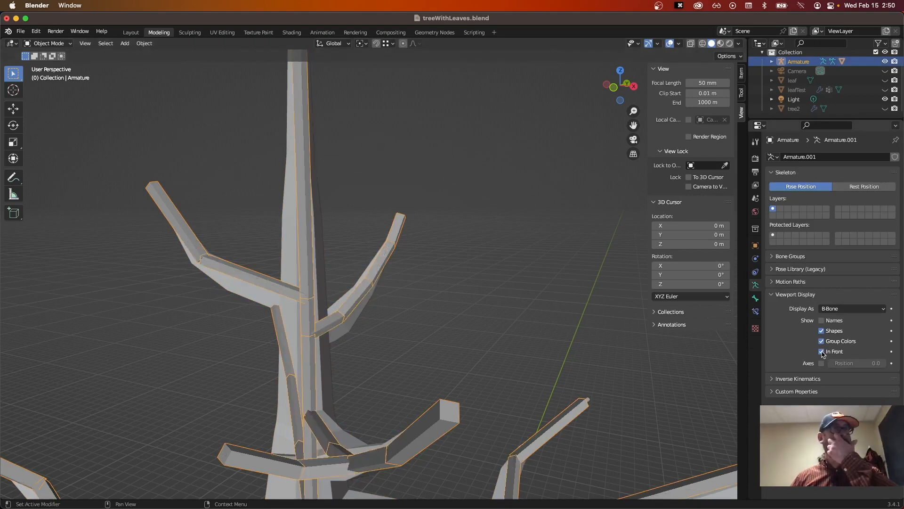
click(822, 352)
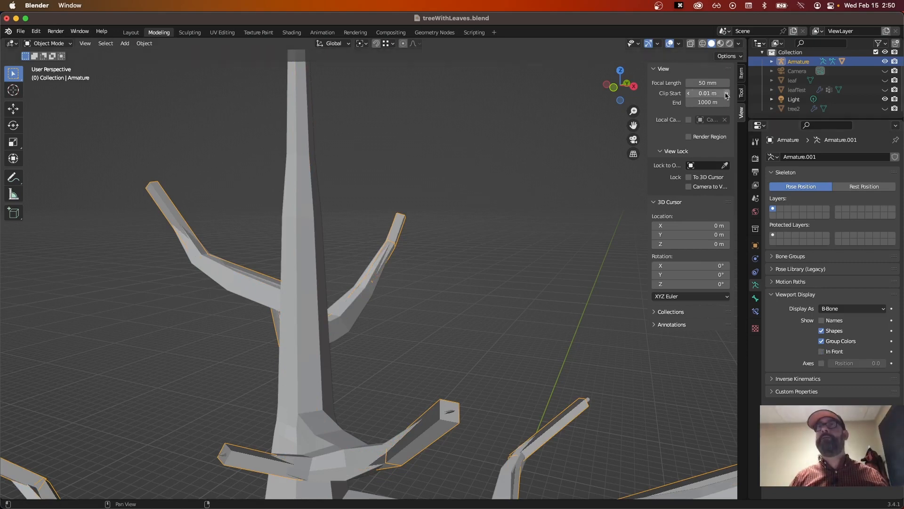
Switch the viewport to wireframe shading and select only the tree mesh.
click(703, 43)
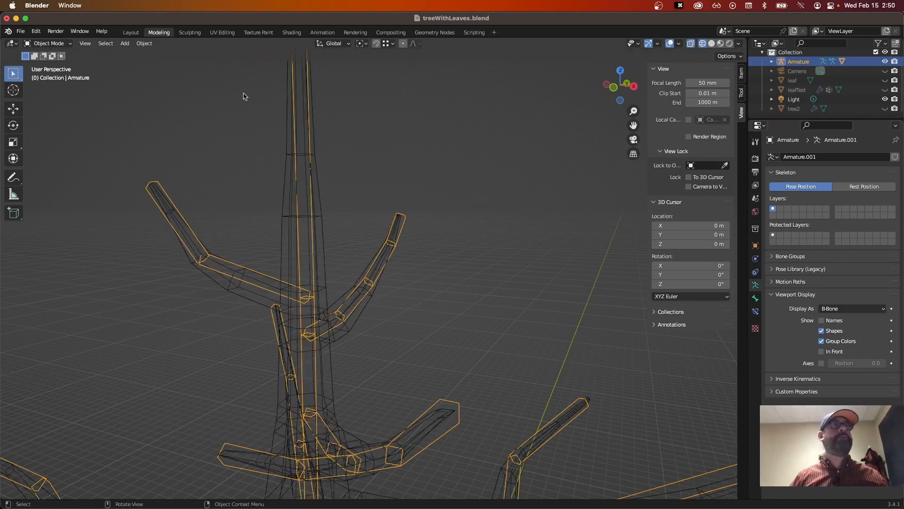
click(368, 213)
click(314, 207)
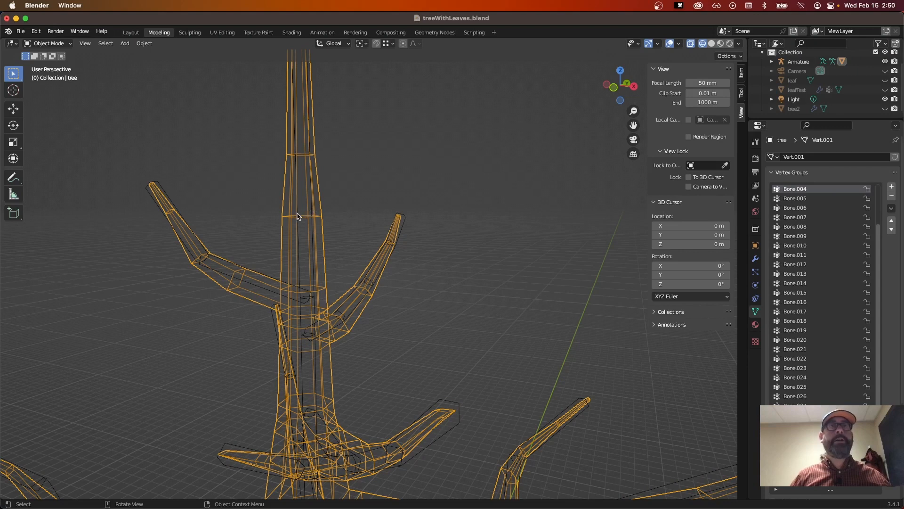
Select the armature, add the tree mesh to the selection as the active object, and enter Weight Paint mode.
click(305, 238)
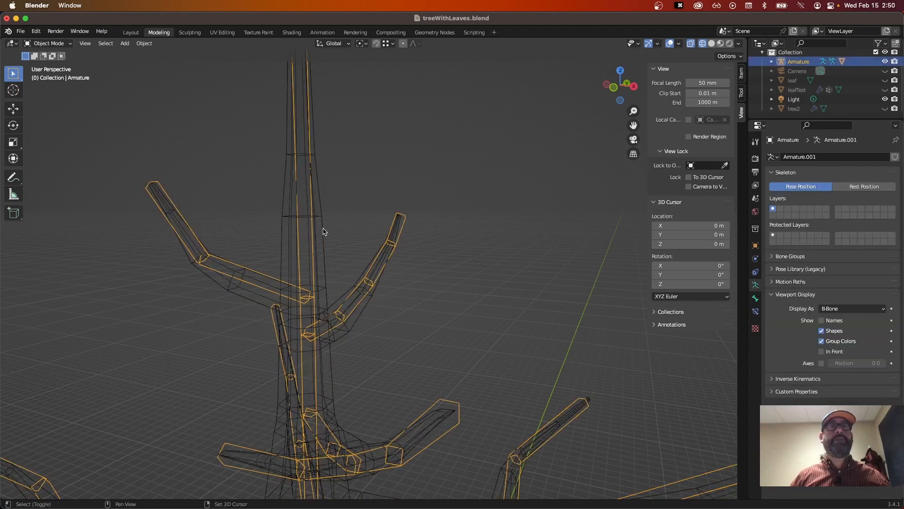
shift+click(323, 232)
click(70, 44)
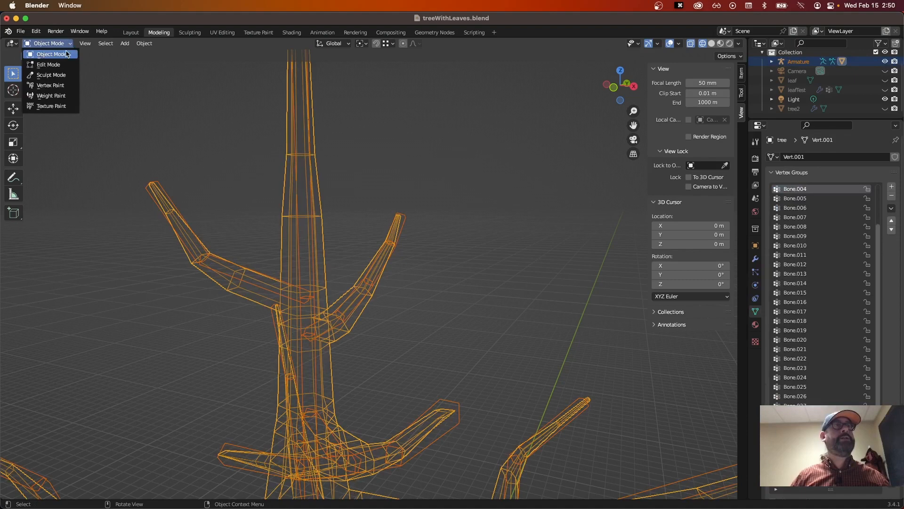
click(54, 95)
Turn on X-ray display to reveal the armature's bones inside the weight-painted tree mesh.
mouse_move(527, 197)
middle_down()
mouse_move(351, 204)
mouse_move(373, 161)
mouse_move(407, 274)
mouse_move(441, 245)
middle_up()
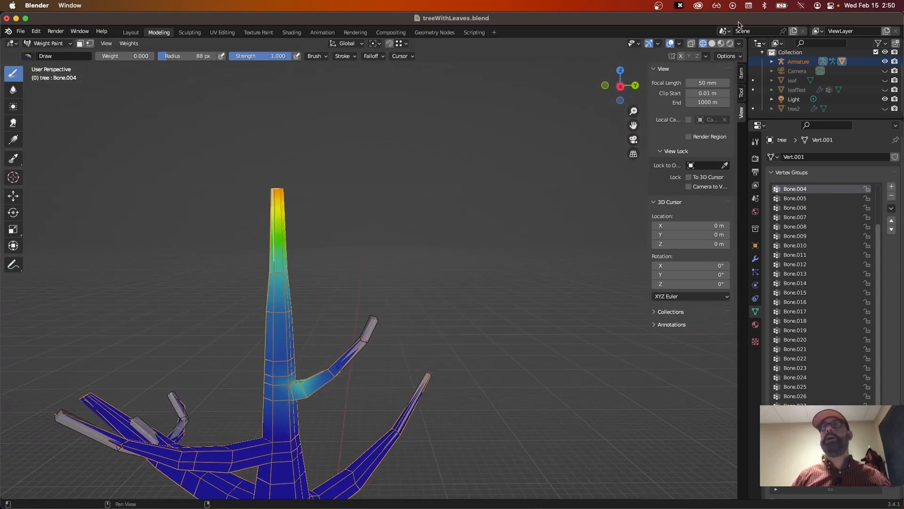
click(691, 44)
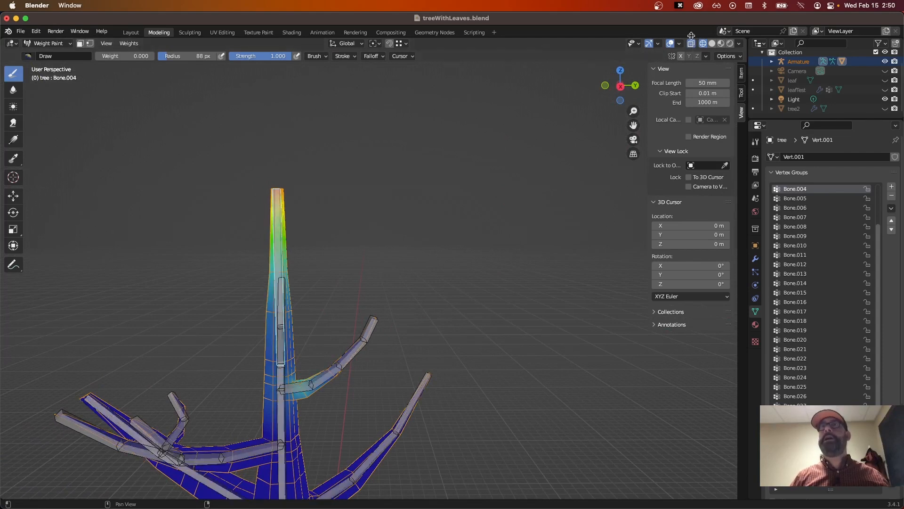
mouse_move(400, 292)
middle_down()
mouse_move(507, 300)
mouse_move(355, 268)
mouse_move(391, 274)
mouse_move(374, 305)
middle_up()
scroll(355, 269, up, 5)
middle_drag(317, 268, 347, 247)
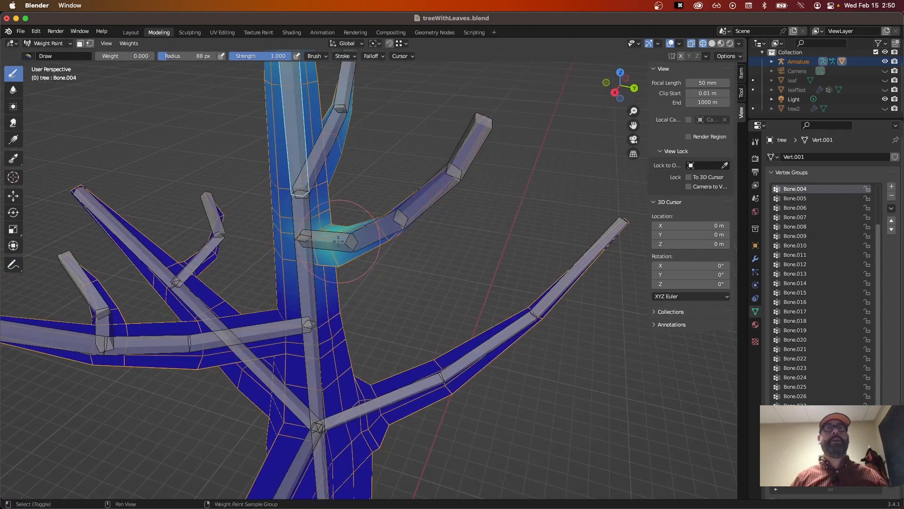
Inspect the weights of the bones along the four-bone upper side branch and reselect the trunk-top bone Bone.004.
ctrl+click(333, 240)
ctrl+click(380, 230)
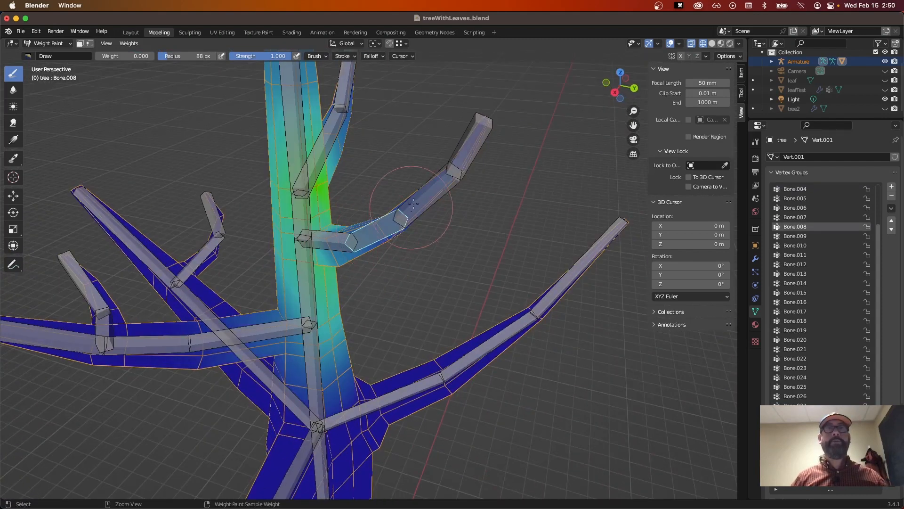
ctrl+click(423, 198)
ctrl+click(466, 152)
ctrl+click(417, 206)
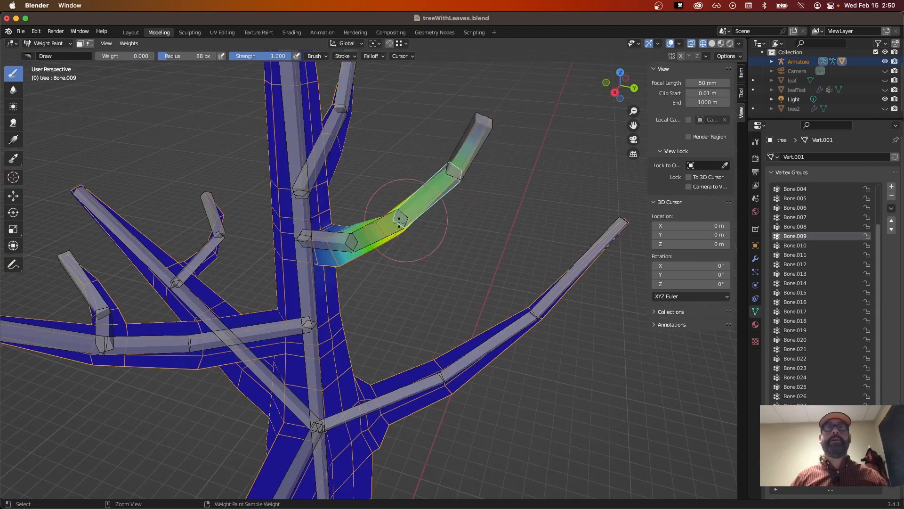
ctrl+click(334, 241)
mouse_move(412, 220)
middle_down()
mouse_move(367, 226)
mouse_move(380, 317)
mouse_move(393, 310)
mouse_move(384, 319)
mouse_move(395, 349)
middle_up()
ctrl+click(259, 136)
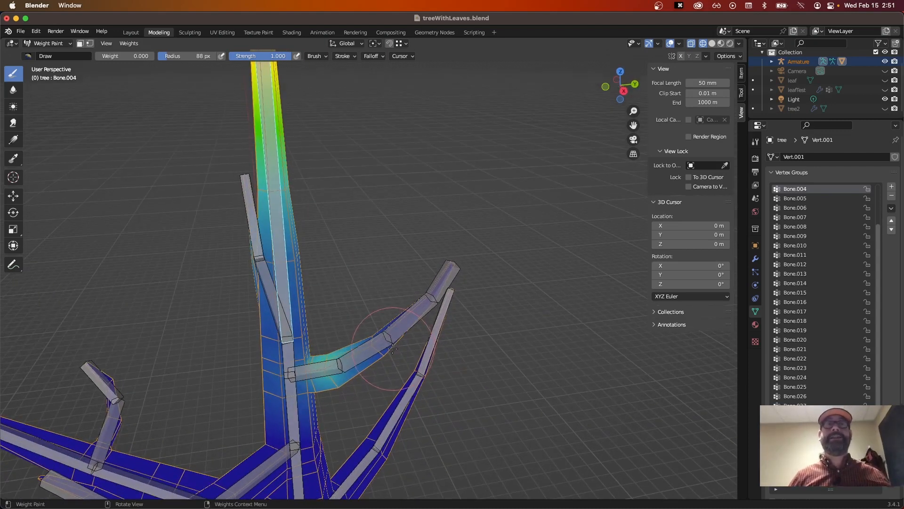
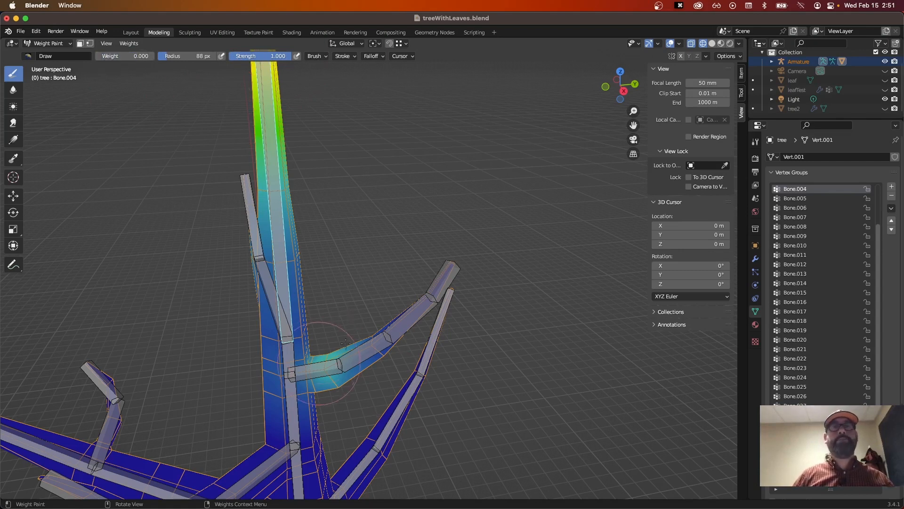
Paint weight 0 for Bone.004 over the base of the four-bone side branch with the 88 px Draw brush.
middle_drag(389, 351, 400, 350)
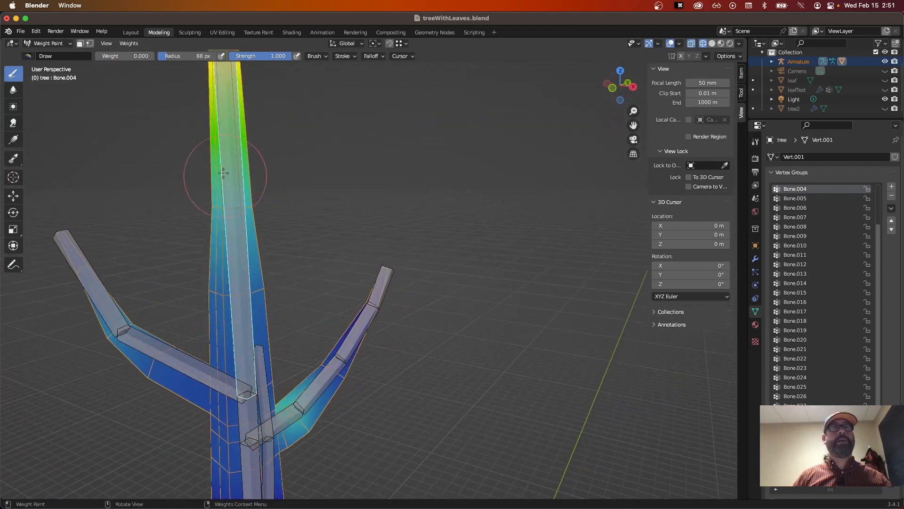
scroll(253, 273, down, 3)
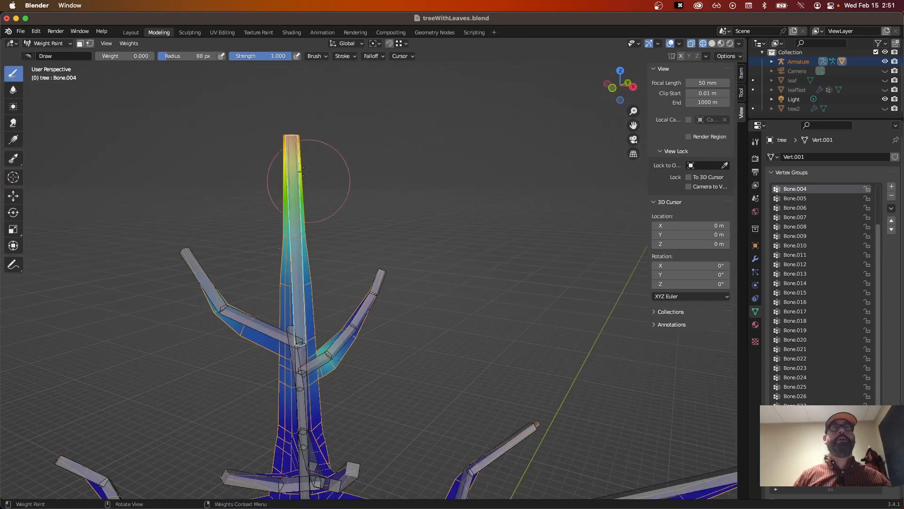
middle_drag(295, 286, 353, 333)
scroll(366, 348, up, 3)
mouse_move(328, 378)
mouse_down()
mouse_move(300, 381)
mouse_move(313, 400)
mouse_up()
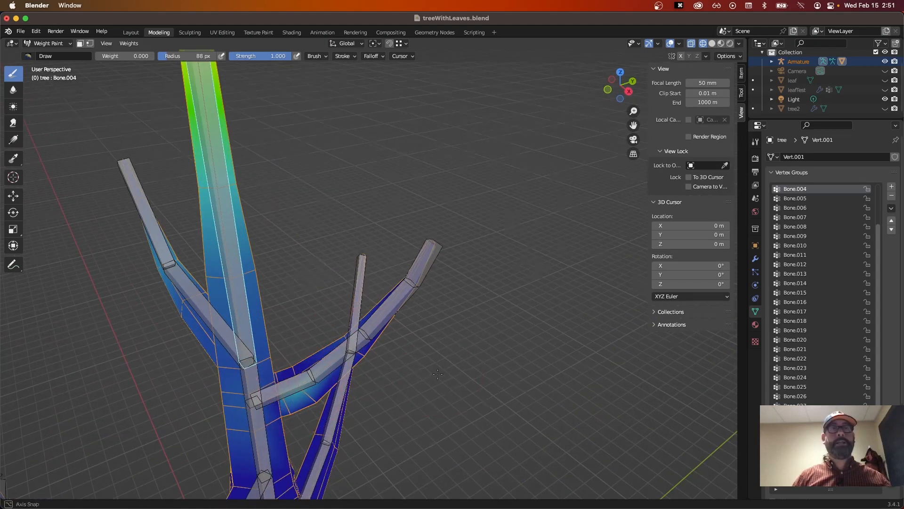
middle_drag(438, 374, 309, 376)
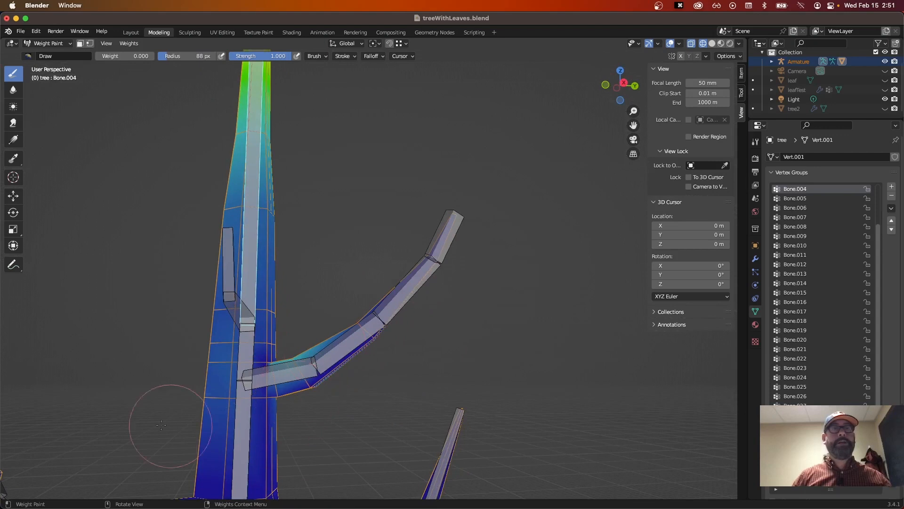
mouse_move(161, 425)
mouse_down()
mouse_move(220, 377)
mouse_move(303, 394)
mouse_move(301, 377)
mouse_up()
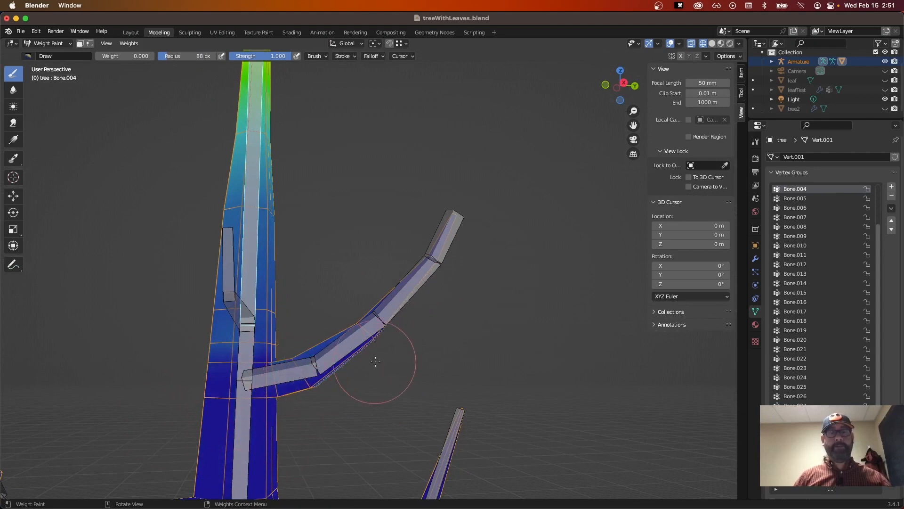
Enlarge the brush radius to 180 px and paint away Bone.004's remaining weight on the four-bone branch and the trunk beside it.
key(f)
click(419, 363)
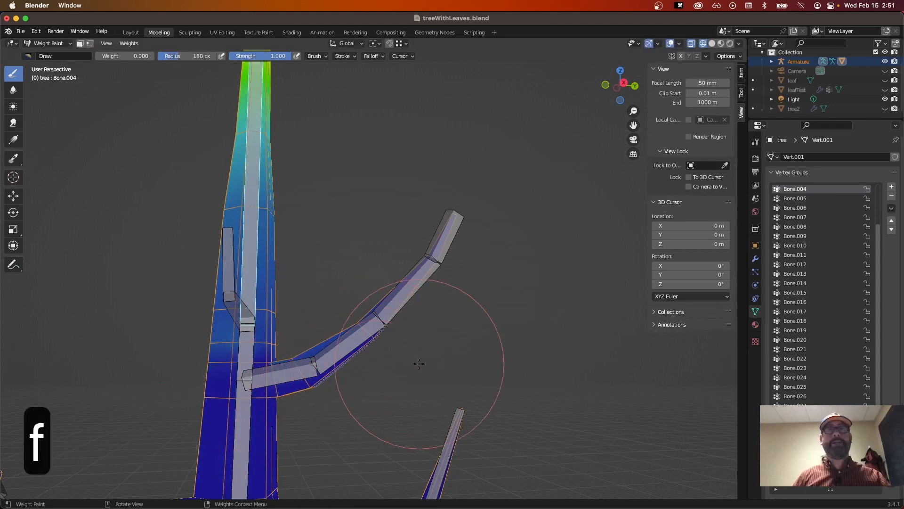
mouse_move(397, 307)
middle_down()
mouse_move(386, 325)
mouse_move(494, 344)
middle_up()
Set the brush radius to 152 px and paint weight 0 around the trunk below the base of Bone.004 from several sides.
key(f)
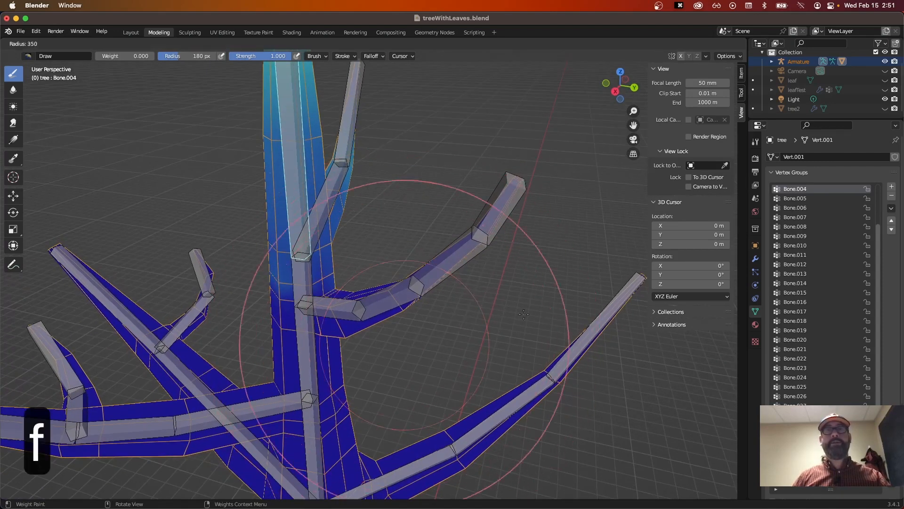
click(391, 331)
mouse_move(532, 254)
middle_down()
mouse_move(529, 224)
mouse_move(554, 379)
mouse_move(603, 358)
mouse_move(414, 278)
middle_up()
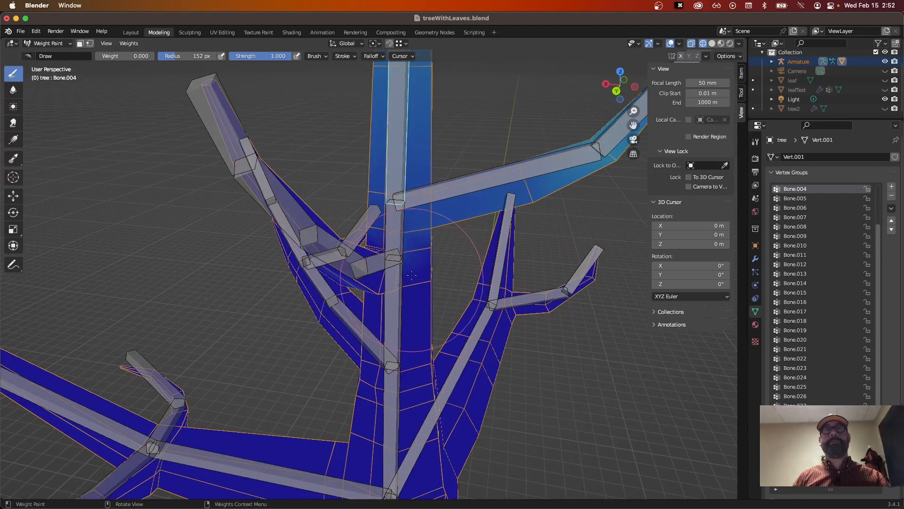
mouse_move(365, 317)
middle_down()
mouse_move(581, 344)
mouse_move(414, 293)
mouse_move(447, 315)
mouse_move(381, 305)
middle_up()
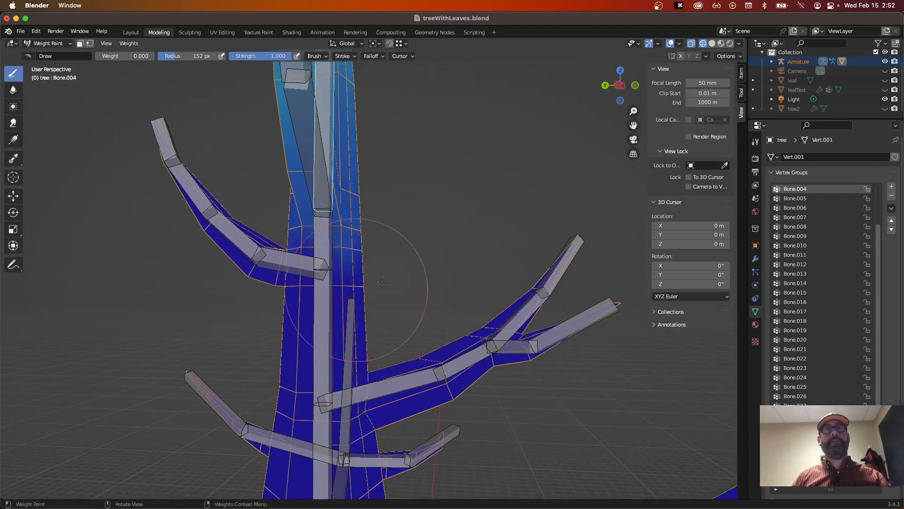
middle_drag(288, 414, 480, 339)
middle_drag(552, 325, 476, 281)
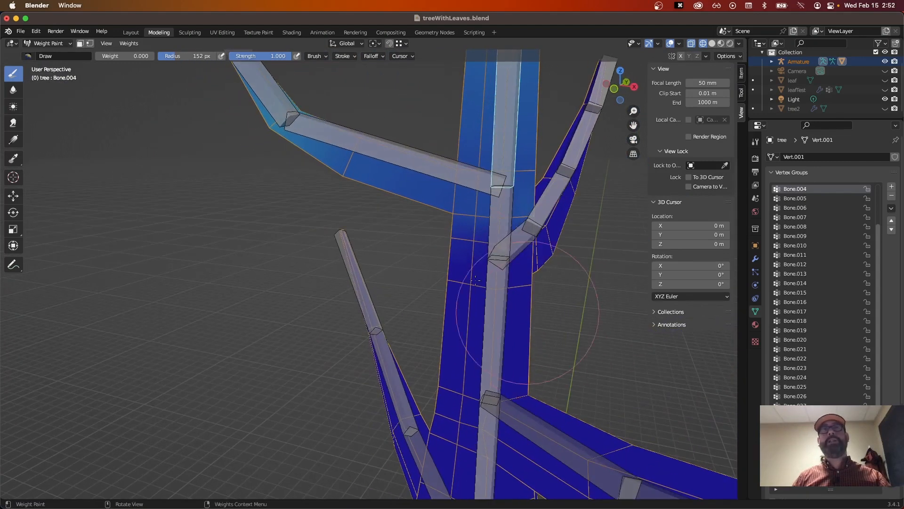
Paint weight 0 for Bone.004 along the sides of the two-bone upper branch with the 152 px brush.
scroll(411, 234, down, 6)
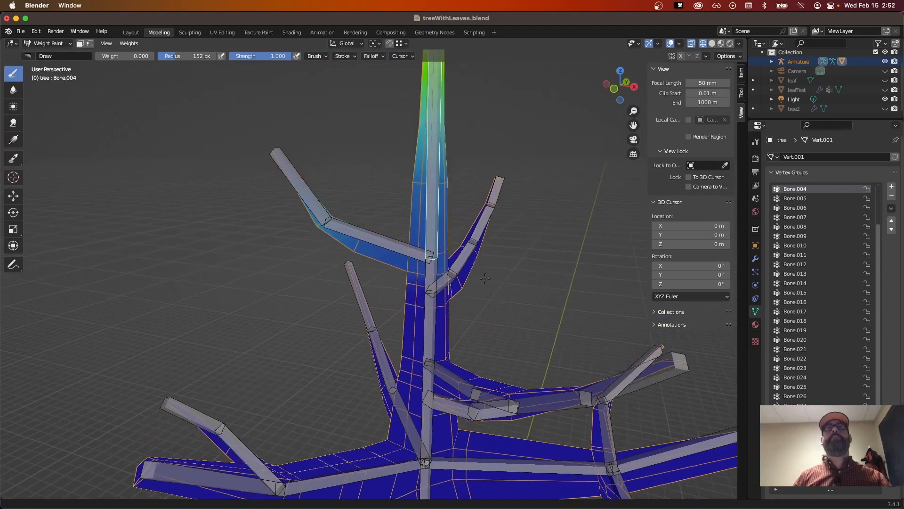
scroll(475, 369, up, 2)
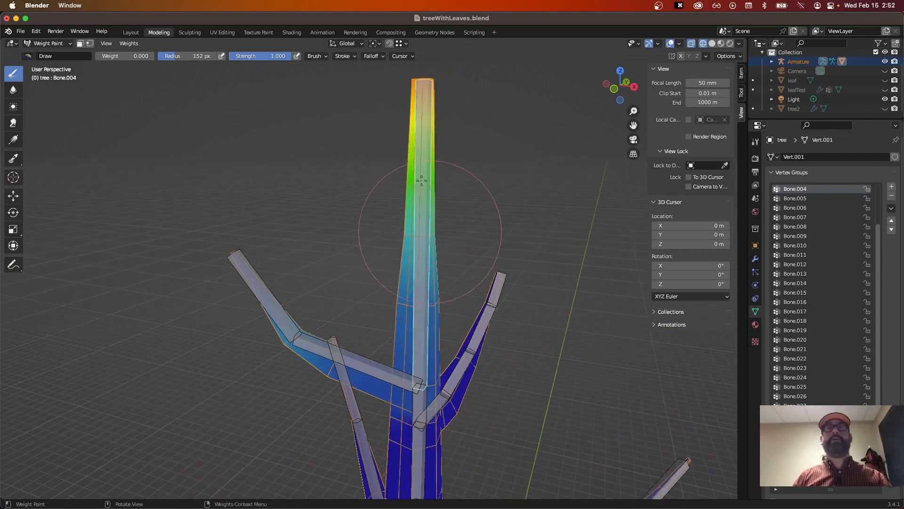
middle_drag(428, 333, 313, 374)
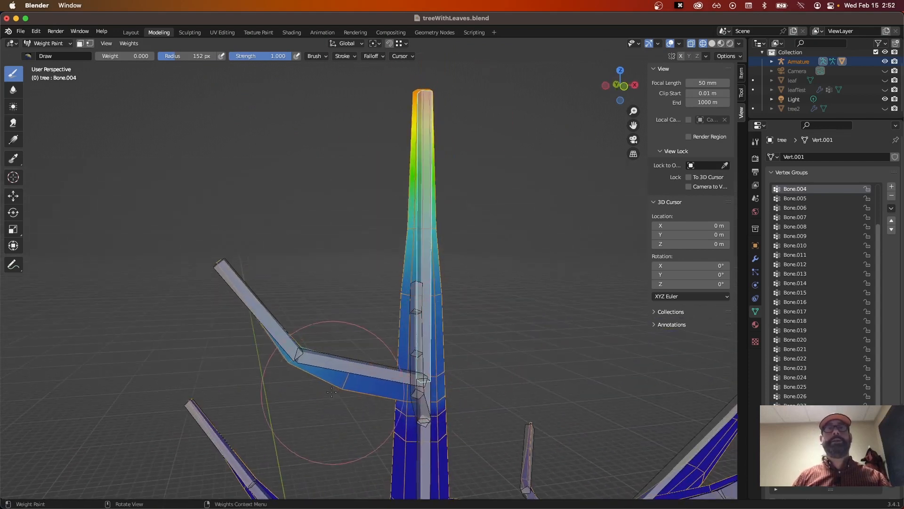
mouse_move(258, 297)
middle_down()
mouse_move(340, 355)
mouse_move(458, 357)
mouse_move(466, 314)
mouse_move(414, 300)
mouse_move(313, 339)
middle_up()
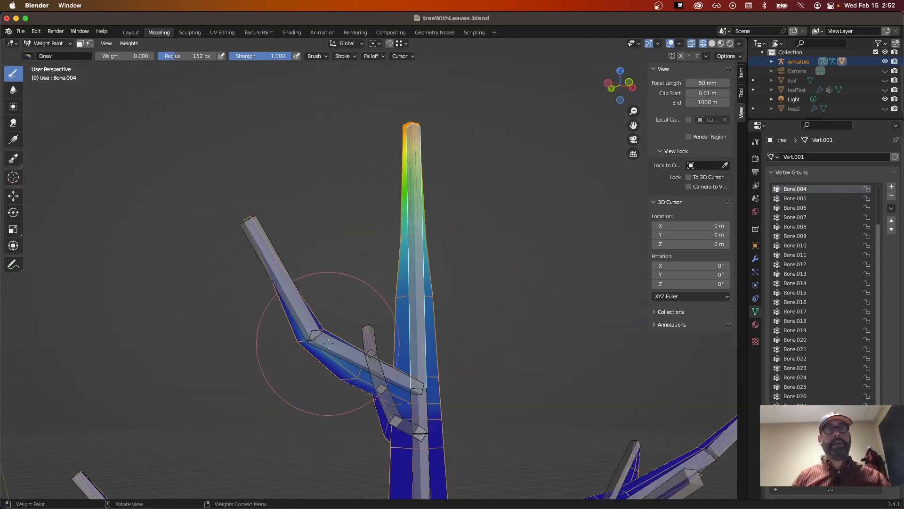
scroll(339, 377, up, 3)
mouse_move(354, 398)
middle_down()
mouse_move(317, 357)
mouse_move(285, 361)
middle_up()
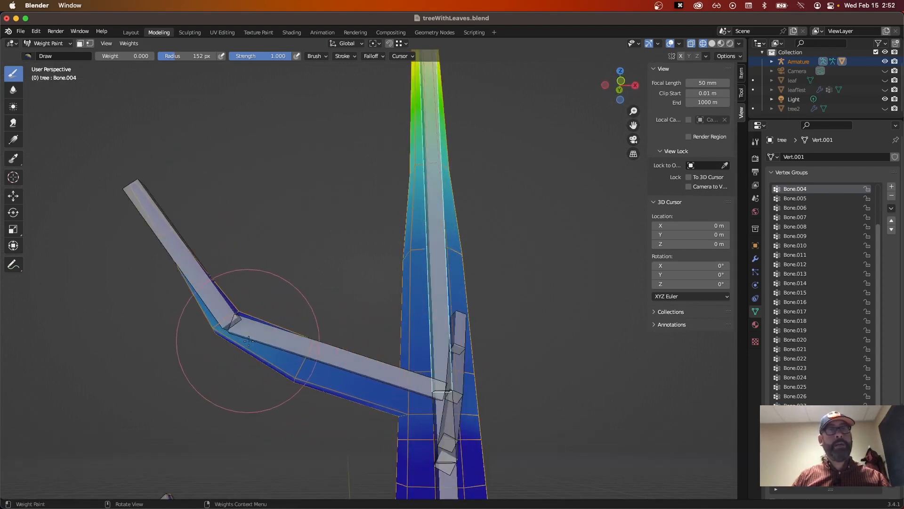
scroll(227, 368, up, 2)
scroll(169, 395, up, 1)
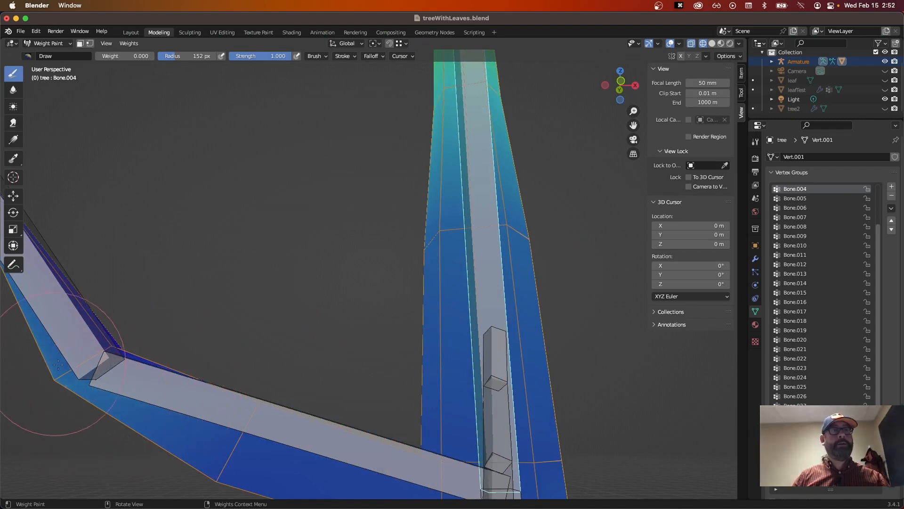
shift+middle_drag(91, 372, 336, 325)
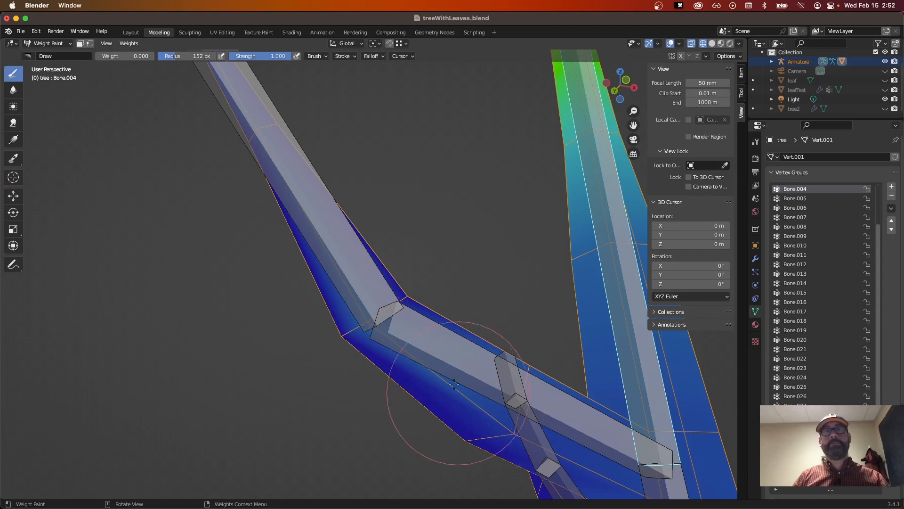
mouse_move(368, 330)
middle_down()
mouse_move(377, 342)
mouse_move(360, 348)
middle_up()
Set the brush radius to 129 px and paint out Bone.004's weight around the bend of the two-bone branch.
key(f)
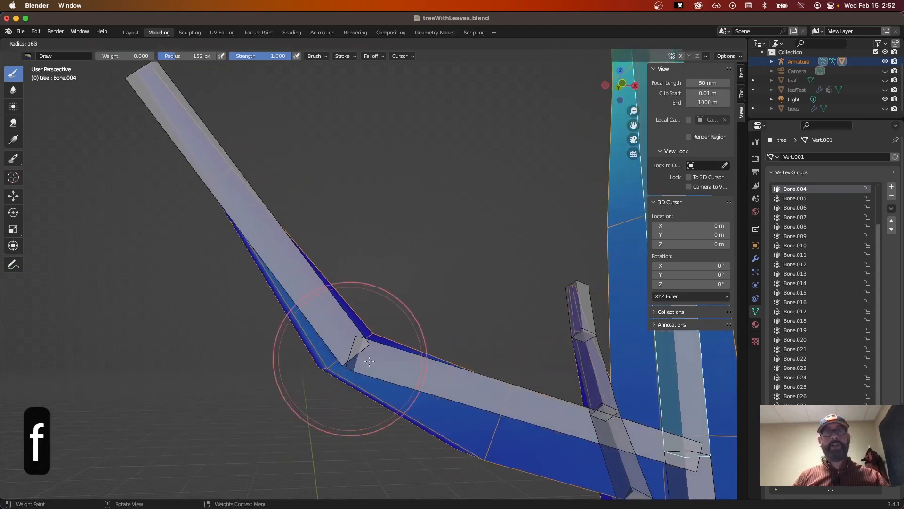
click(293, 309)
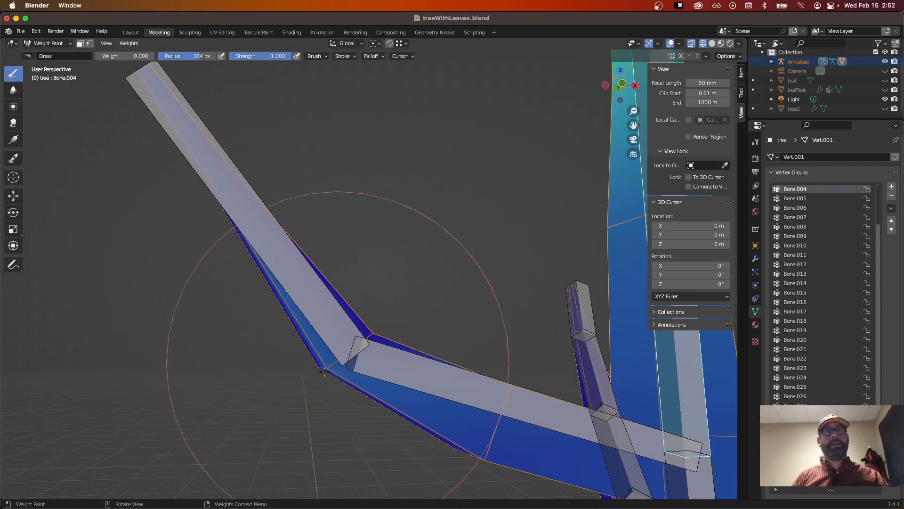
key(f)
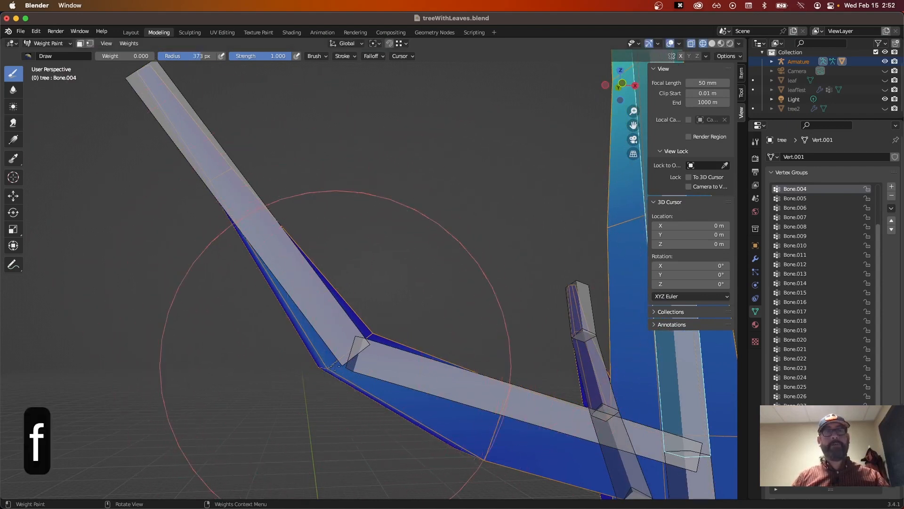
key(f)
click(266, 368)
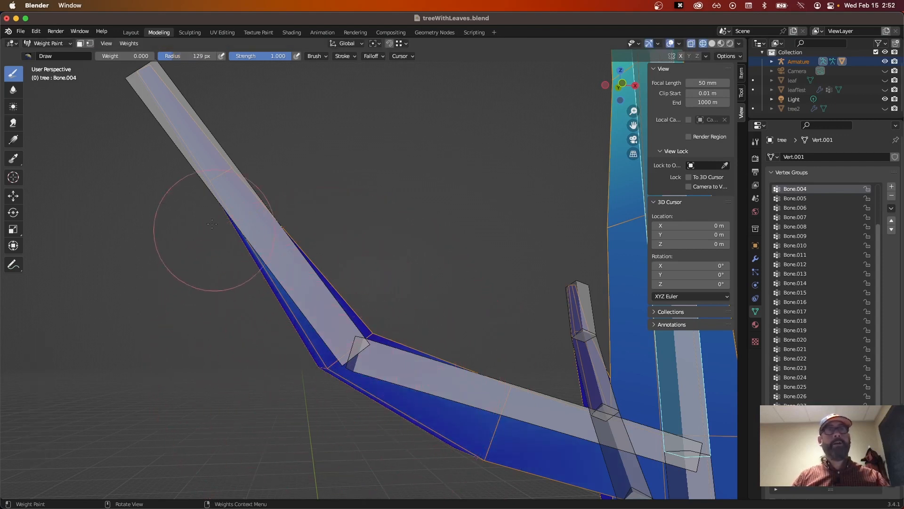
Paint away Bone.004's leftover weight on the far side and underside of the two-bone branch and where it joins the trunk.
middle_drag(357, 293, 495, 318)
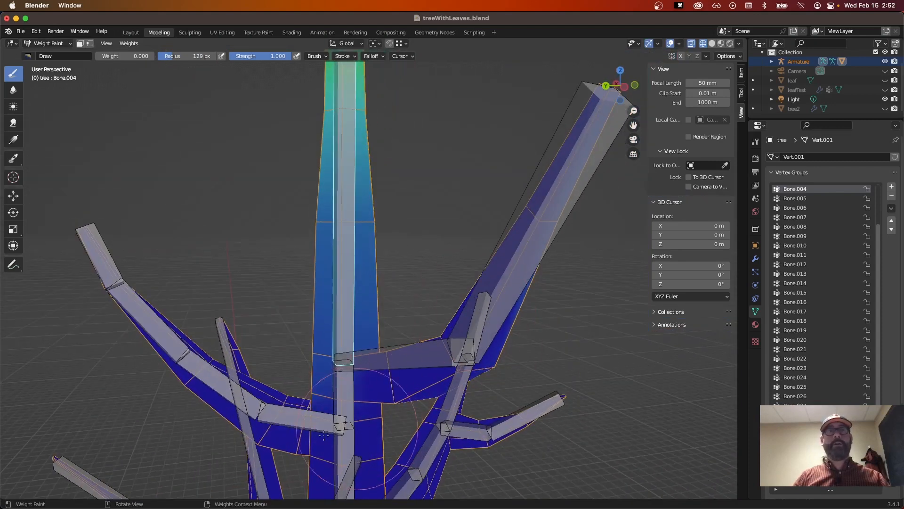
middle_drag(491, 322, 336, 350)
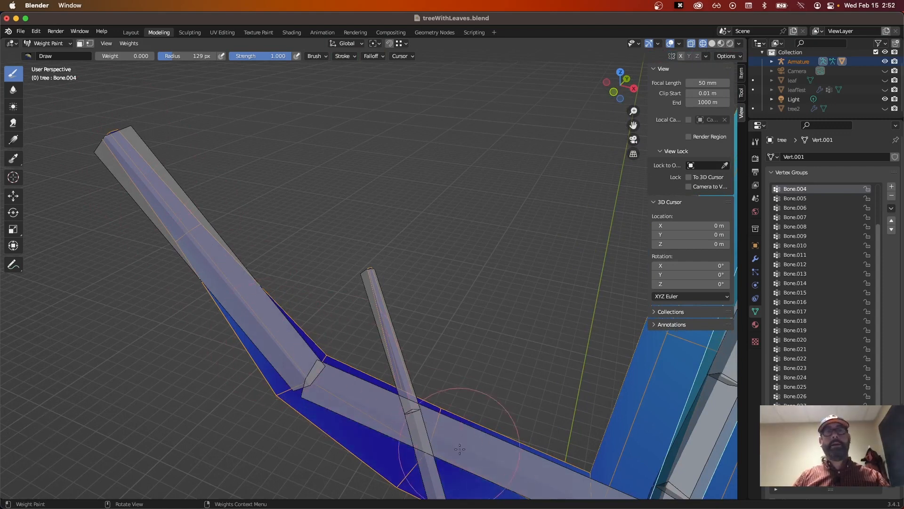
middle_drag(499, 420, 476, 406)
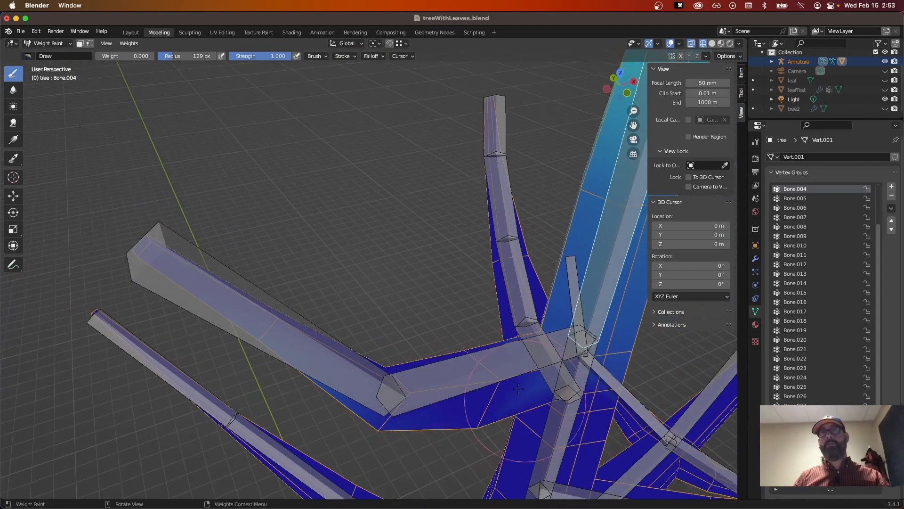
middle_drag(591, 415, 423, 198)
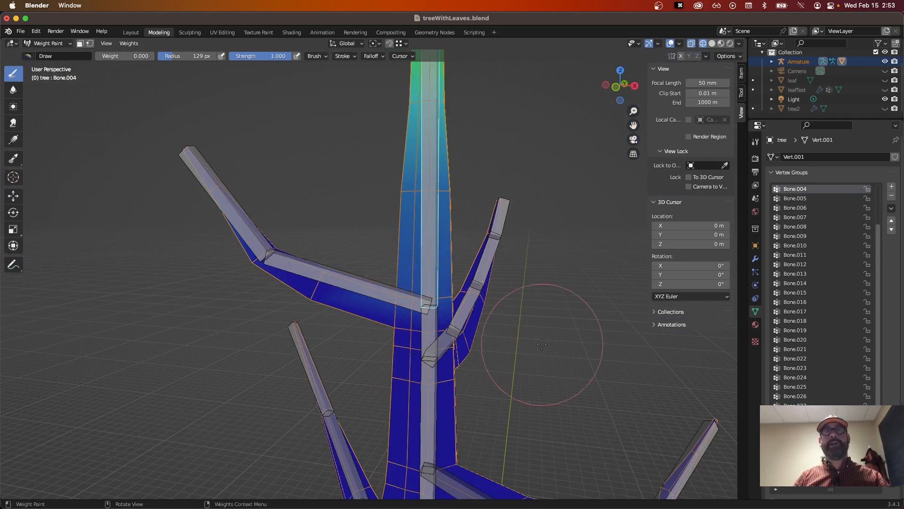
middle_drag(485, 330, 466, 346)
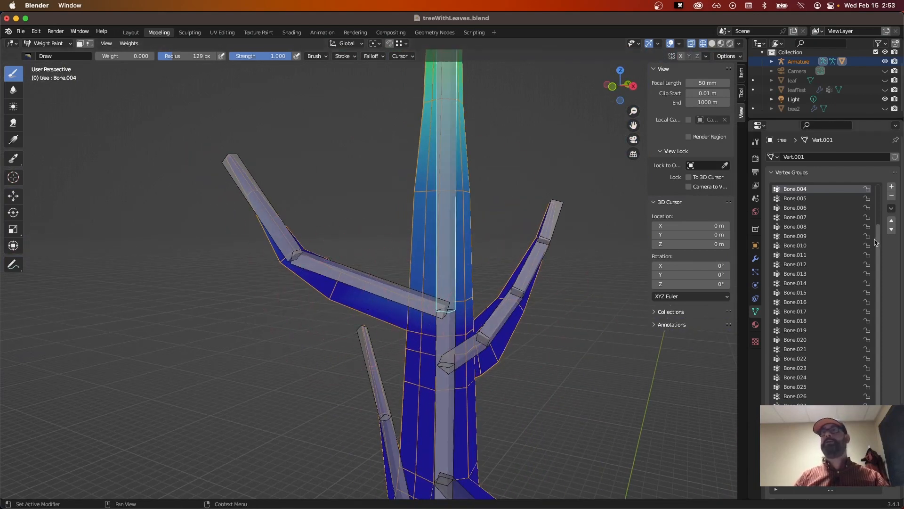
Examine Bone.004's weights on the trunk top and the surrounding branches from all sides.
scroll(874, 242, up, 5)
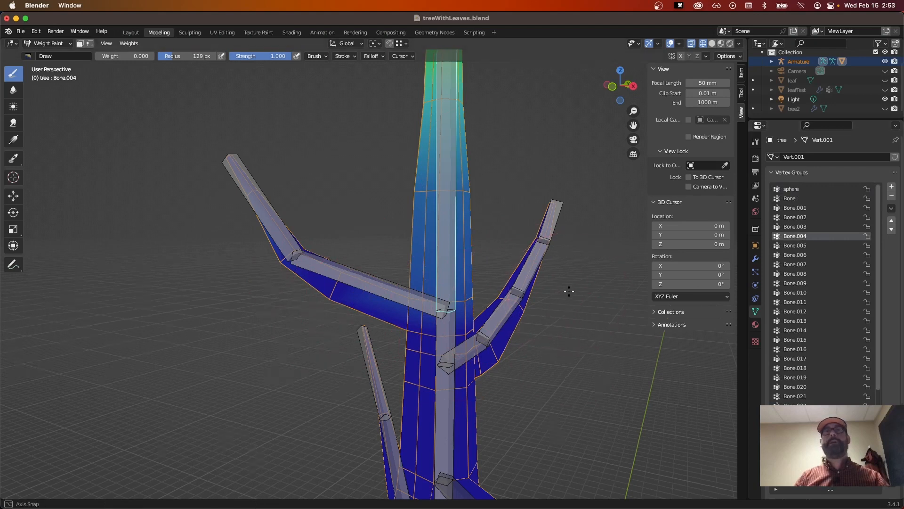
middle_drag(569, 292, 538, 312)
middle_drag(572, 256, 419, 321)
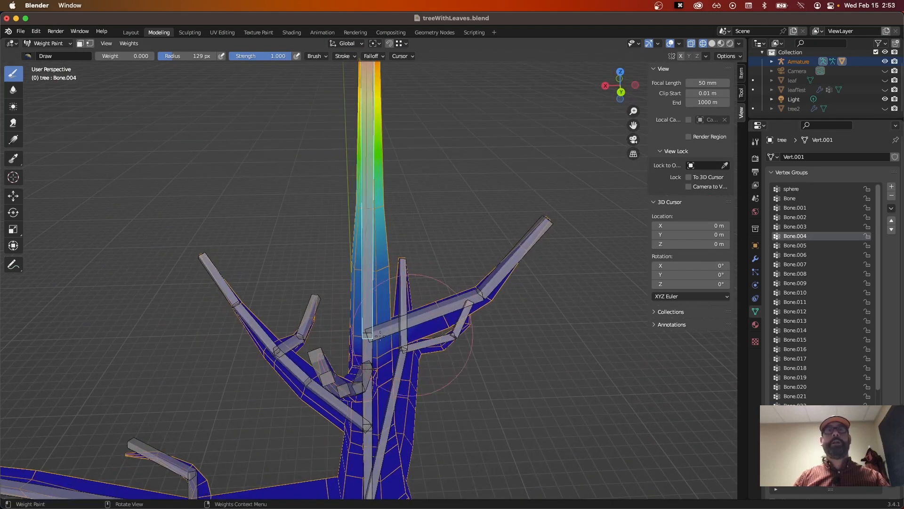
mouse_move(545, 323)
middle_down()
mouse_move(414, 387)
mouse_move(336, 365)
middle_up()
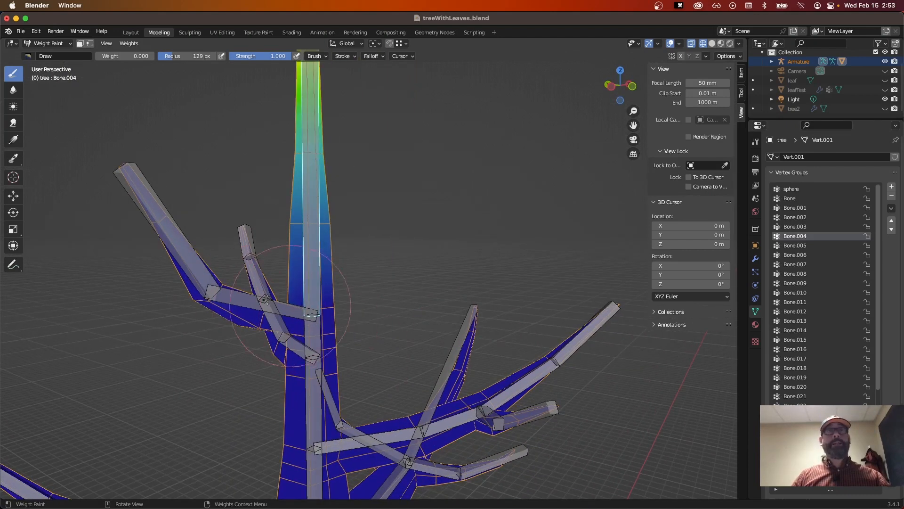
middle_drag(311, 298, 408, 342)
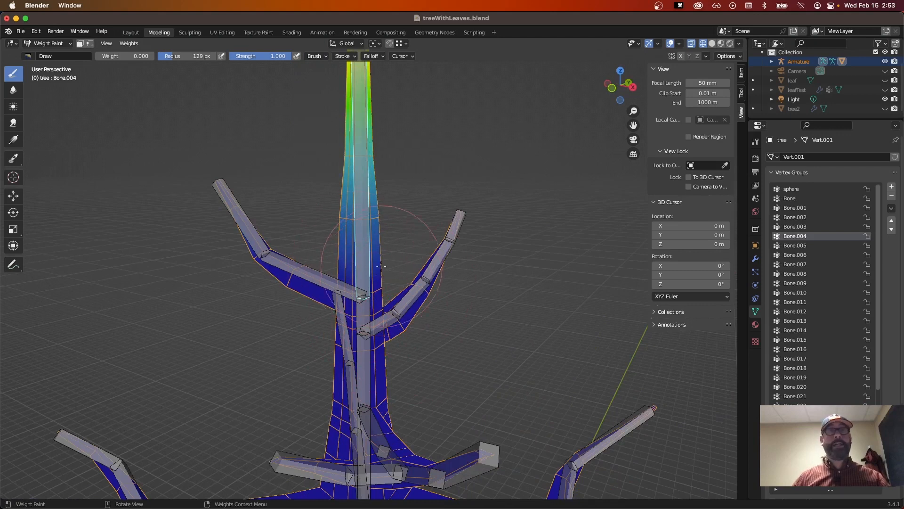
mouse_move(519, 353)
middle_down()
mouse_move(438, 355)
mouse_move(590, 308)
middle_up()
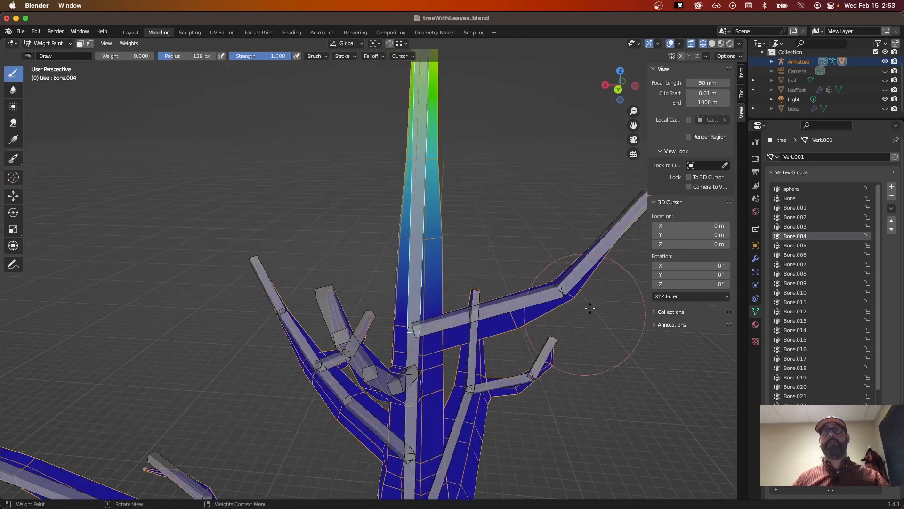
scroll(546, 295, down, 2)
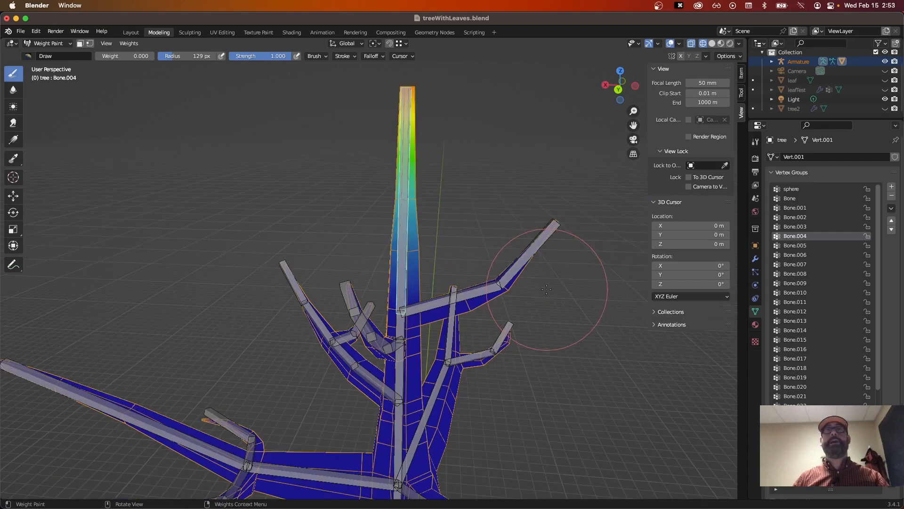
mouse_move(547, 289)
middle_down()
mouse_move(415, 196)
mouse_move(250, 106)
middle_up()
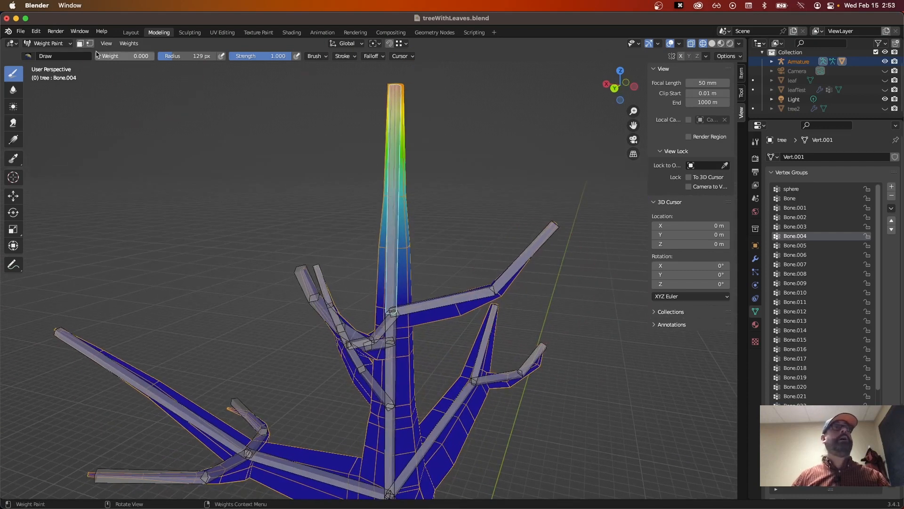
Return the tree to Object Mode, deselect everything and display the viewport in Solid shading.
click(67, 44)
click(71, 57)
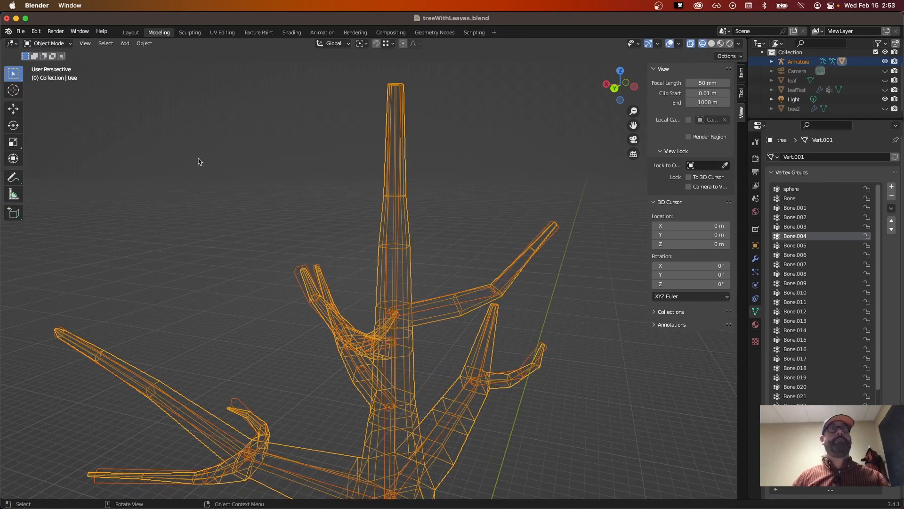
click(466, 187)
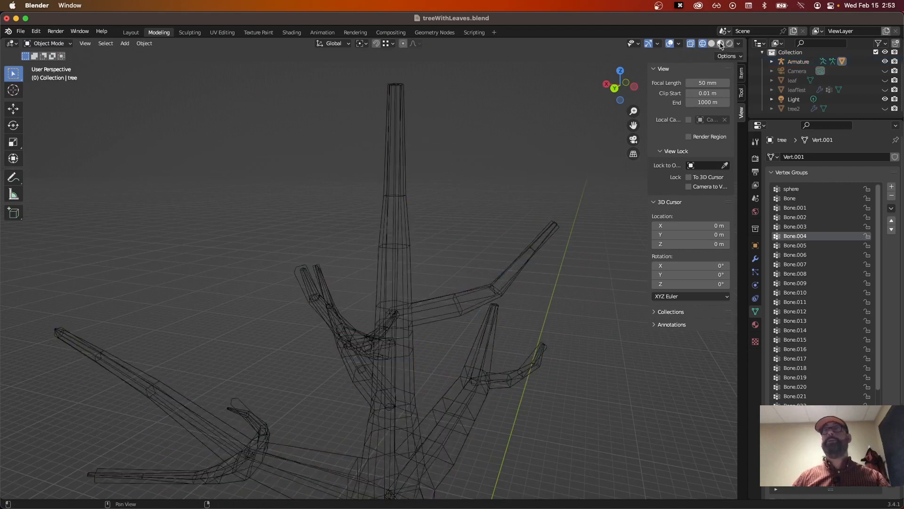
click(719, 44)
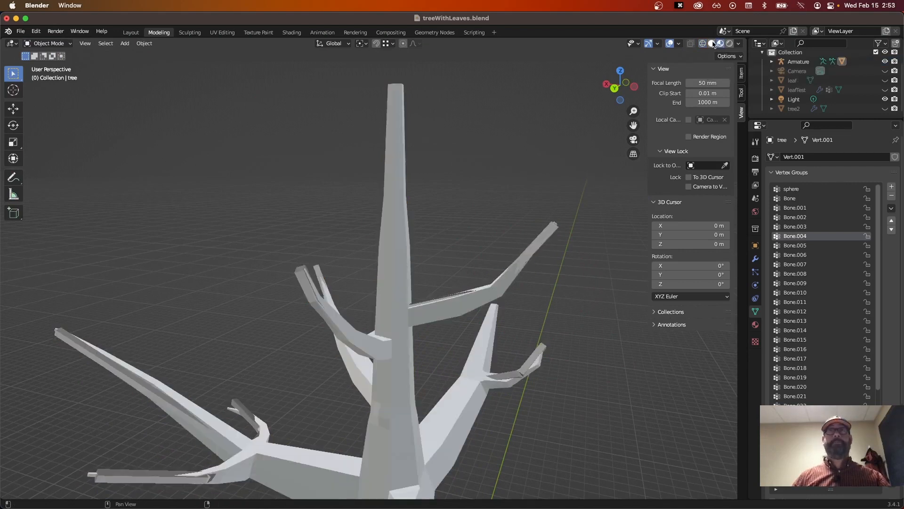
click(713, 44)
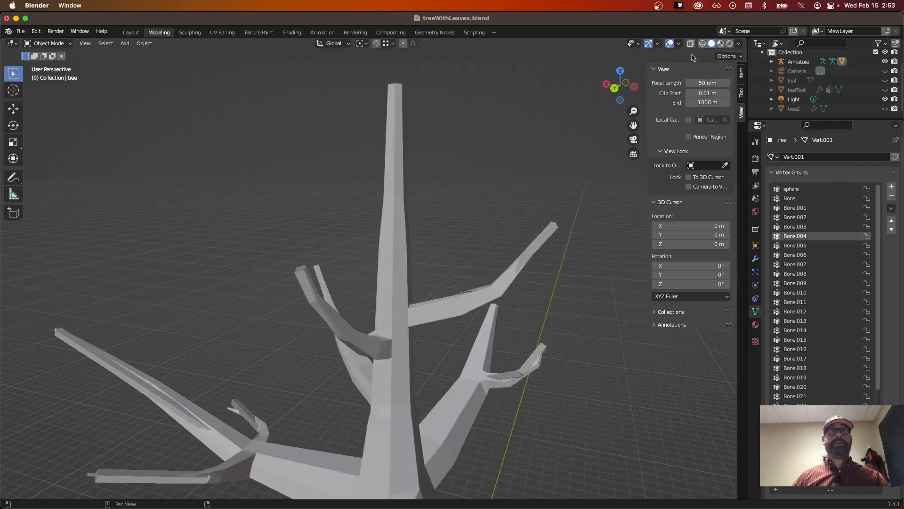
Select the Armature and put it in Pose Mode.
click(63, 44)
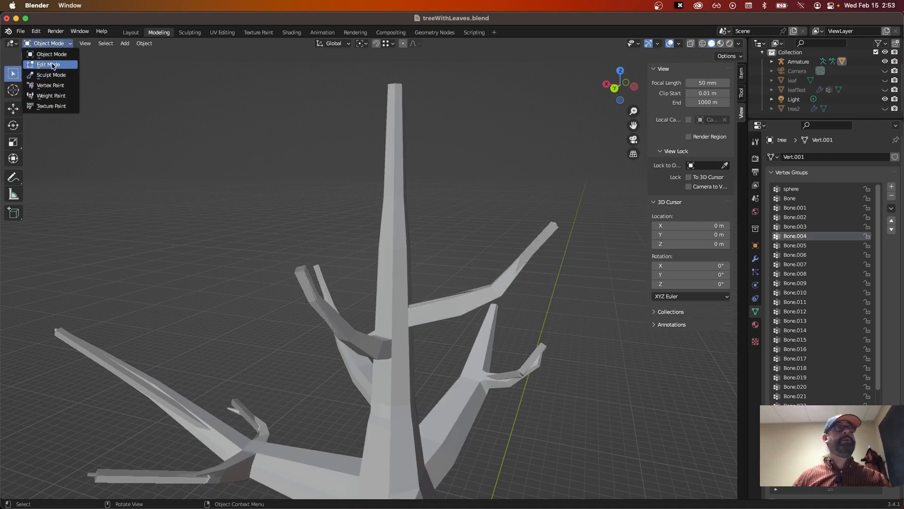
click(391, 222)
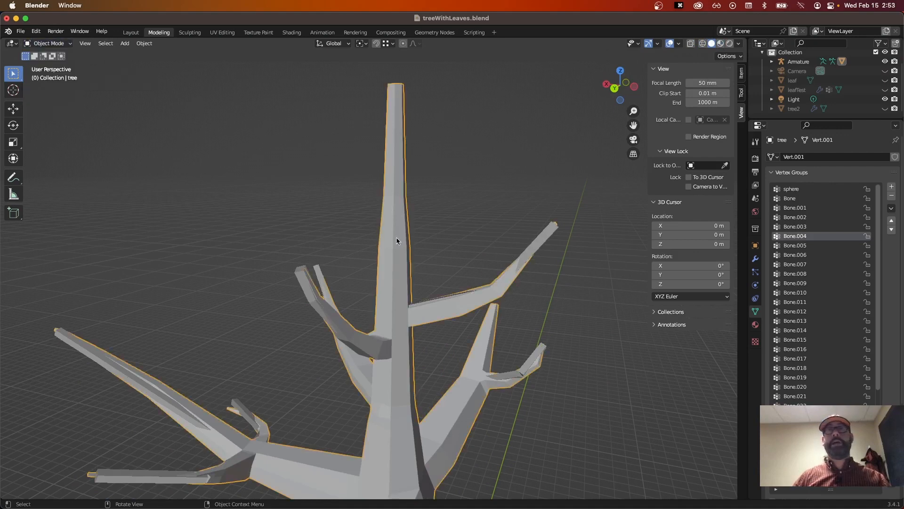
click(798, 62)
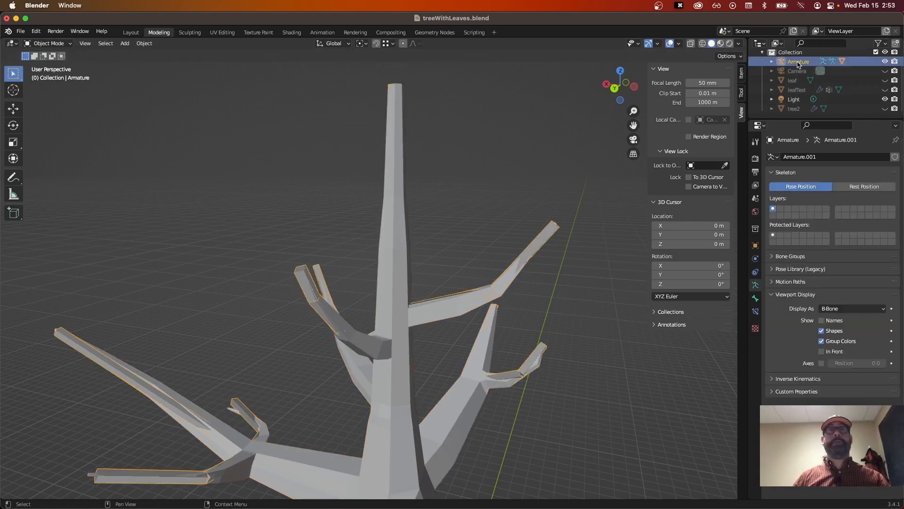
click(61, 44)
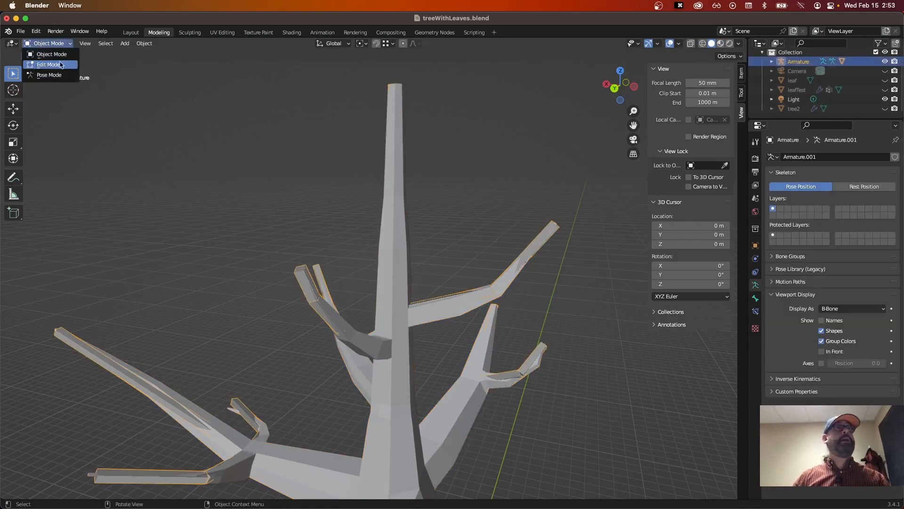
click(49, 75)
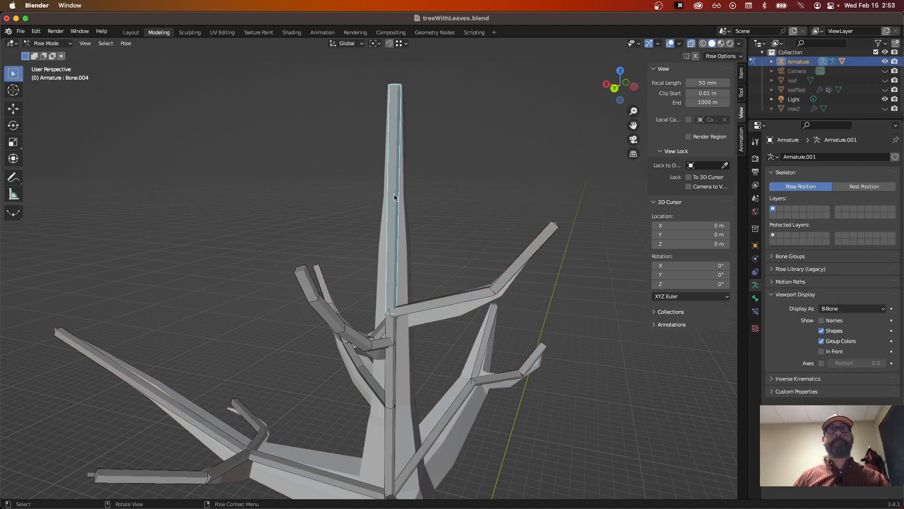
Rotate Bone.004 to both sides to test how the trunk top deforms, and clear its pose transform.
middle_drag(395, 197, 648, 201)
middle_drag(409, 242, 445, 249)
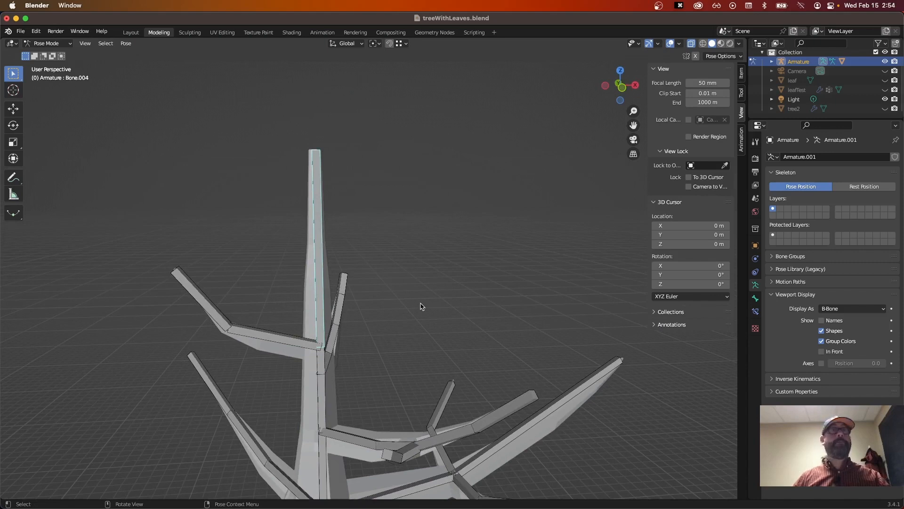
key(r)
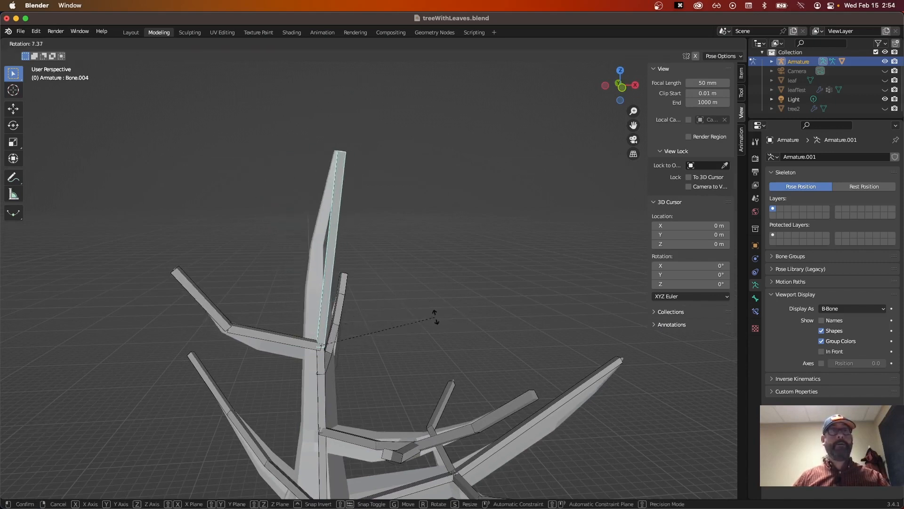
click(365, 309)
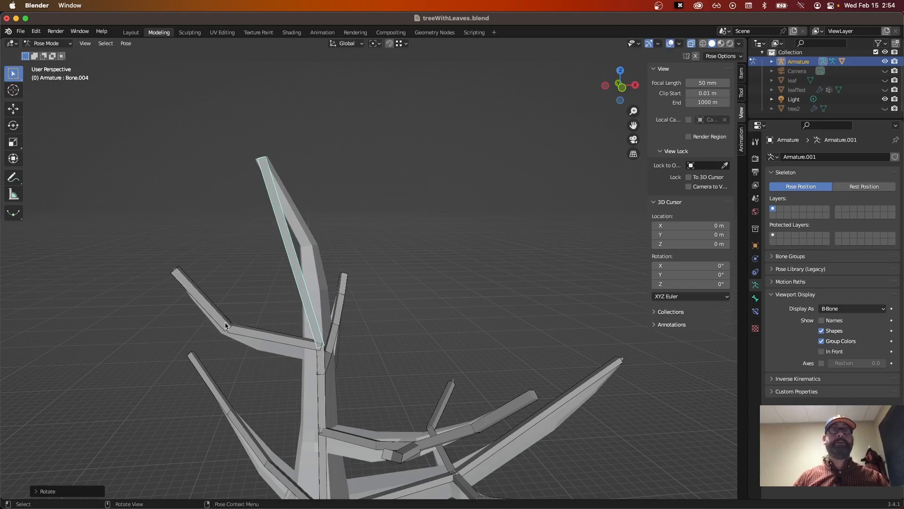
click(126, 42)
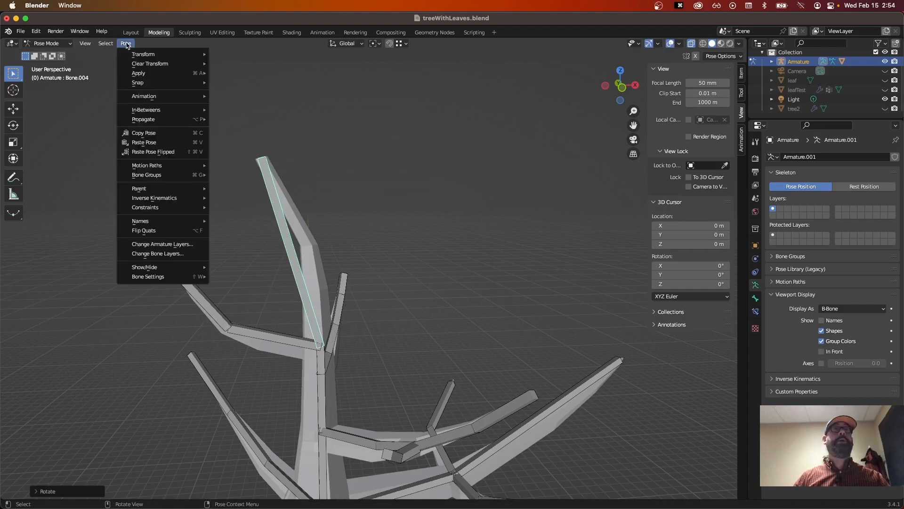
mouse_move(133, 63)
click(229, 69)
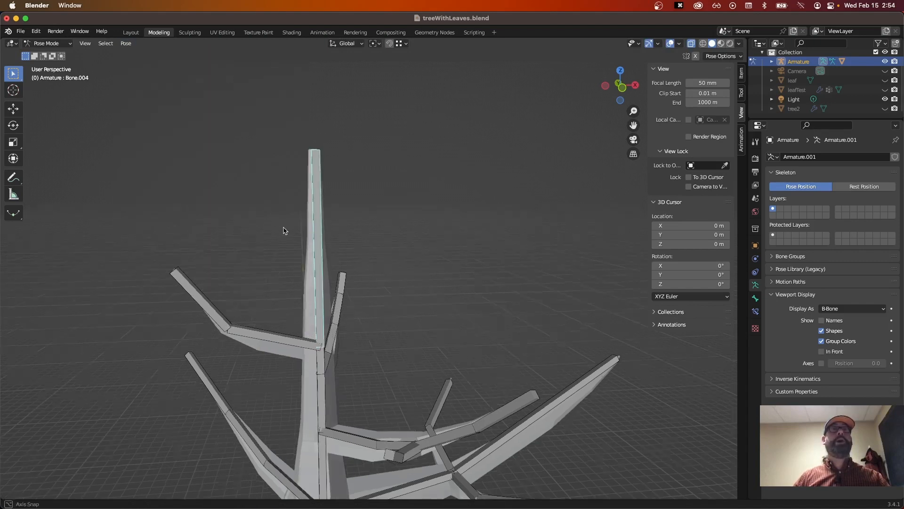
Leave Pose Mode, select the tree mesh and switch it to Weight Paint mode.
middle_drag(284, 228, 383, 198)
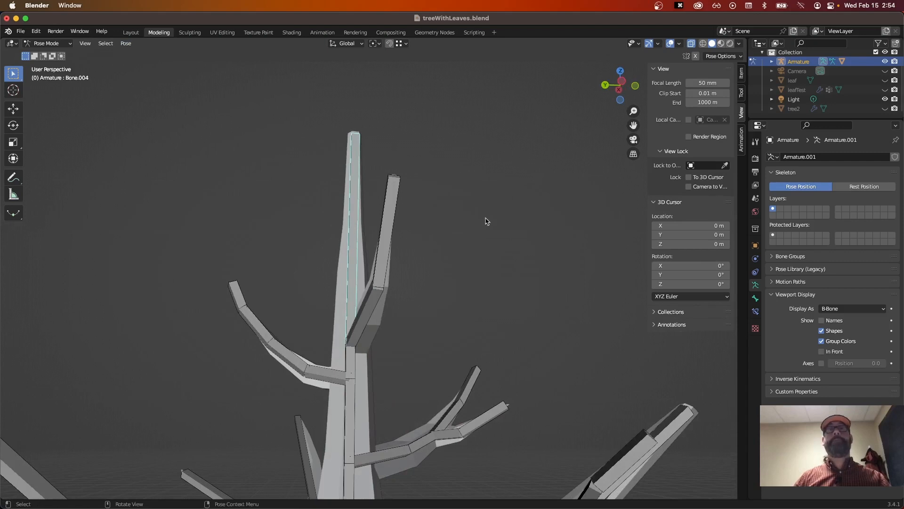
middle_drag(485, 217, 461, 217)
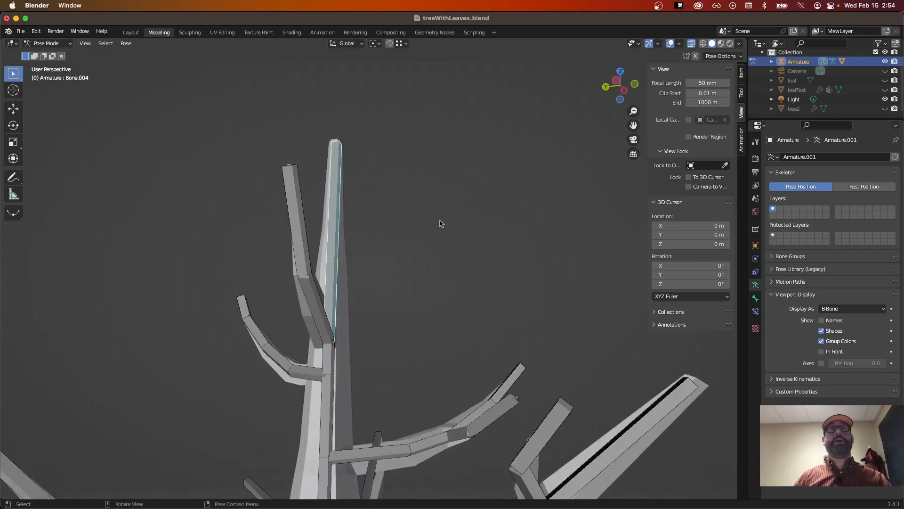
middle_drag(385, 255, 359, 297)
click(57, 44)
click(53, 54)
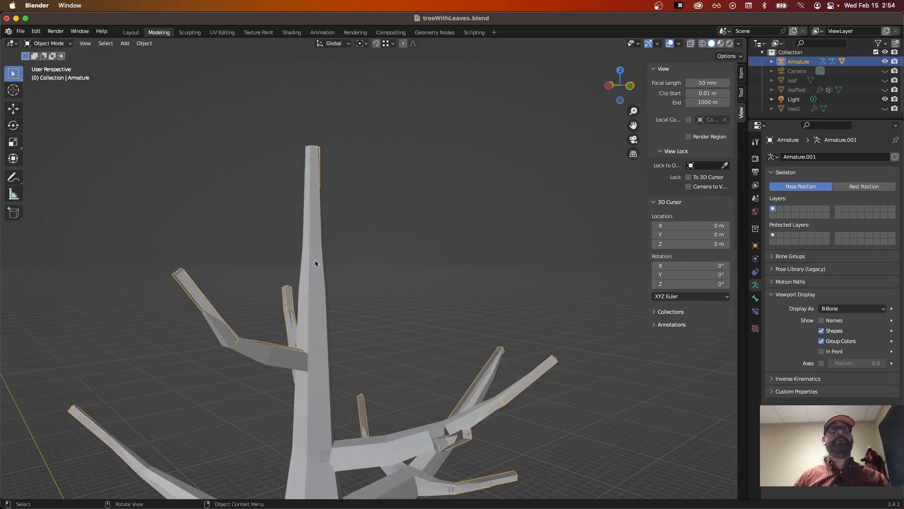
click(324, 298)
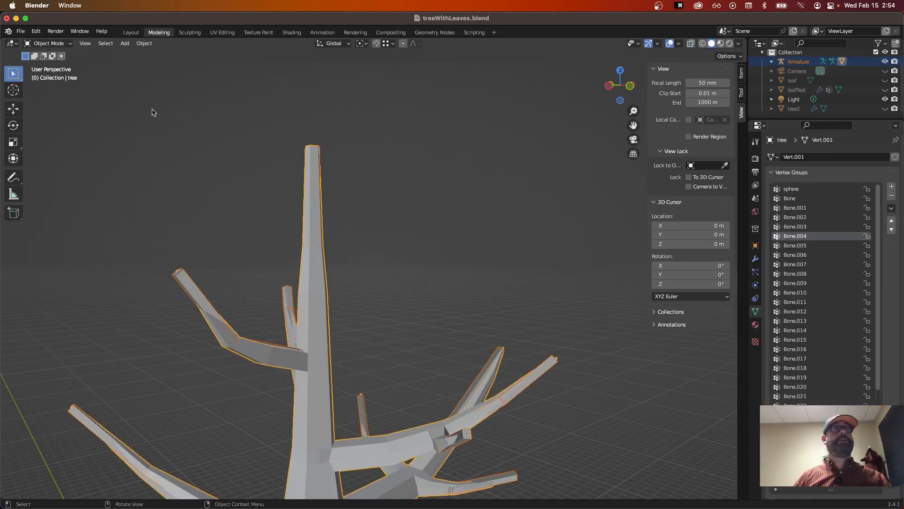
click(59, 46)
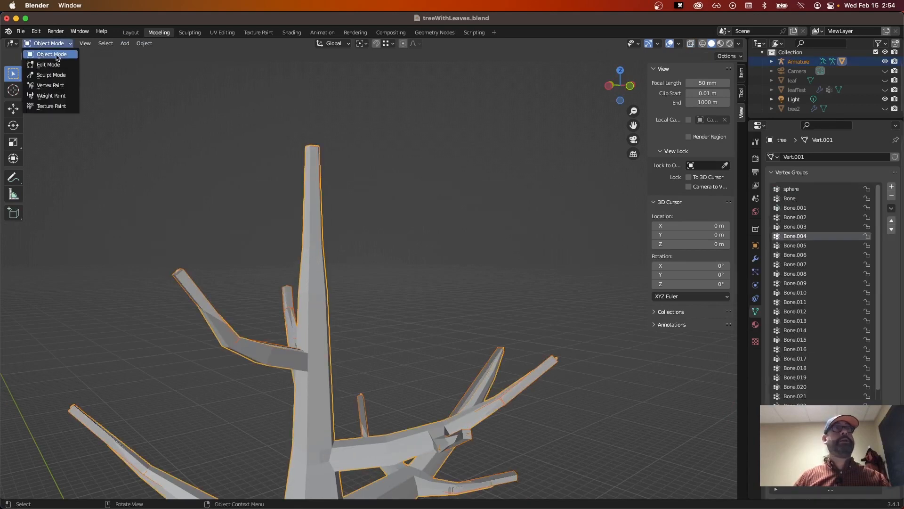
click(56, 96)
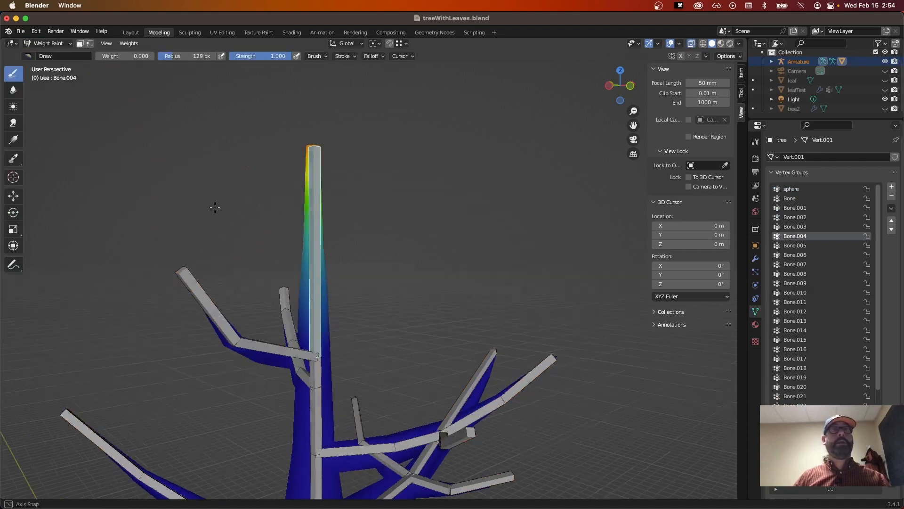
Hide armatures in the viewport through the object type visibility so only the weighted tree mesh shows.
middle_drag(215, 207, 271, 184)
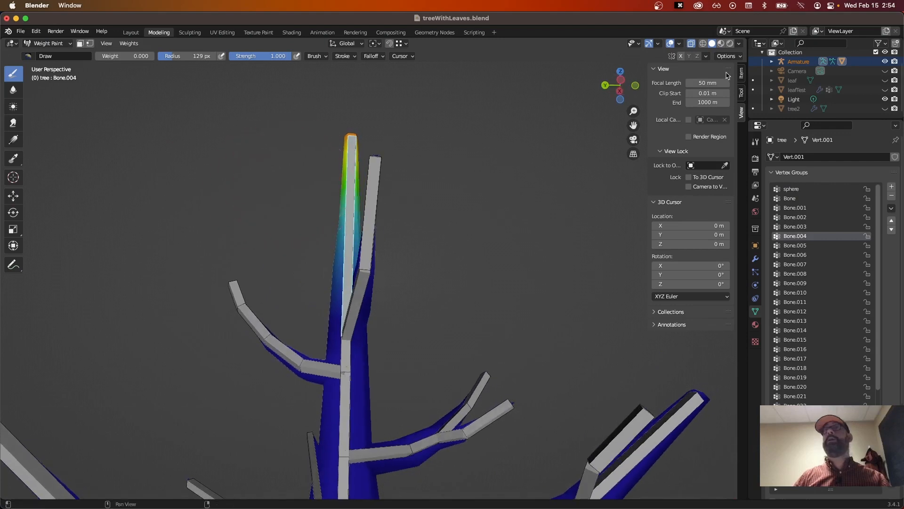
click(639, 43)
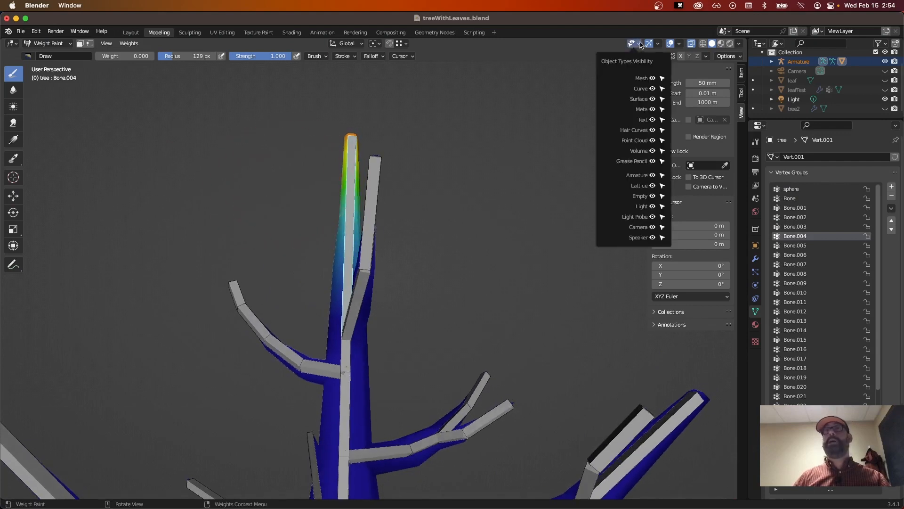
click(653, 175)
Set the weight brush radius to 256 px for working on the side branch beside the trunk top.
middle_drag(447, 204, 451, 149)
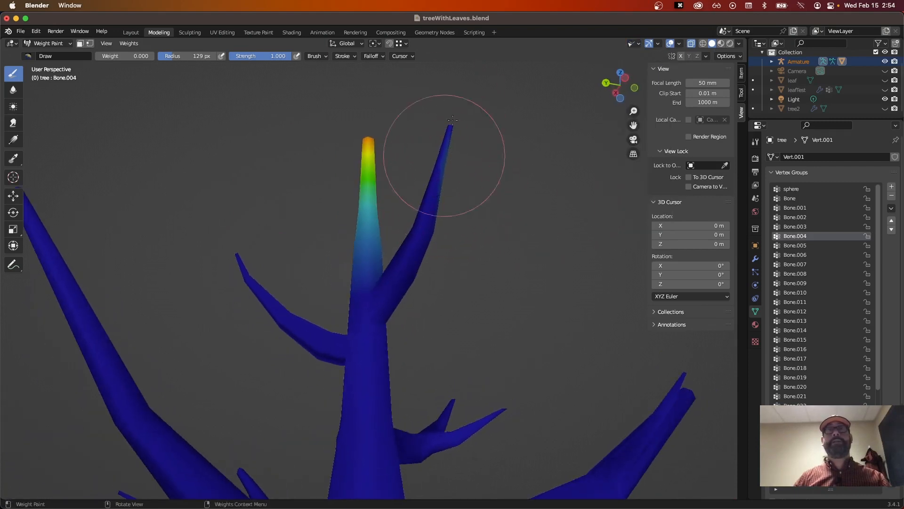
middle_drag(438, 207, 162, 262)
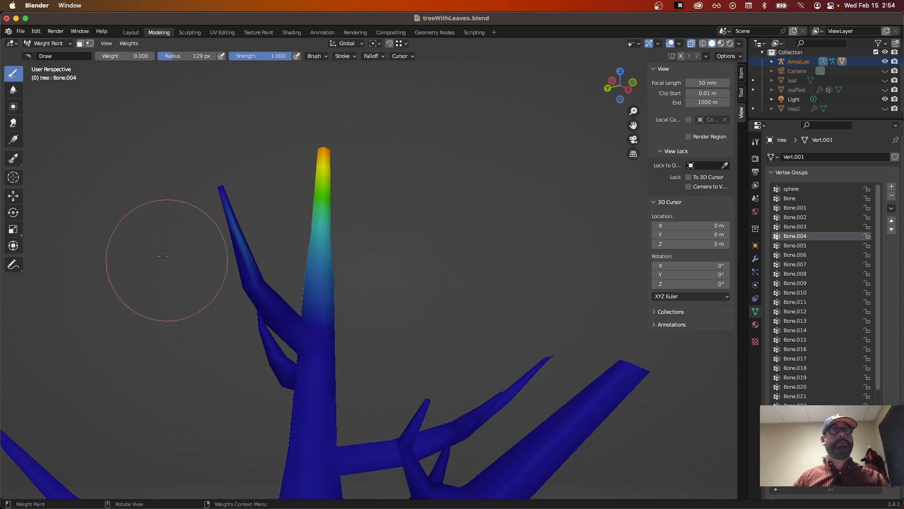
mouse_move(244, 243)
middle_down()
mouse_move(219, 226)
mouse_move(288, 204)
mouse_move(302, 209)
middle_up()
scroll(288, 204, up, 4)
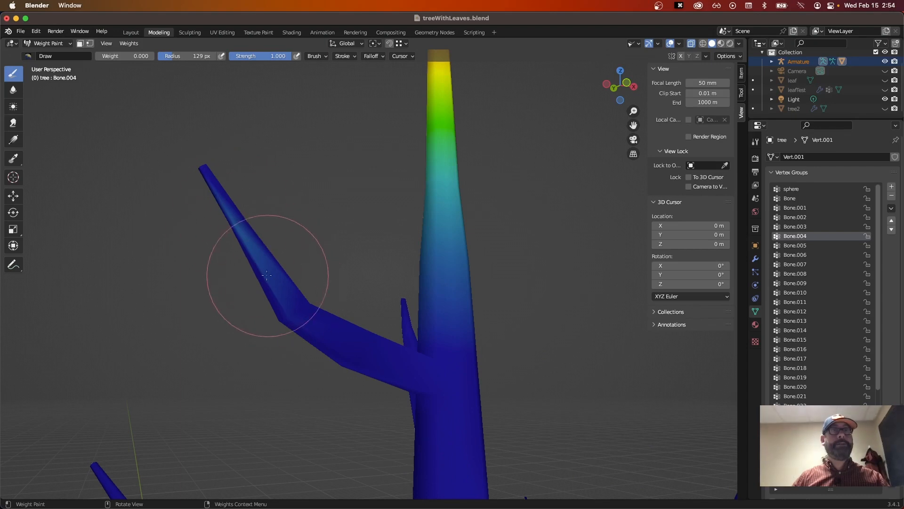
scroll(270, 243, up, 3)
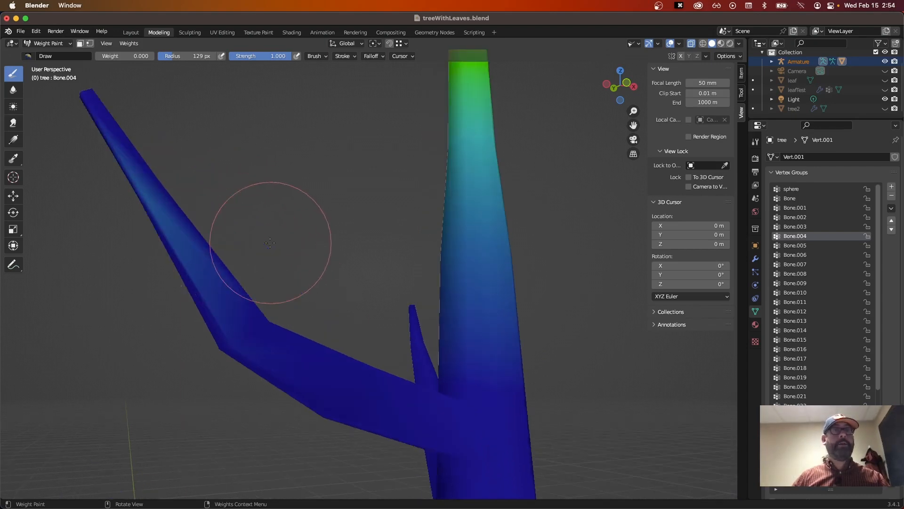
middle_drag(198, 254, 248, 238)
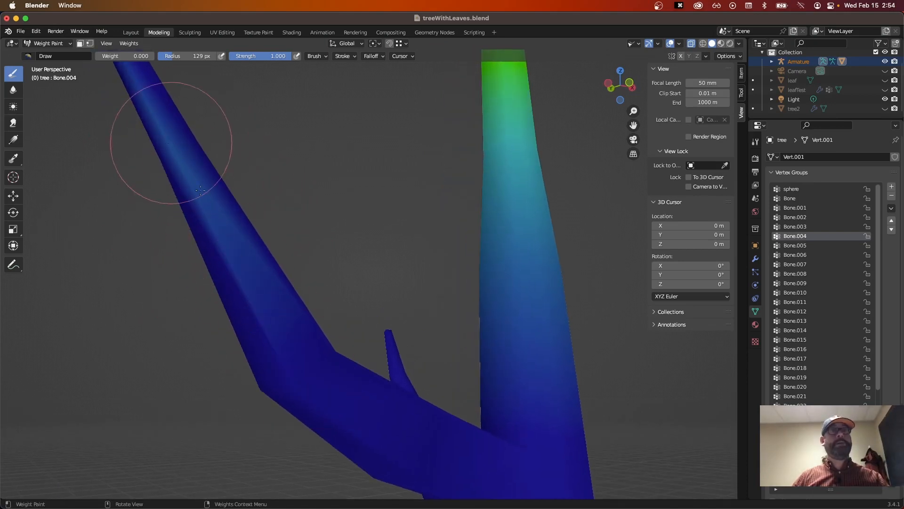
middle_drag(178, 149, 150, 241)
key(f)
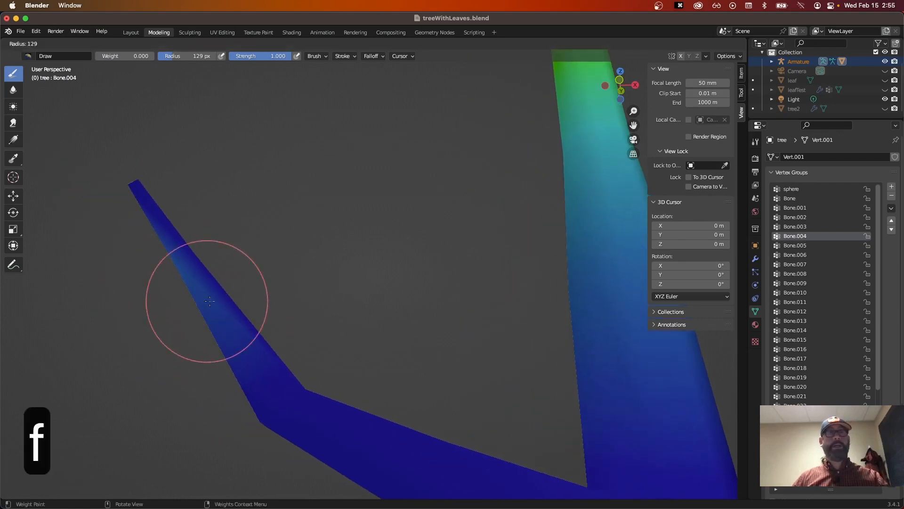
click(165, 250)
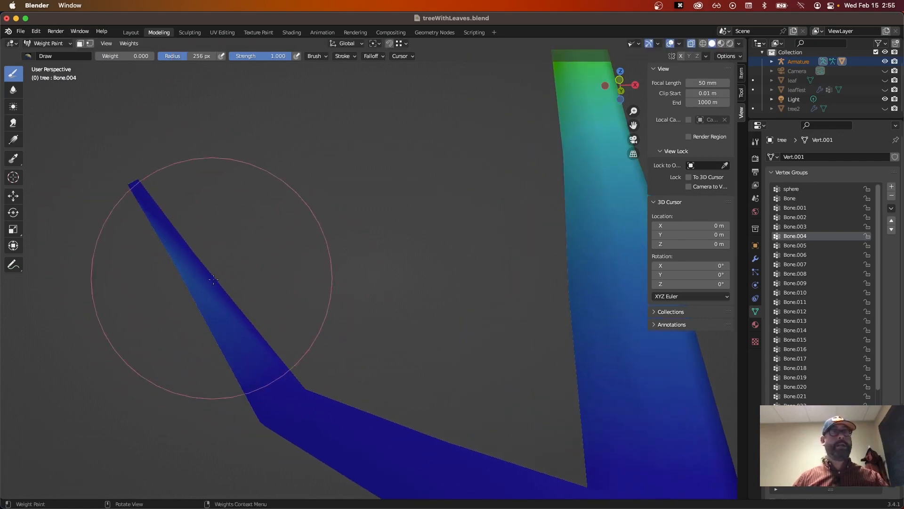
Remove the remaining Bone.004 weight from the side branch beside the trunk top with the Smear brush, and check the surrounding branches.
middle_drag(201, 272, 244, 218)
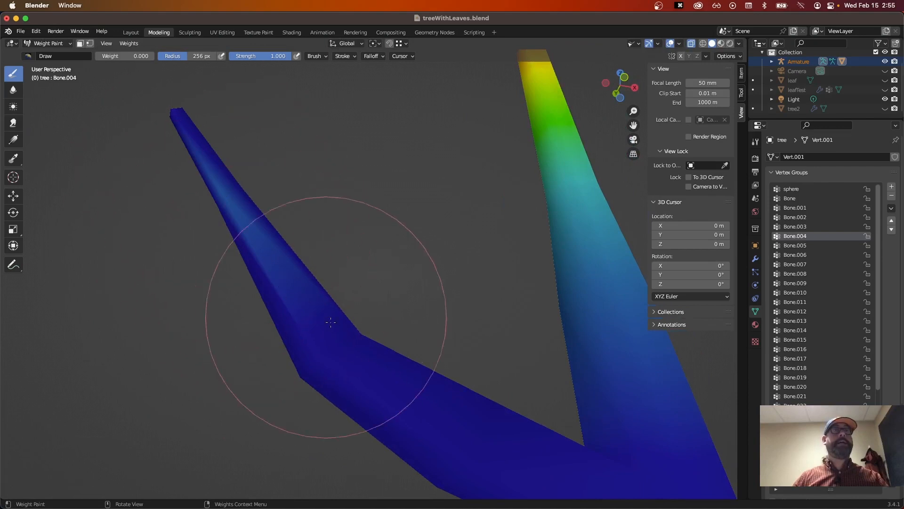
middle_drag(293, 283, 303, 363)
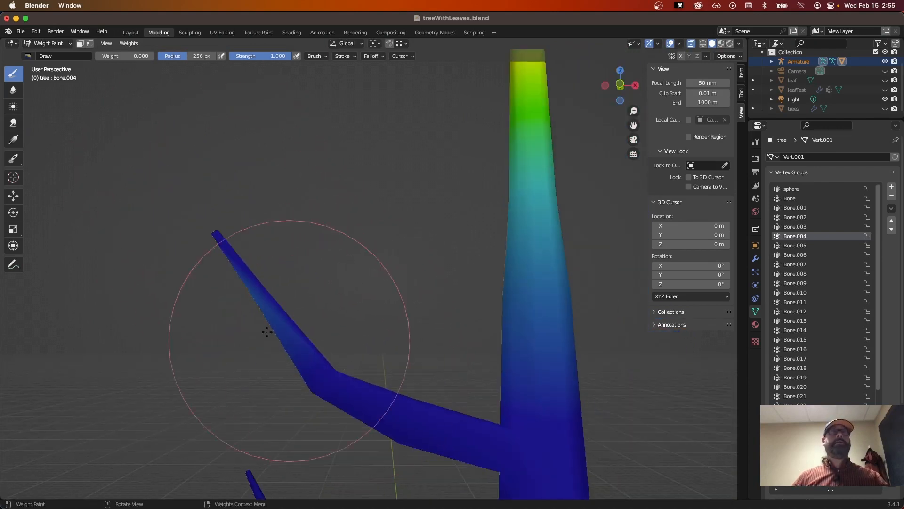
click(13, 124)
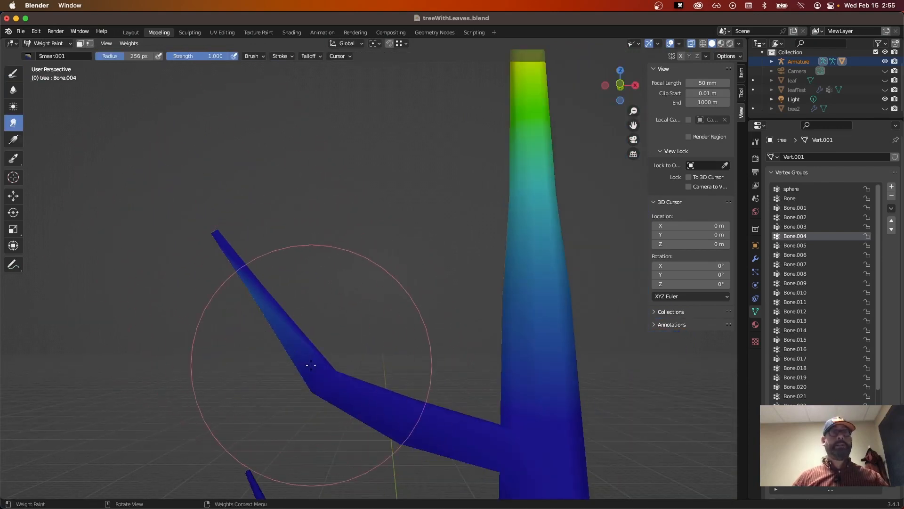
middle_drag(313, 409, 336, 347)
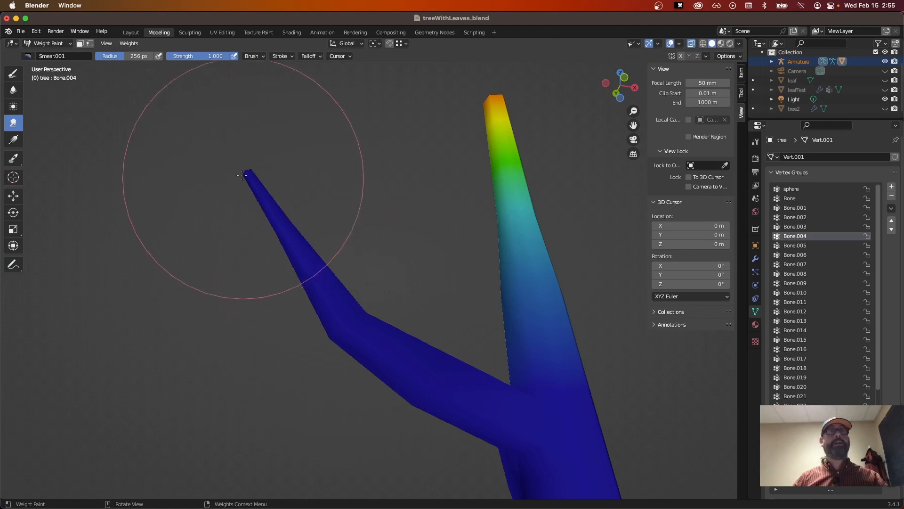
mouse_move(315, 326)
middle_down()
mouse_move(337, 353)
mouse_move(519, 420)
mouse_move(490, 426)
middle_up()
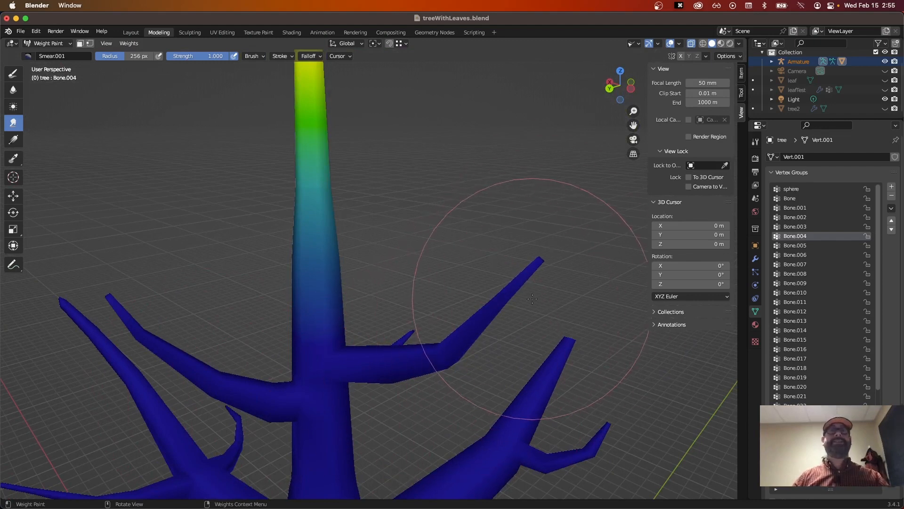
mouse_move(504, 333)
middle_down()
mouse_move(488, 276)
mouse_move(466, 292)
mouse_move(372, 306)
mouse_move(409, 394)
mouse_move(471, 414)
mouse_move(482, 432)
mouse_move(517, 373)
middle_up()
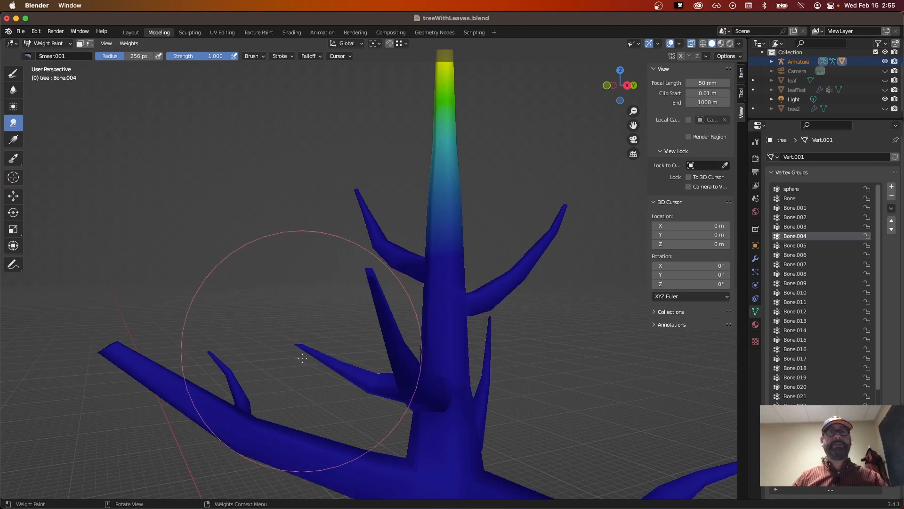
mouse_move(414, 377)
middle_down()
mouse_move(660, 394)
mouse_move(464, 303)
mouse_move(377, 178)
middle_up()
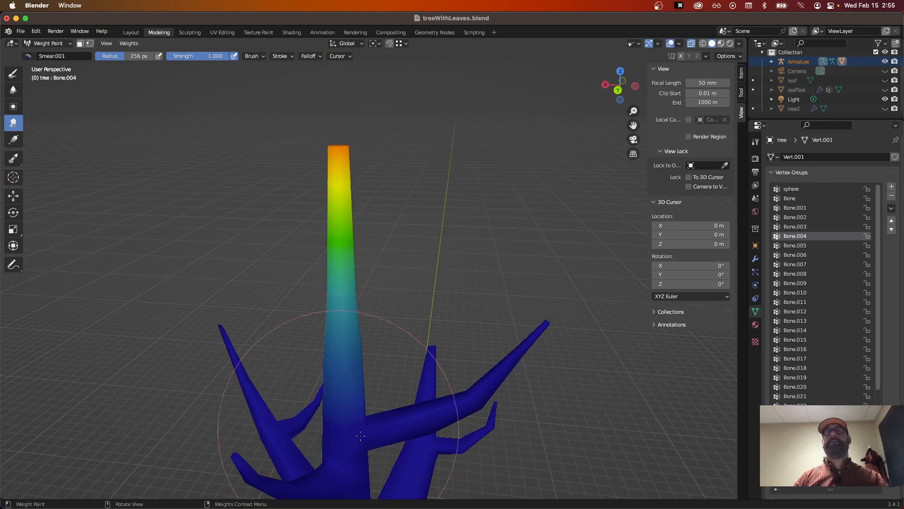
Make armatures visible again in the object type visibility and return the tree to Object Mode.
click(636, 43)
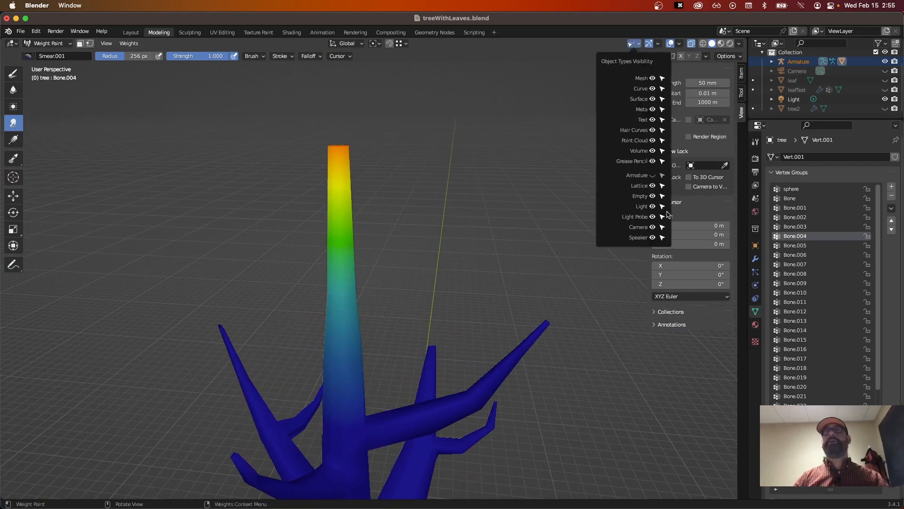
click(652, 175)
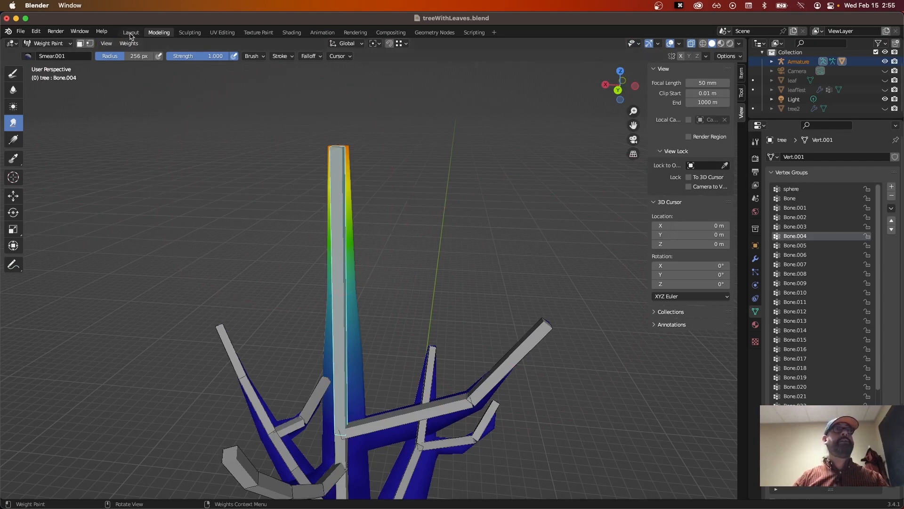
click(59, 43)
click(58, 44)
click(49, 55)
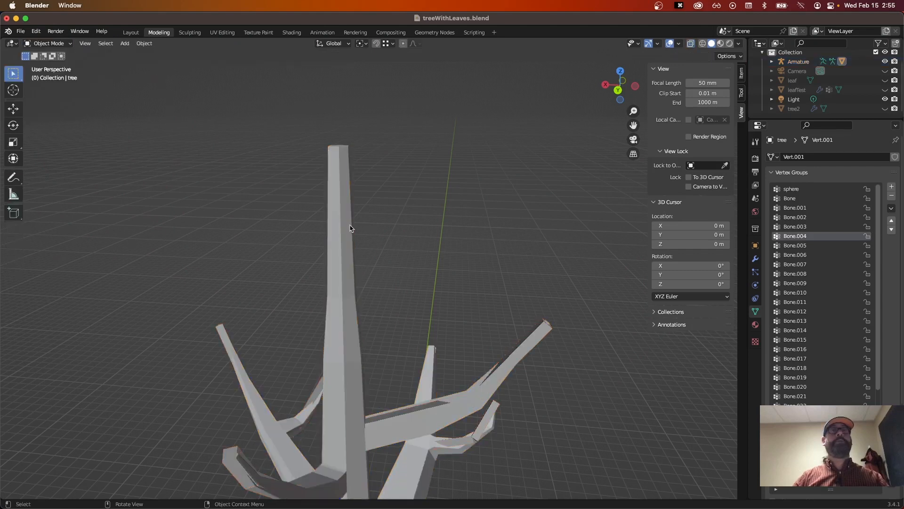
Switch the viewport to wireframe shading, select the Armature inside the trunk and put it in Pose Mode.
click(59, 43)
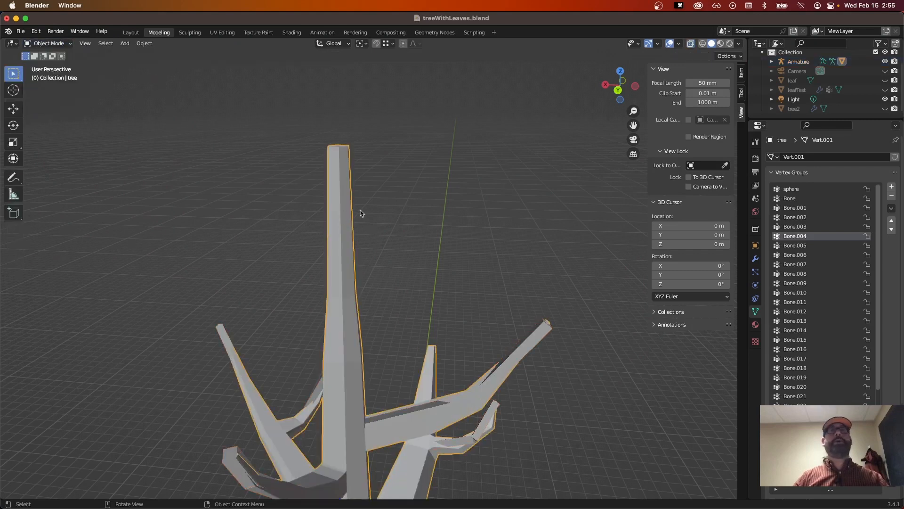
click(395, 233)
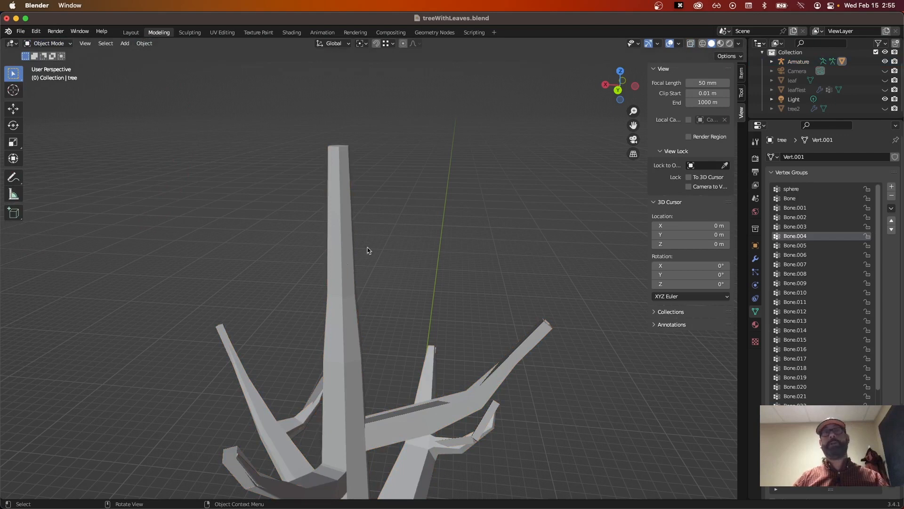
click(703, 43)
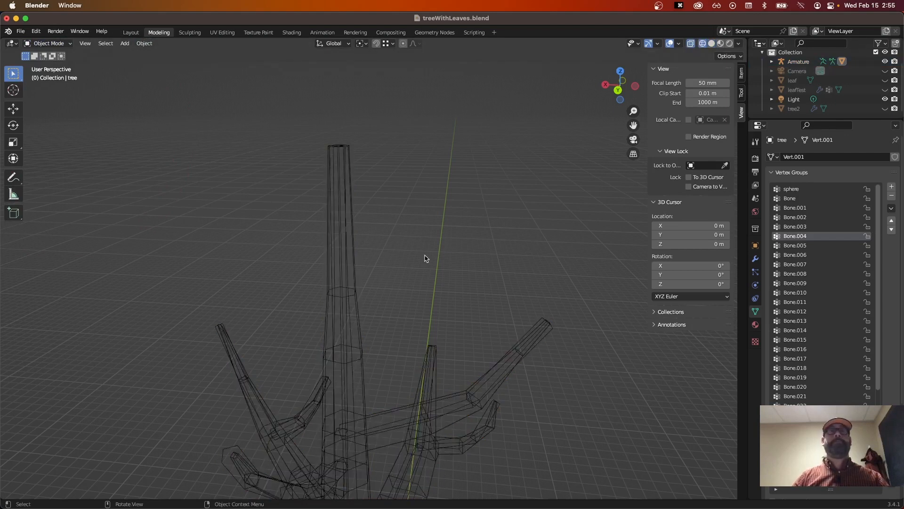
click(344, 249)
click(347, 256)
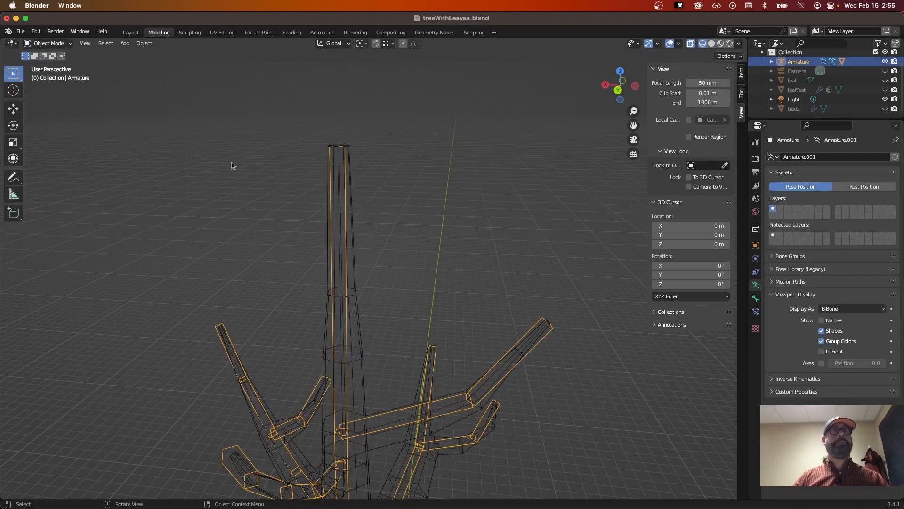
click(71, 44)
click(56, 76)
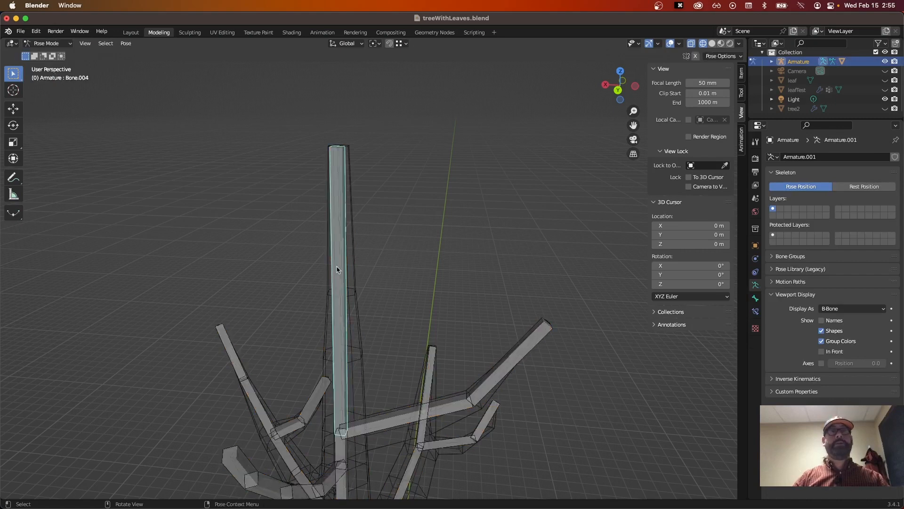
Test-rotate the trunk-top bone Bone.004 from two viewing angles to check how the neighbouring side branches react.
scroll(420, 336, down, 2)
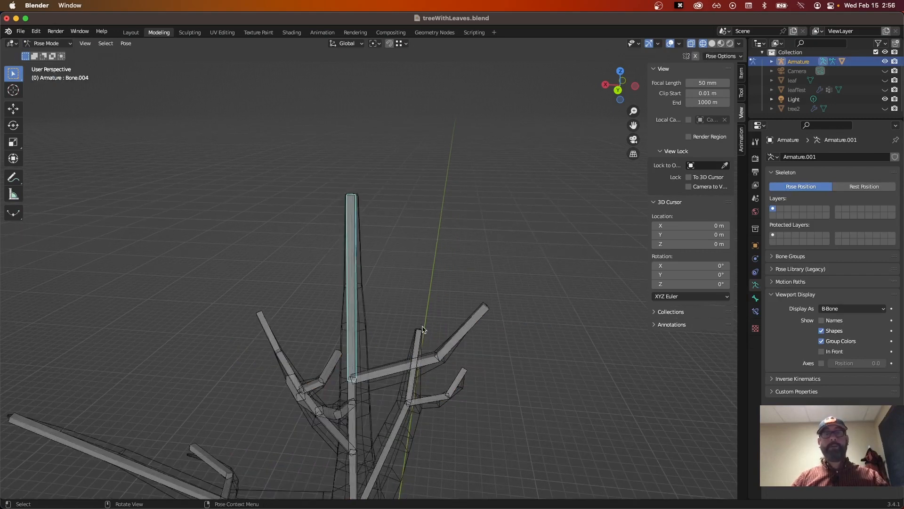
key(r)
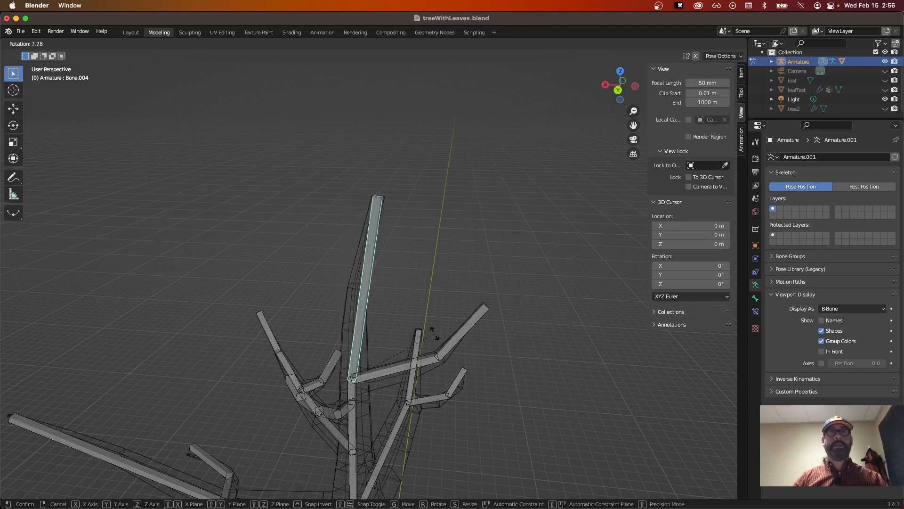
click(433, 333)
middle_drag(434, 332, 368, 327)
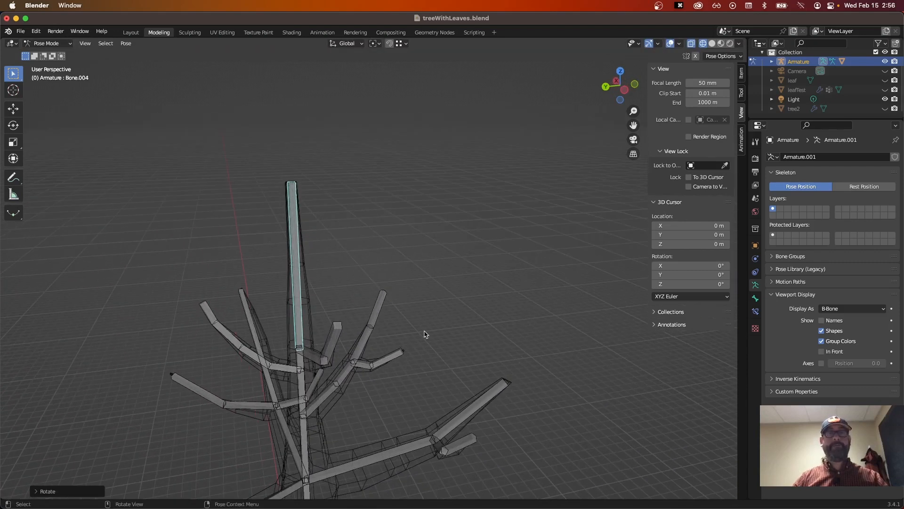
key(r)
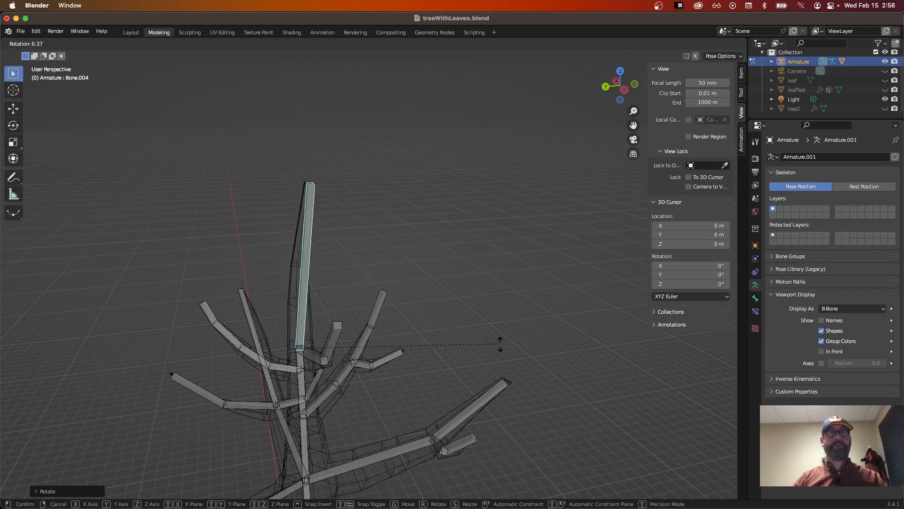
click(456, 325)
Test-rotate the trunk bones Bone.003 and Bone.002 in turn to check how the mesh follows them.
middle_drag(393, 347, 454, 304)
middle_drag(339, 373, 442, 332)
click(426, 377)
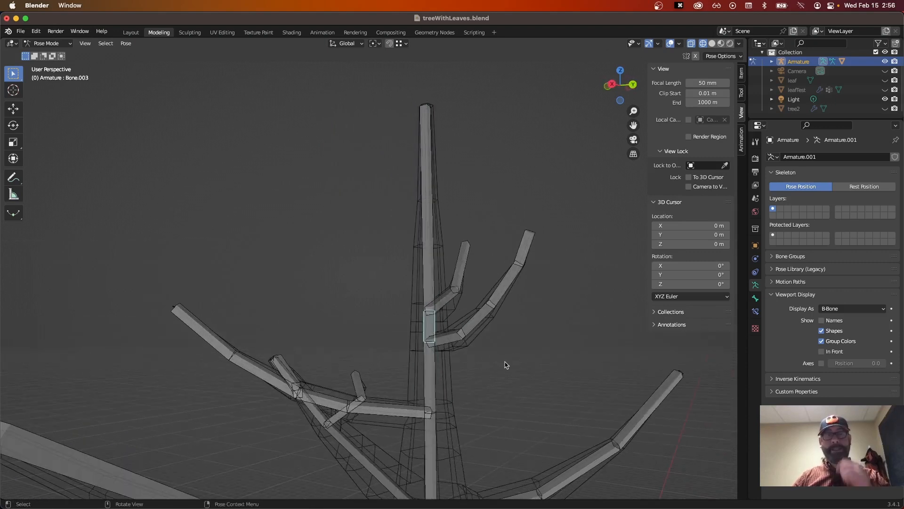
key(r)
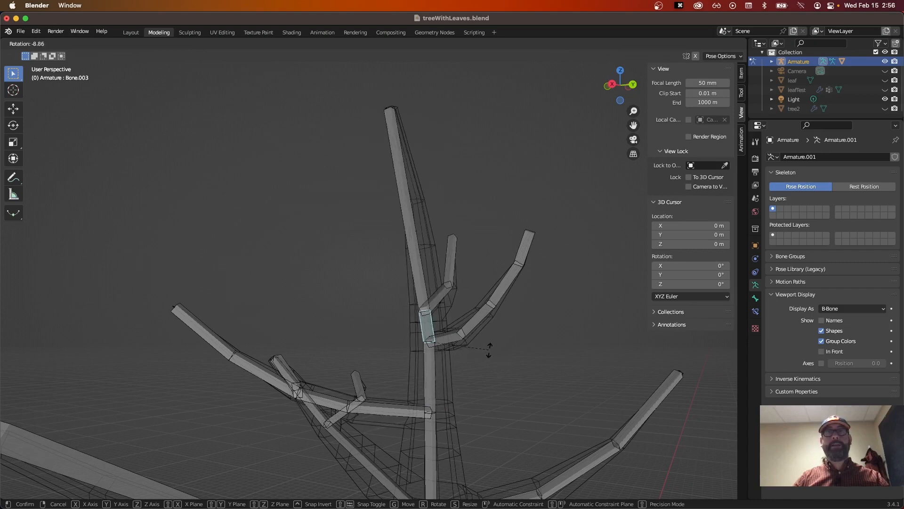
click(495, 372)
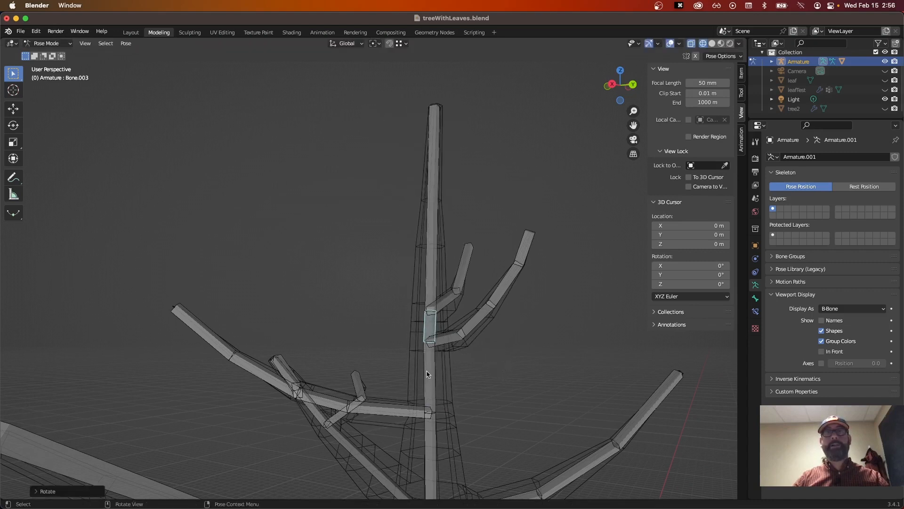
key(r)
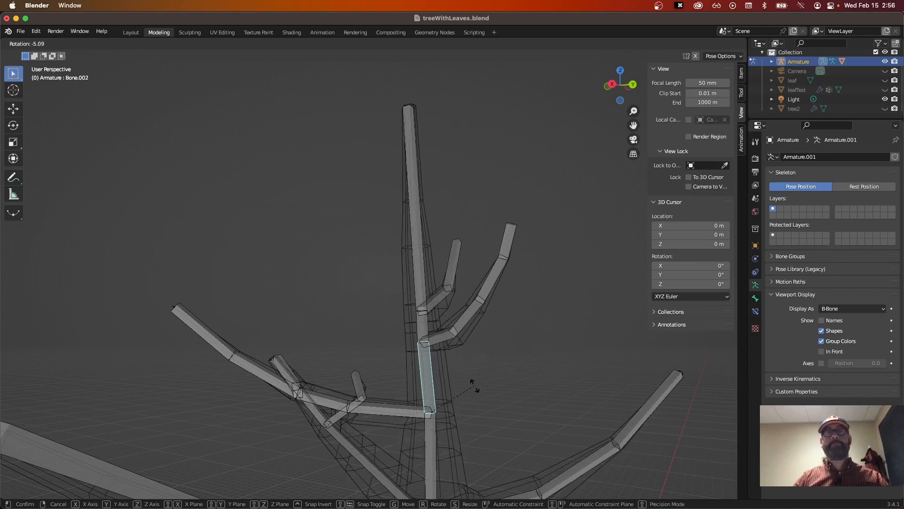
click(476, 386)
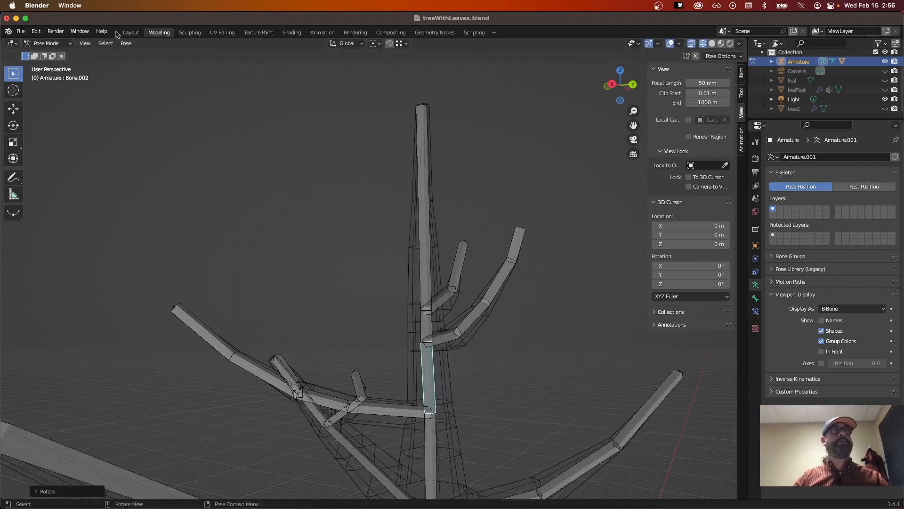
Select every bone of the armature and clear all their pose transforms.
key(a)
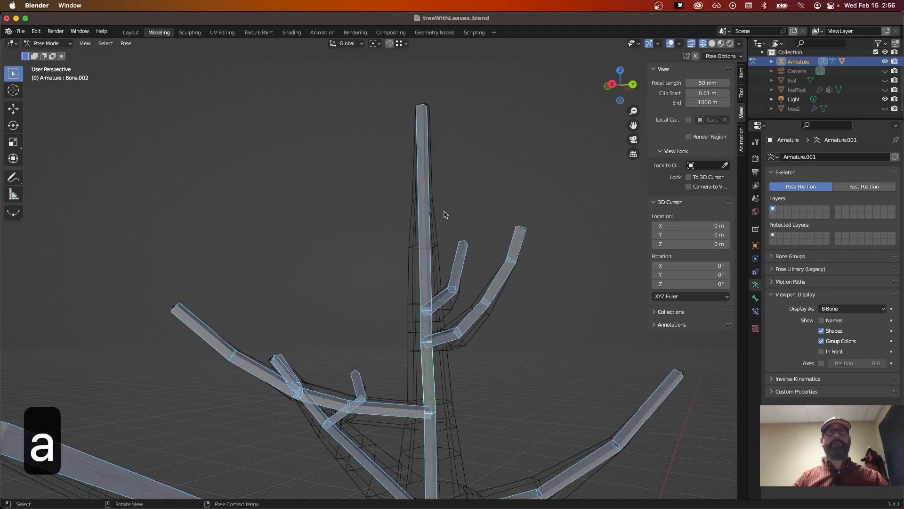
click(125, 43)
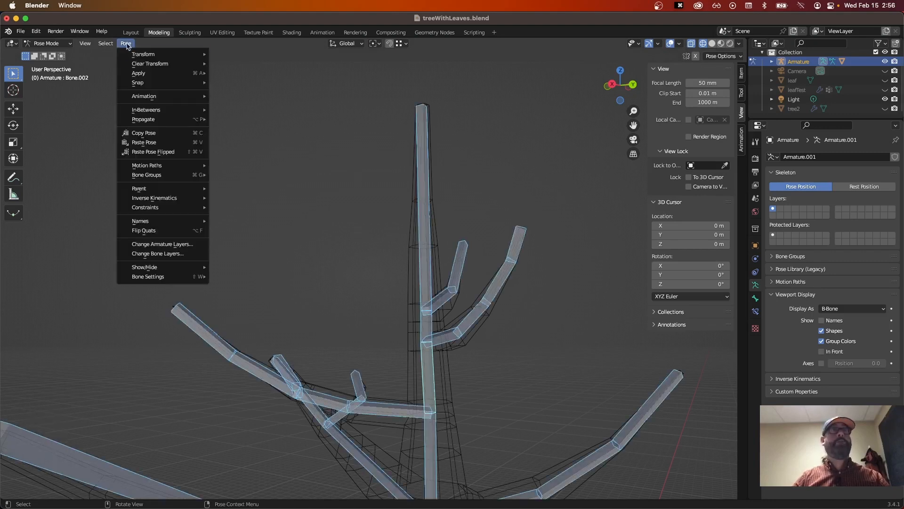
mouse_move(131, 56)
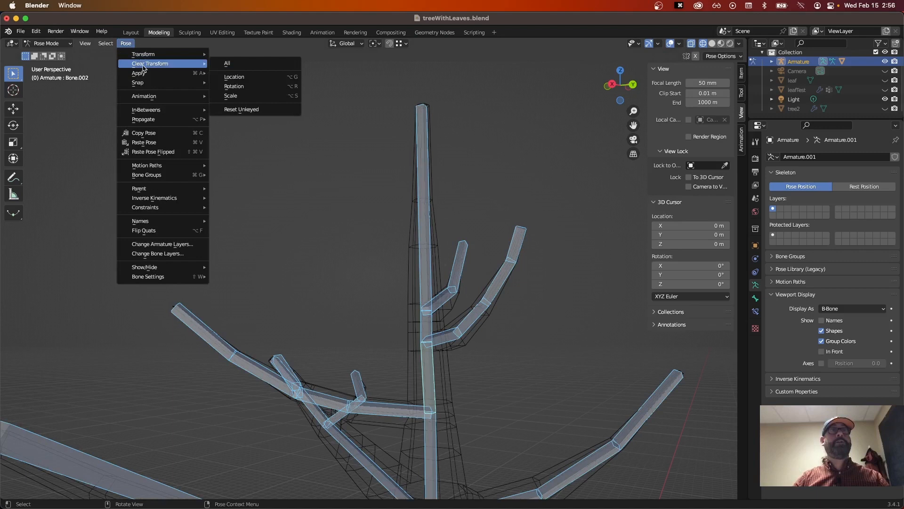
click(248, 66)
Select the short trunk bone Bone.003 between the two upper side branches.
middle_drag(513, 379, 693, 377)
click(388, 340)
middle_drag(400, 336, 469, 330)
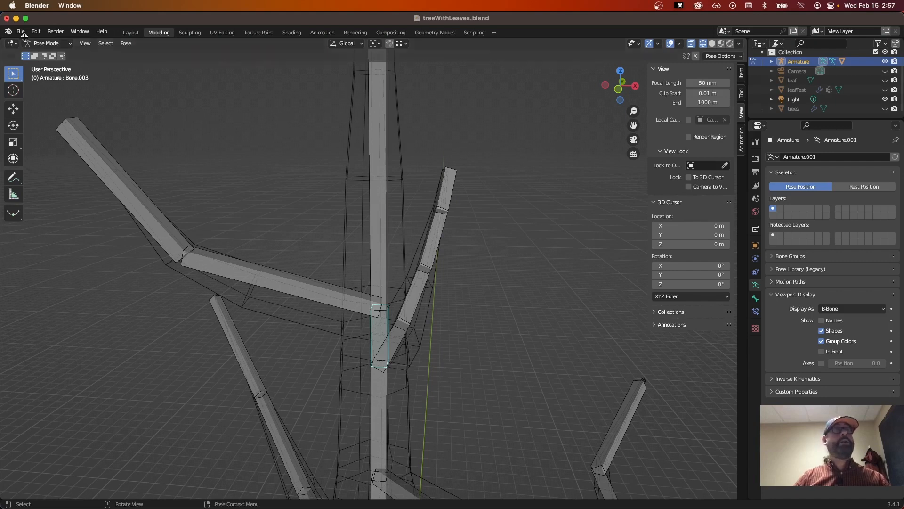
Switch to Object Mode, select the armature and add the tree mesh as the active object, and enter Weight Paint mode.
click(47, 42)
click(45, 56)
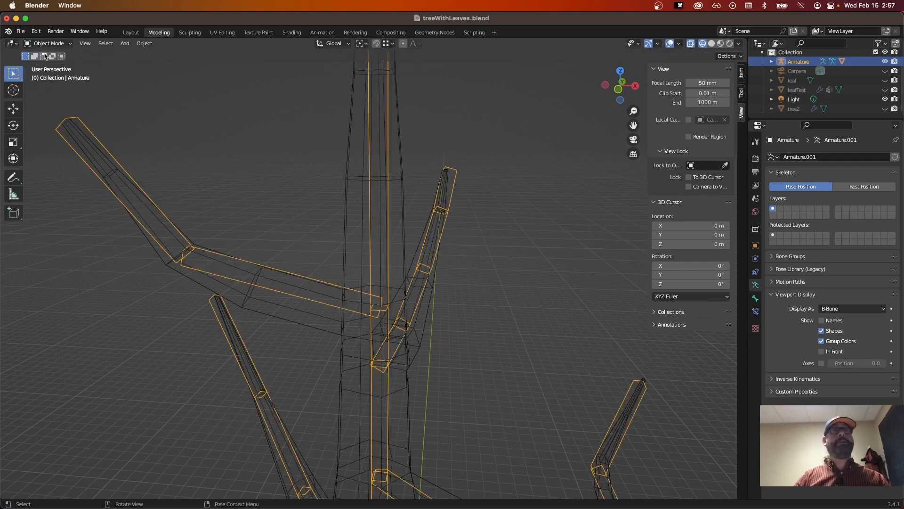
click(388, 274)
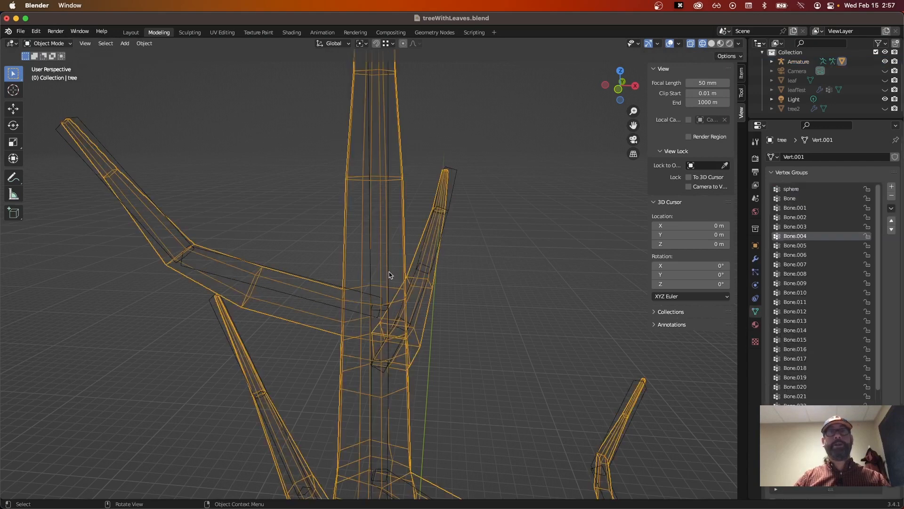
click(390, 274)
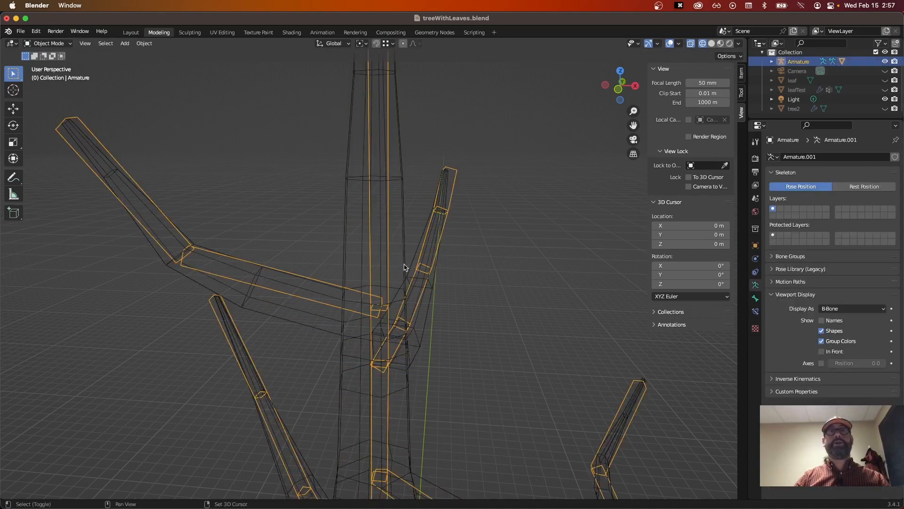
click(404, 267)
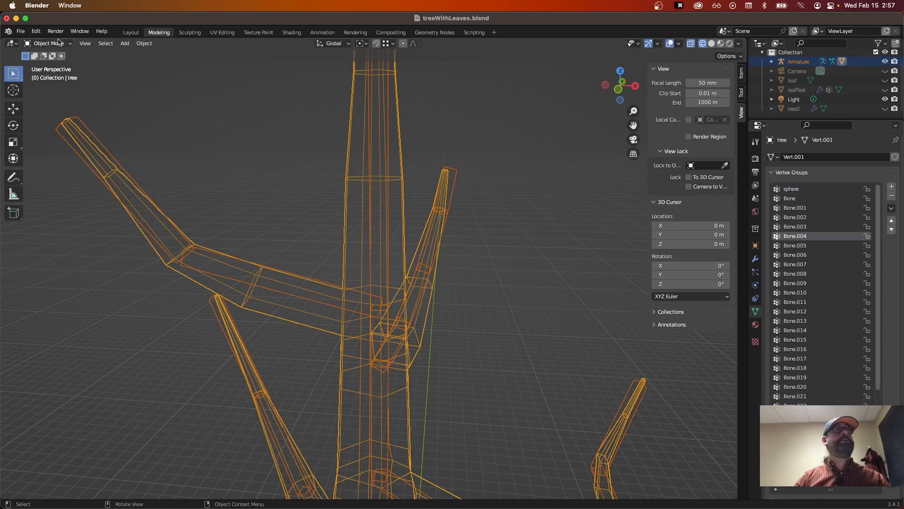
click(58, 42)
click(58, 97)
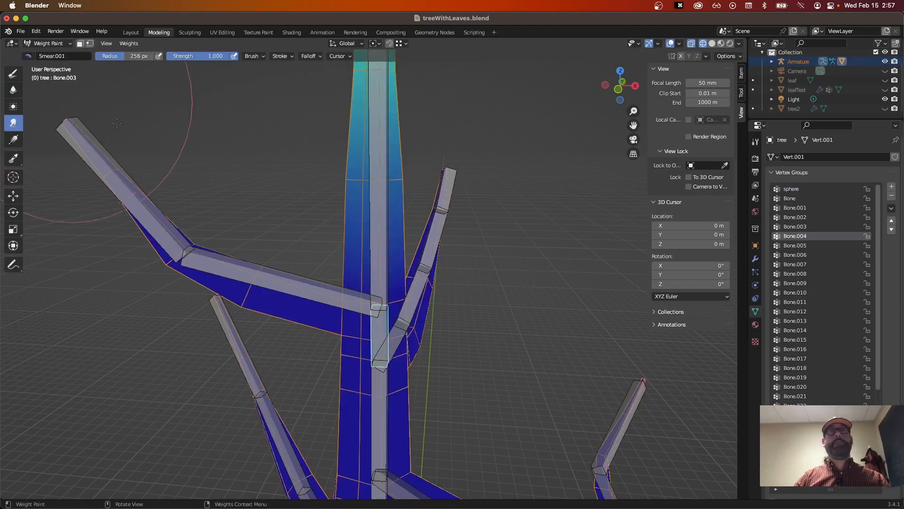
Display the weights of the short trunk bone Bone.003 between the two upper side branches for painting.
middle_drag(524, 316, 497, 326)
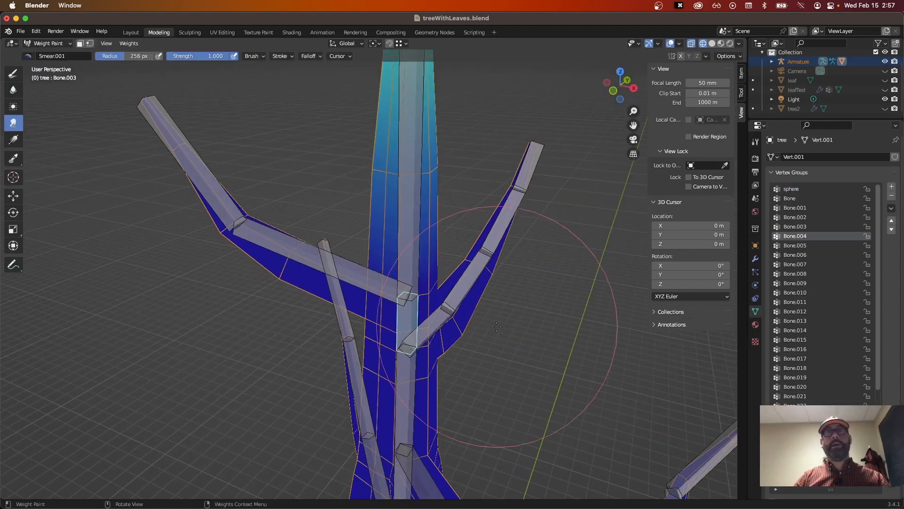
ctrl+click(410, 324)
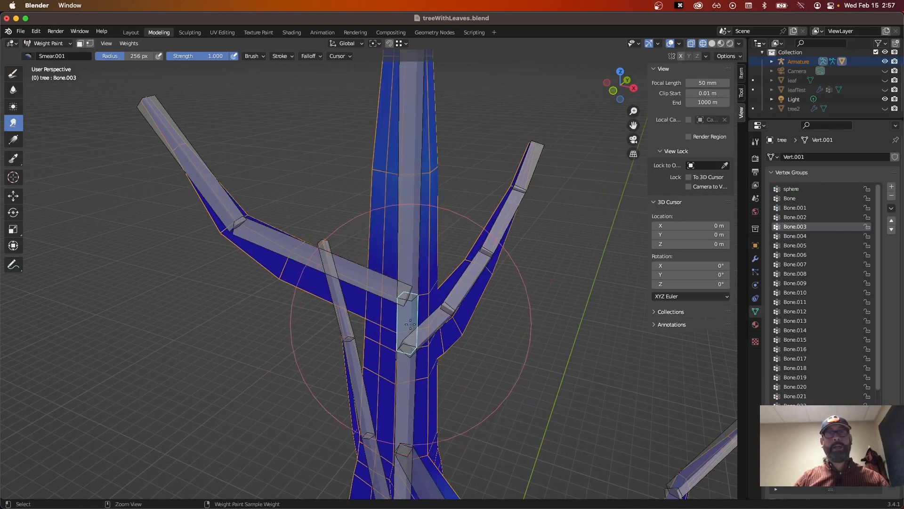
ctrl+click(411, 279)
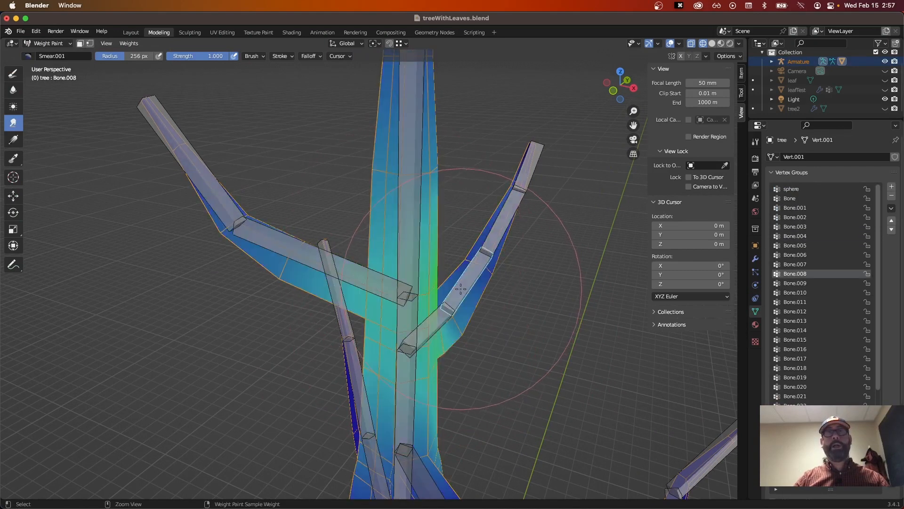
ctrl+click(410, 275)
ctrl+click(410, 316)
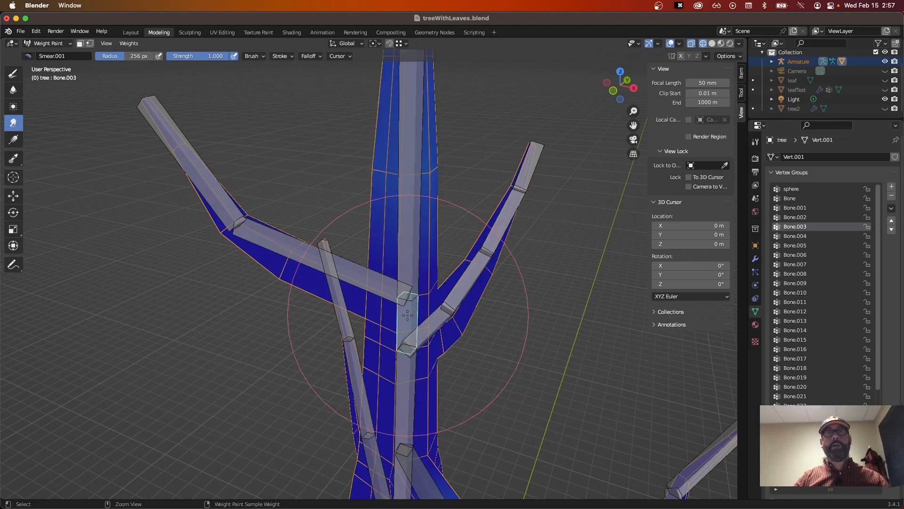
Choose the Draw weight brush and reduce its radius to 142 px.
middle_drag(485, 343, 426, 326)
scroll(426, 326, down, 8)
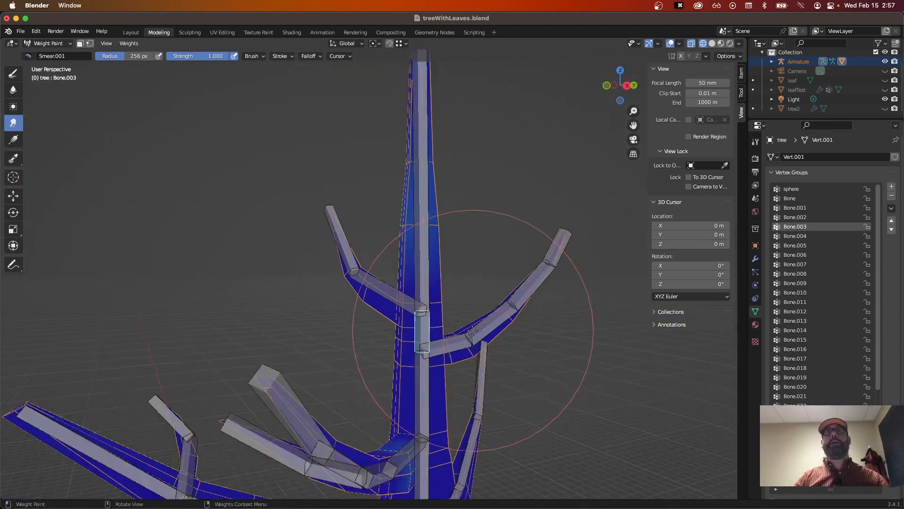
middle_drag(543, 349, 415, 395)
mouse_move(303, 414)
middle_down()
mouse_move(294, 409)
mouse_move(312, 403)
middle_up()
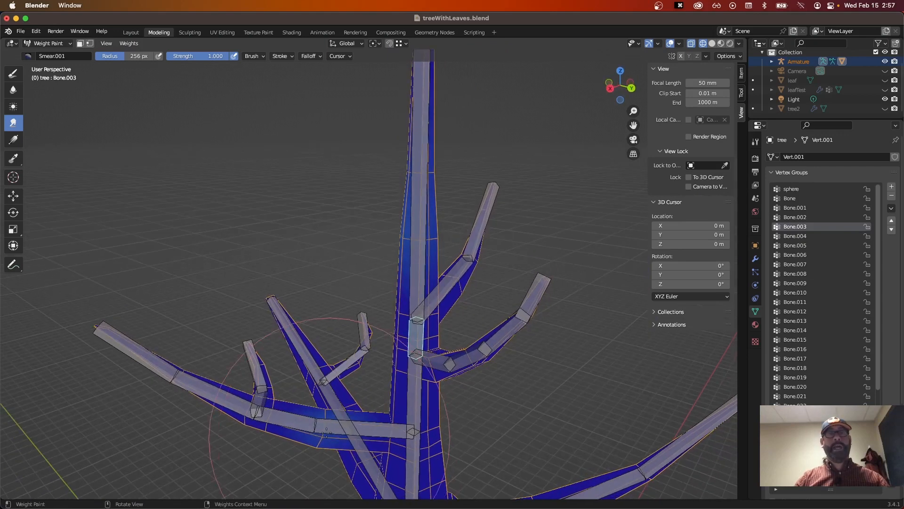
click(18, 74)
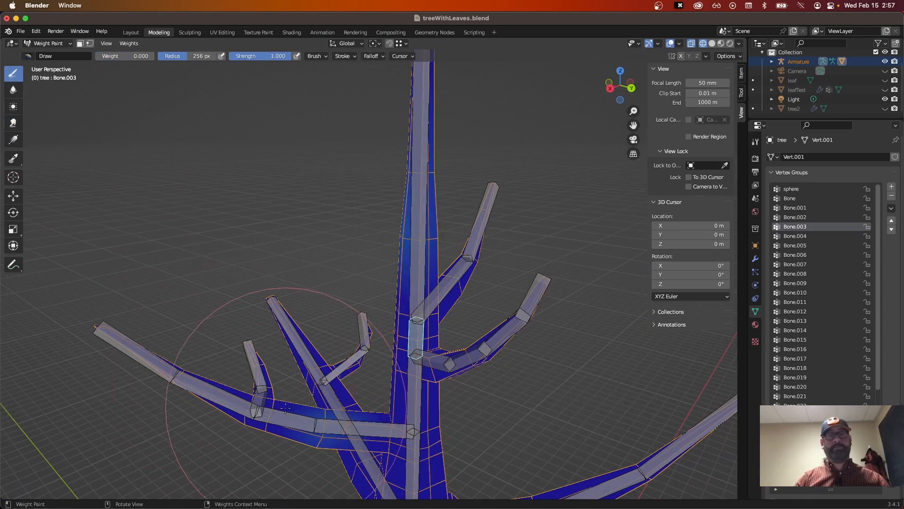
key(f)
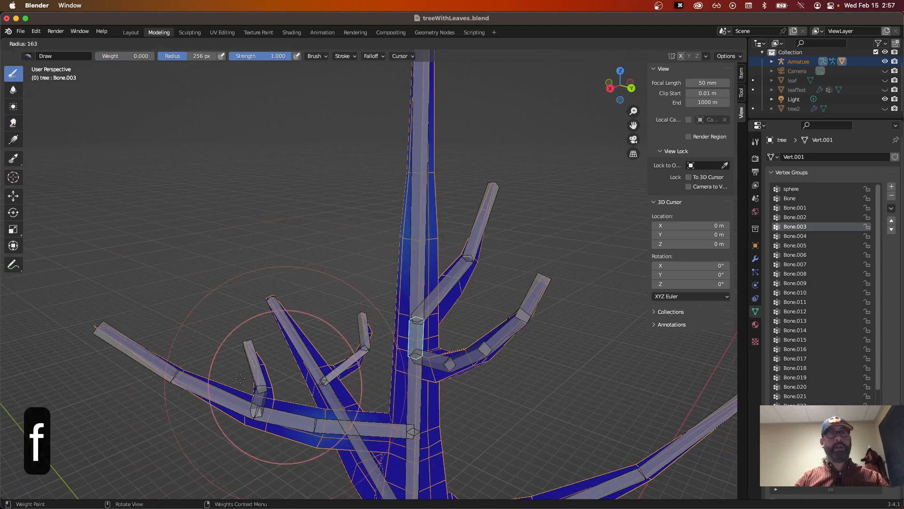
click(348, 440)
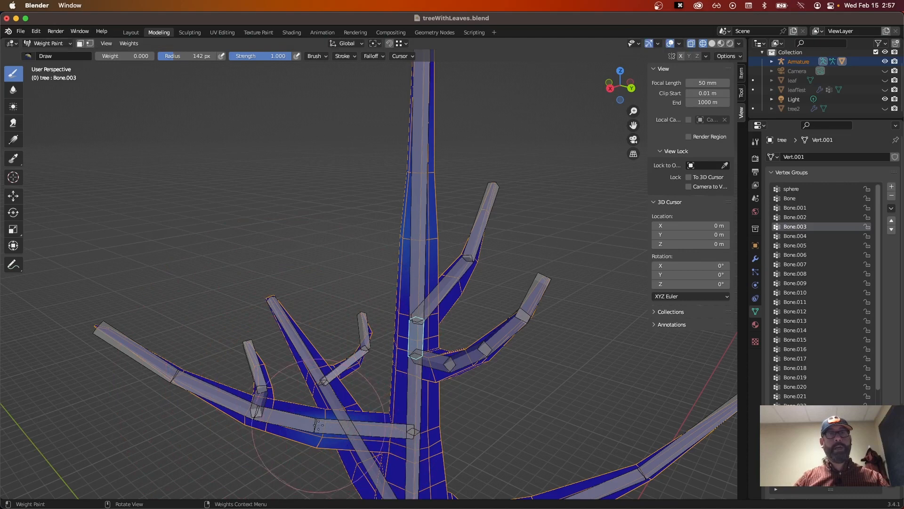
Examine Bone.003's weights on the trunk and the surrounding side branches from several angles.
middle_drag(318, 424, 424, 436)
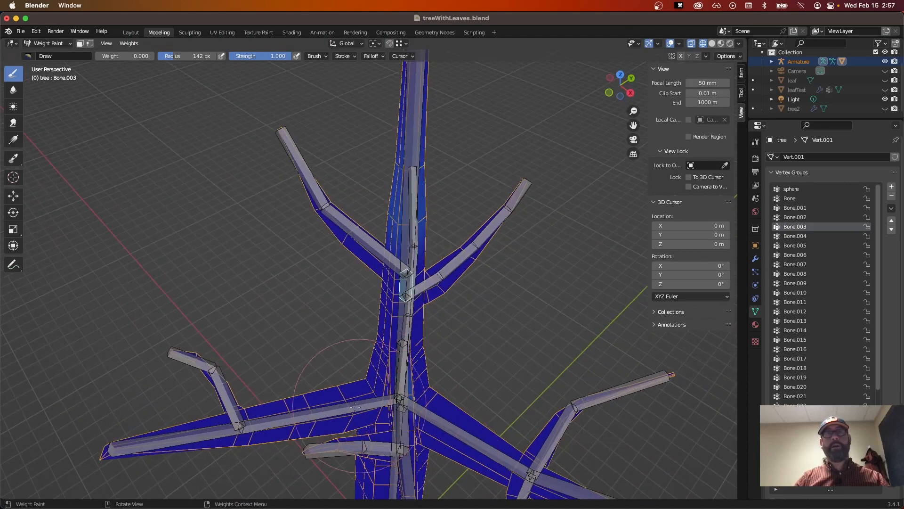
middle_drag(545, 353, 518, 410)
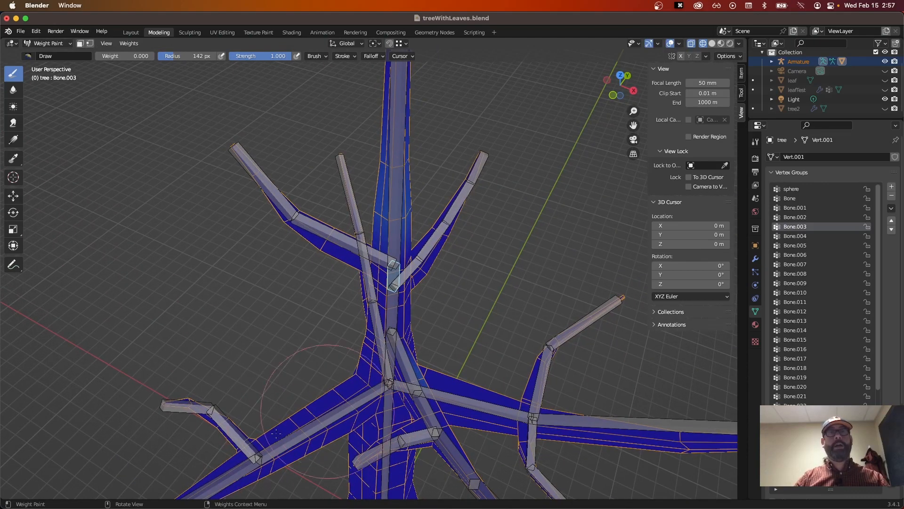
middle_drag(276, 433, 471, 409)
middle_drag(221, 447, 305, 407)
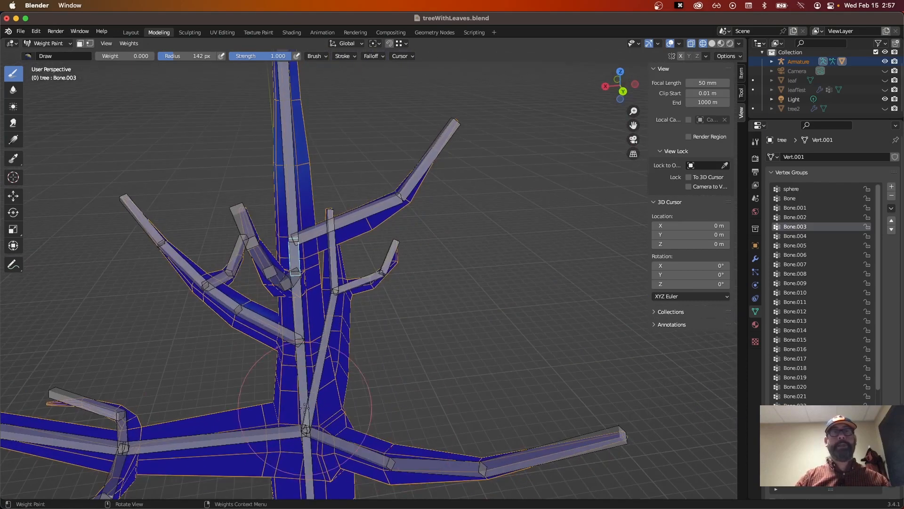
middle_drag(91, 383, 98, 462)
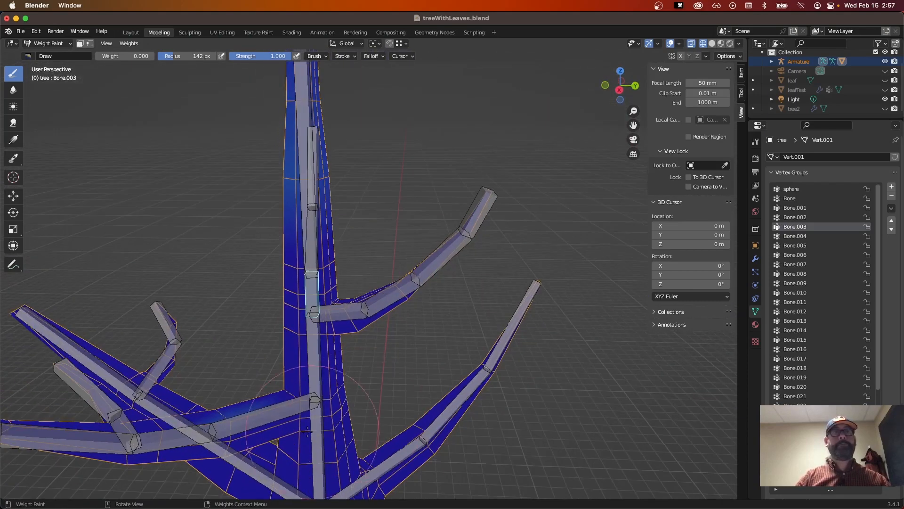
mouse_move(222, 466)
middle_down()
mouse_move(277, 418)
mouse_move(372, 384)
mouse_move(468, 376)
mouse_move(393, 474)
mouse_move(477, 467)
mouse_move(408, 423)
middle_up()
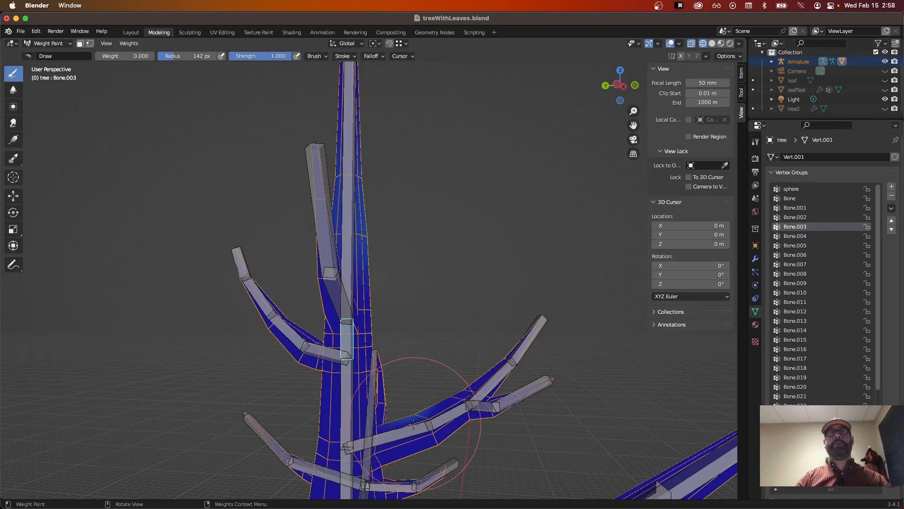
Apply a linear weight gradient with weight 0.000 from the trunk's tip down to Bone.003.
click(13, 140)
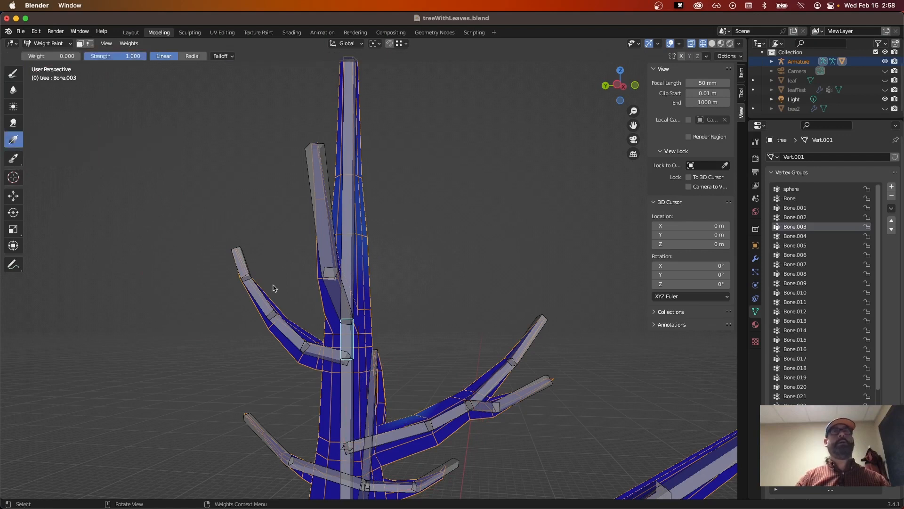
scroll(305, 323, down, 2)
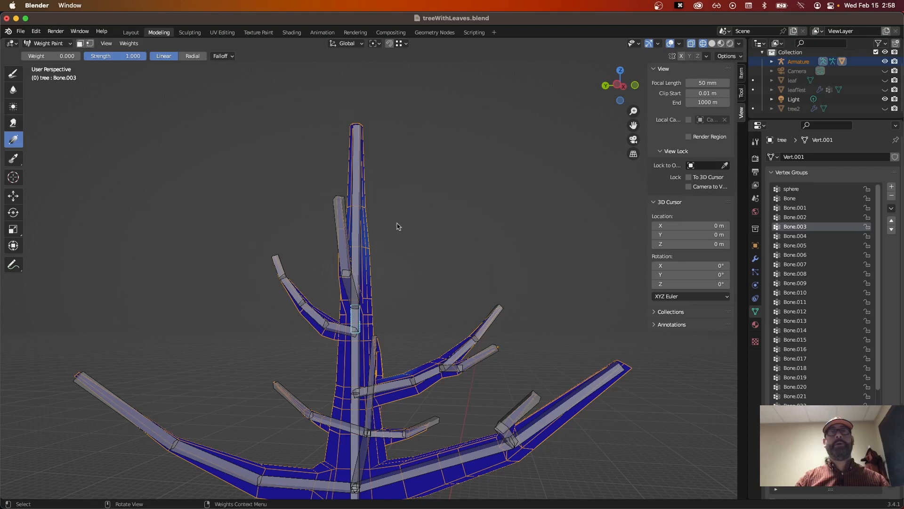
middle_drag(397, 226, 385, 285)
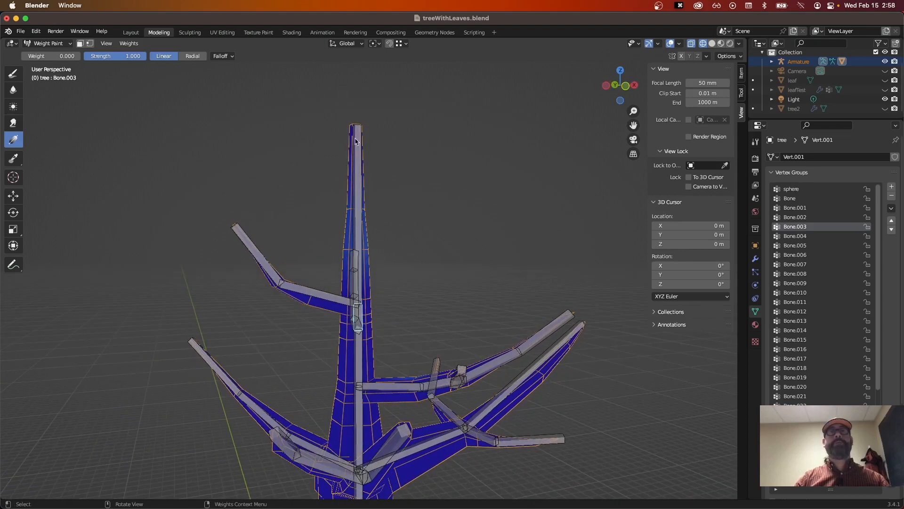
middle_drag(390, 270, 297, 323)
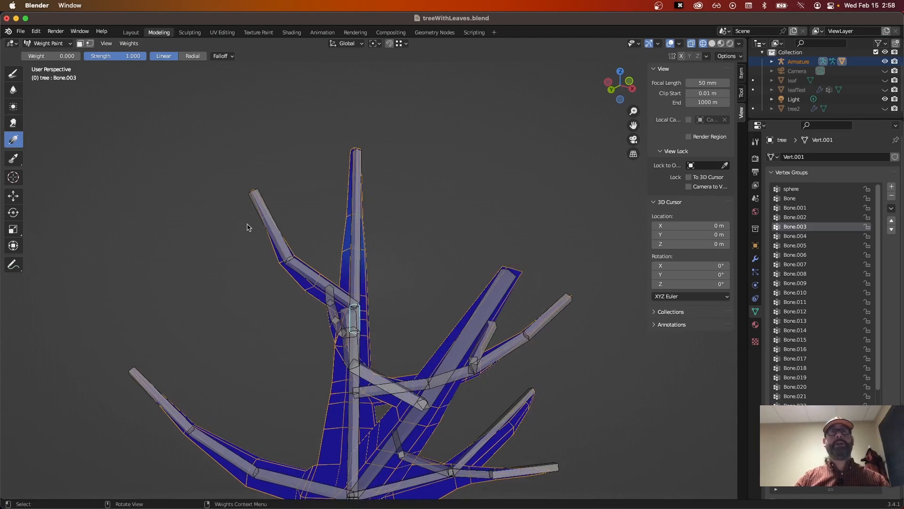
middle_drag(377, 324, 224, 353)
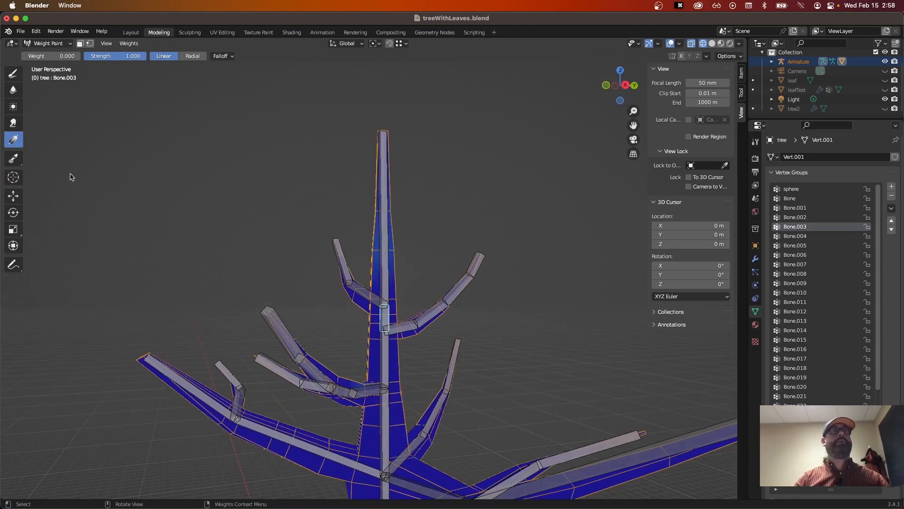
drag(385, 138, 389, 322)
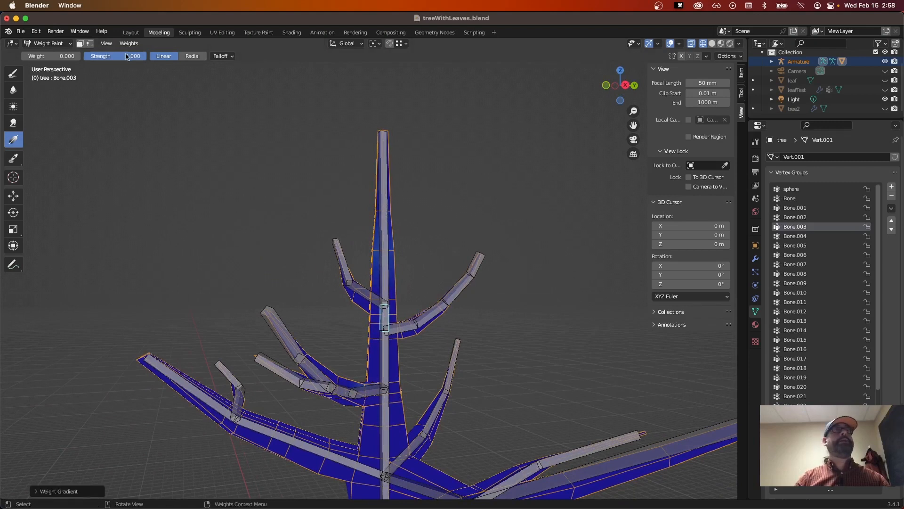
Set the gradient weight to 1.000, try a linear gradient from the trunk's tip to below the middle branches, and undo it.
drag(60, 58, 120, 58)
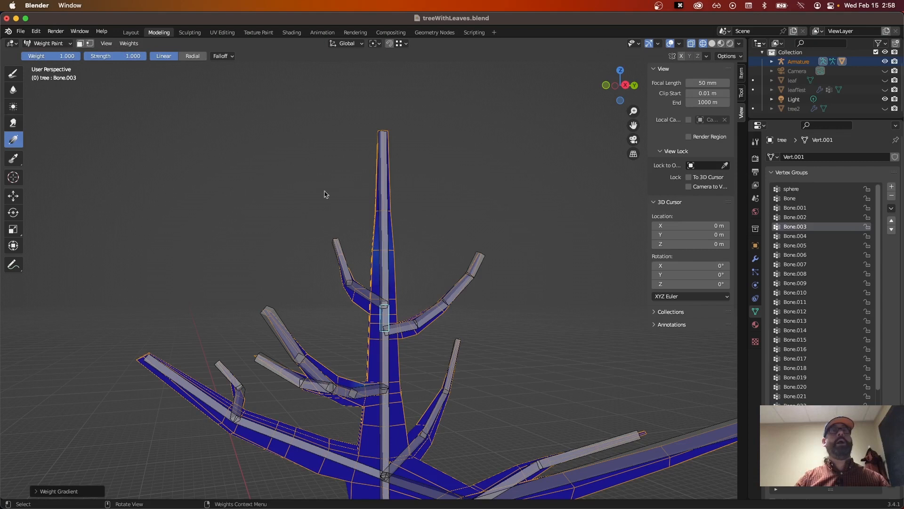
drag(383, 135, 382, 143)
drag(385, 243, 389, 415)
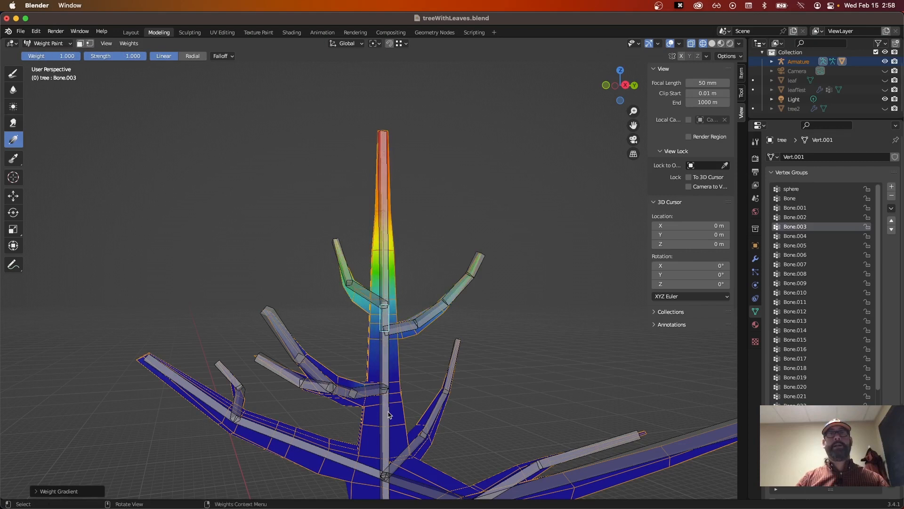
key(super+z)
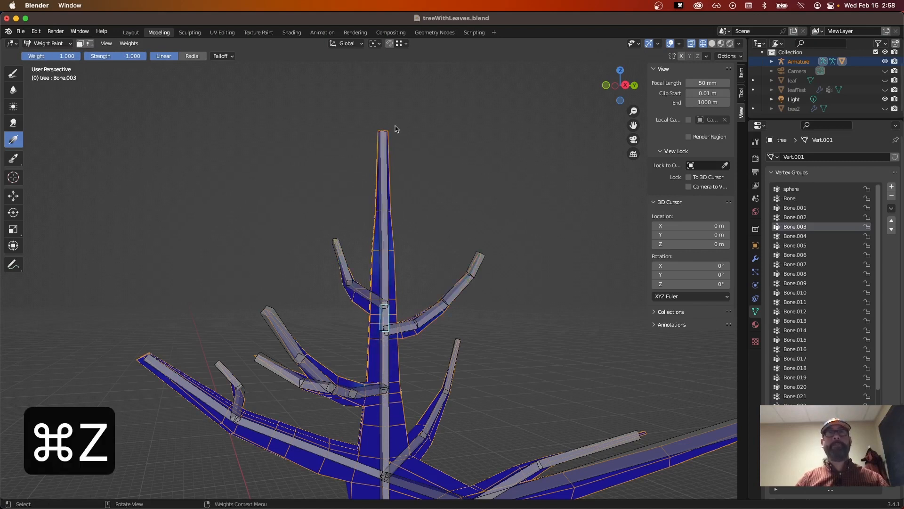
Apply a linear gradient of Bone.003 weight from the trunk's tip down to the fork of the large lower branches.
drag(383, 134, 384, 139)
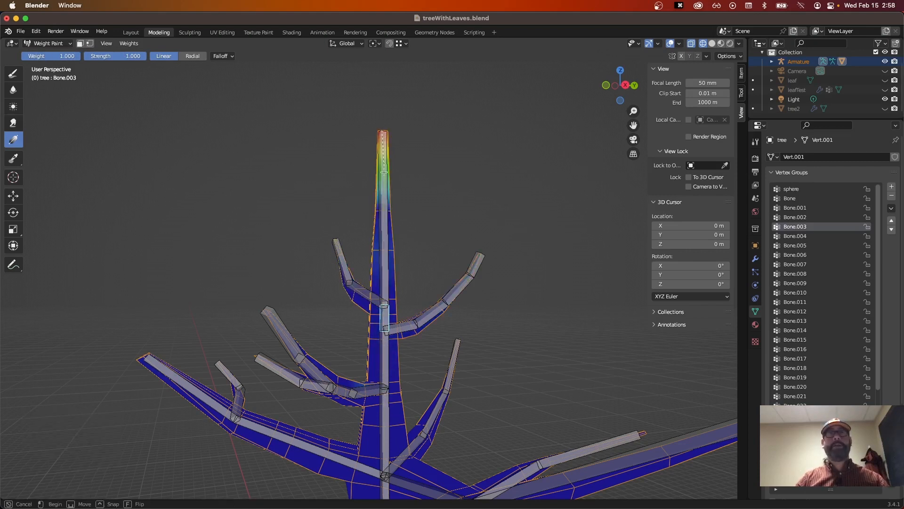
drag(384, 213, 387, 475)
middle_drag(513, 363, 347, 348)
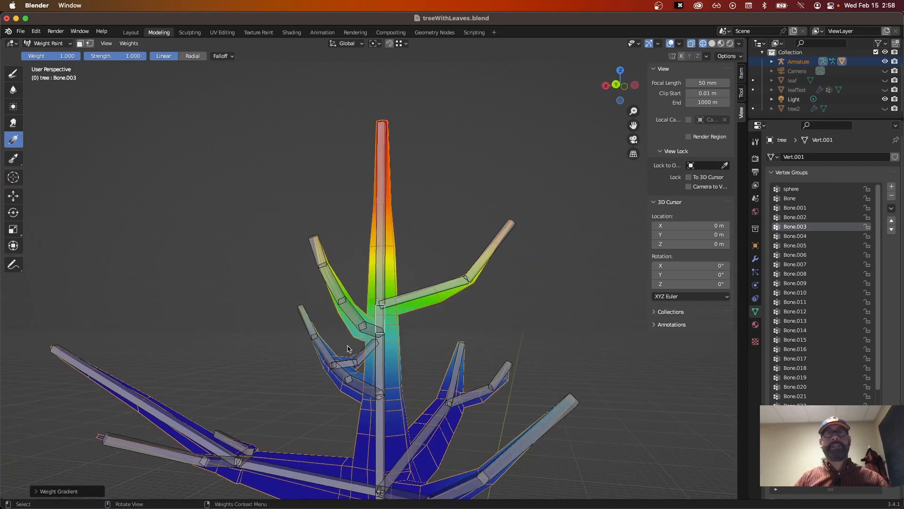
Paint Bone.003 weight 1.000 along the middle side branch below Bone.003 using the Draw brush with a 56 px radius.
middle_drag(522, 362, 402, 398)
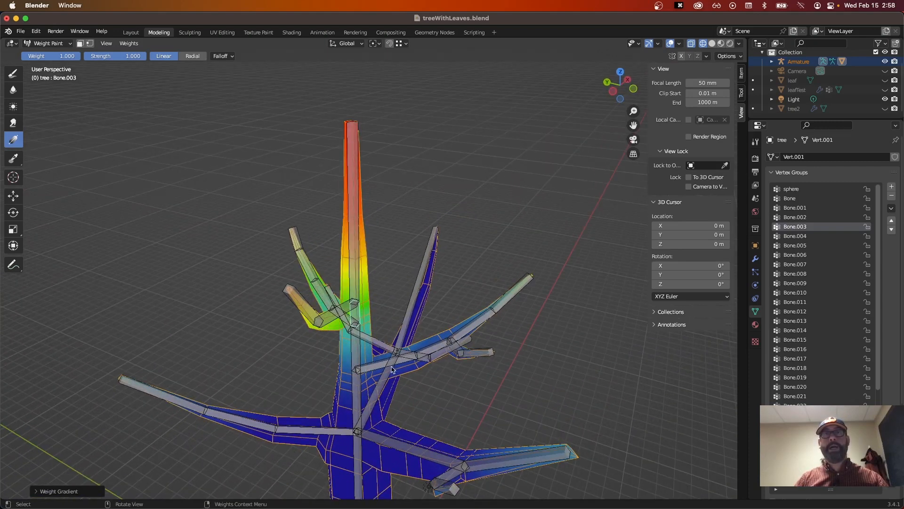
click(13, 74)
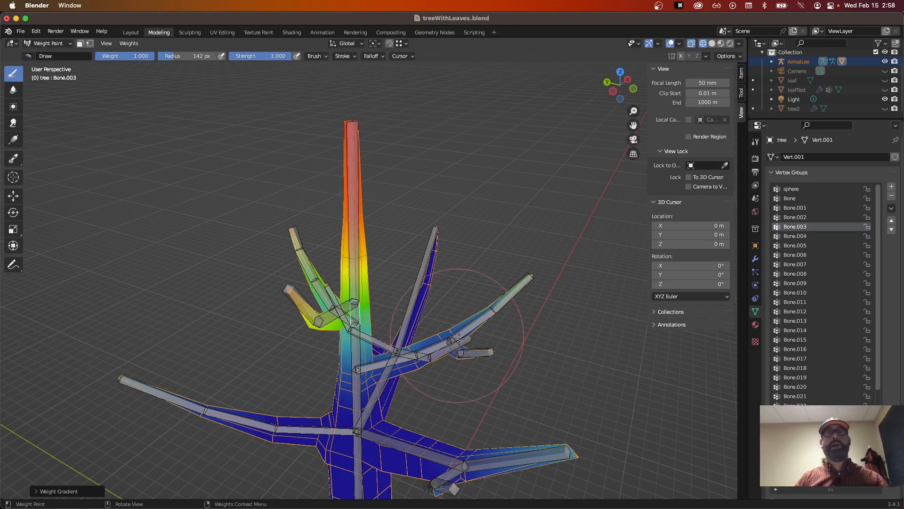
key(f)
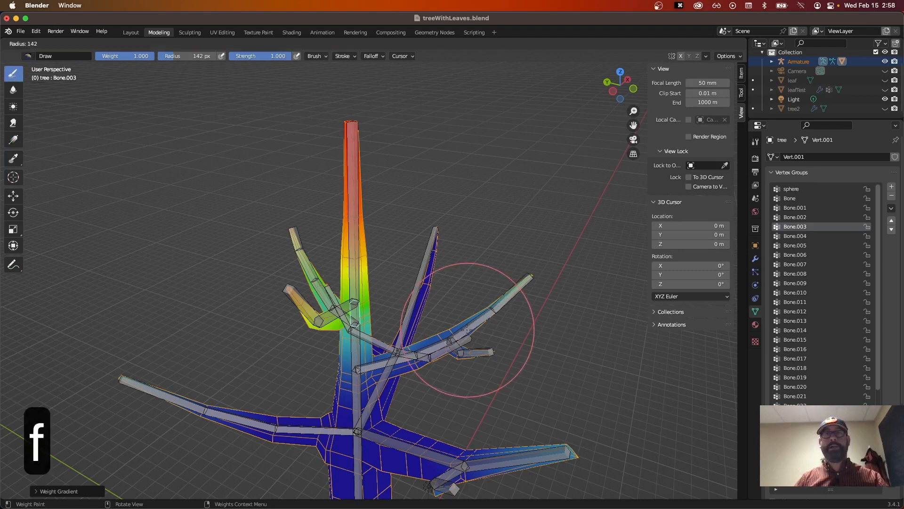
click(429, 334)
drag(428, 333, 476, 318)
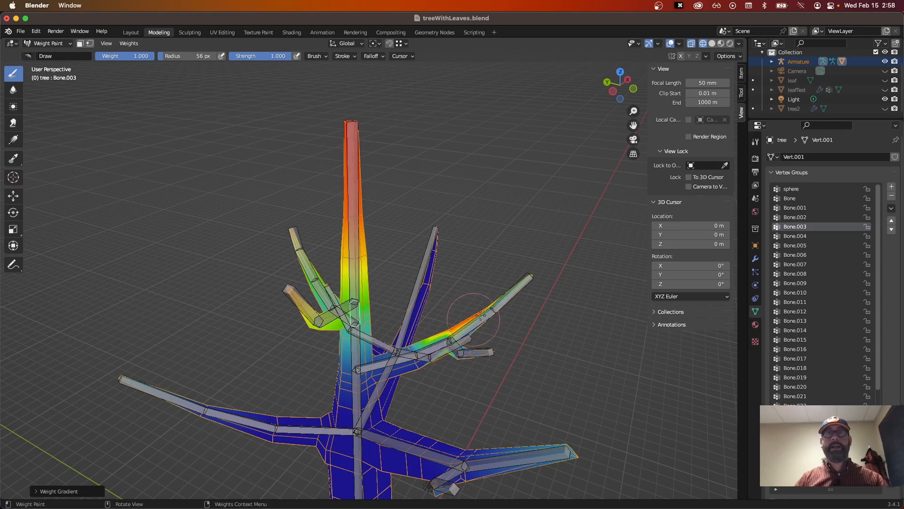
mouse_move(529, 298)
mouse_down()
mouse_move(431, 347)
mouse_move(417, 344)
mouse_up()
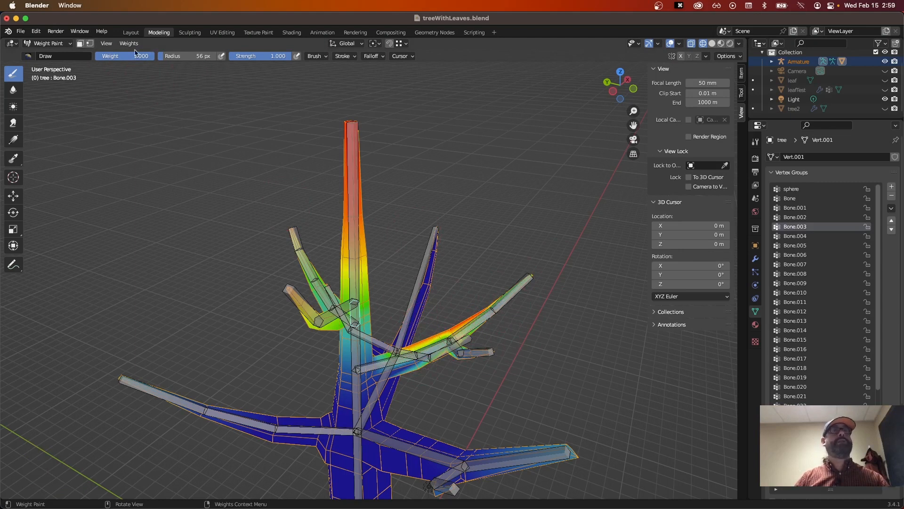
Undo the Bone.003 stroke on the middle side branch and paint along that branch with brush weight 0.
key(super+z)
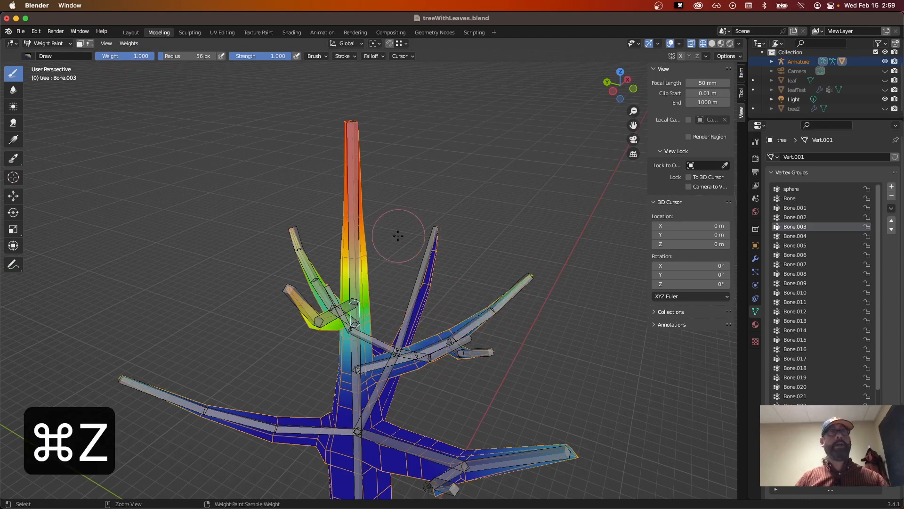
click(144, 56)
text(0)
key(Return)
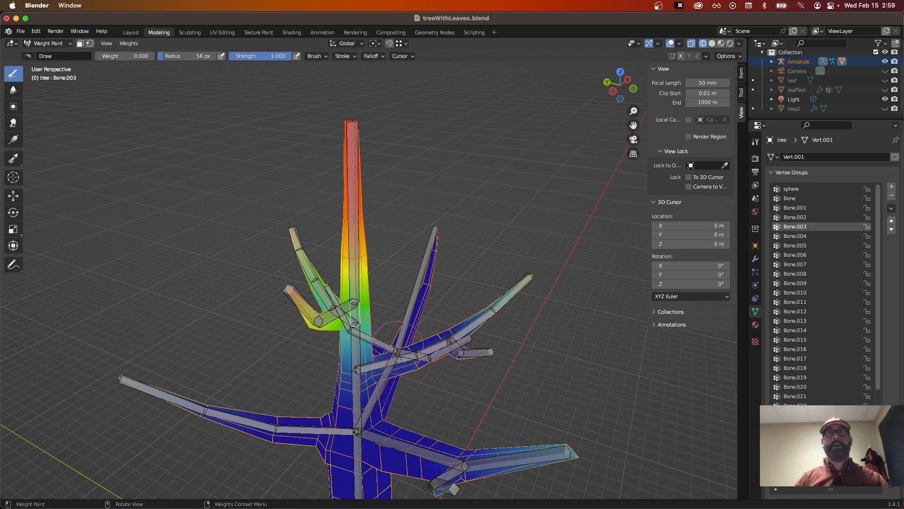
drag(401, 362, 496, 318)
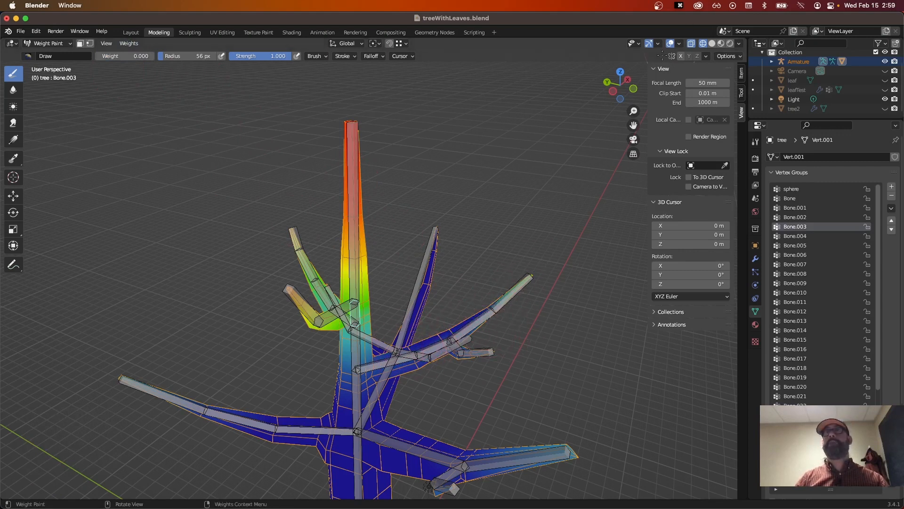
Hide armatures in the viewport and apply a linear Bone.003 gradient of weight 0.000 from the middle side branch's tip toward the trunk.
click(633, 44)
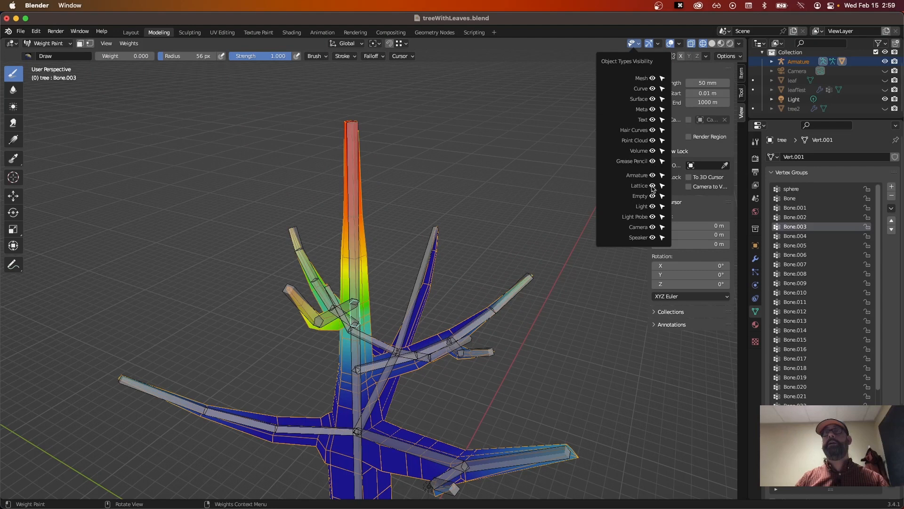
click(653, 175)
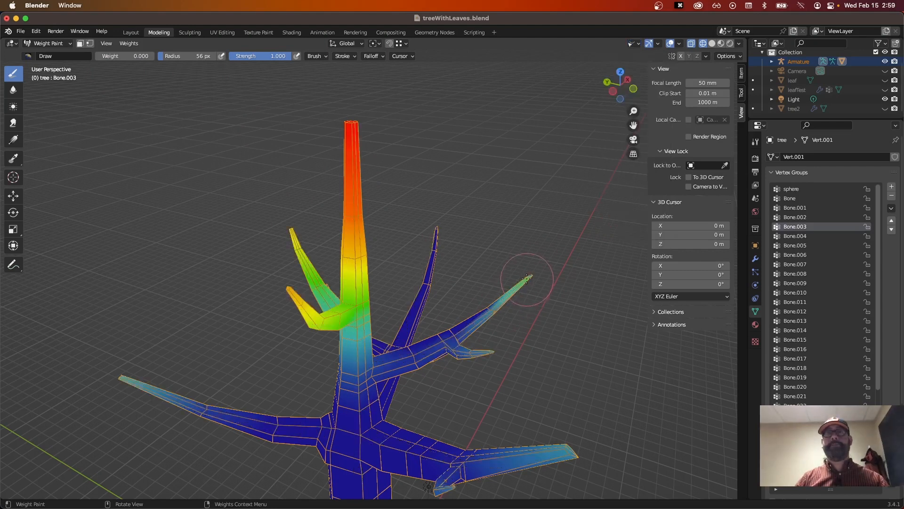
mouse_move(620, 335)
middle_down()
mouse_move(540, 296)
mouse_move(545, 328)
middle_up()
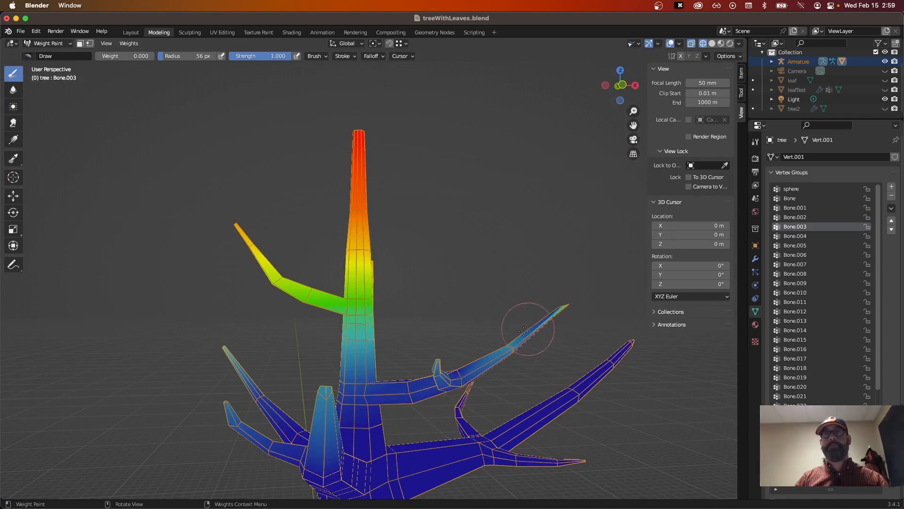
click(11, 141)
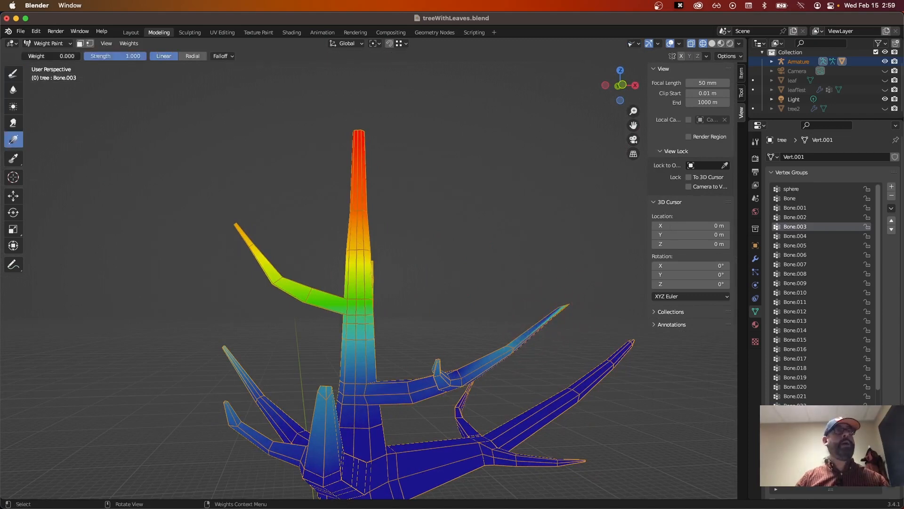
middle_drag(484, 314, 511, 314)
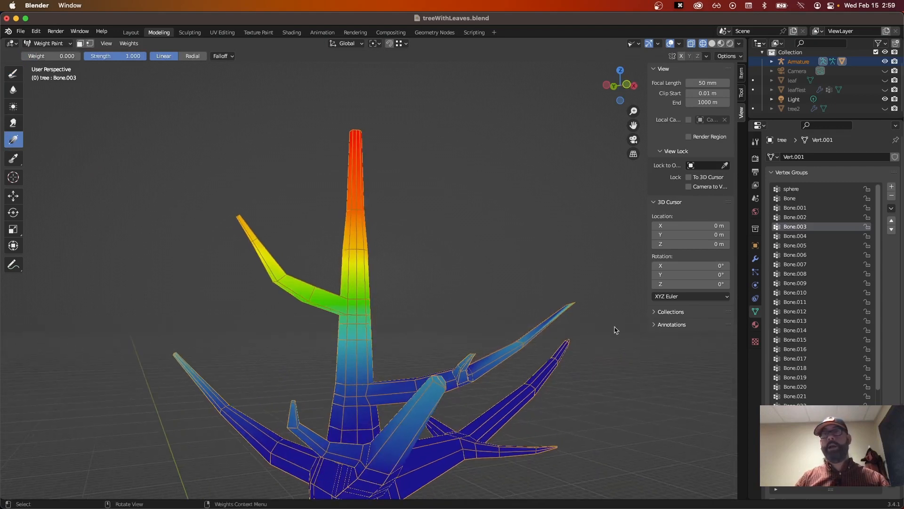
drag(579, 299, 413, 406)
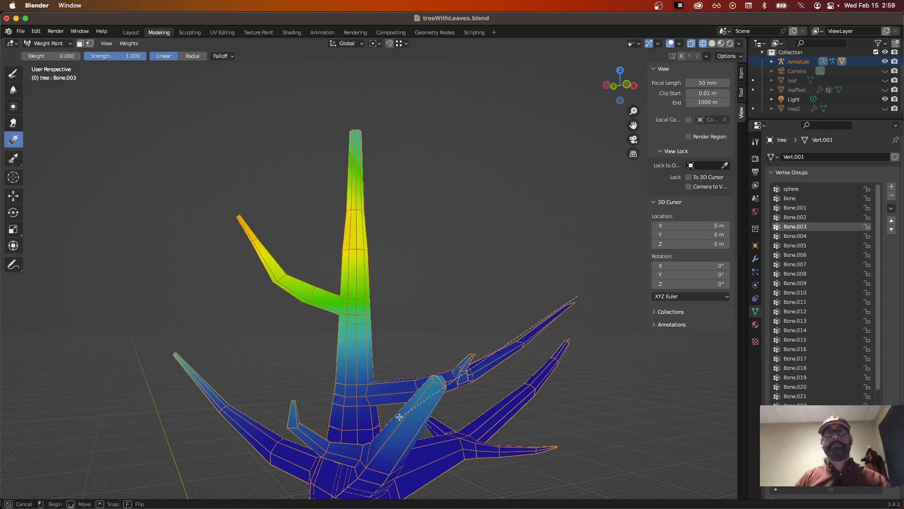
Try a linear gradient of weight 0.000 from the tip of the opposite large branch toward the trunk, and undo it.
middle_drag(579, 394, 397, 430)
drag(275, 262, 340, 342)
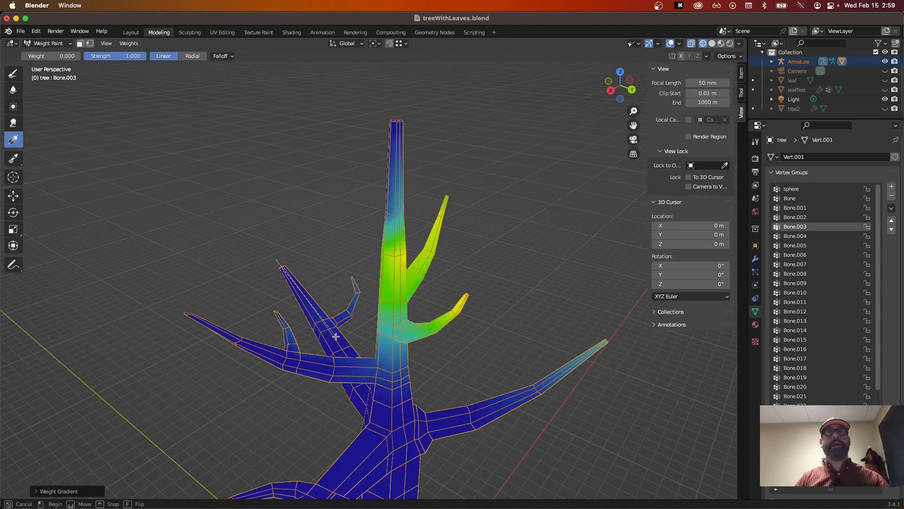
key(super+z)
Apply linear Bone.003 gradients of weight 0.000 across the lower and middle side branches from several view angles.
middle_drag(480, 302, 518, 227)
drag(622, 269, 422, 292)
middle_drag(578, 288, 382, 296)
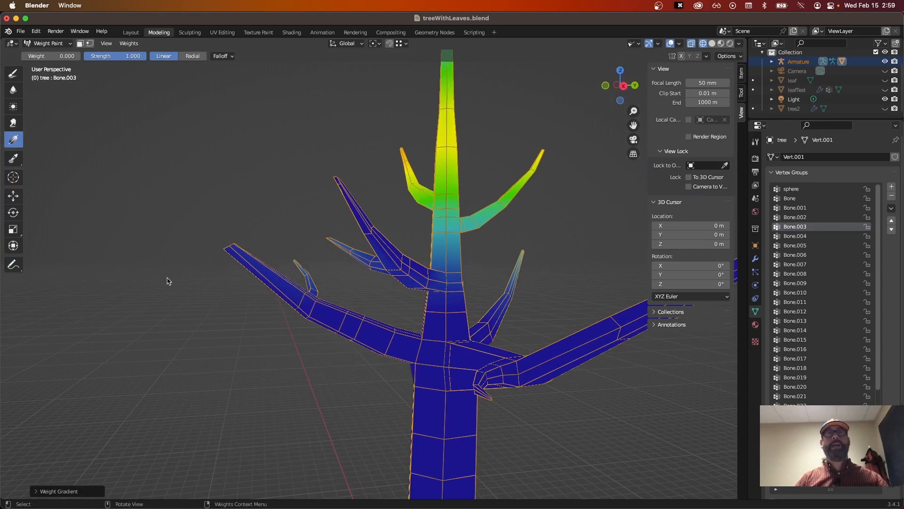
drag(170, 272, 253, 284)
drag(335, 294, 413, 262)
Try another short linear gradient beside the small middle side branch and undo it.
middle_drag(301, 236, 320, 241)
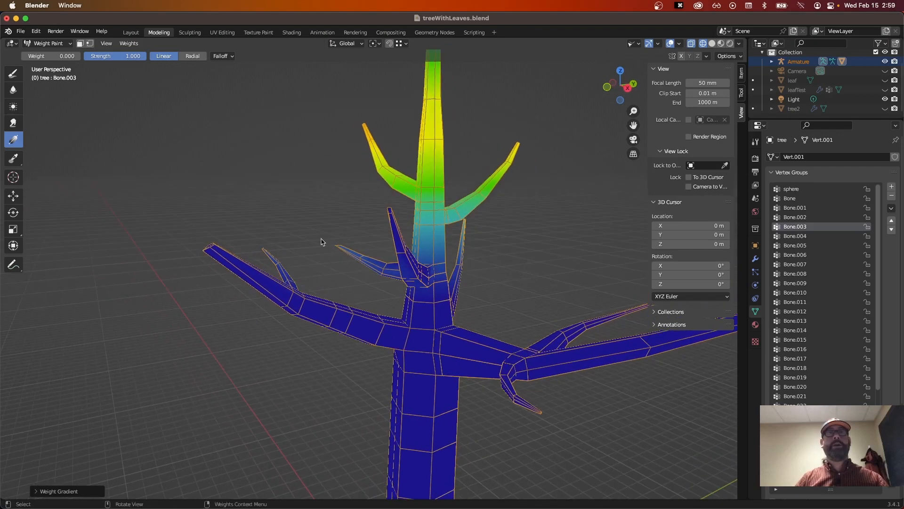
drag(321, 240, 290, 229)
key(super+z)
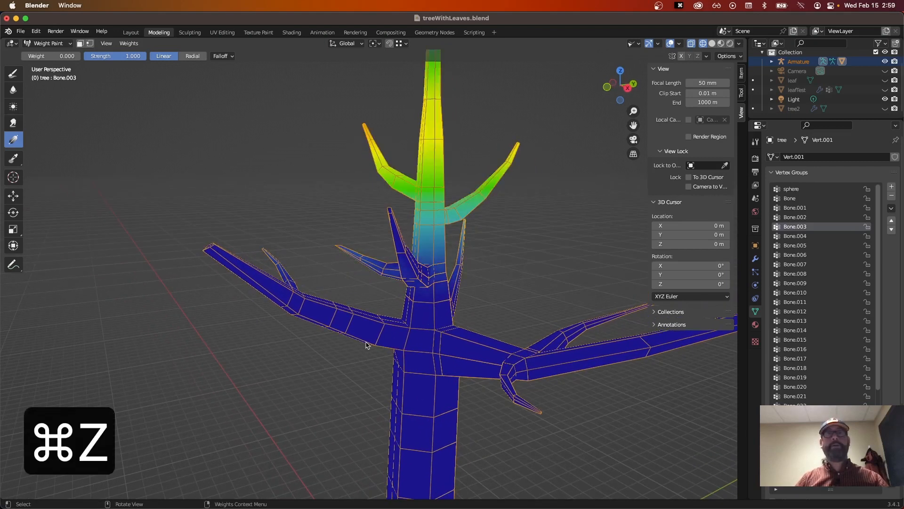
Activate the Smear brush with a 56 px radius for the Bone.003 weights.
middle_drag(387, 344, 396, 356)
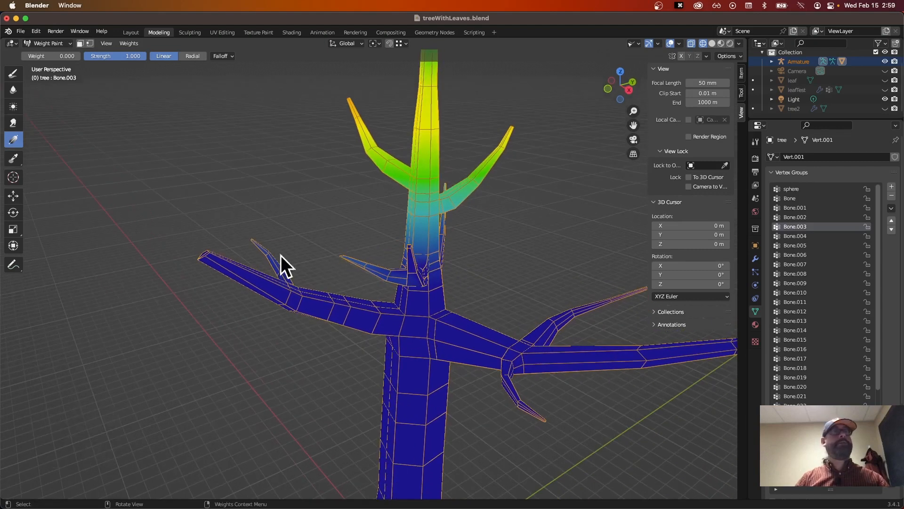
click(14, 123)
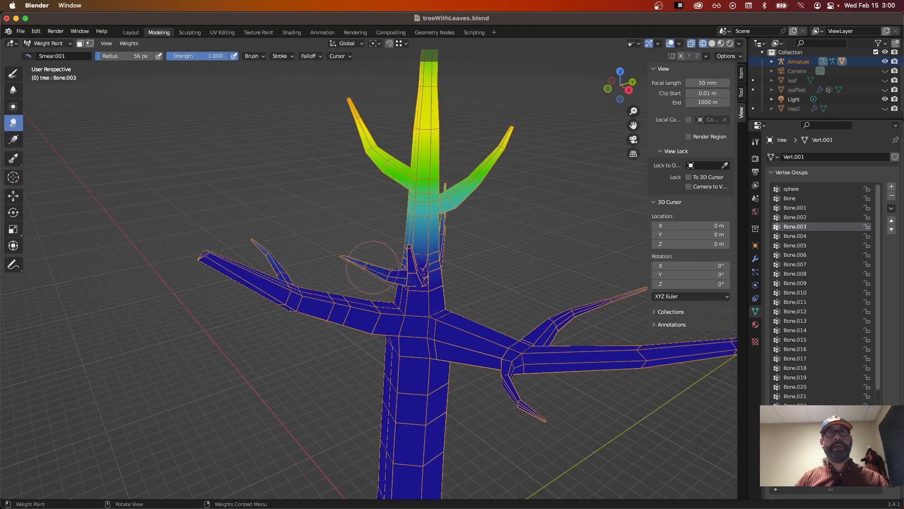
middle_drag(372, 269, 445, 296)
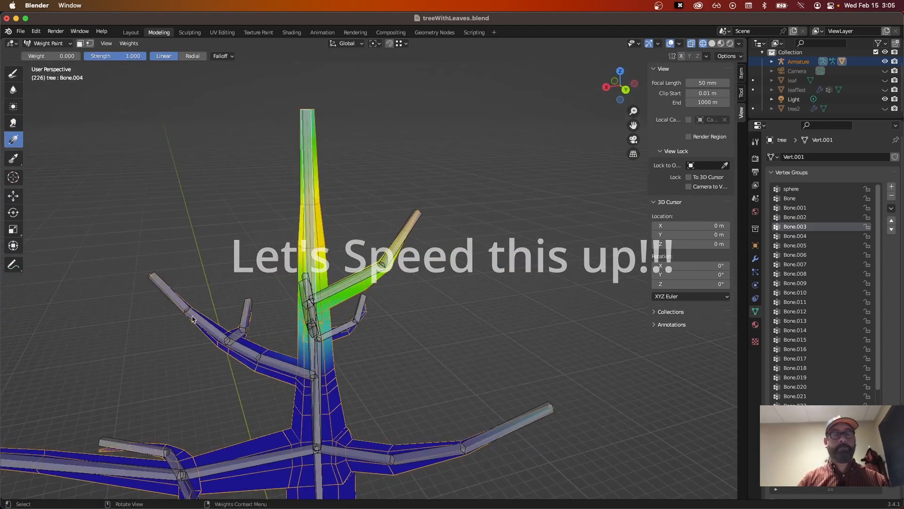
Activate the Draw brush with weight 0.000 and go through the branch bones, ending with Bone.020 active.
ctrl+click(283, 362)
middle_drag(301, 367, 311, 405)
click(14, 74)
mouse_move(330, 495)
middle_down()
mouse_move(339, 480)
mouse_move(327, 207)
mouse_move(359, 410)
mouse_move(515, 461)
mouse_move(480, 438)
middle_up()
ctrl+click(425, 341)
ctrl+click(373, 340)
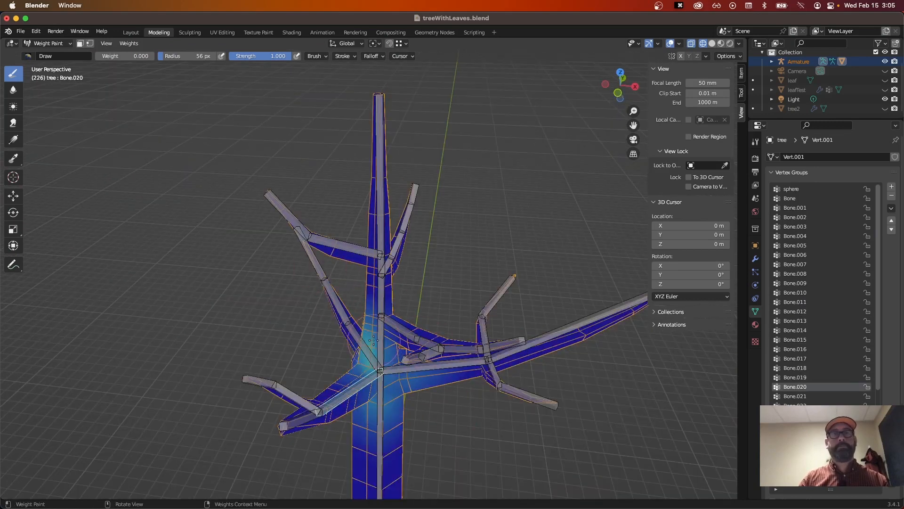
Examine the weight influence of the side-branch bones one after another, finishing on Bone.016.
middle_drag(301, 426, 490, 279)
ctrl+click(481, 256)
ctrl+click(535, 241)
middle_drag(626, 384, 454, 397)
ctrl+click(518, 247)
ctrl+click(477, 193)
ctrl+click(435, 206)
ctrl+click(340, 194)
middle_drag(447, 155, 348, 188)
ctrl+click(294, 214)
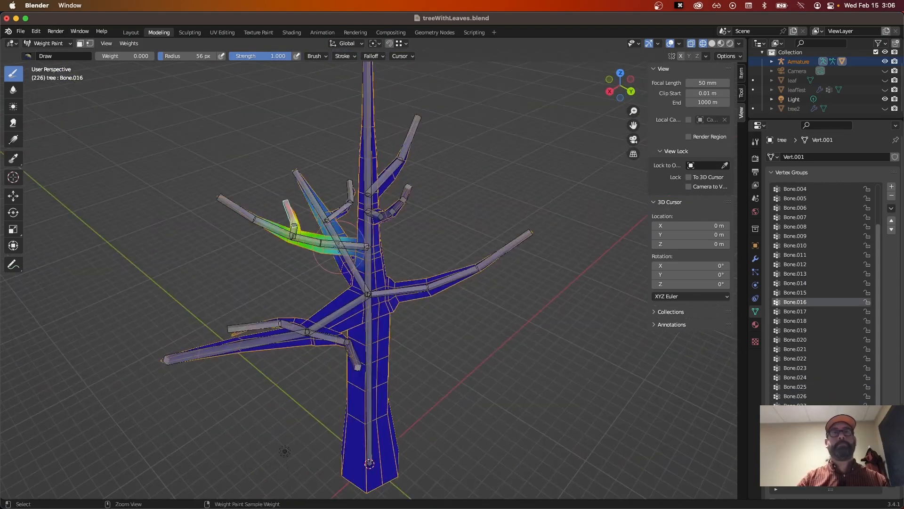
Examine the weights of three more branch bones around the trunk.
ctrl+click(356, 247)
mouse_move(325, 297)
middle_down()
mouse_move(375, 289)
mouse_move(452, 302)
mouse_move(508, 282)
middle_up()
ctrl+click(278, 205)
ctrl+click(113, 235)
mouse_move(235, 292)
middle_down()
mouse_move(320, 329)
mouse_move(358, 452)
middle_up()
Enlarge the Draw brush radius to 113 px and make Bone.026 the active bone.
key(f)
click(383, 460)
middle_drag(384, 415, 471, 442)
ctrl+click(459, 258)
ctrl+click(516, 246)
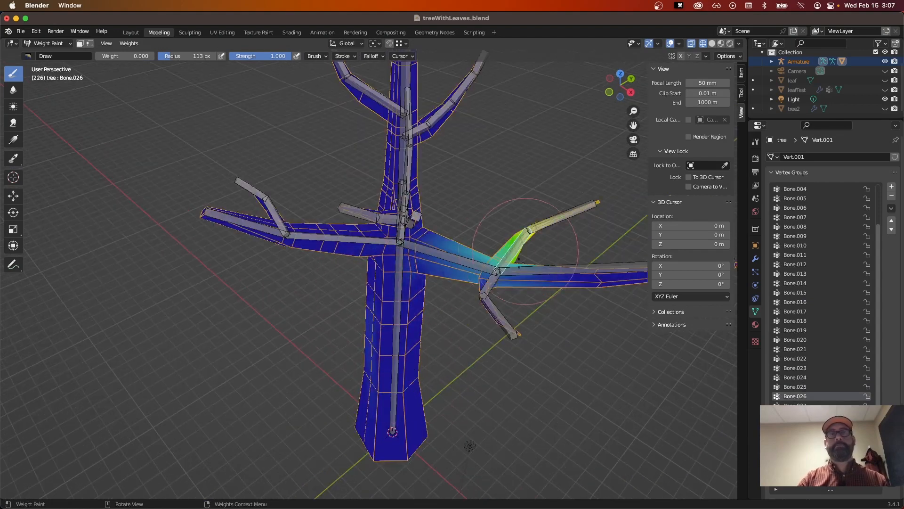
Select further lower-branch bones and paint weight 0.000 over unwanted influence with the 113 px Draw brush.
ctrl+click(495, 301)
mouse_move(423, 419)
middle_down()
mouse_move(398, 382)
mouse_move(448, 428)
mouse_move(343, 375)
mouse_move(330, 302)
mouse_move(348, 237)
mouse_move(462, 345)
middle_up()
scroll(462, 345, down, 4)
ctrl+click(451, 210)
scroll(444, 334, up, 3)
drag(444, 335, 423, 424)
mouse_move(423, 424)
middle_down()
mouse_move(414, 377)
mouse_move(333, 339)
middle_up()
scroll(333, 340, up, 4)
drag(333, 340, 400, 400)
middle_drag(400, 400, 311, 356)
drag(312, 357, 363, 300)
middle_drag(363, 301, 282, 348)
Make Bone.017 the active bone and check its weights on the tree.
scroll(283, 349, down, 3)
ctrl+click(259, 241)
middle_drag(282, 301, 325, 283)
Return to Object Mode with the armature selected and set the viewport to solid shading.
click(49, 43)
click(49, 54)
click(264, 266)
click(711, 44)
middle_drag(471, 273, 390, 284)
scroll(391, 285, down, 4)
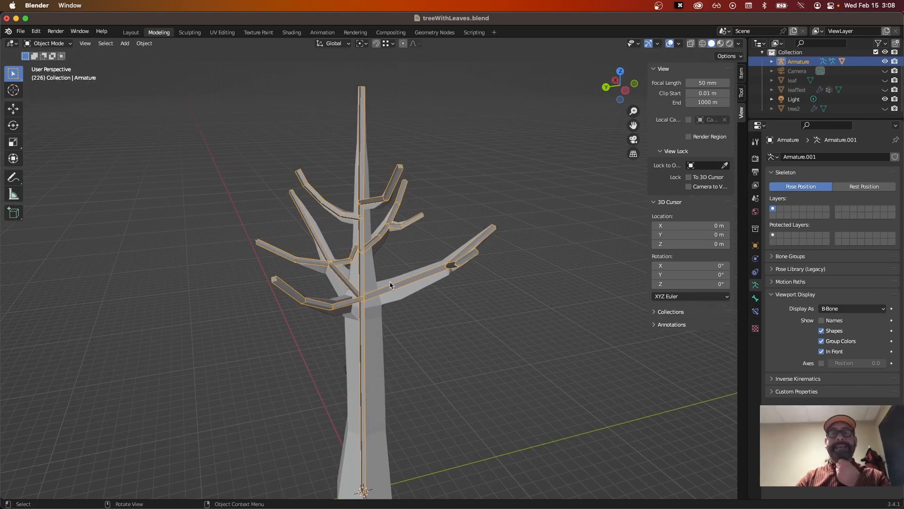
middle_drag(366, 234, 363, 215)
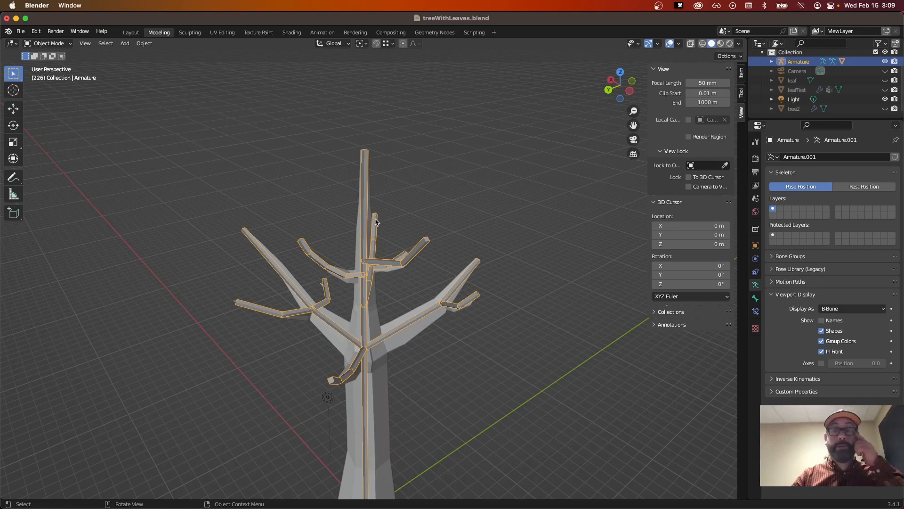
Reselect the armature and switch it to Pose Mode.
click(384, 194)
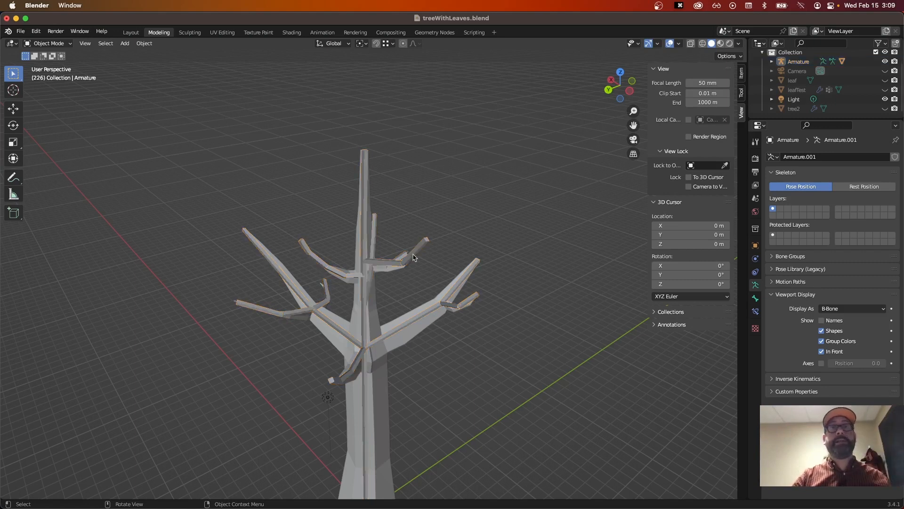
click(414, 256)
middle_drag(452, 256, 359, 259)
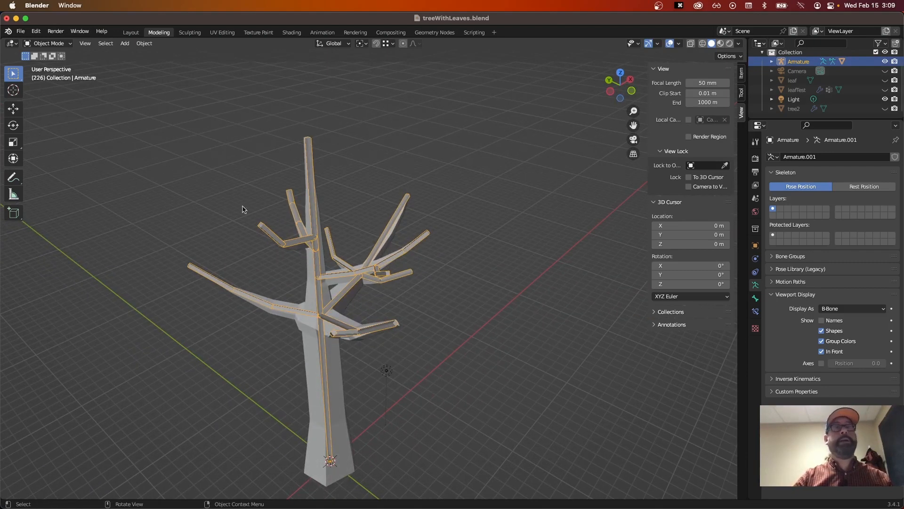
click(66, 43)
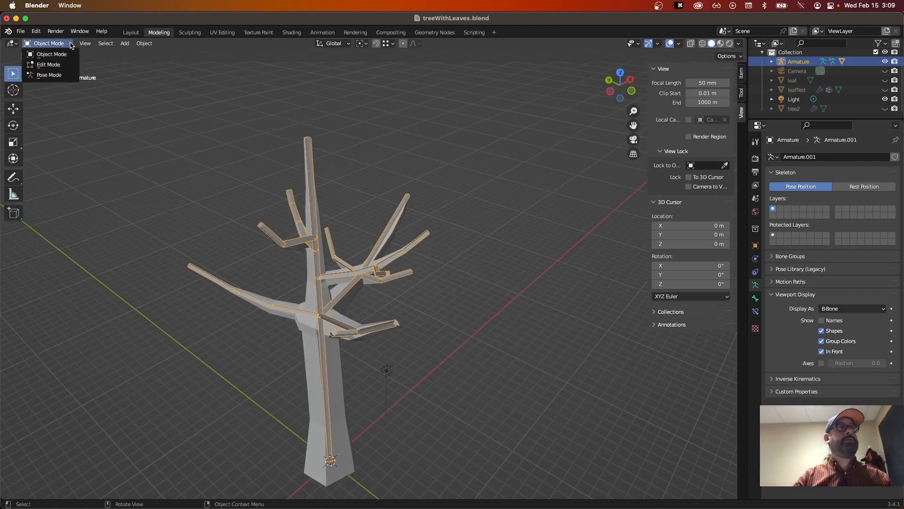
click(47, 71)
Try a small rotation of Bone.006 at the end of the upper side branch and clear its pose transform.
middle_drag(303, 250, 414, 247)
scroll(511, 264, up, 4)
shift+middle_drag(523, 258, 477, 274)
key(r)
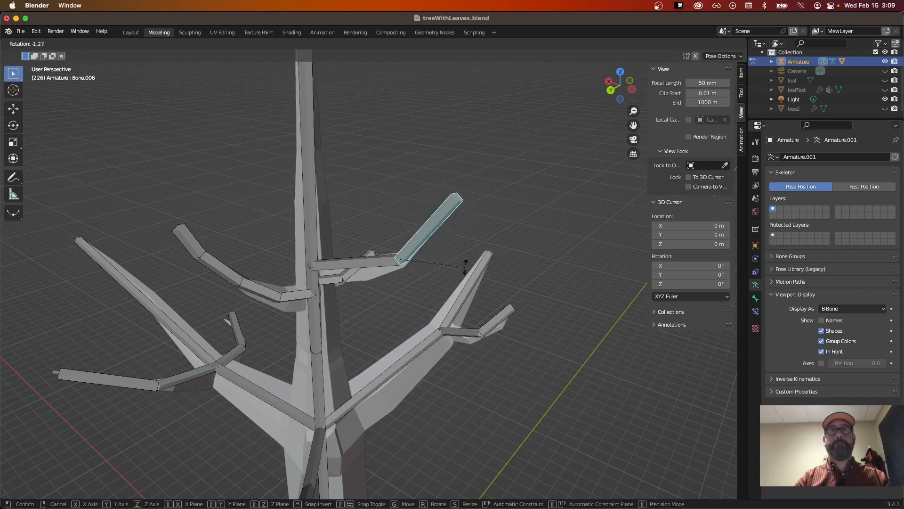
click(468, 270)
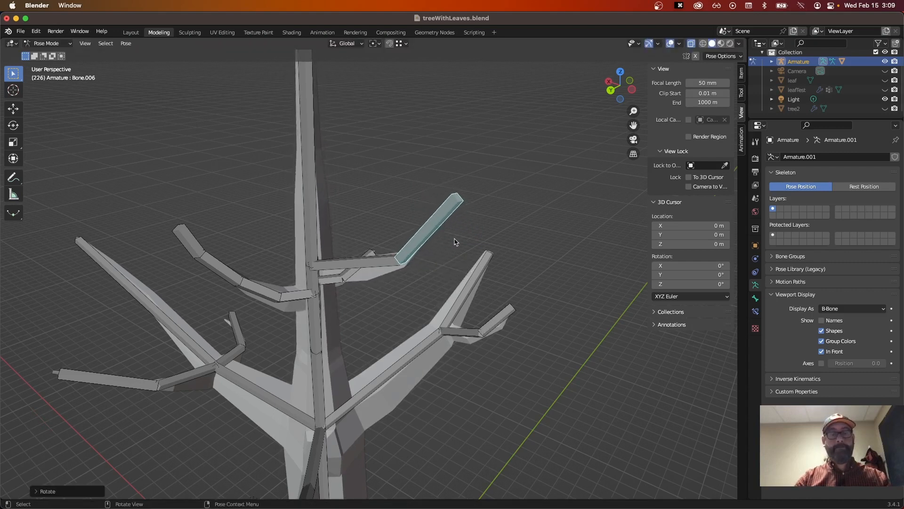
click(131, 46)
mouse_move(148, 57)
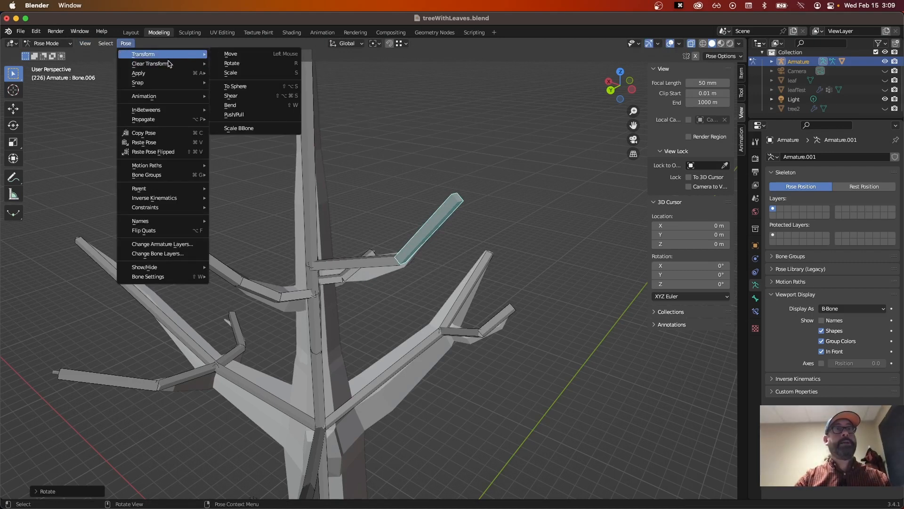
click(246, 64)
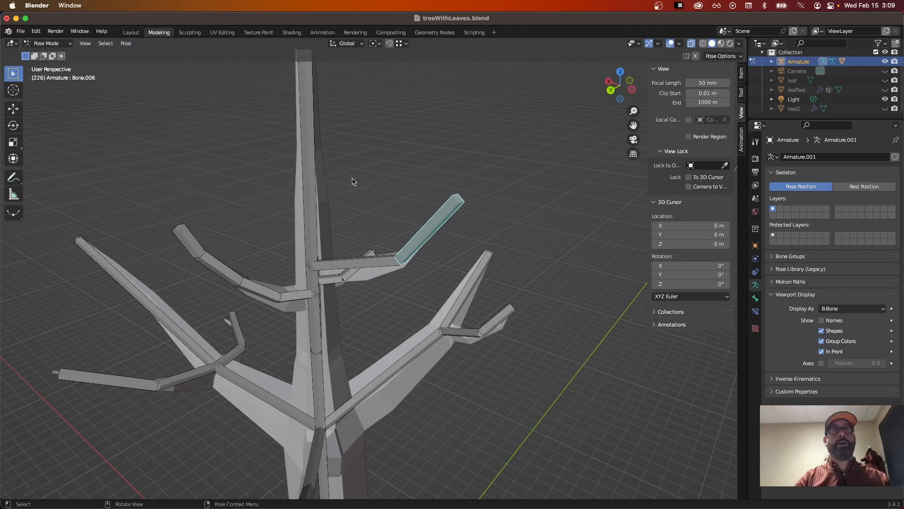
Return to Object Mode, select the tree mesh, and switch it to Weight Paint mode.
middle_drag(354, 181, 344, 189)
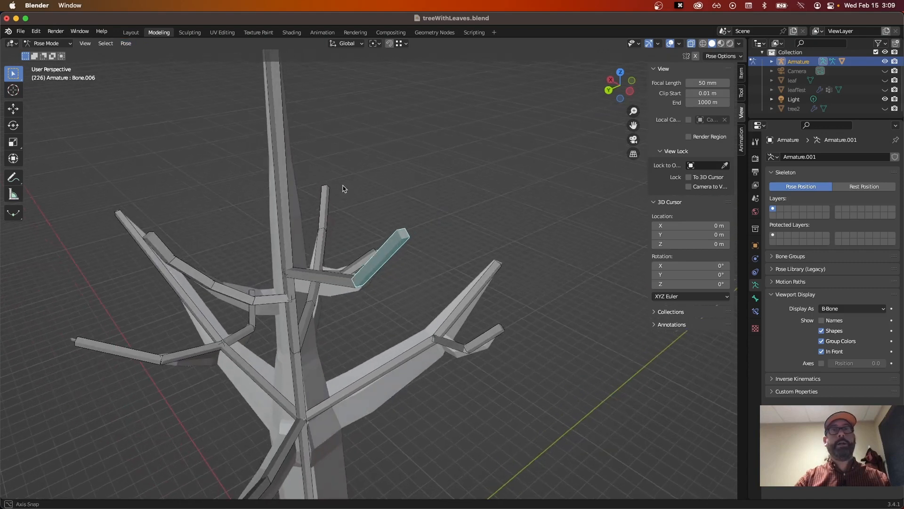
click(294, 195)
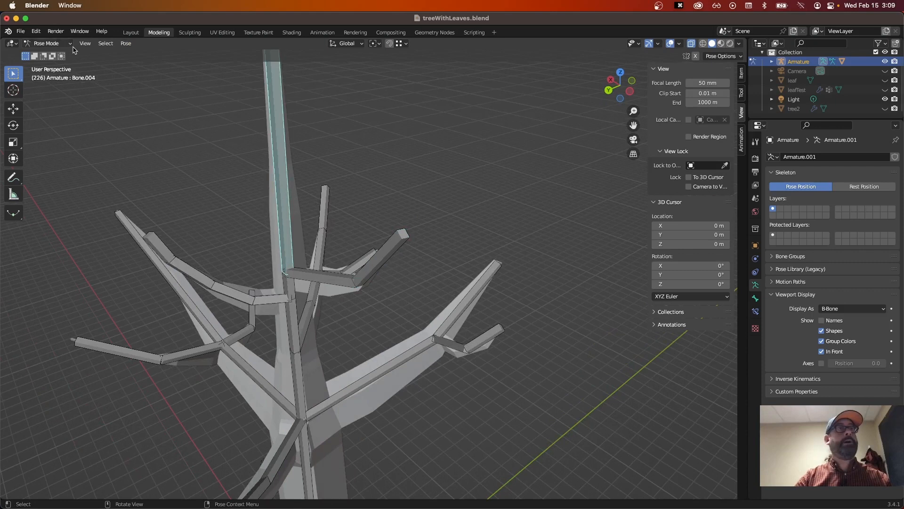
click(71, 43)
click(66, 53)
click(309, 195)
click(293, 201)
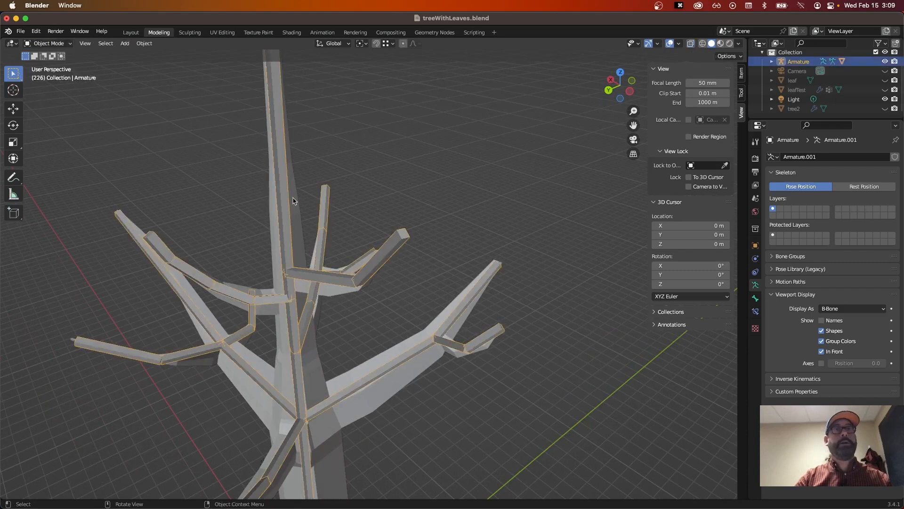
click(295, 202)
click(55, 44)
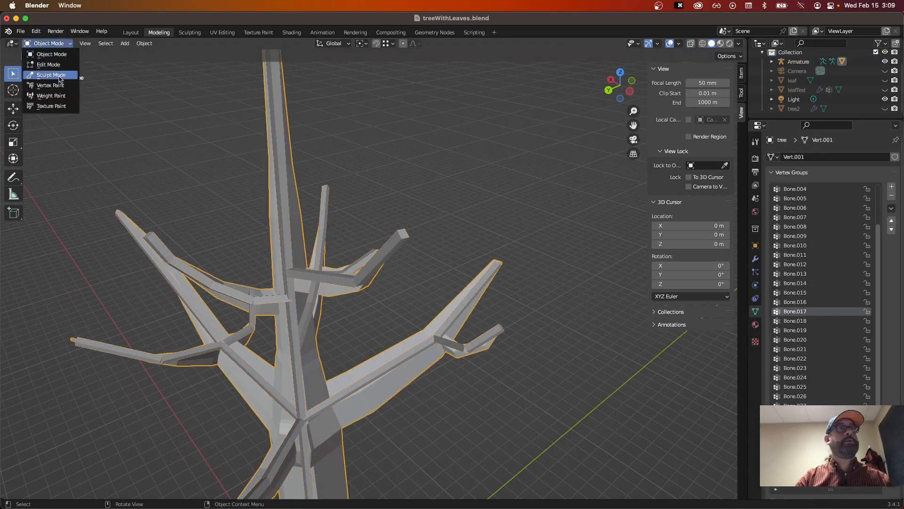
click(50, 96)
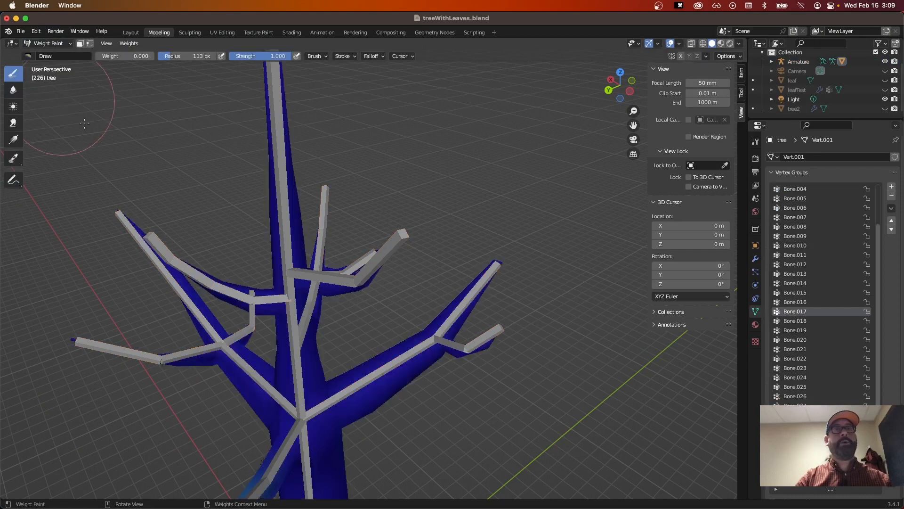
mouse_move(329, 141)
middle_down()
mouse_move(315, 142)
mouse_move(319, 125)
middle_up()
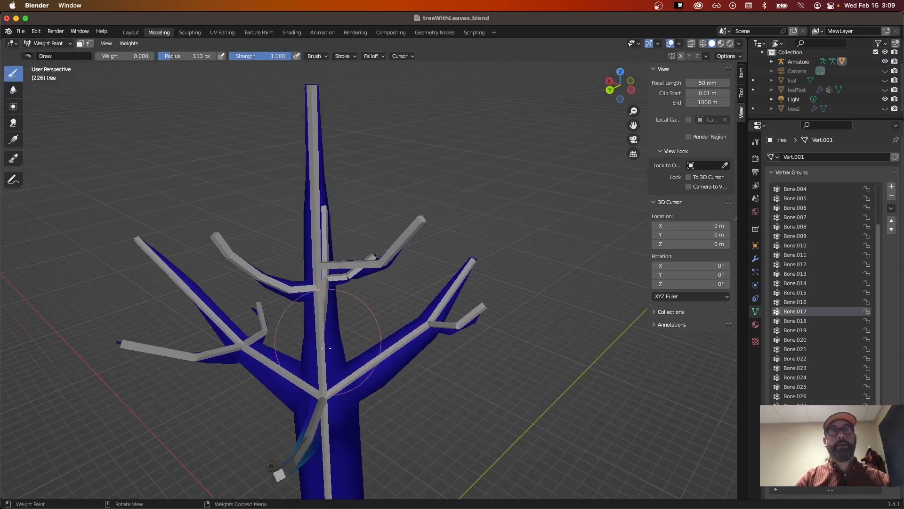
mouse_move(415, 318)
middle_down()
mouse_move(377, 308)
mouse_move(291, 332)
middle_up()
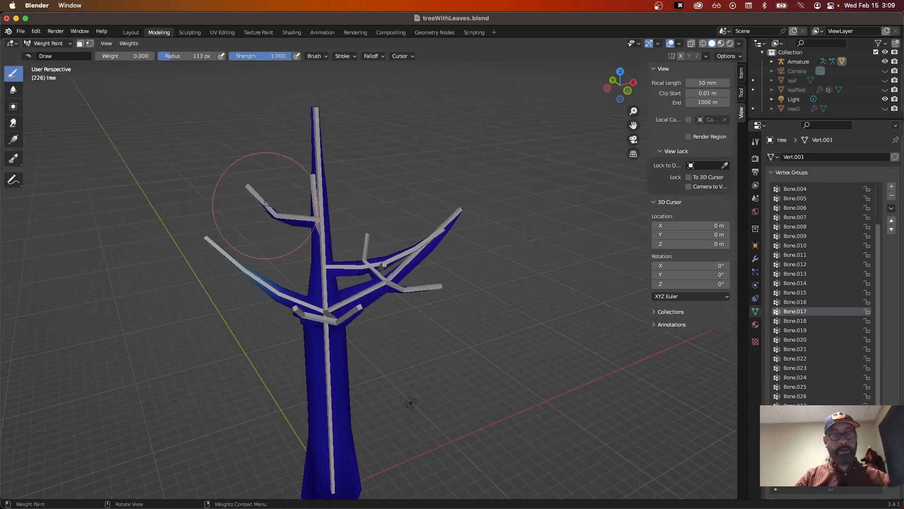
Return to Object Mode, select the armature and then the tree mesh, and switch the tree back to Weight Paint mode.
middle_drag(260, 200, 375, 283)
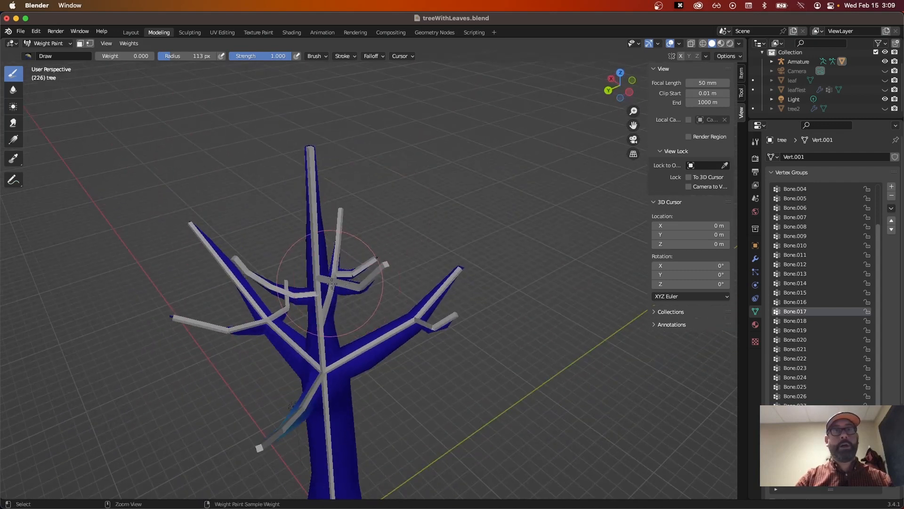
scroll(363, 278, up, 2)
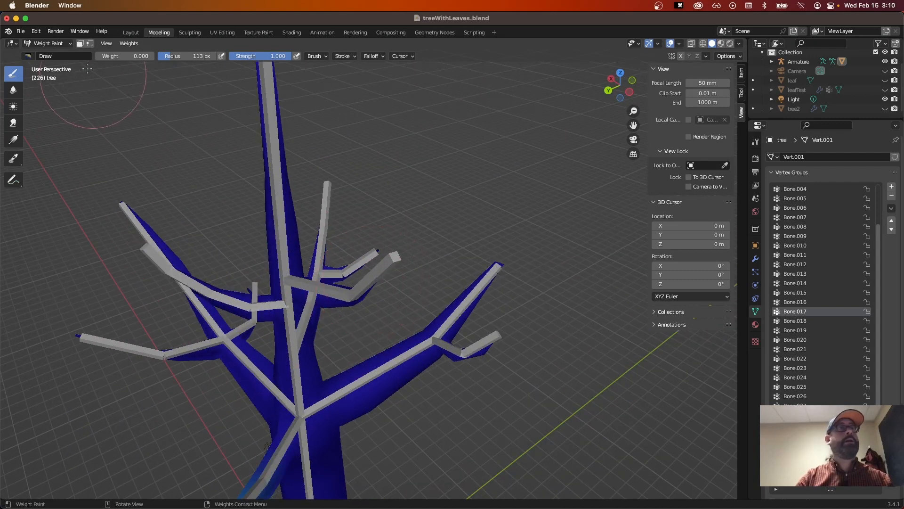
click(66, 43)
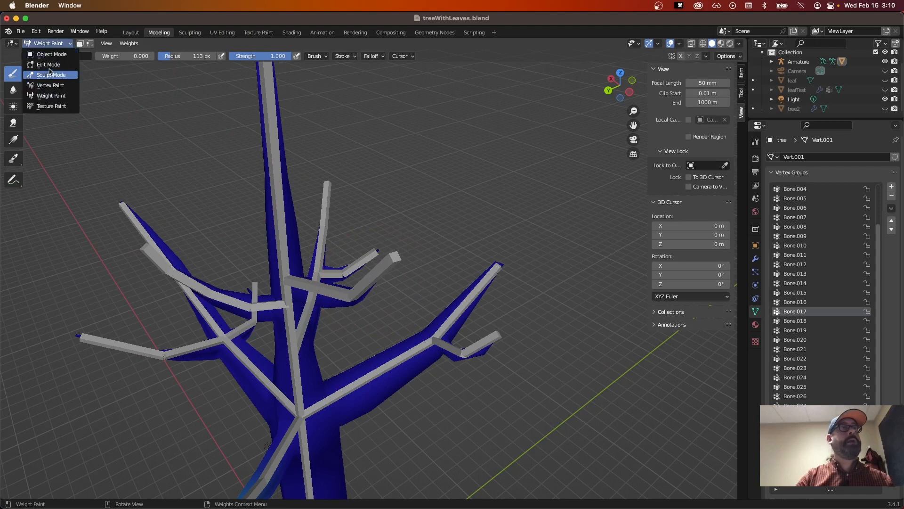
click(56, 58)
click(320, 295)
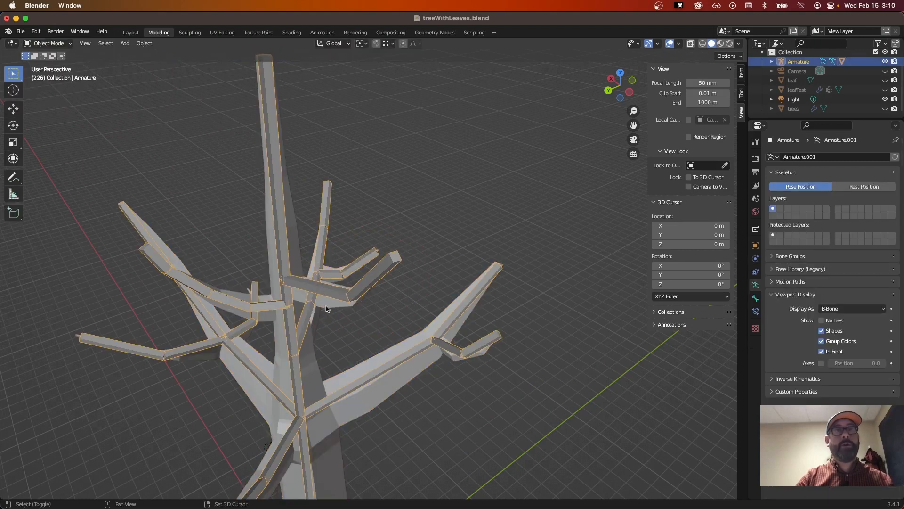
shift+click(328, 306)
click(49, 43)
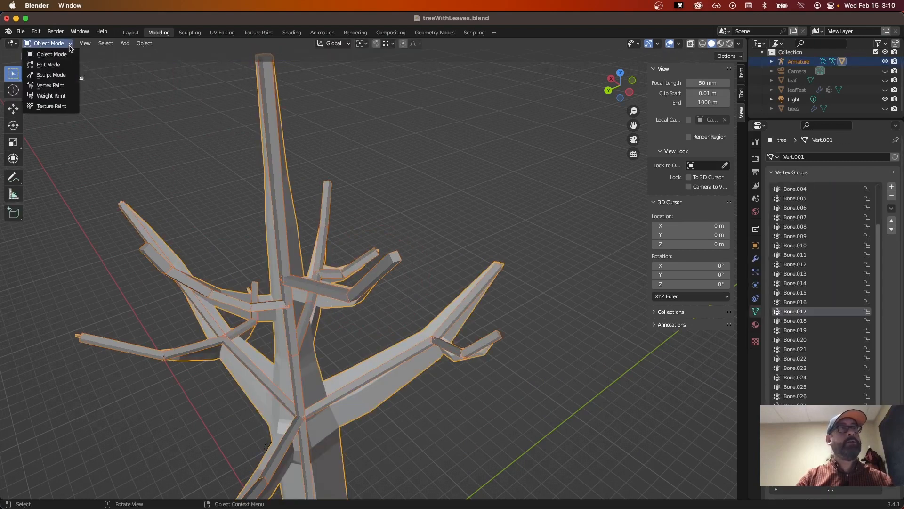
click(56, 93)
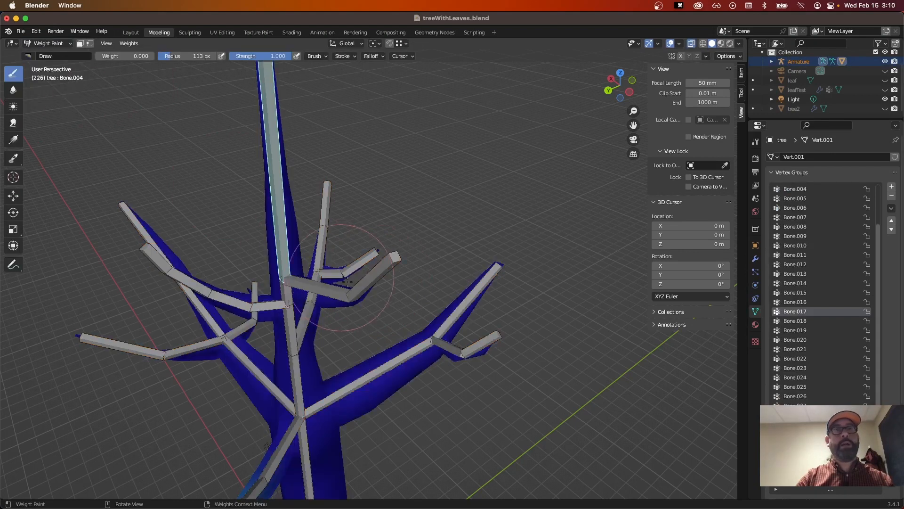
Select Bone.005 and paint its weight to 0 on the neighbouring side branch and the upper trunk.
ctrl+click(325, 290)
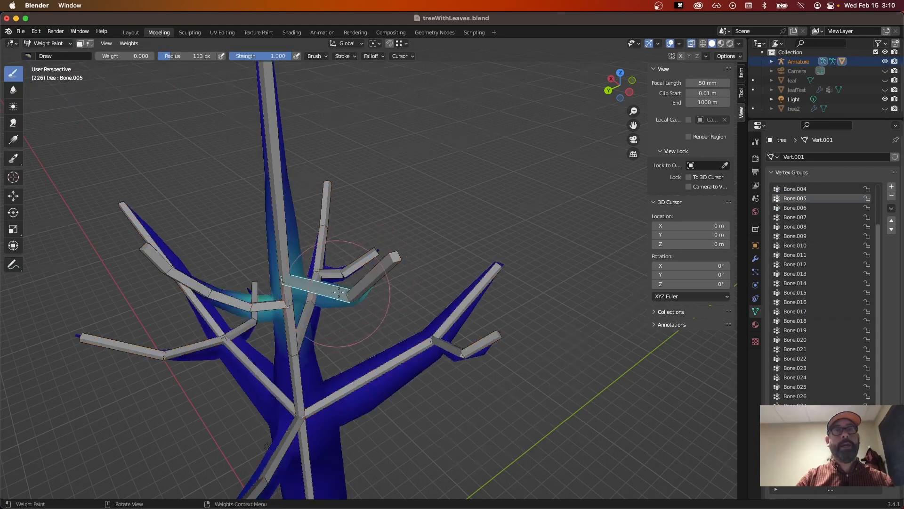
middle_drag(326, 298, 352, 283)
scroll(345, 283, up, 2)
drag(208, 292, 202, 267)
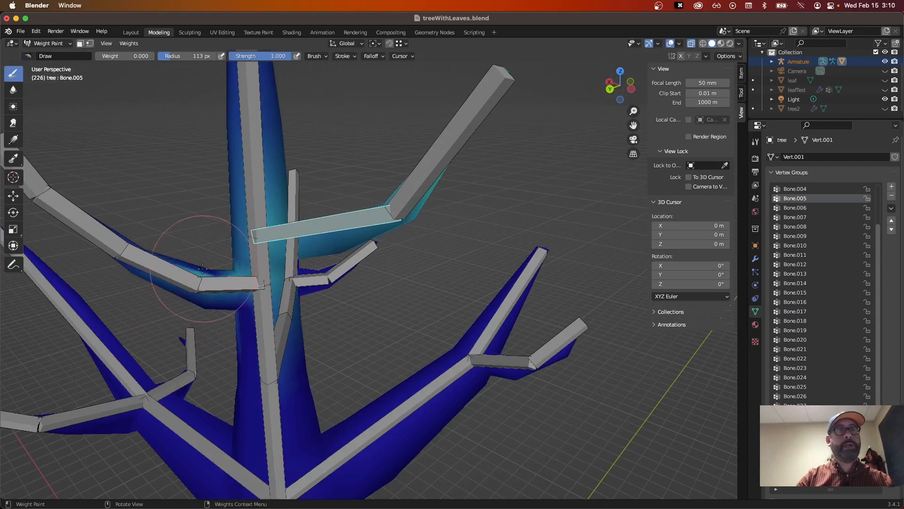
drag(233, 165, 259, 134)
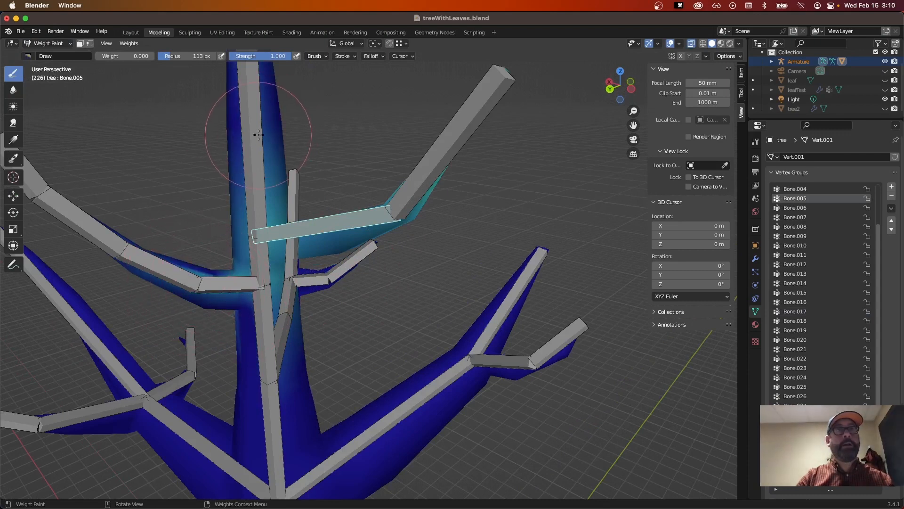
Select Bone.006 at the end of the upper side branch and hide armature objects in the viewport.
ctrl+click(433, 168)
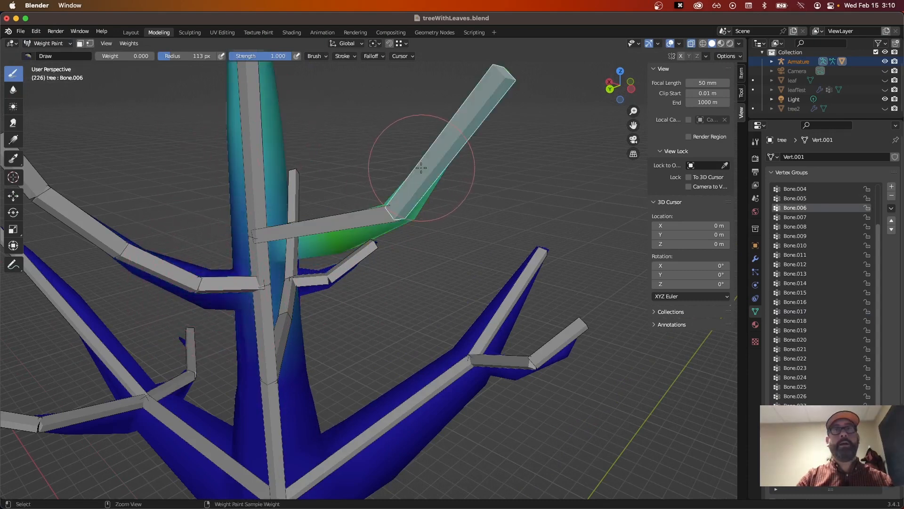
scroll(292, 136, down, 2)
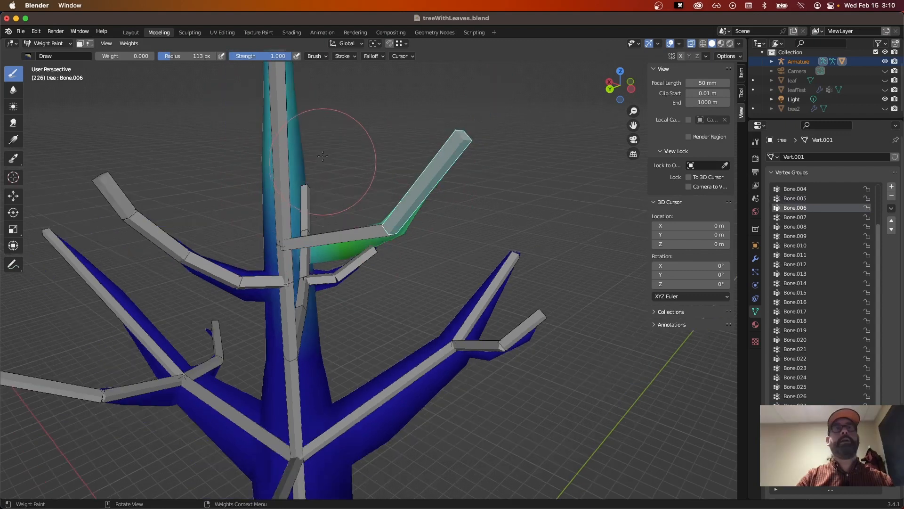
scroll(325, 159, down, 1)
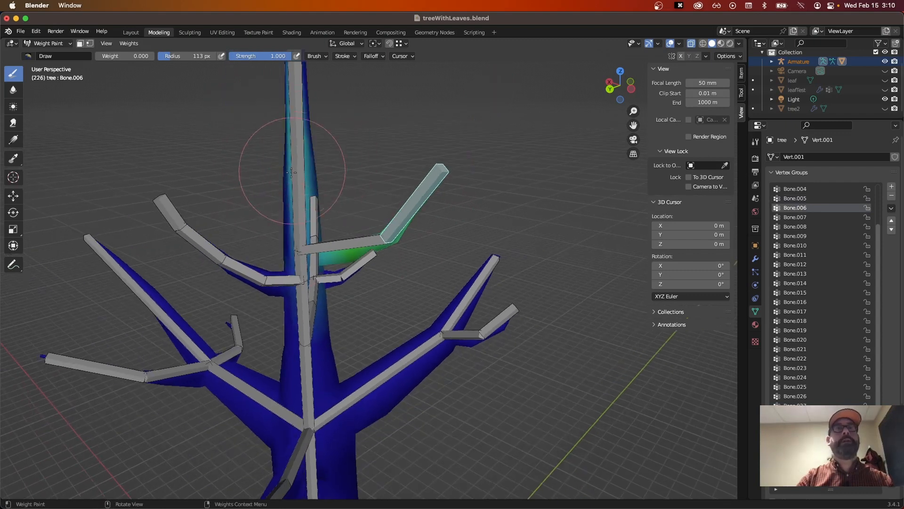
middle_drag(259, 194, 325, 226)
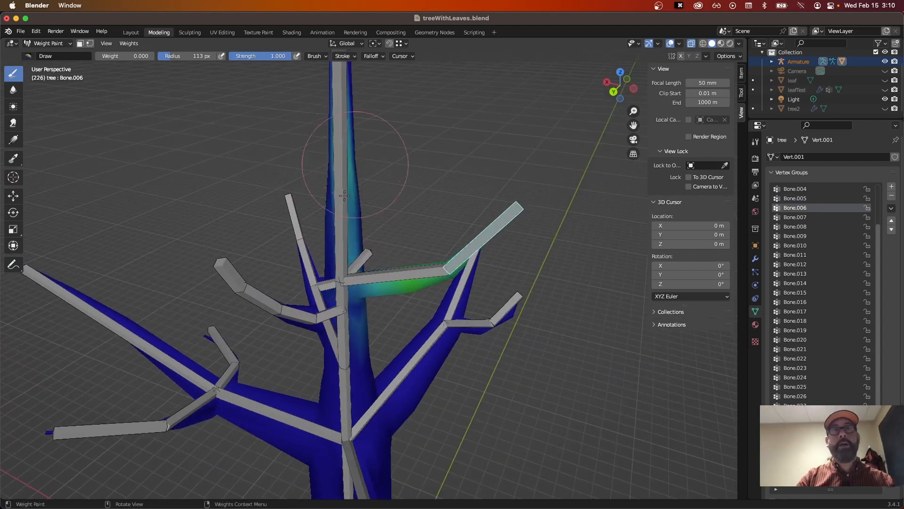
shift+middle_drag(339, 182, 311, 250)
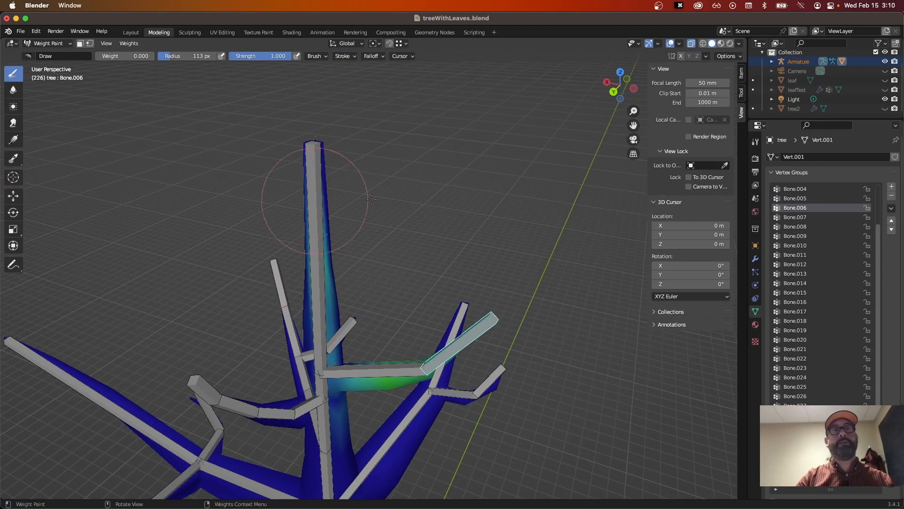
mouse_move(312, 188)
middle_down()
mouse_move(259, 182)
mouse_move(274, 185)
middle_up()
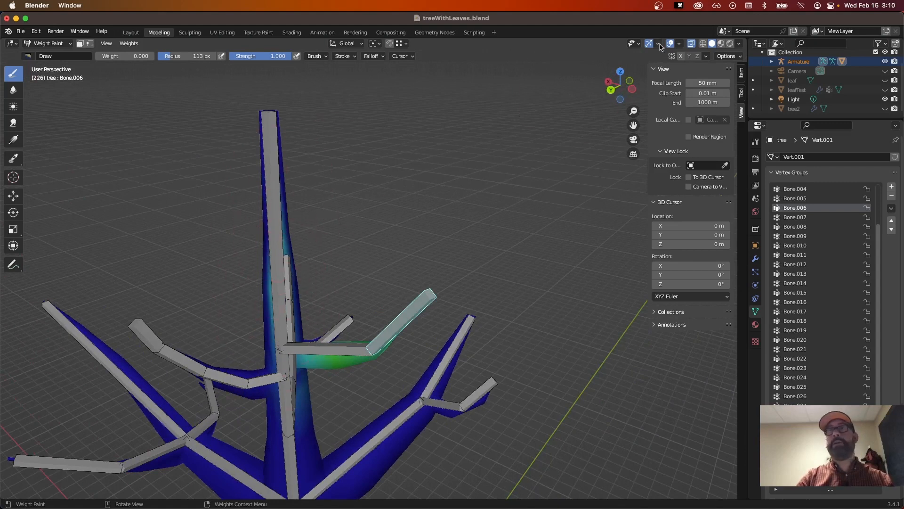
click(634, 43)
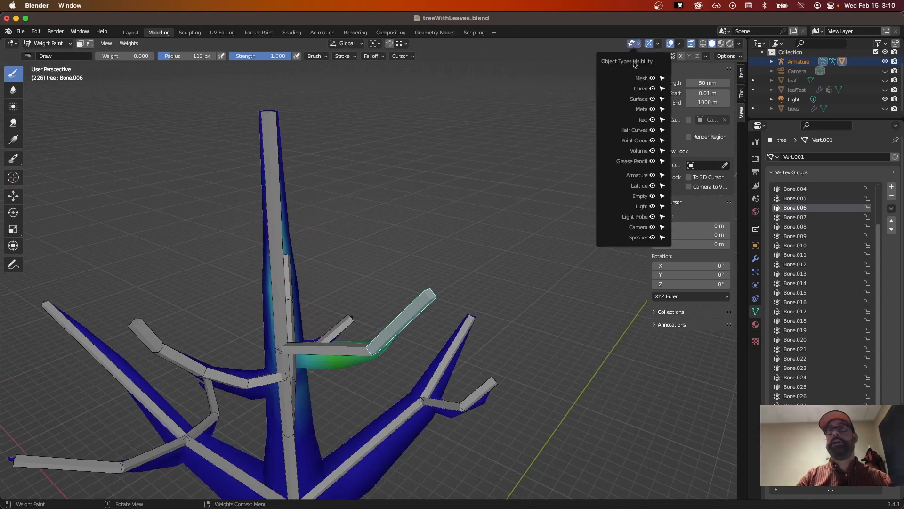
click(652, 175)
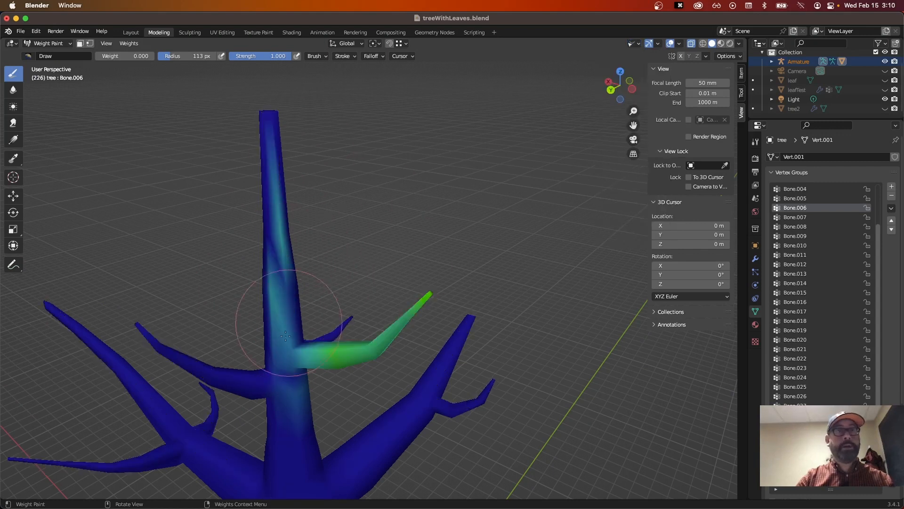
Paint Bone.006's weight to 0 on the trunk above and below its branch.
scroll(266, 329, up, 4)
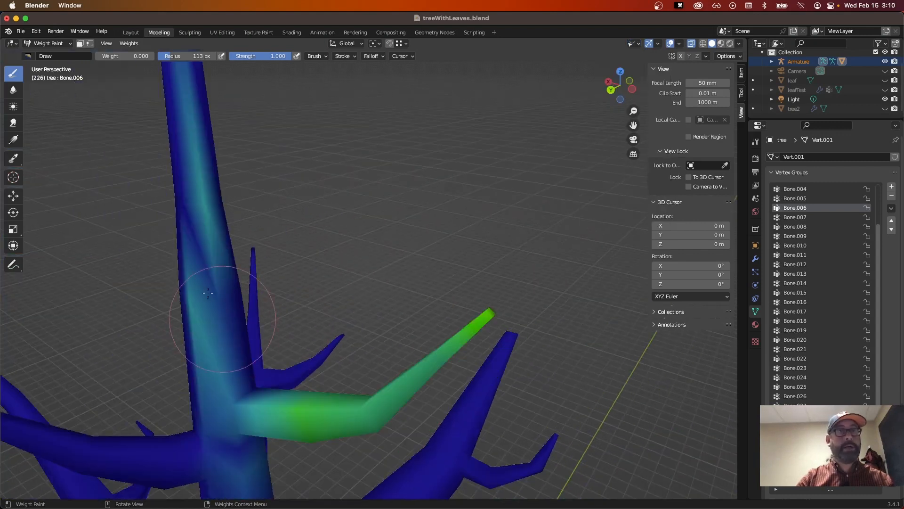
mouse_move(208, 293)
mouse_down()
mouse_move(202, 383)
mouse_move(202, 232)
mouse_move(164, 287)
mouse_up()
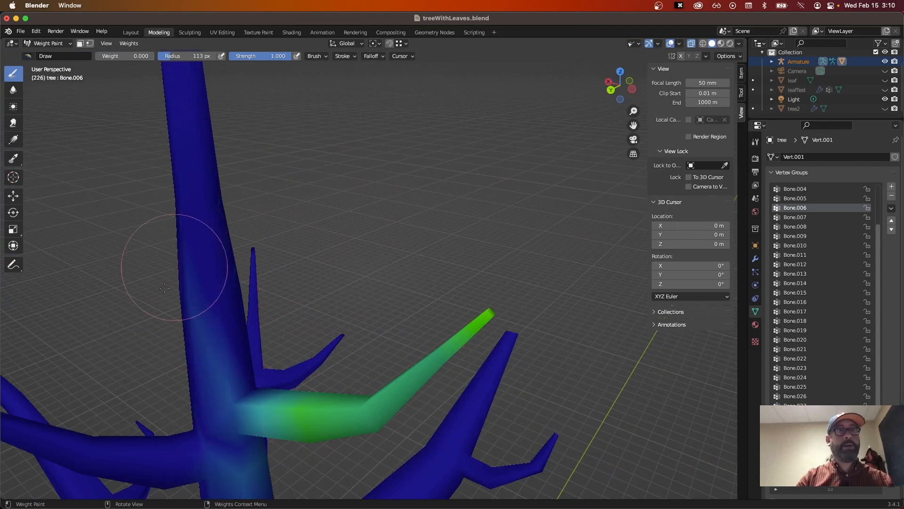
middle_drag(232, 323, 250, 229)
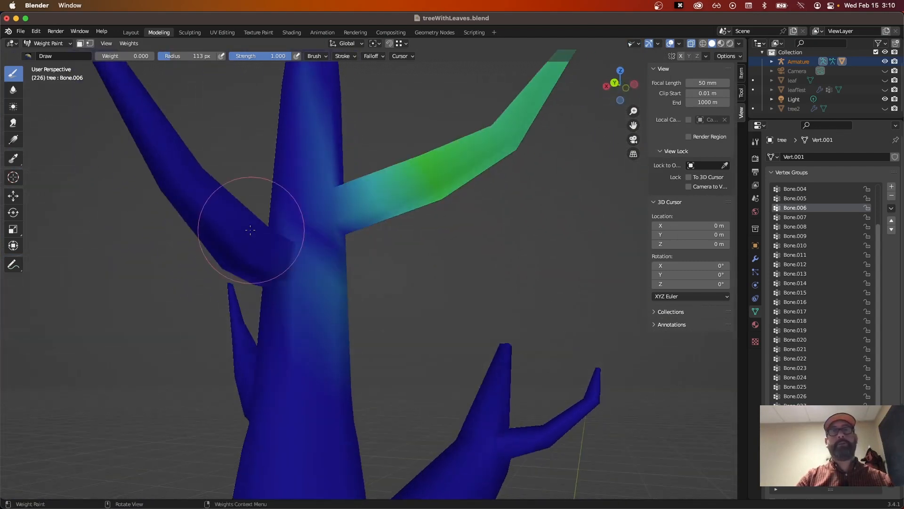
mouse_move(250, 229)
mouse_down()
mouse_move(347, 314)
mouse_move(398, 243)
mouse_up()
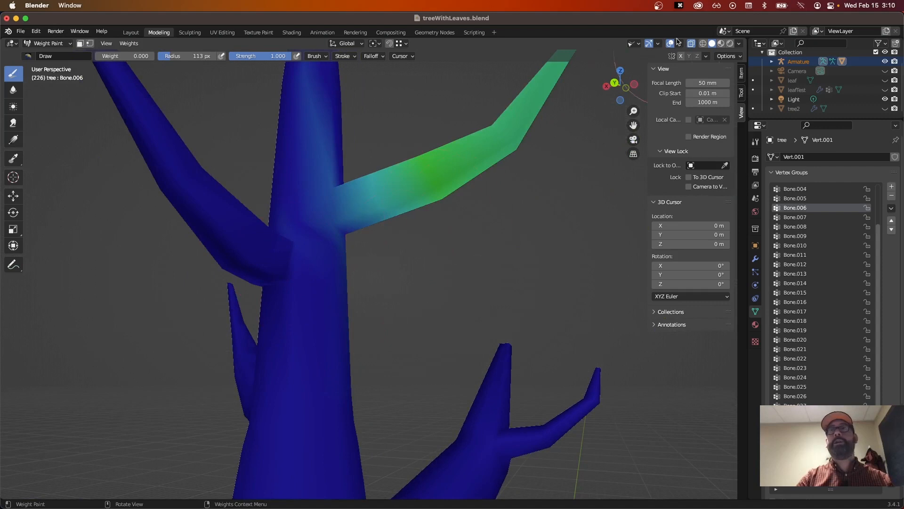
Make armature objects visible in the viewport again and bring the whole upper tree into view.
click(635, 44)
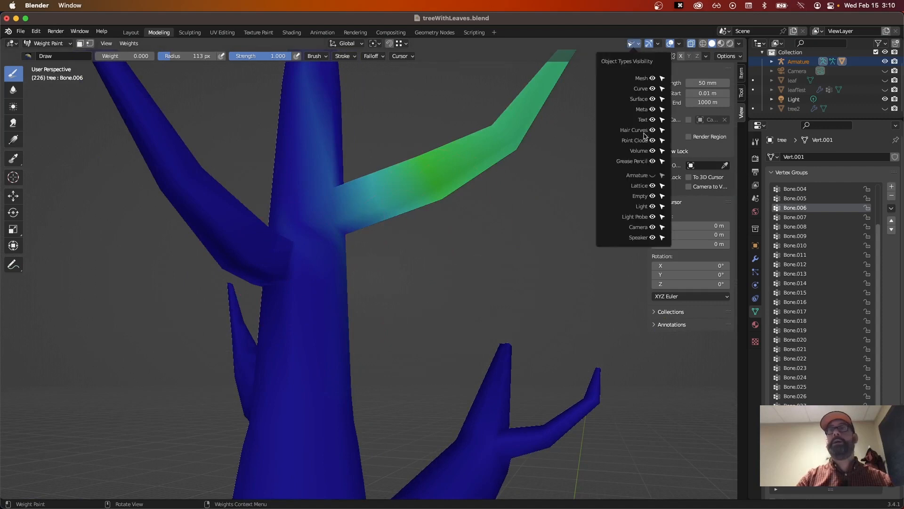
click(653, 176)
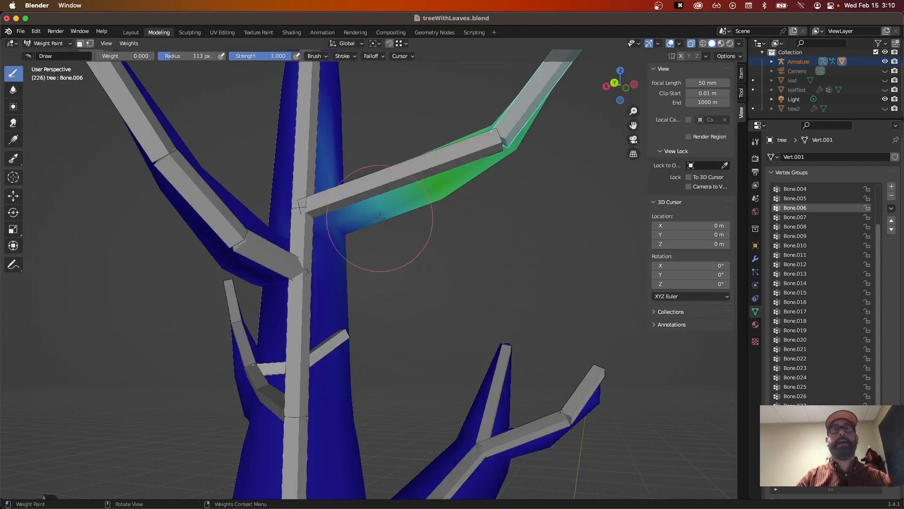
middle_drag(383, 222, 375, 238)
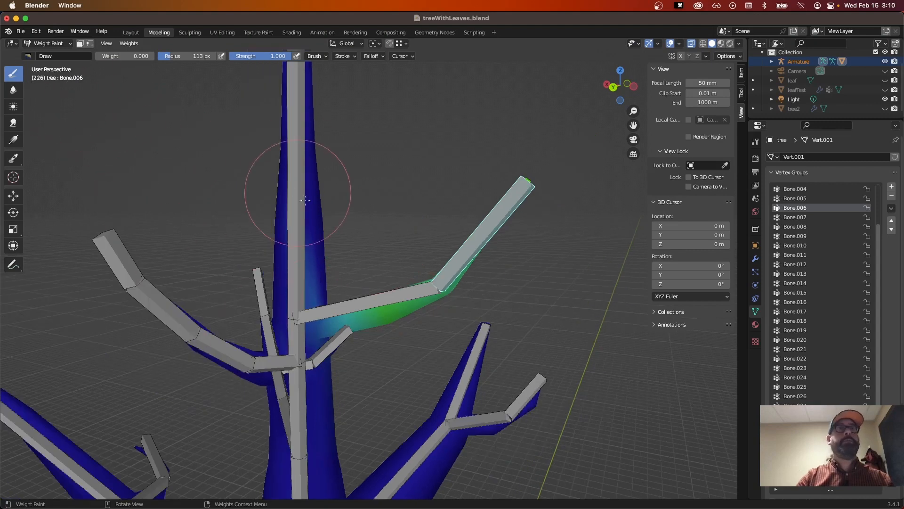
middle_drag(283, 185, 392, 197)
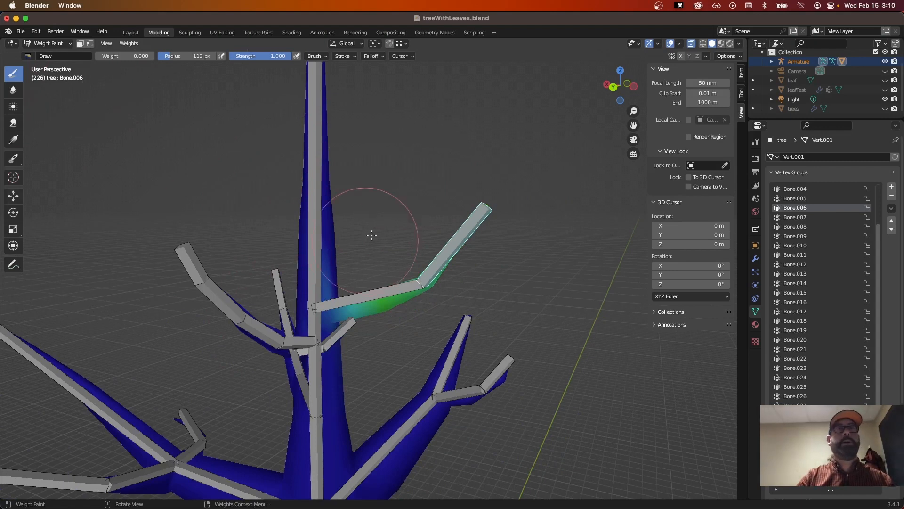
middle_drag(372, 233, 373, 222)
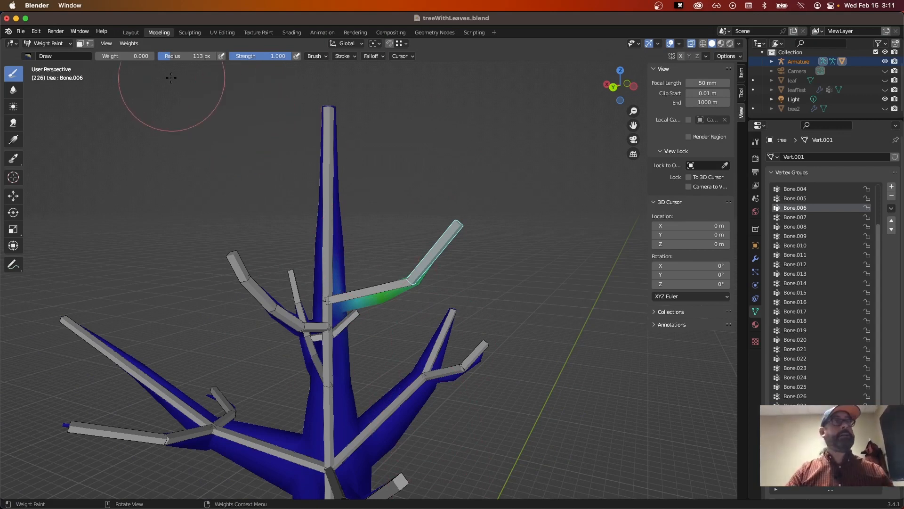
Switch to the Layout workspace and change its timeline area into a taller Graph Editor.
click(131, 32)
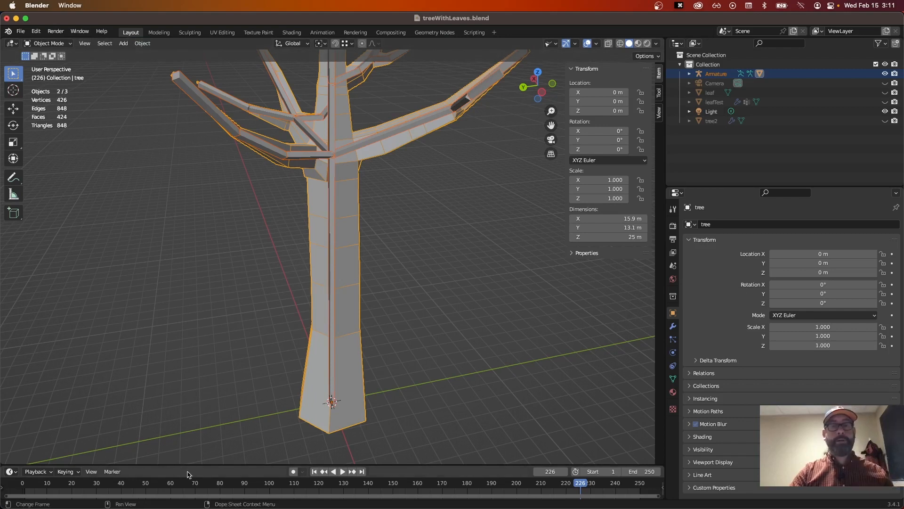
drag(188, 464, 190, 368)
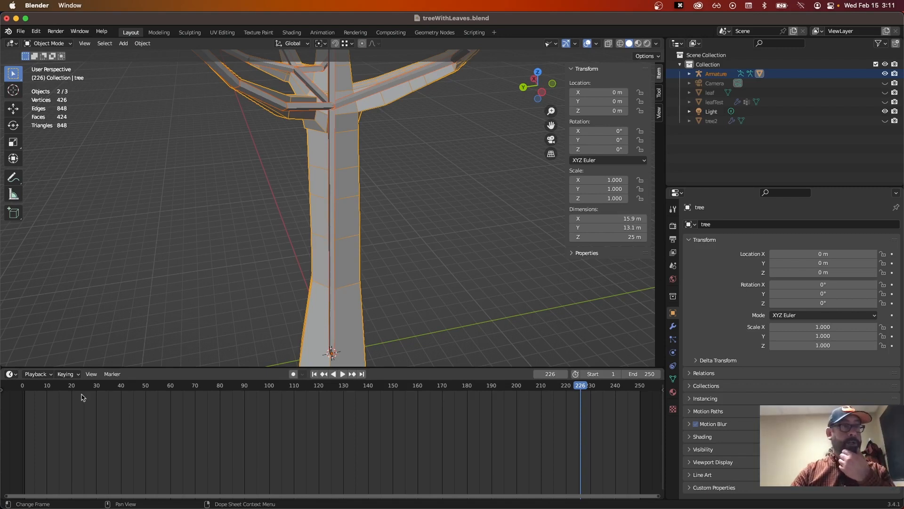
click(13, 375)
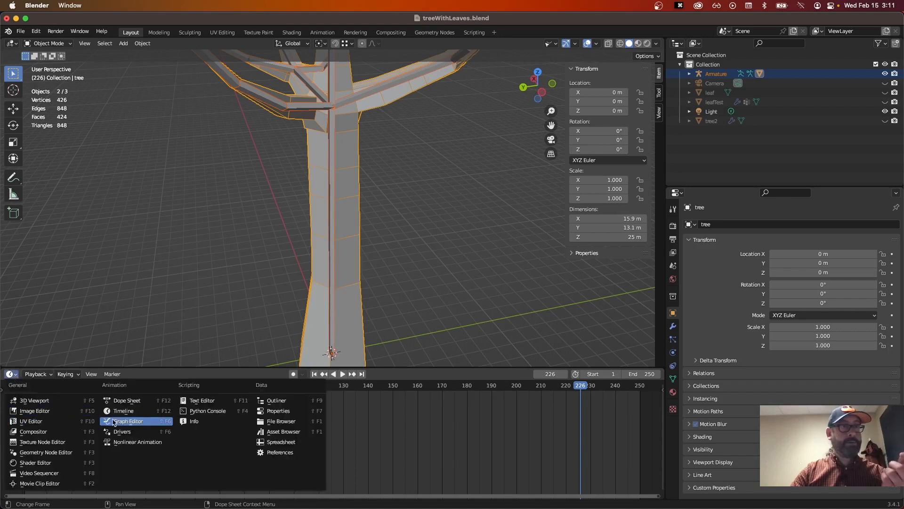
click(154, 373)
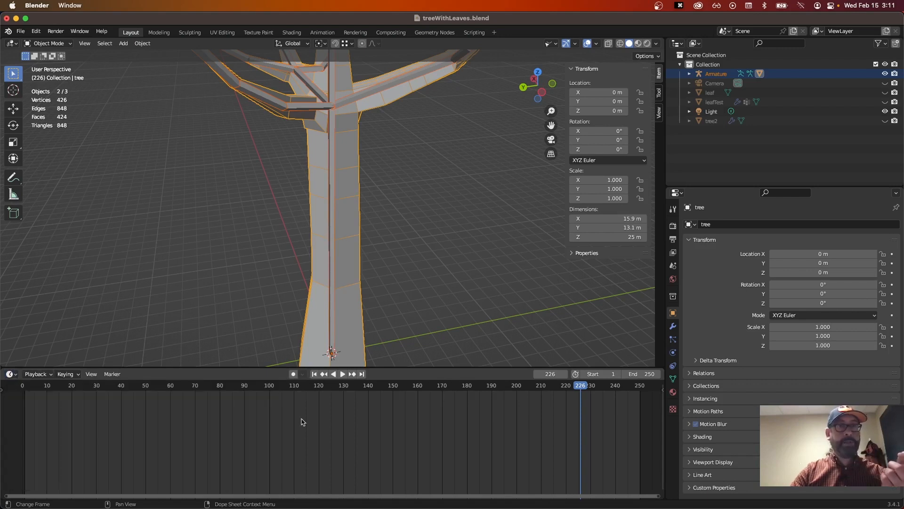
click(11, 375)
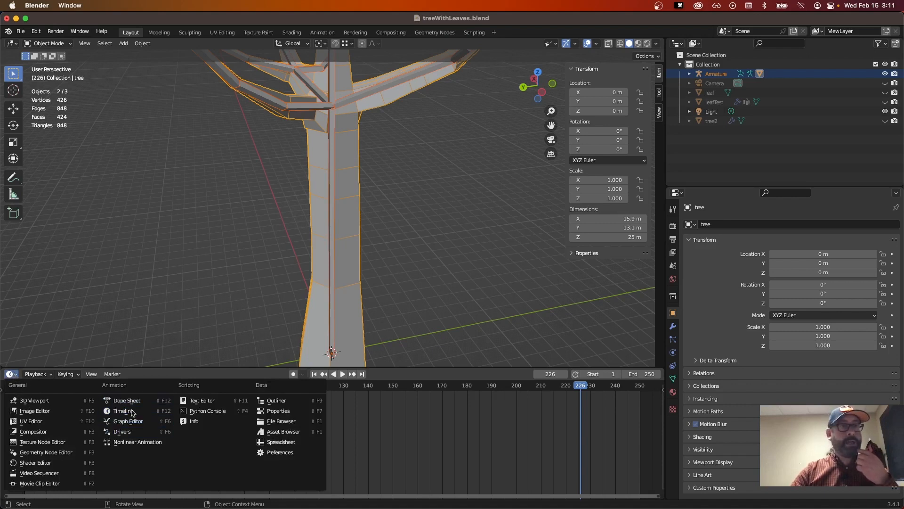
click(149, 425)
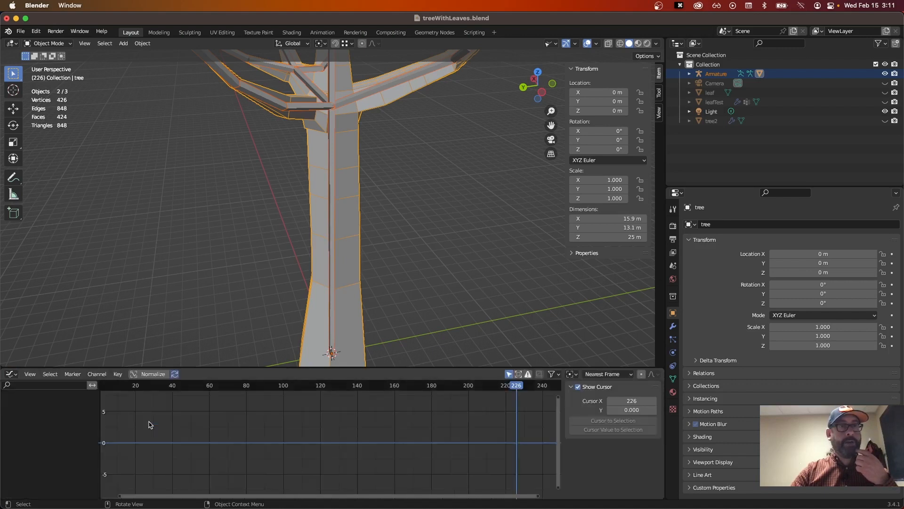
drag(207, 367, 213, 340)
Bring the upper branches into view and select only the armature.
shift+middle_drag(336, 159, 312, 56)
shift+middle_drag(325, 92, 328, 164)
click(276, 167)
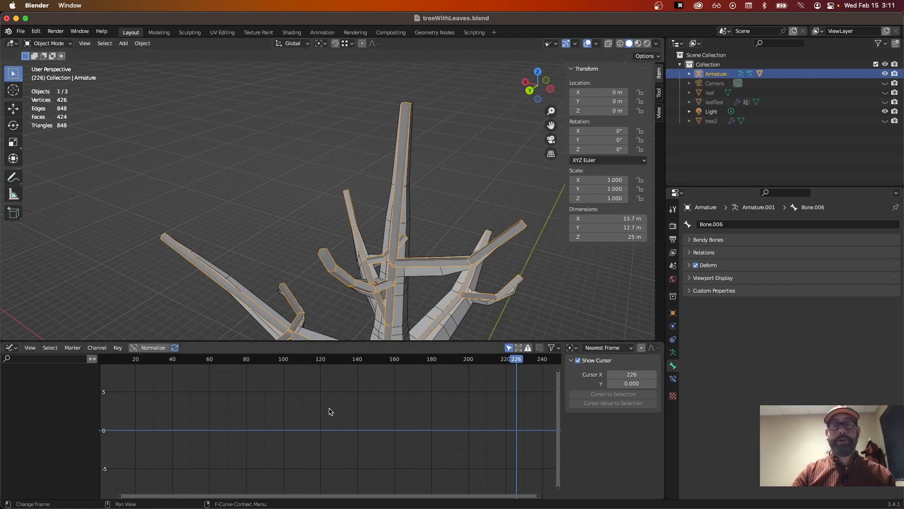
Move the current frame in the Graph Editor to frame 1.
drag(517, 359, 472, 361)
drag(383, 360, 102, 357)
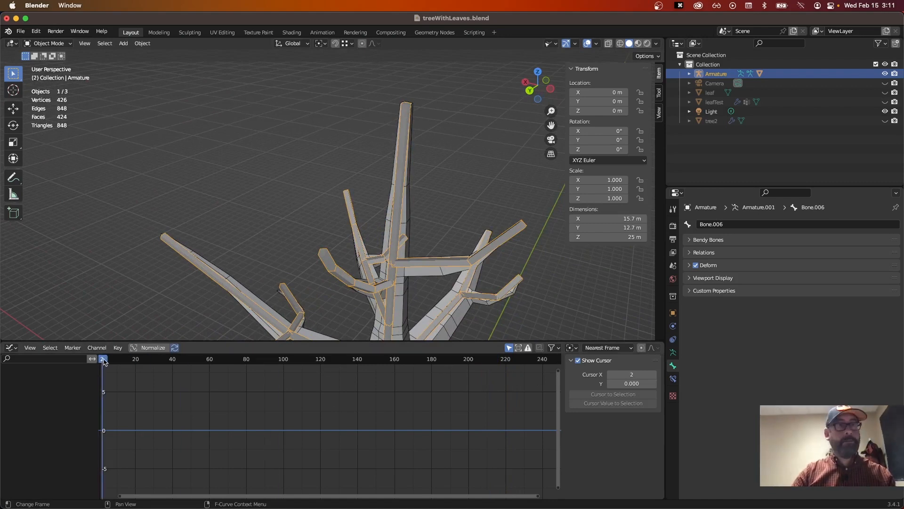
mouse_move(104, 361)
mouse_down()
mouse_move(340, 361)
mouse_move(100, 361)
mouse_up()
drag(557, 360, 101, 362)
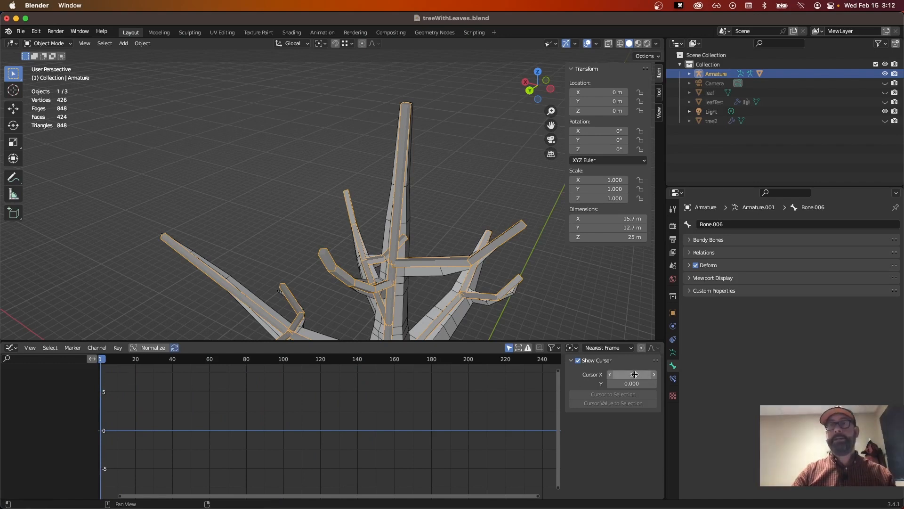
Change the Graph Editor's Cursor X to frame 70 and reset it to 1.
drag(634, 375, 668, 374)
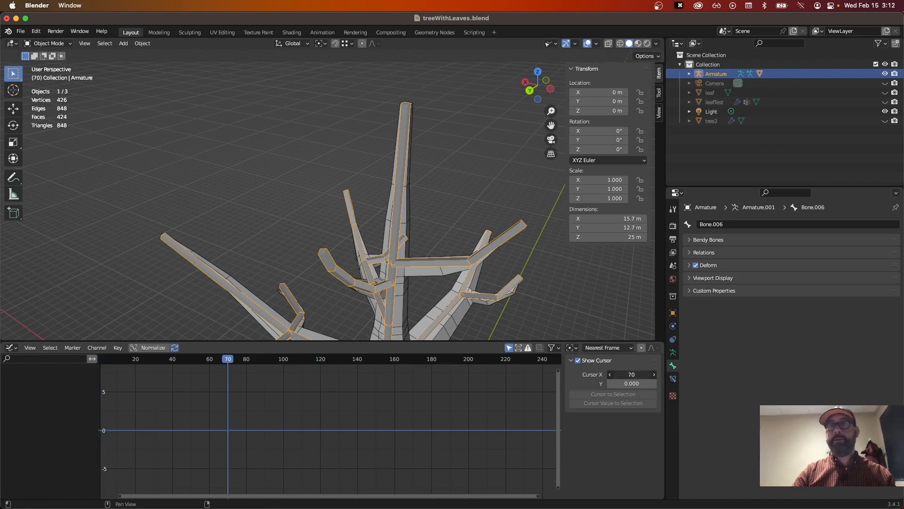
text(1)
key(Return)
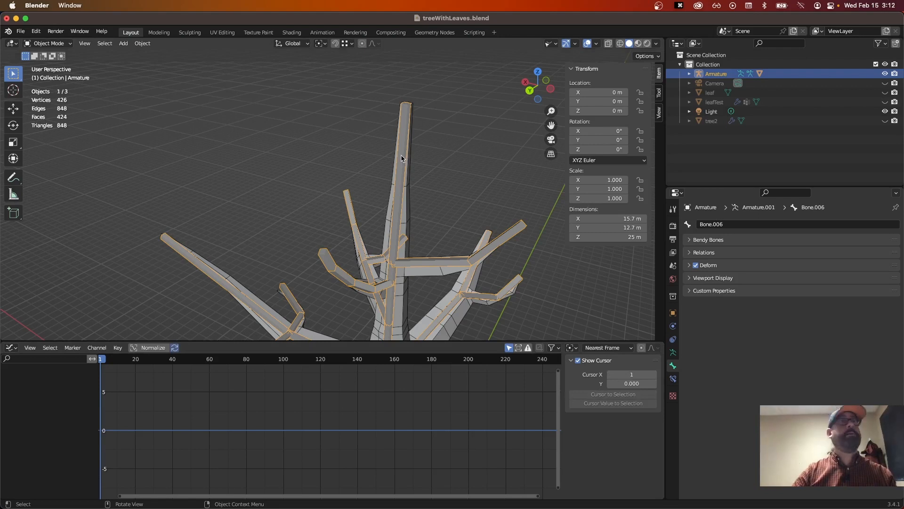
Put the armature into Pose Mode and select the tall bone at the top of the trunk.
click(47, 43)
click(55, 72)
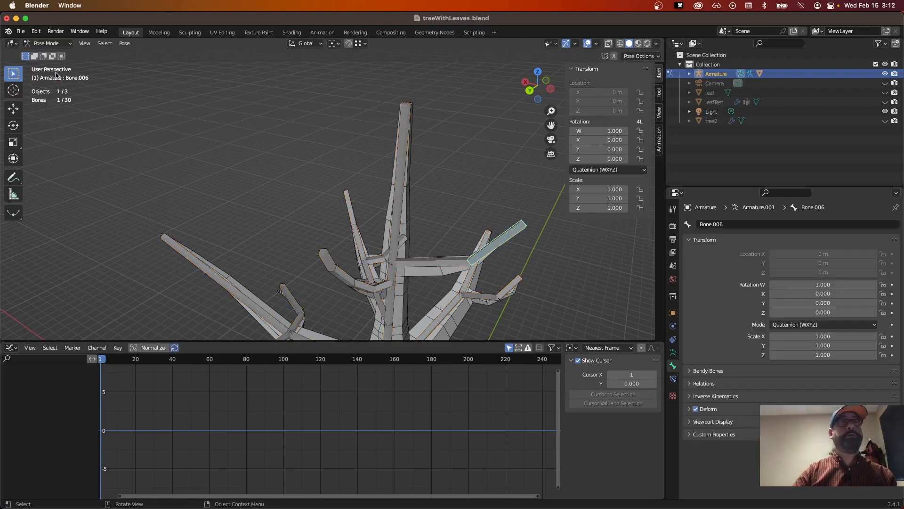
click(403, 211)
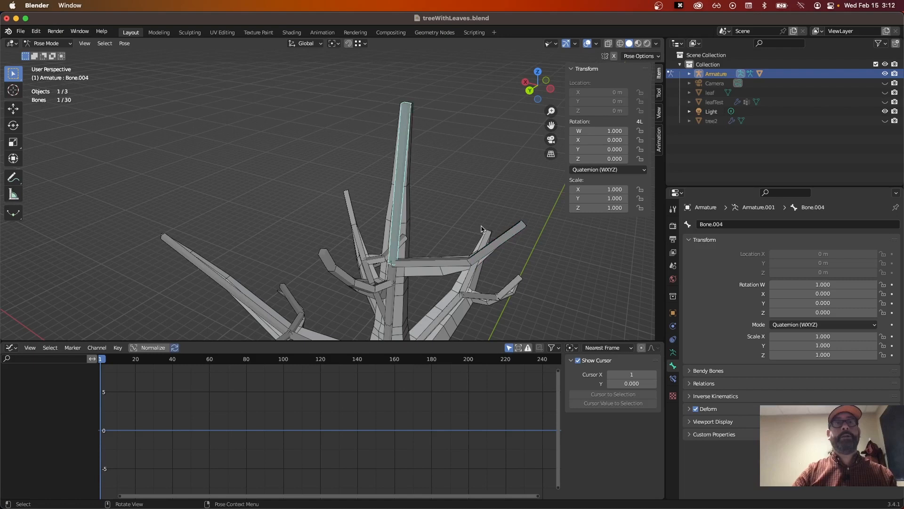
mouse_move(481, 213)
middle_down()
mouse_move(462, 196)
mouse_move(467, 207)
middle_up()
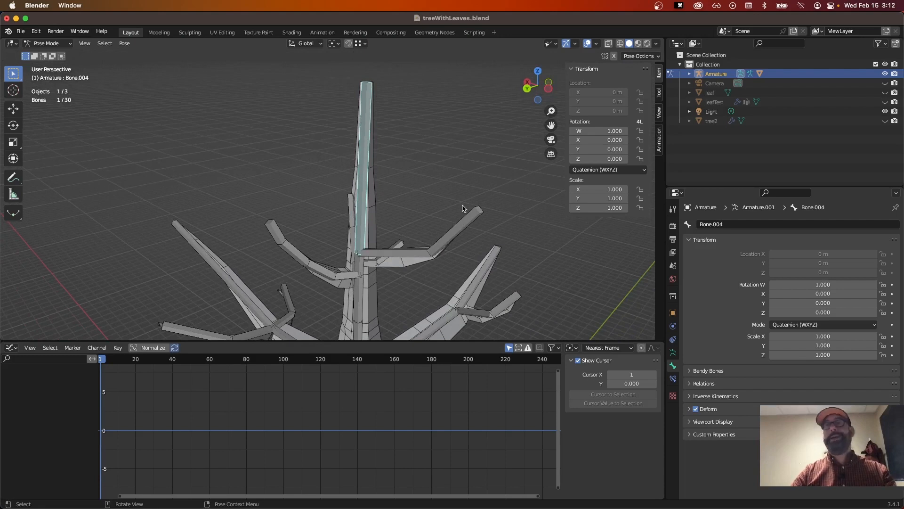
mouse_move(463, 208)
middle_down()
mouse_move(474, 206)
mouse_move(462, 196)
mouse_move(458, 203)
middle_up()
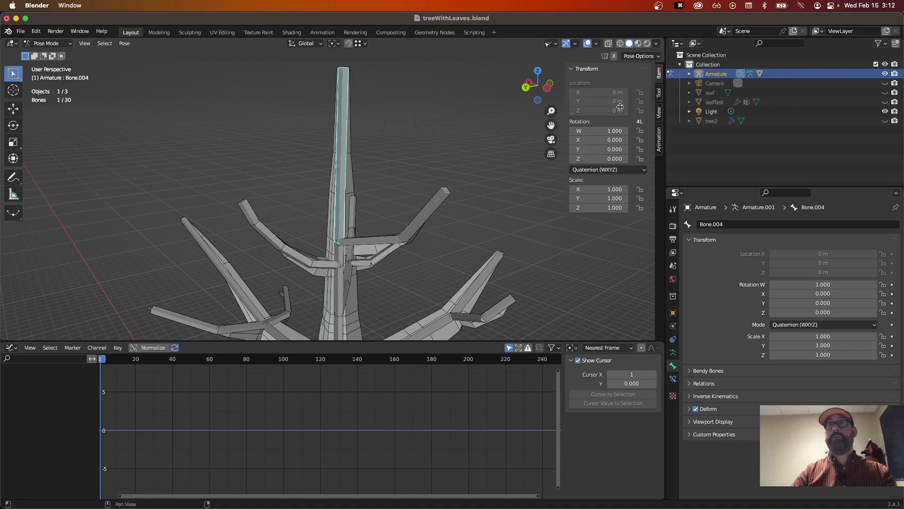
mouse_move(608, 142)
mouse_down()
mouse_move(634, 142)
mouse_move(601, 141)
mouse_move(608, 142)
mouse_up()
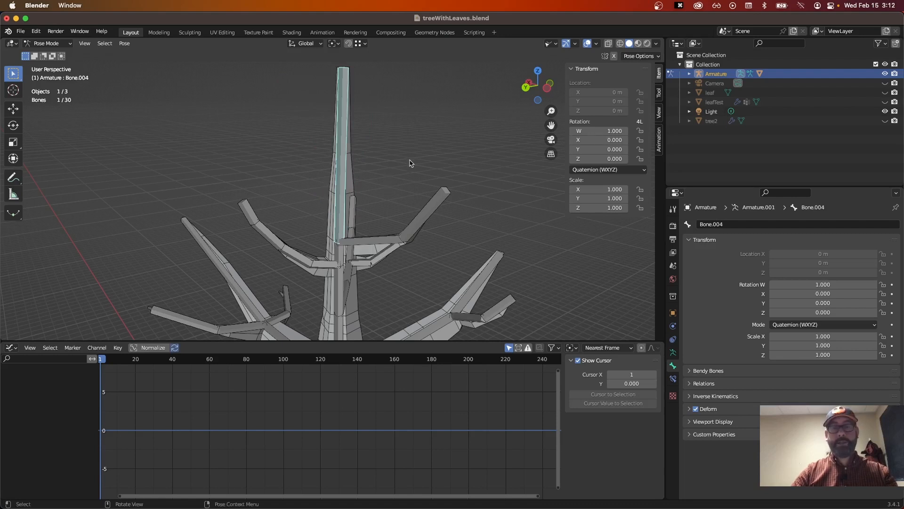
Rotate the top trunk bone about -6.5 degrees and insert a Rotation keyframe for it at frame 1.
key(r)
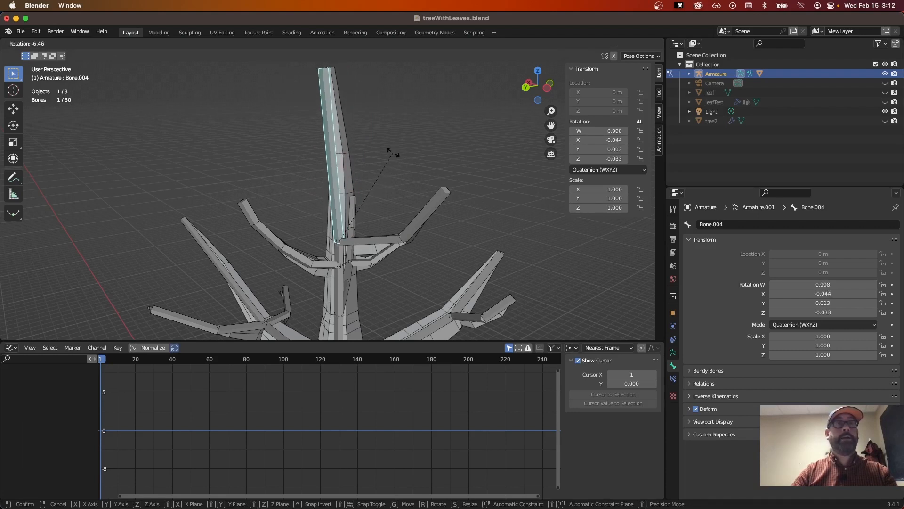
click(391, 153)
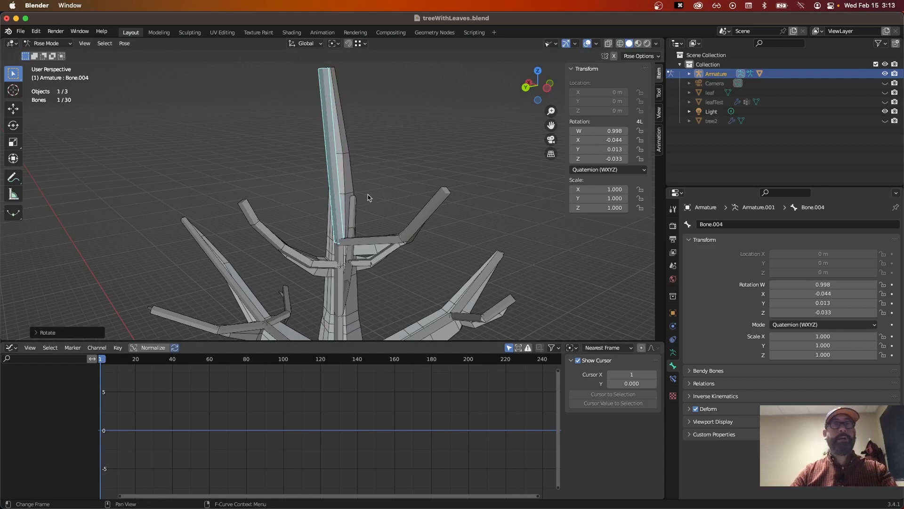
key(i)
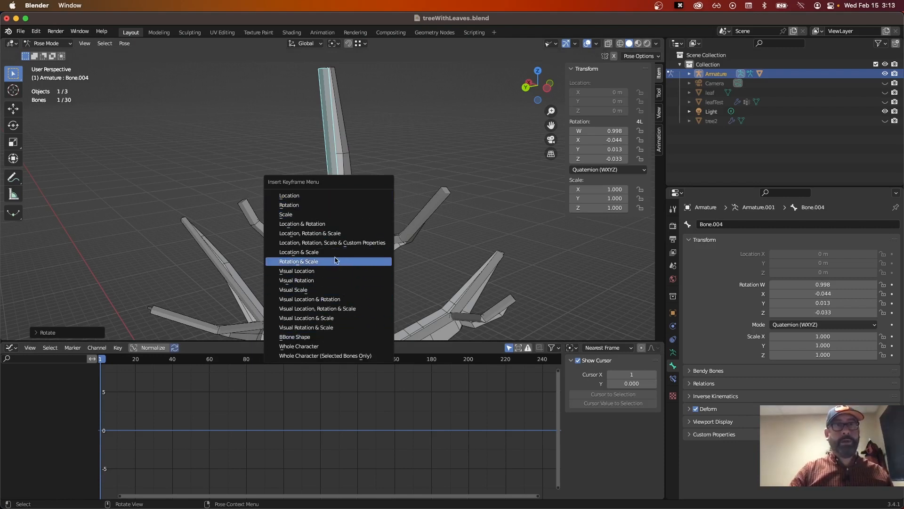
click(316, 208)
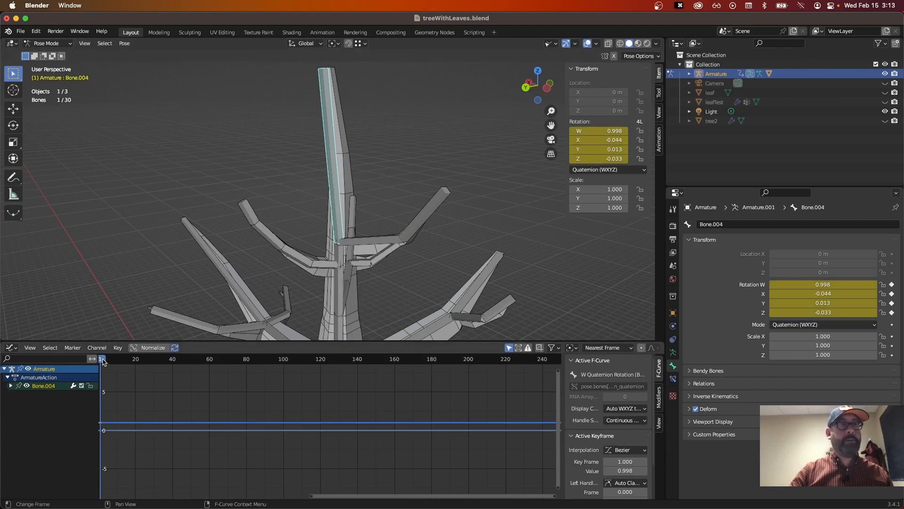
At frame 20, rotate the top trunk bone to lean the opposite way and insert a Rotation keyframe.
drag(103, 360, 137, 364)
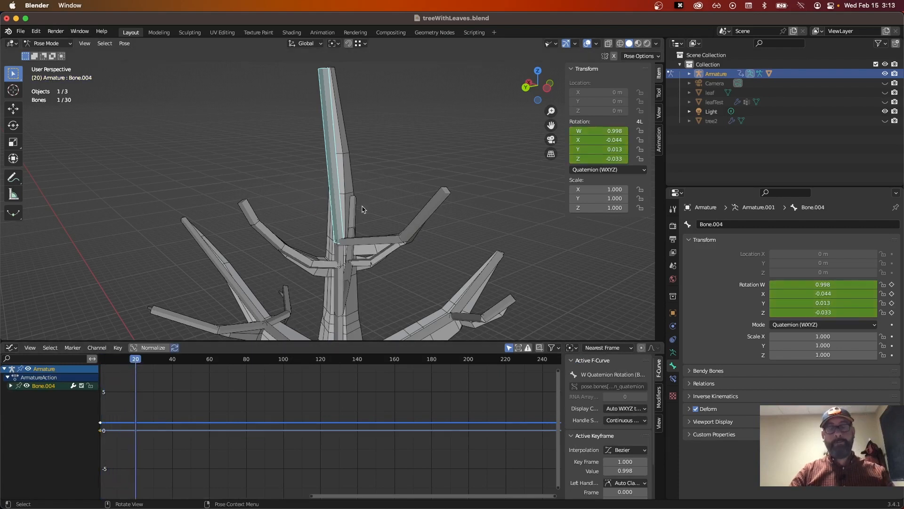
key(r)
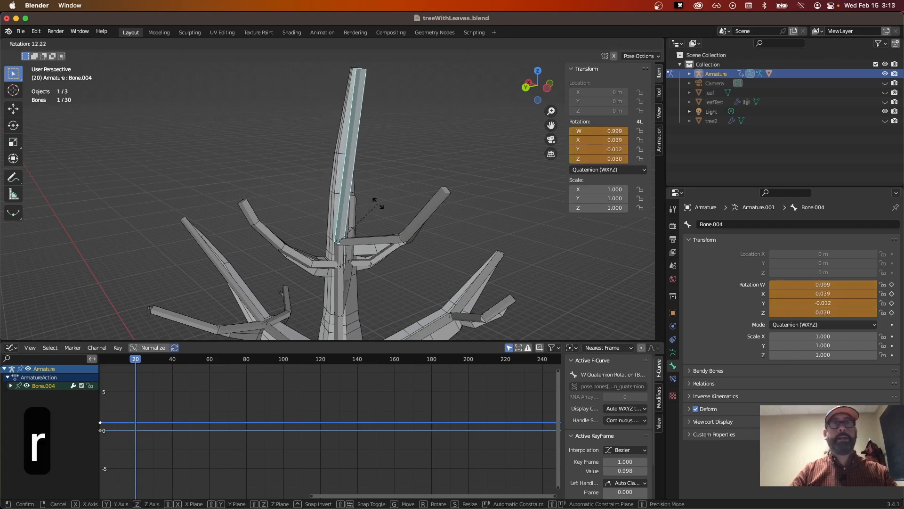
click(380, 205)
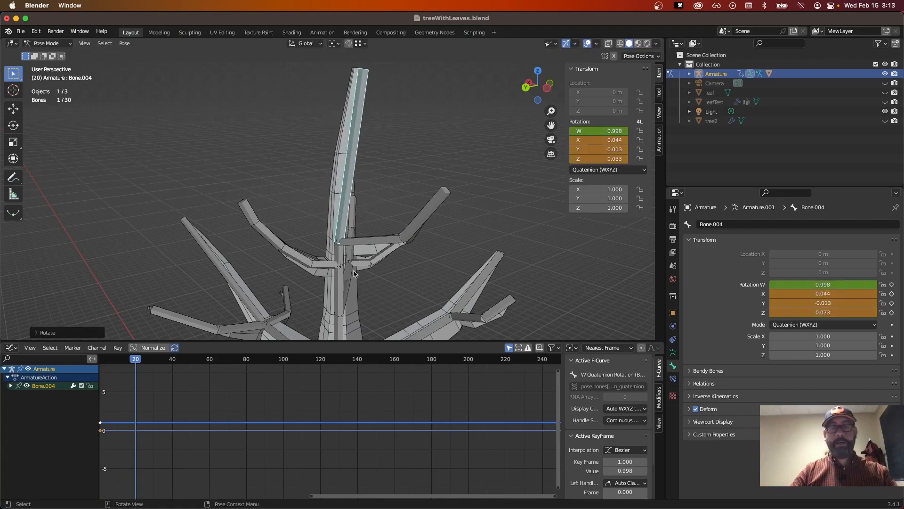
key(i)
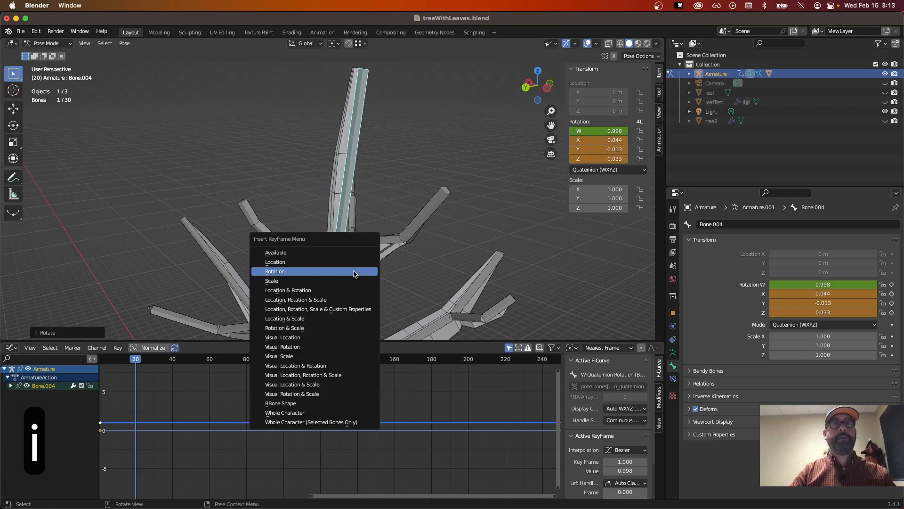
click(354, 272)
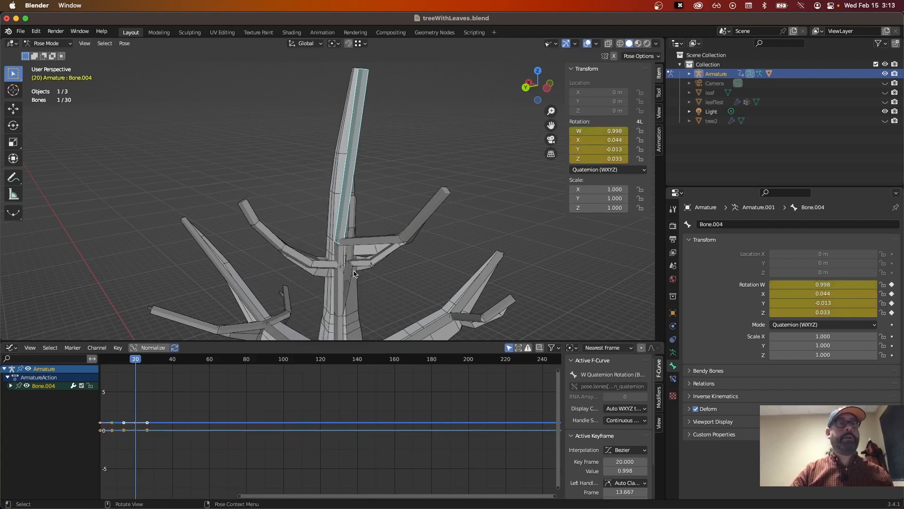
Go to frame 39 and try rotating the top trunk bone back by about 13 degrees.
drag(138, 361, 170, 367)
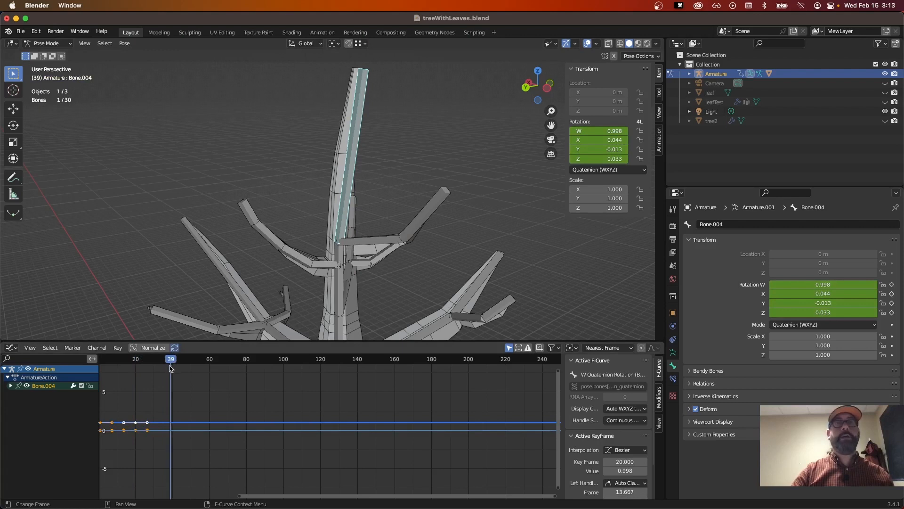
key(r)
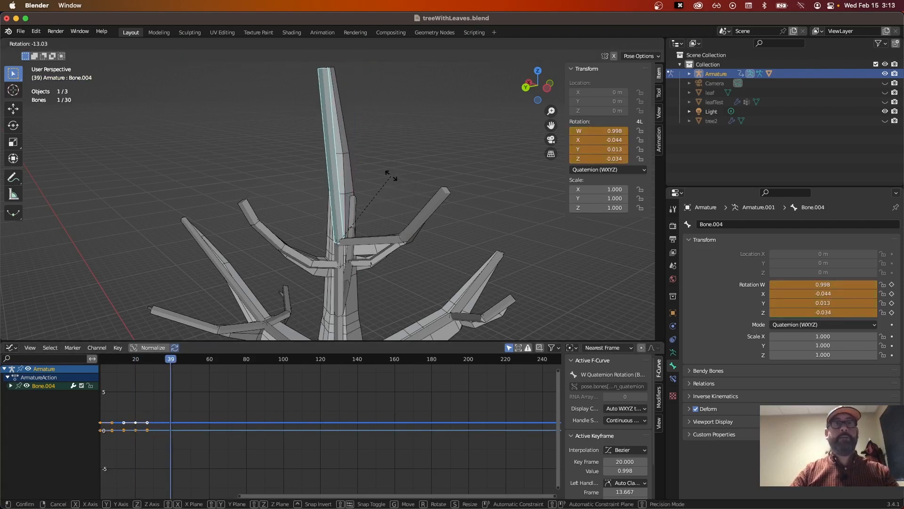
click(390, 178)
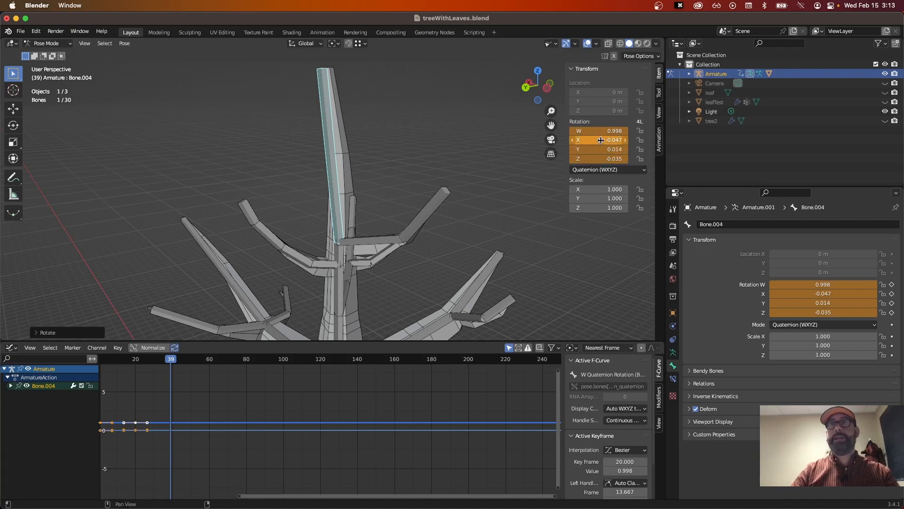
drag(601, 140, 601, 159)
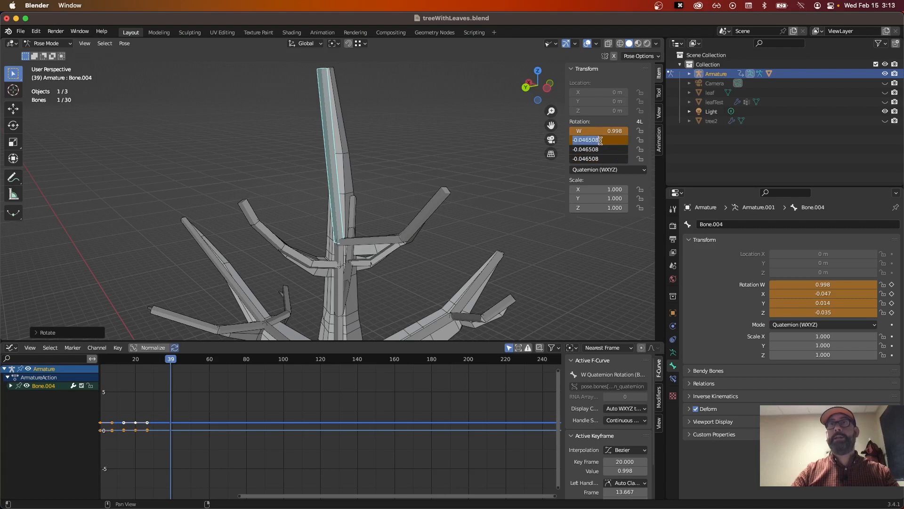
right_click(609, 140)
right_click(608, 141)
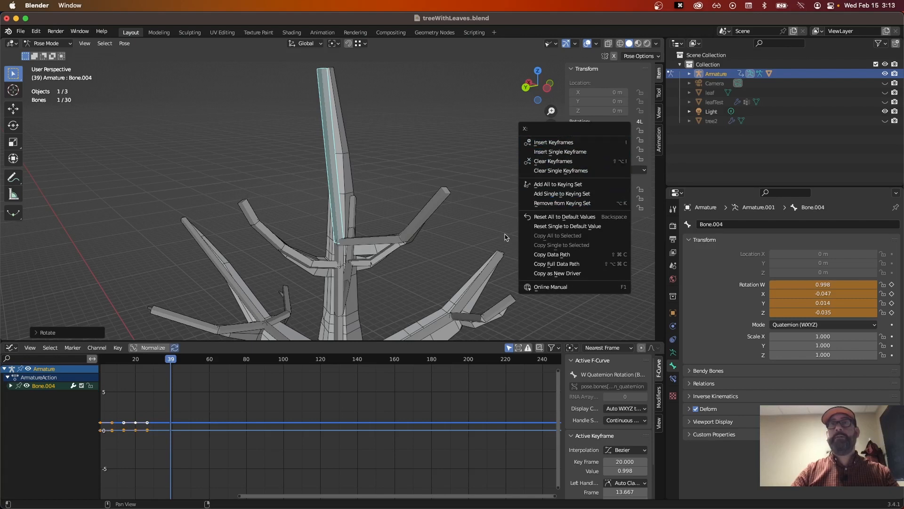
Insert a Rotation keyframe for the top trunk bone at frame 39.
click(172, 360)
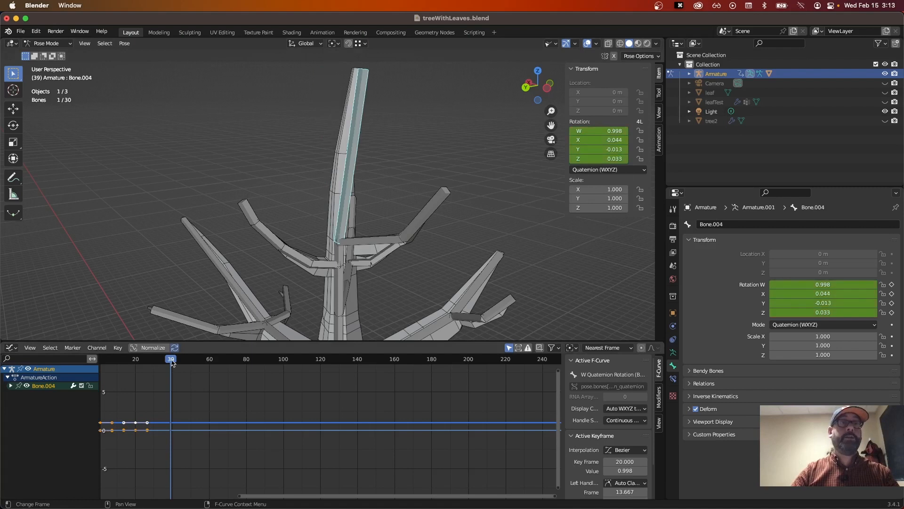
mouse_move(171, 361)
mouse_down()
mouse_move(100, 365)
mouse_move(172, 372)
mouse_up()
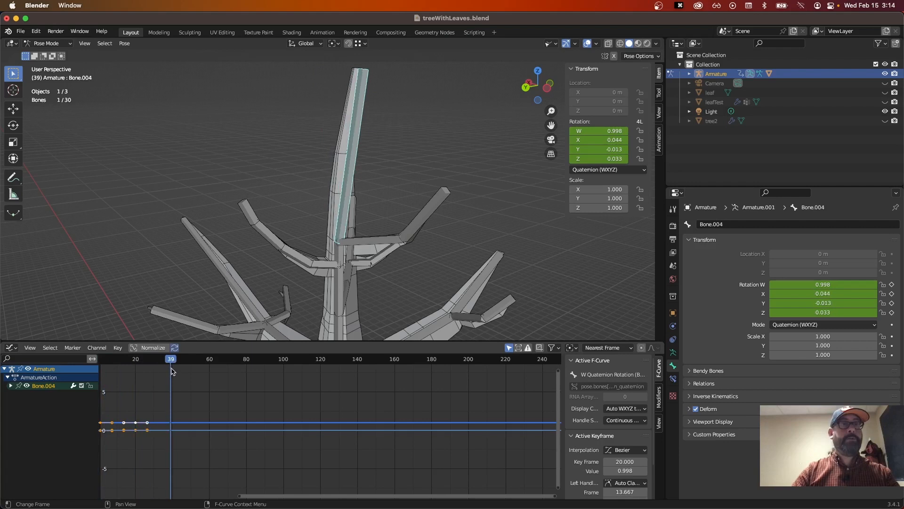
key(i)
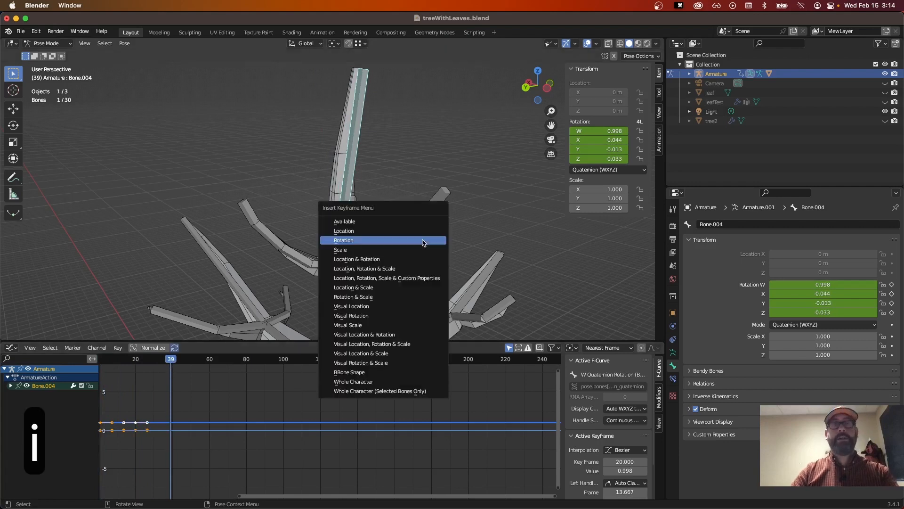
click(355, 241)
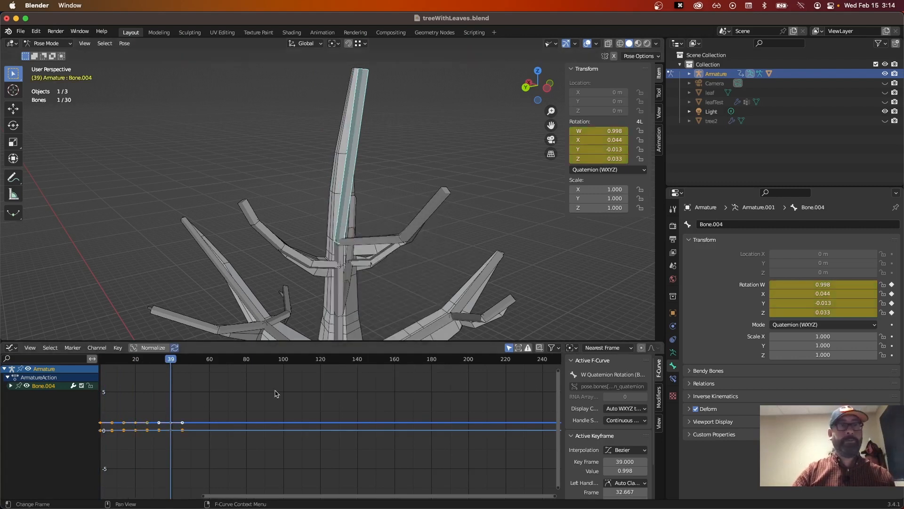
Enlarge the Graph Editor and magnify its vertical scale around zero to spread out the bone's rotation curves.
drag(215, 340, 215, 244)
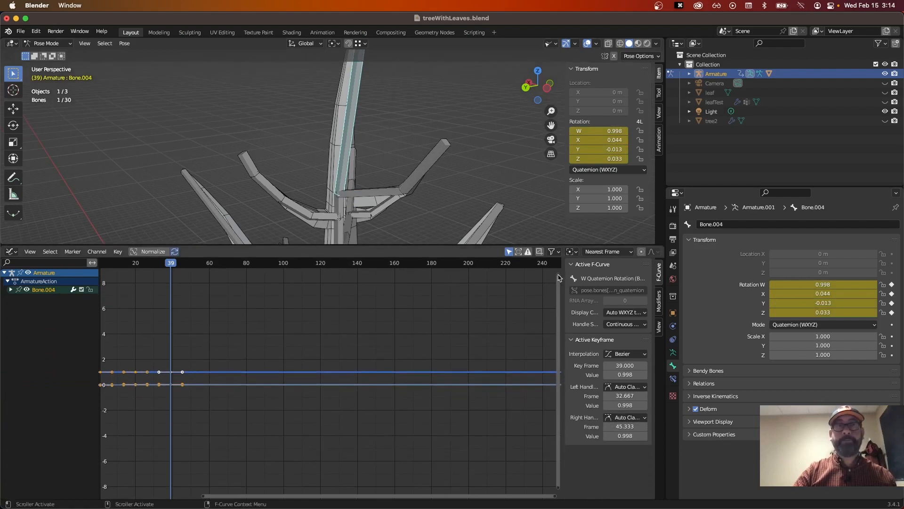
drag(559, 277, 565, 367)
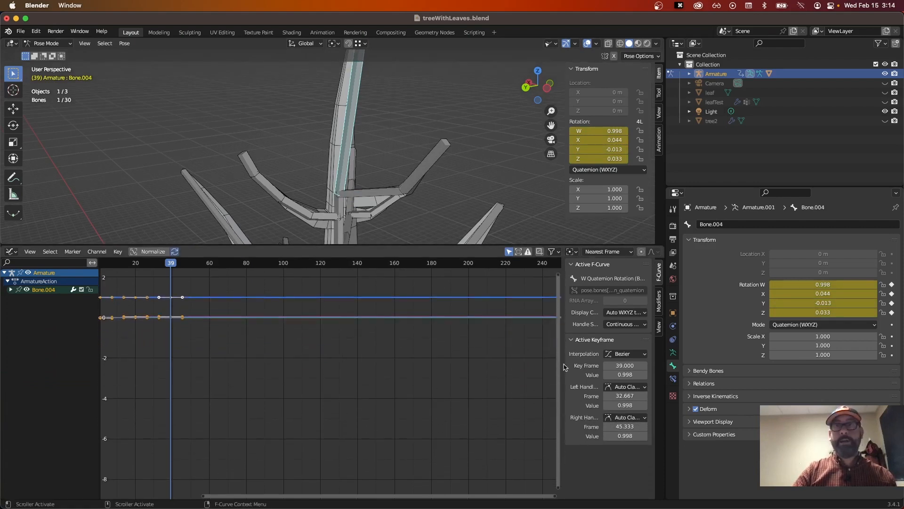
drag(559, 491, 524, 320)
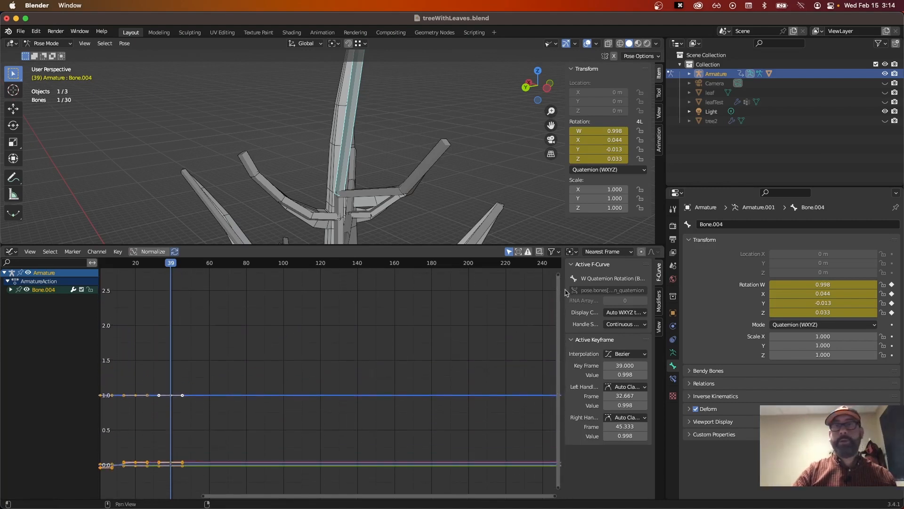
drag(558, 275, 578, 460)
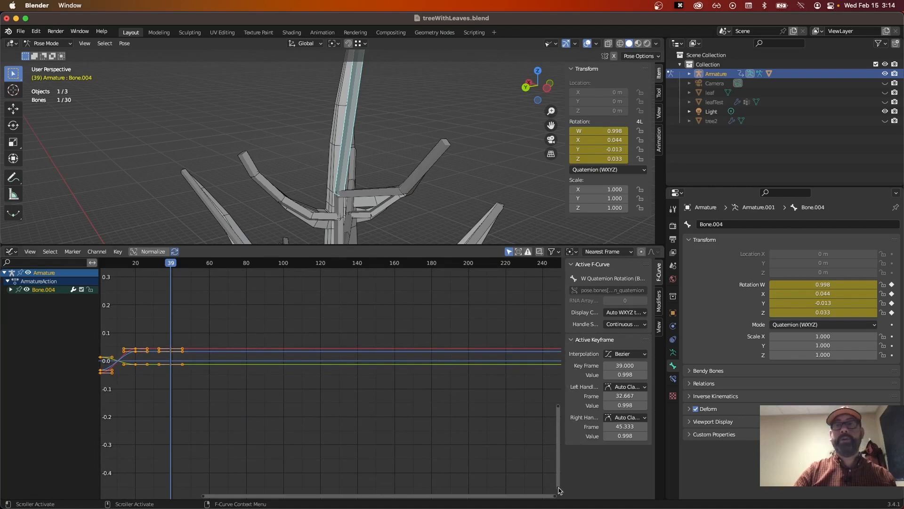
drag(558, 490, 560, 455)
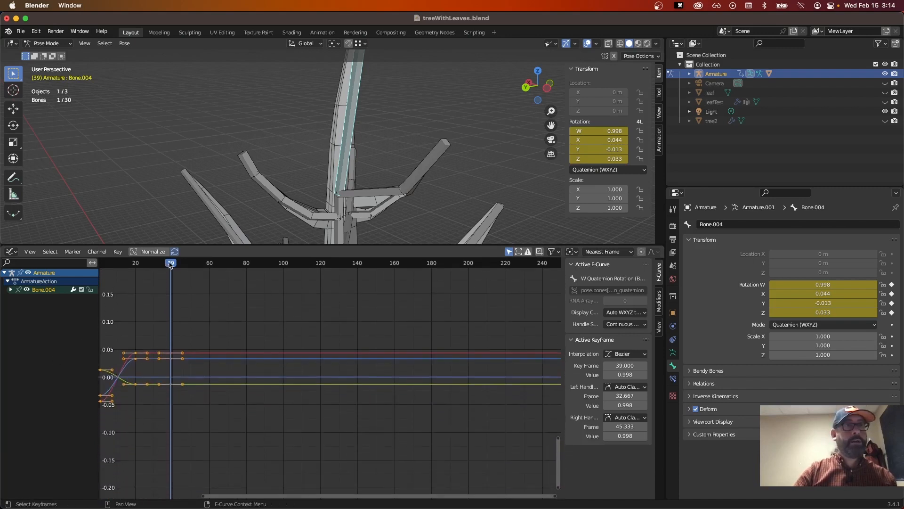
Return to frame 1 and play the animation to check the top bone's movement.
drag(170, 265, 134, 269)
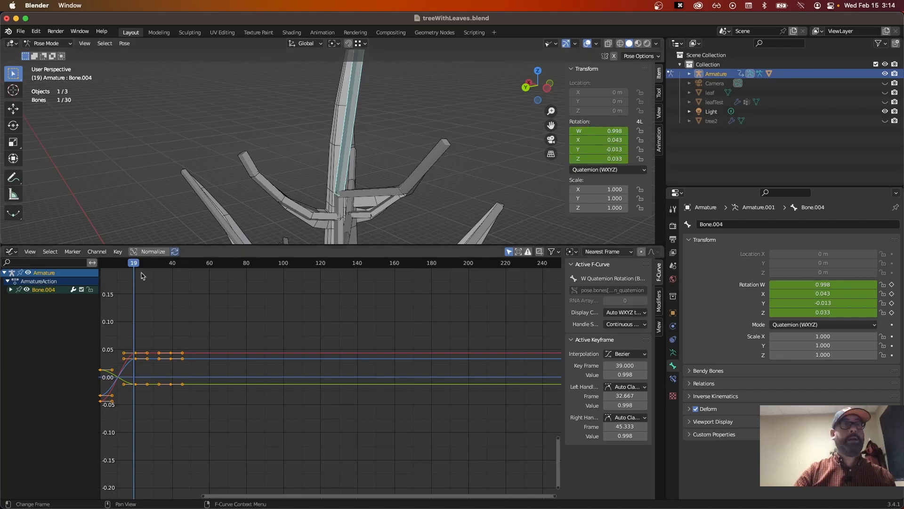
drag(135, 265, 101, 265)
key(space)
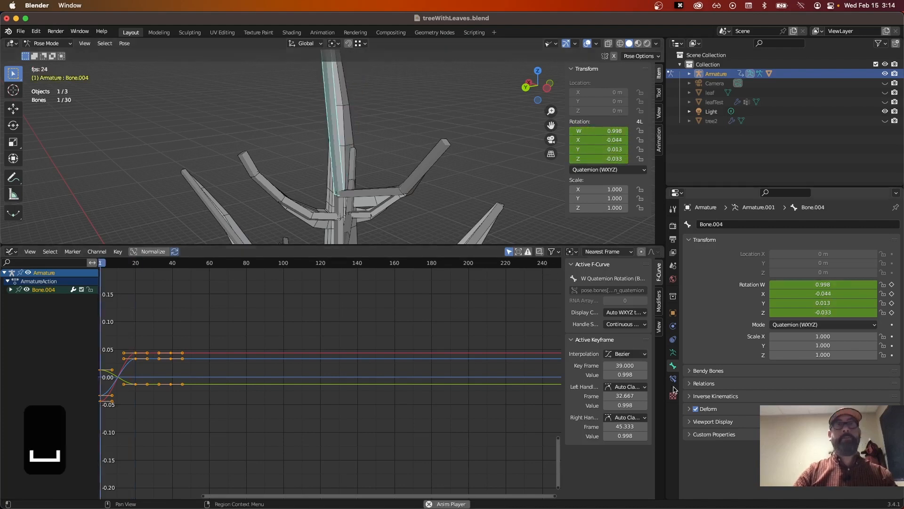
key(space)
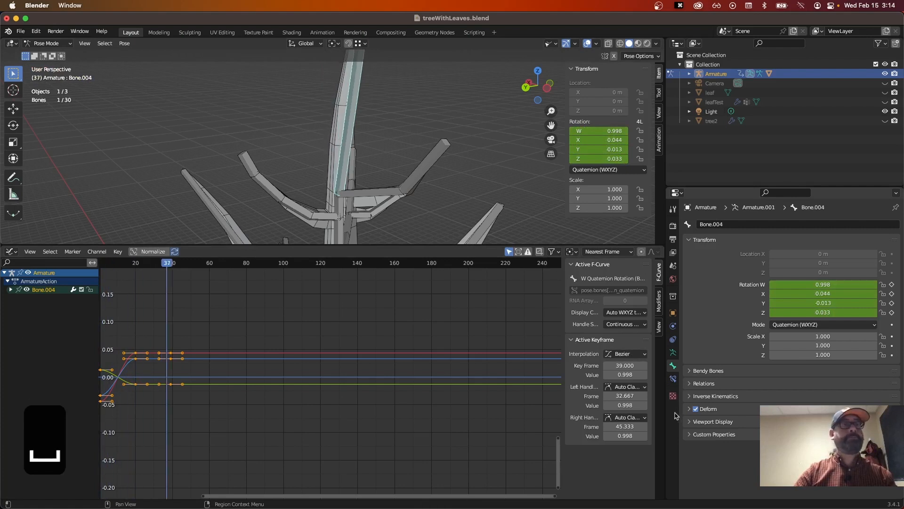
Move the top trunk bone's frame 39 keyframes to frame 43 and lower their rotation values by about 0.07.
drag(193, 341, 165, 403)
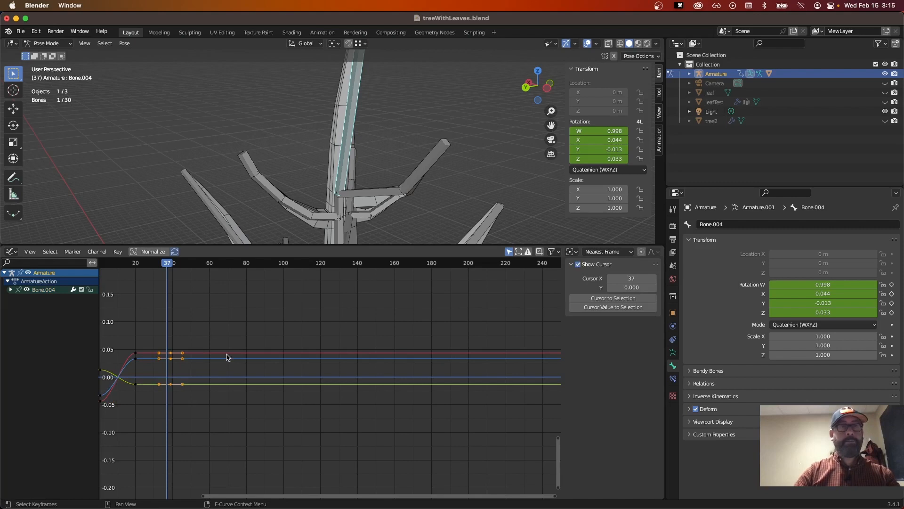
key(g)
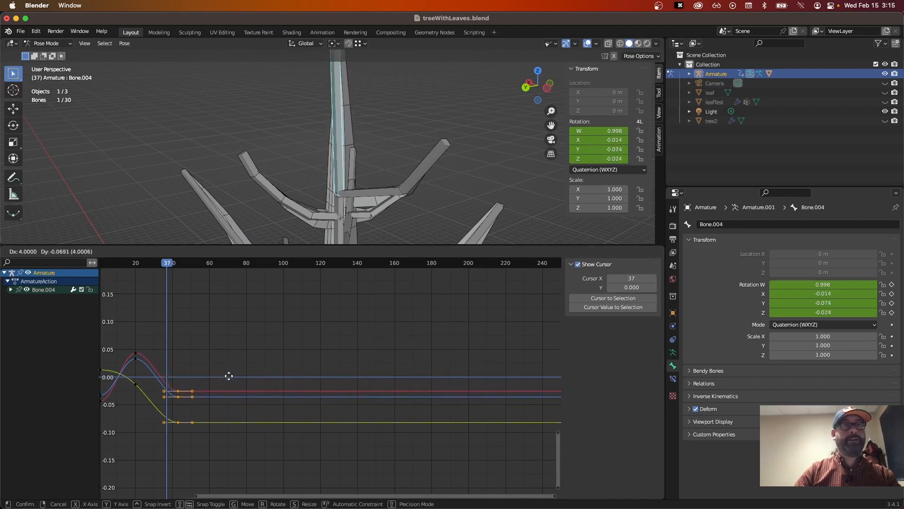
click(228, 376)
Play the animation from frame 0 to check the top trunk bone's sway and stop at frame 73.
drag(170, 266, 99, 264)
key(space)
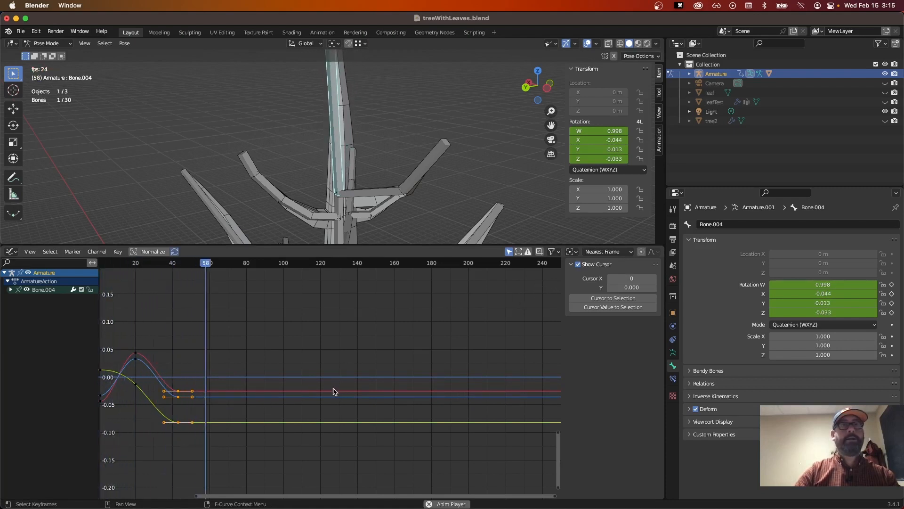
key(space)
Insert keyframes on all channels of the top trunk bone at frame 73 and raise their values by about 0.085.
key(i)
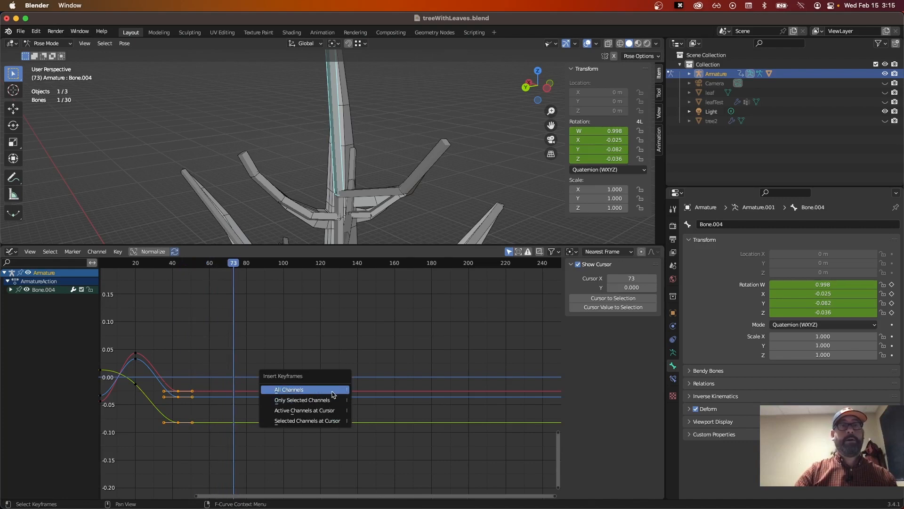
click(334, 391)
drag(263, 358, 224, 465)
key(g)
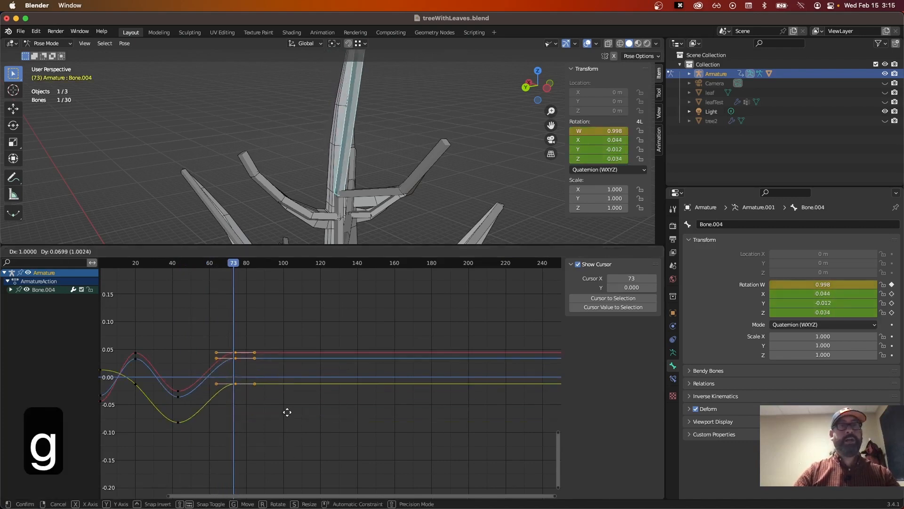
click(287, 407)
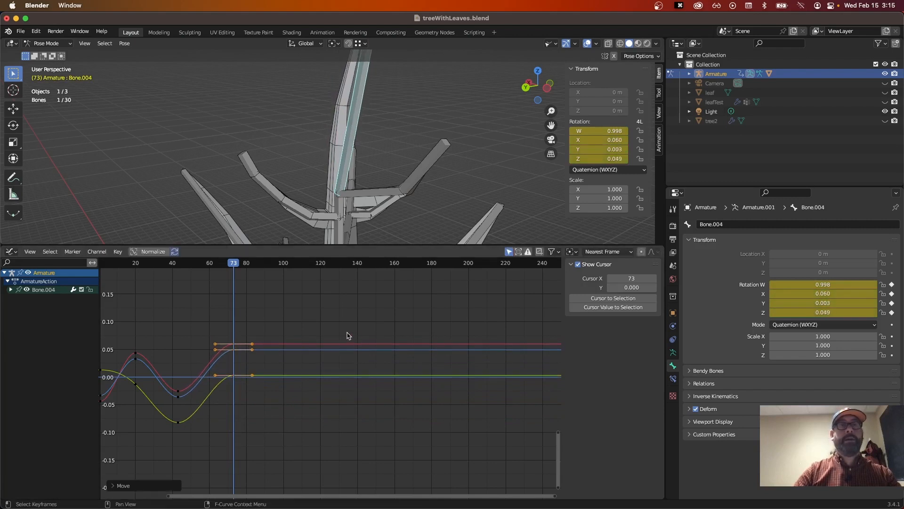
Insert all-channel keyframes for the top trunk bone at frame 116, then move them two frames earlier and about 0.12 lower.
drag(238, 263, 312, 324)
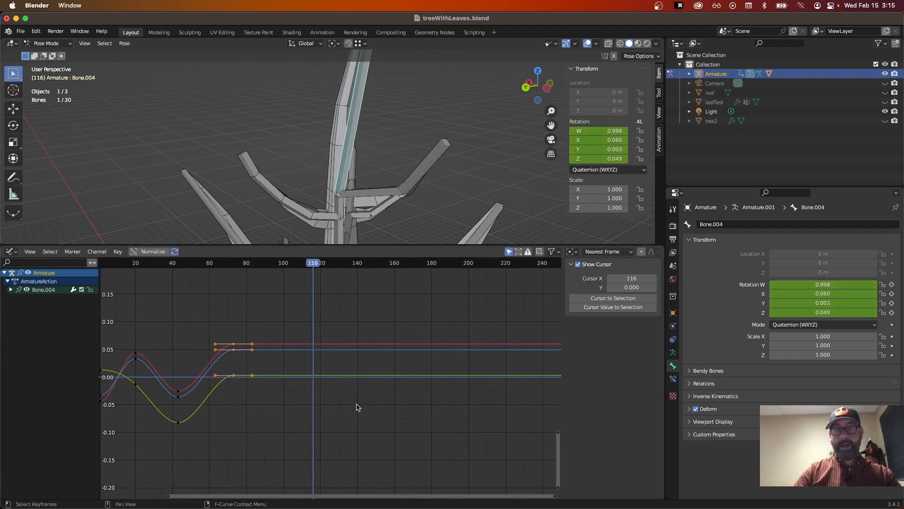
key(i)
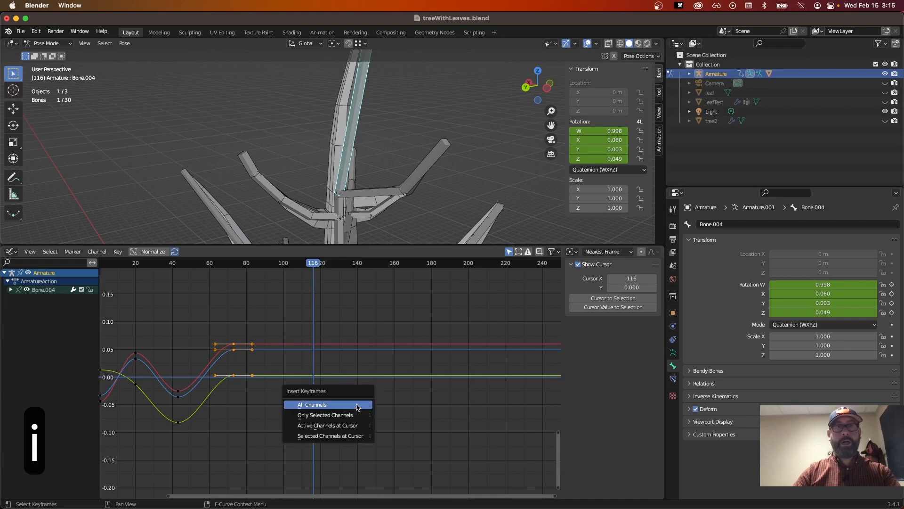
click(358, 405)
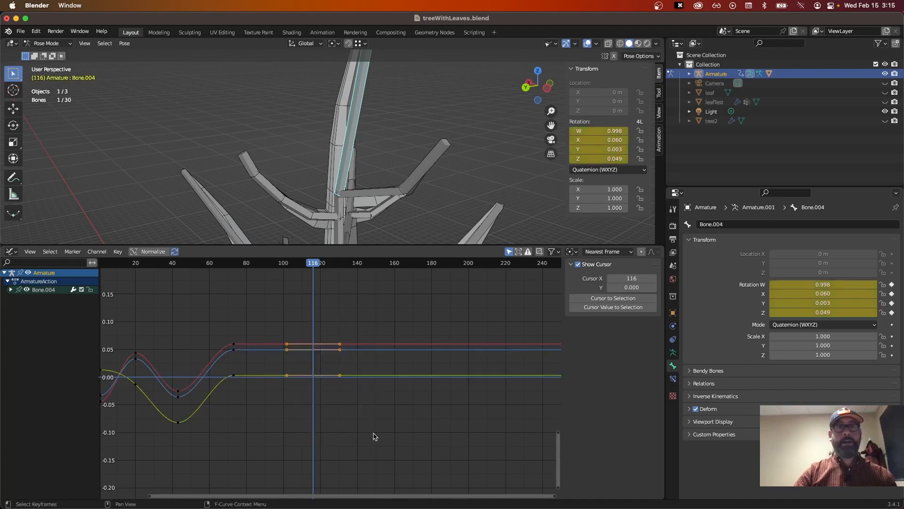
key(g)
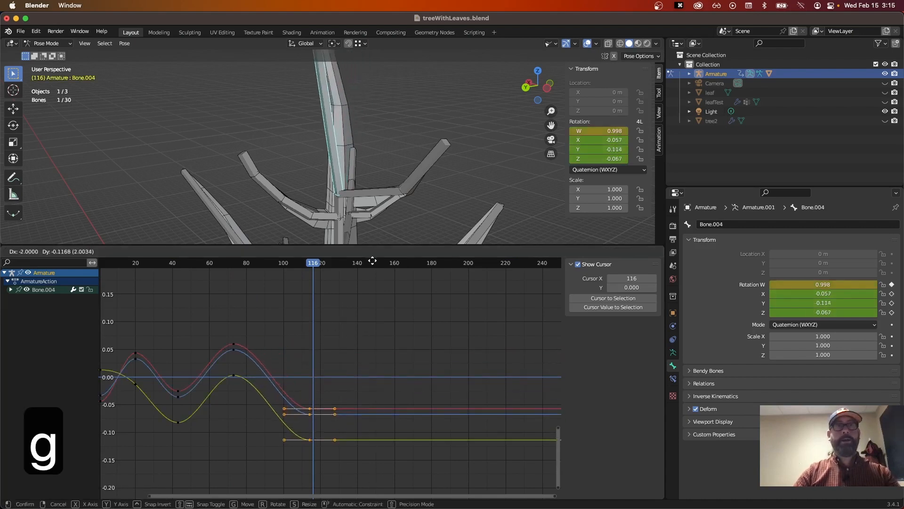
click(374, 262)
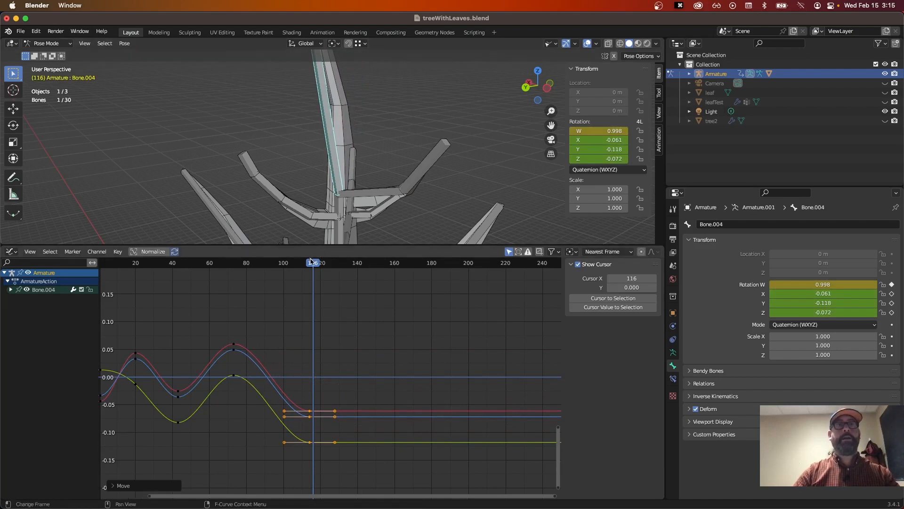
Rewind and play the animation to check the top trunk bone's extended back-and-forth sway.
drag(310, 261, 174, 262)
key(space)
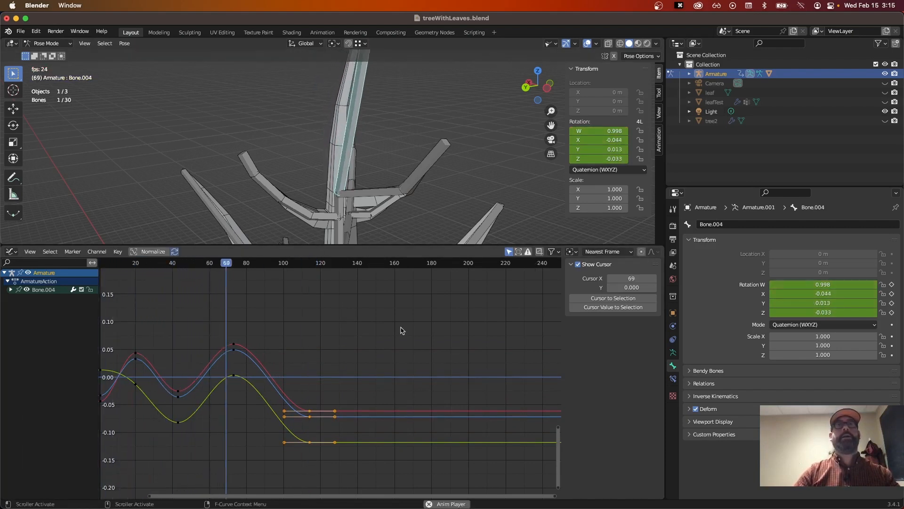
key(space)
Rotate Bone.003, just below the top trunk bone, very slightly at frame 2 and insert a Rotation keyframe.
click(338, 209)
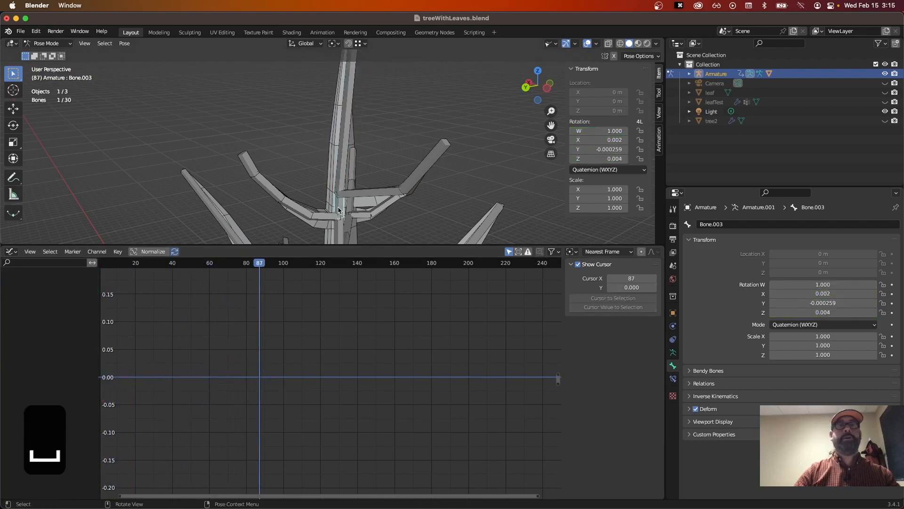
drag(256, 266, 102, 265)
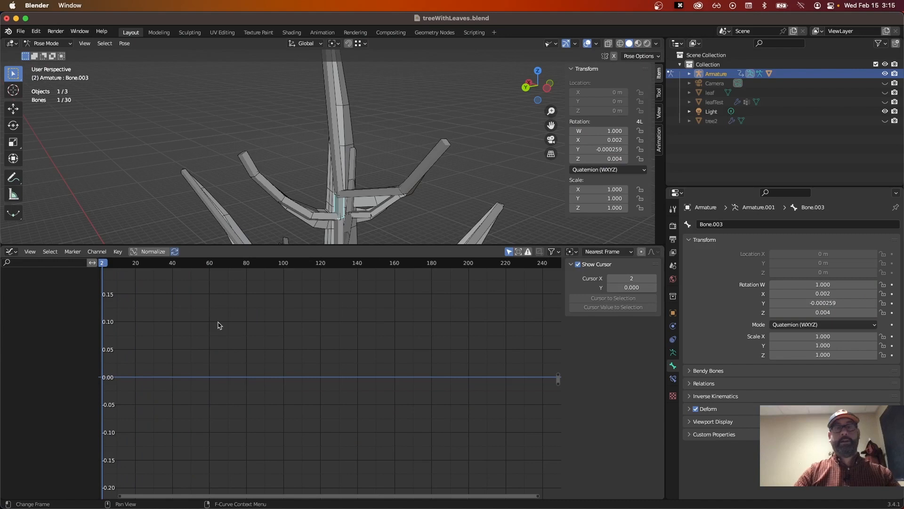
key(i)
key(i)
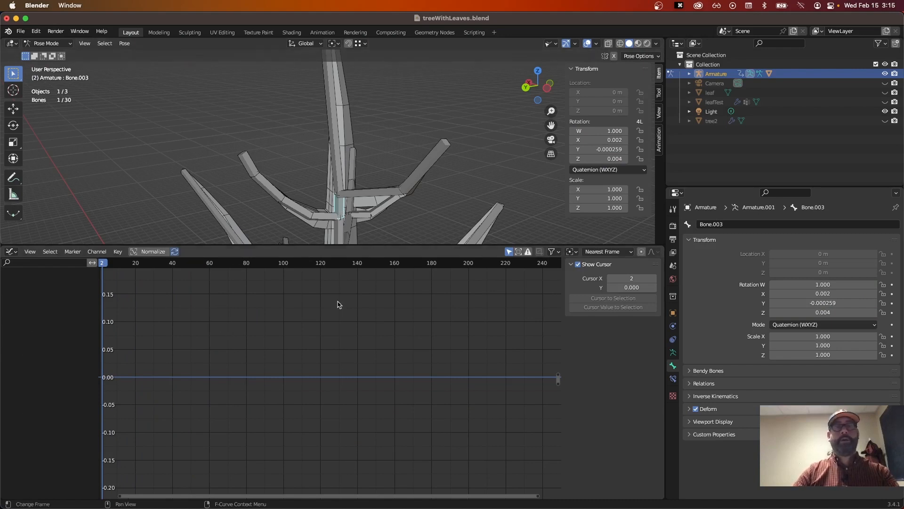
key(r)
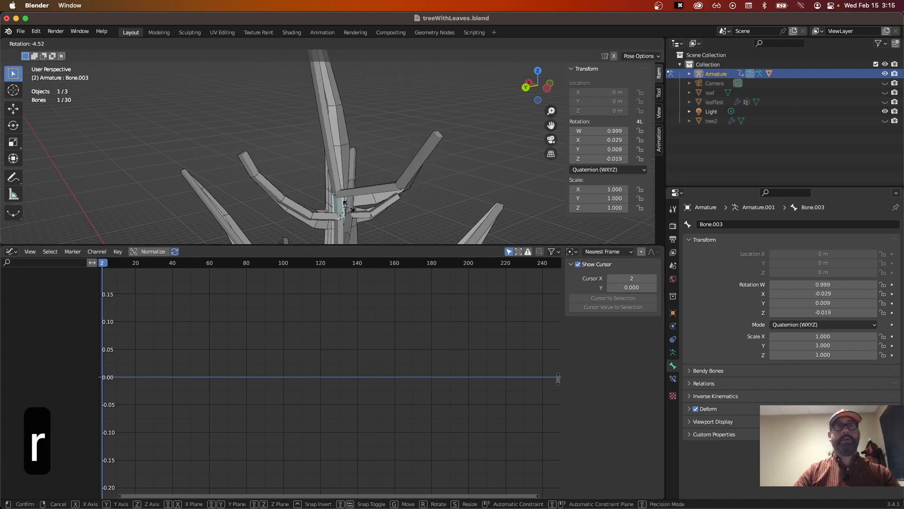
click(351, 209)
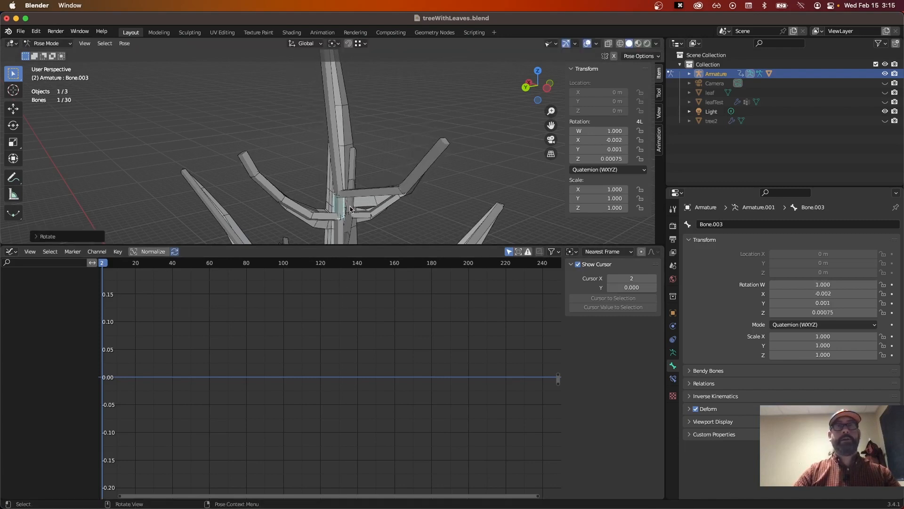
key(i)
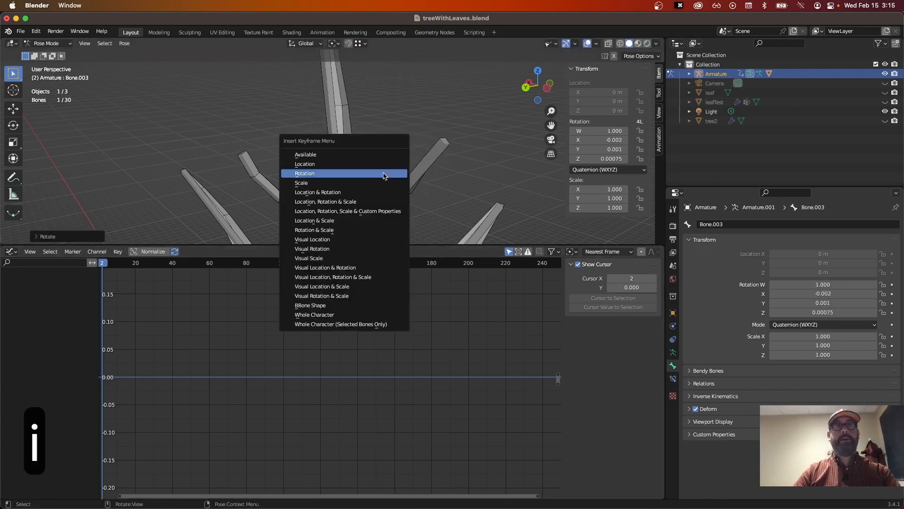
click(384, 176)
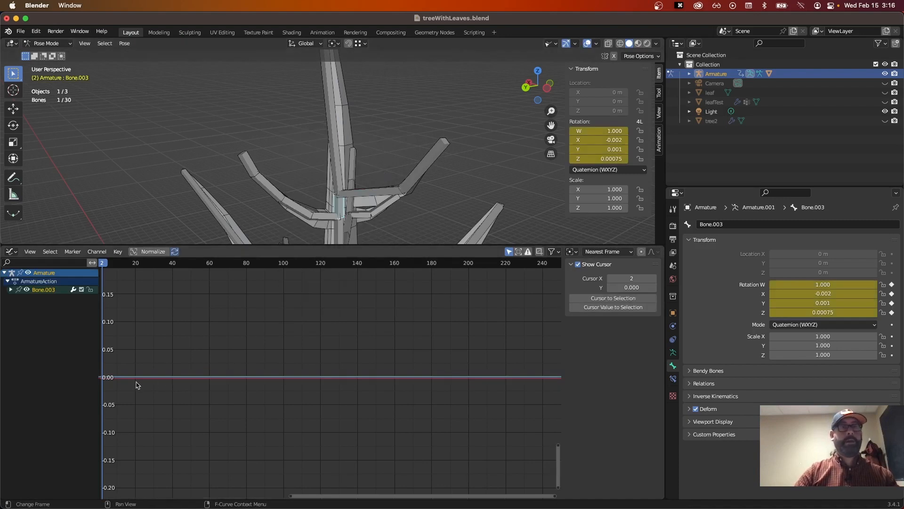
At frame 32, rotate Bone.003 to about X 0.024, Y -0.007, Z 0.021 and insert keyframes on all channels.
drag(122, 363, 95, 390)
drag(104, 267, 158, 269)
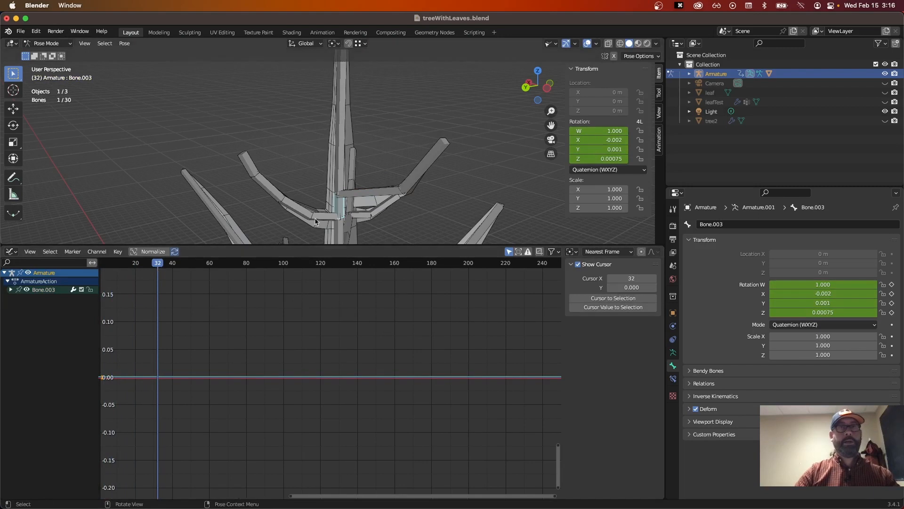
key(r)
click(330, 226)
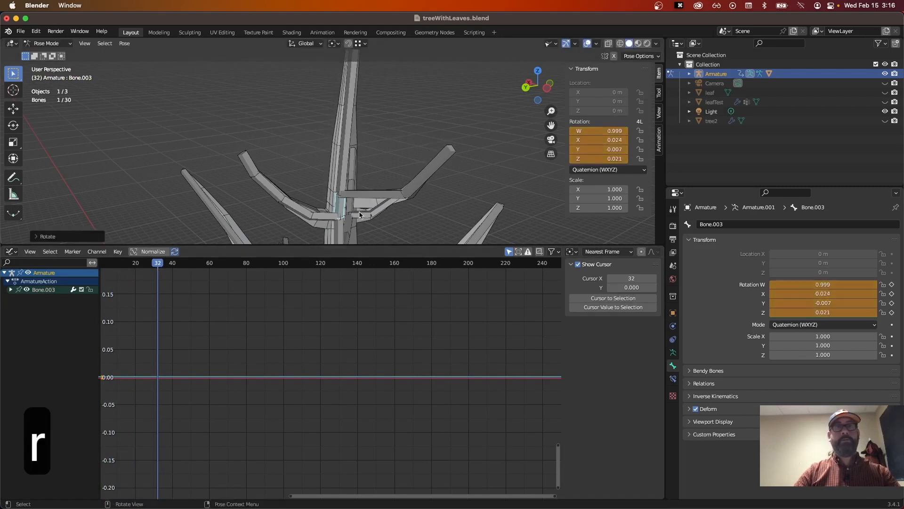
key(i)
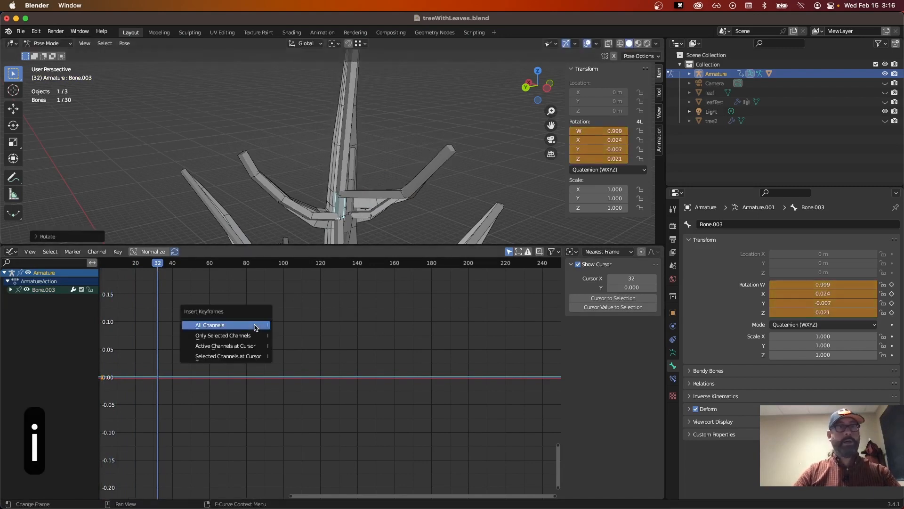
click(254, 326)
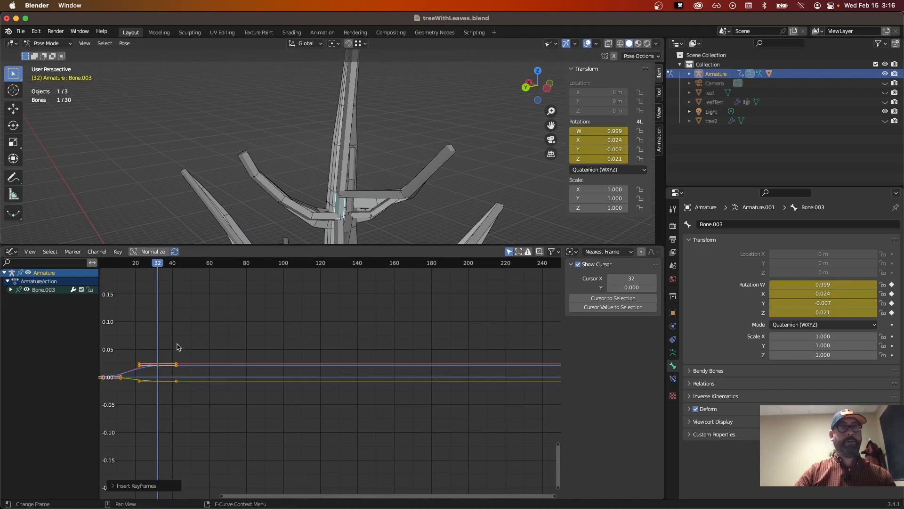
Insert all-channel keyframes for Bone.003 at frame 61 and move them one frame later and about 0.055 lower.
drag(159, 265, 211, 270)
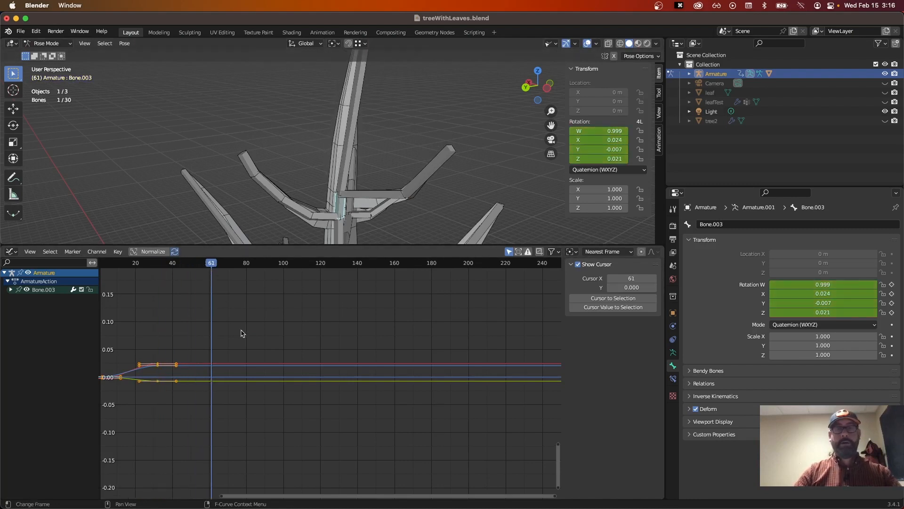
key(i)
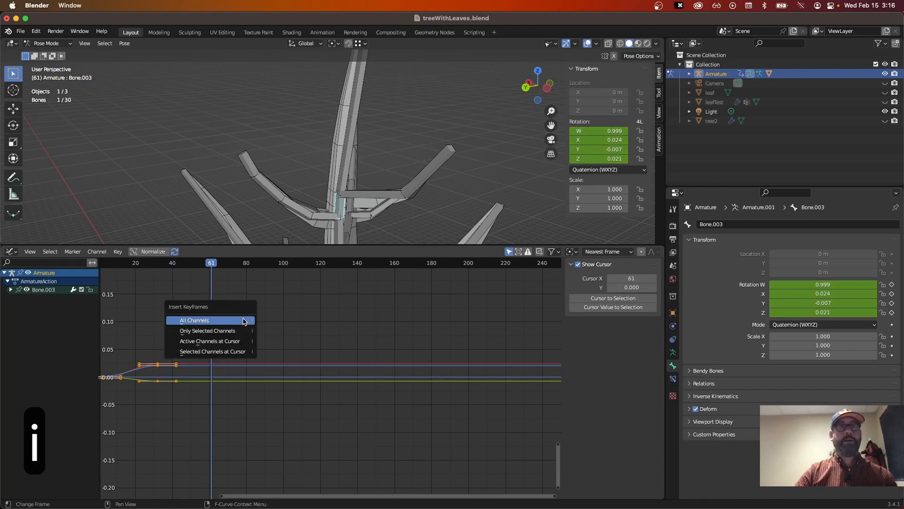
click(245, 321)
drag(233, 344, 210, 401)
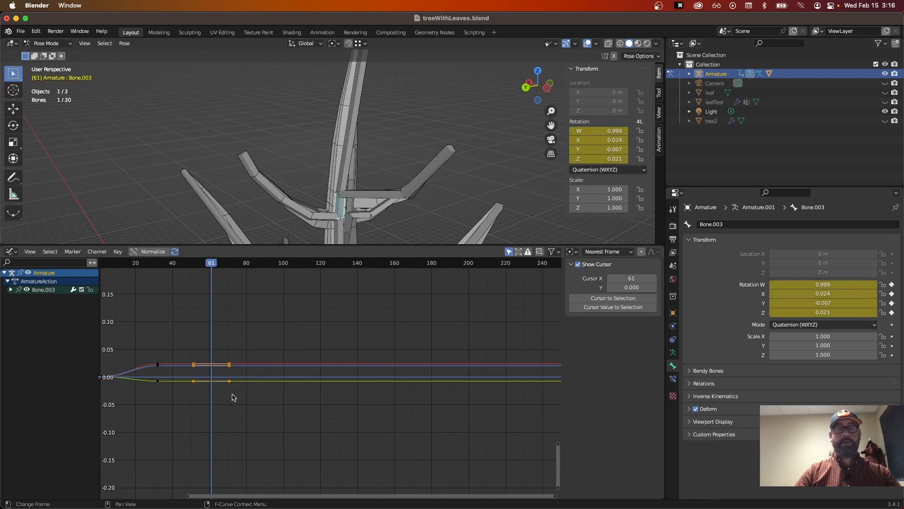
key(g)
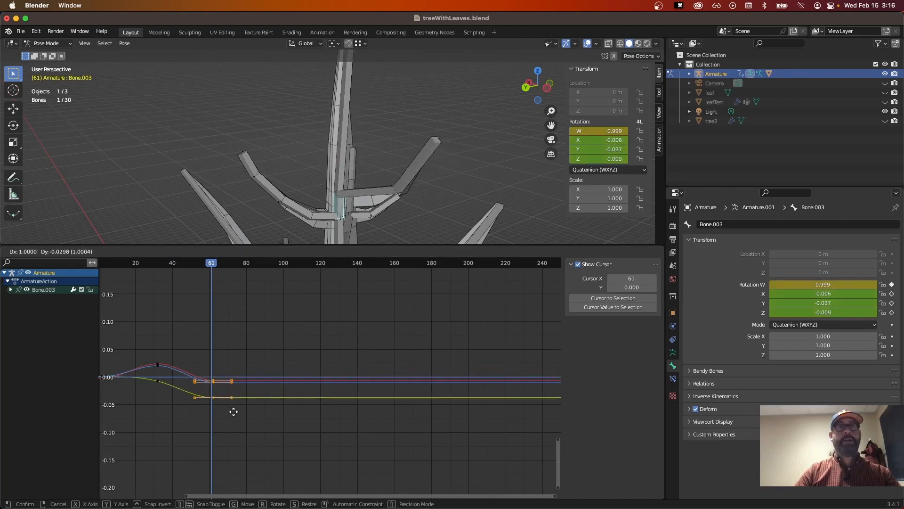
click(234, 425)
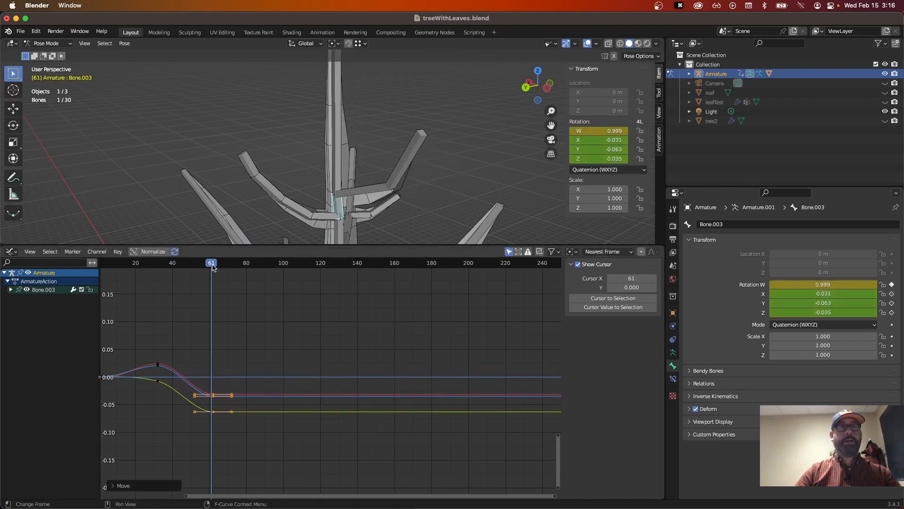
Go to frame 93 and shift Bone.003's lowered keyframes to about frame 69, keeping their values nearly the same.
drag(213, 267, 272, 266)
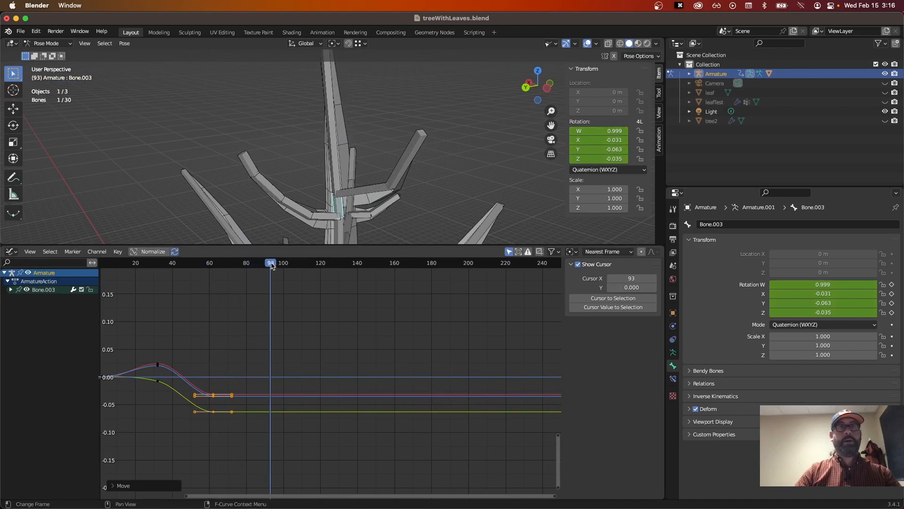
key(g)
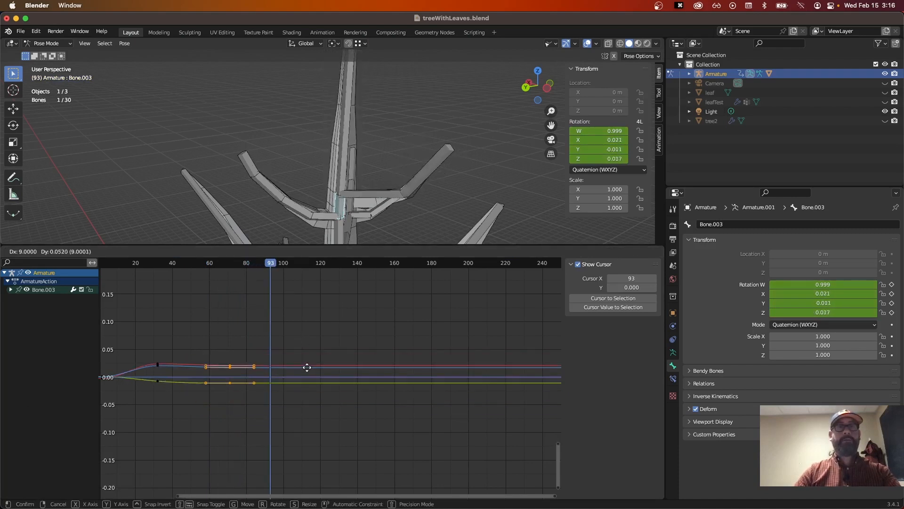
click(303, 381)
Insert keyframes on all channels of Bone.003 at frame 93 and raise their values by about 0.08.
key(i)
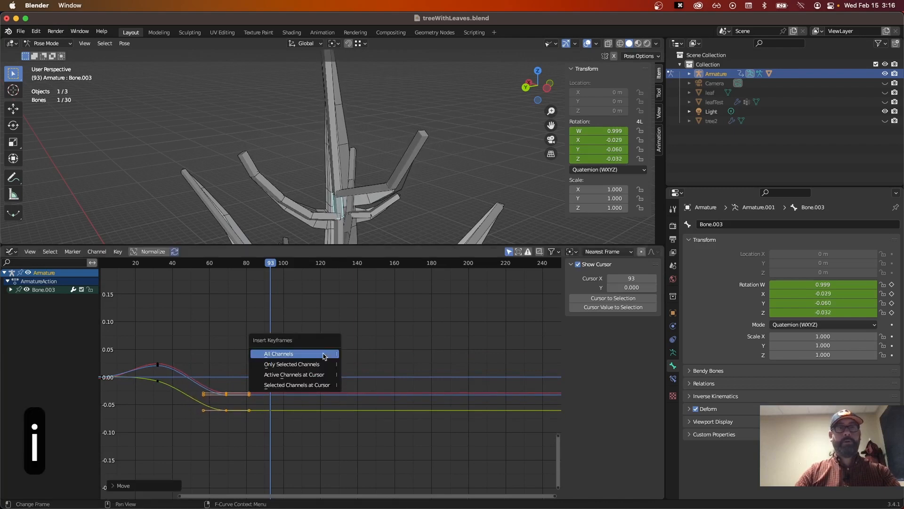
click(325, 354)
drag(304, 369, 262, 438)
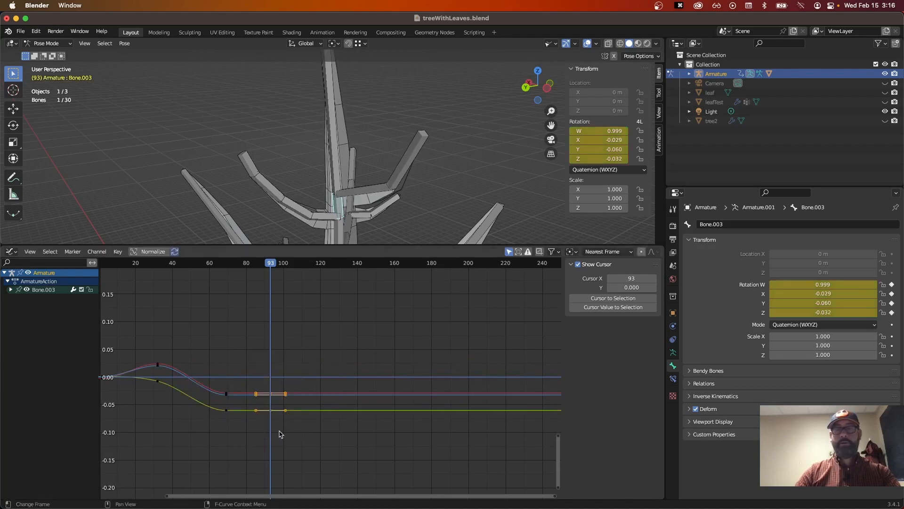
key(g)
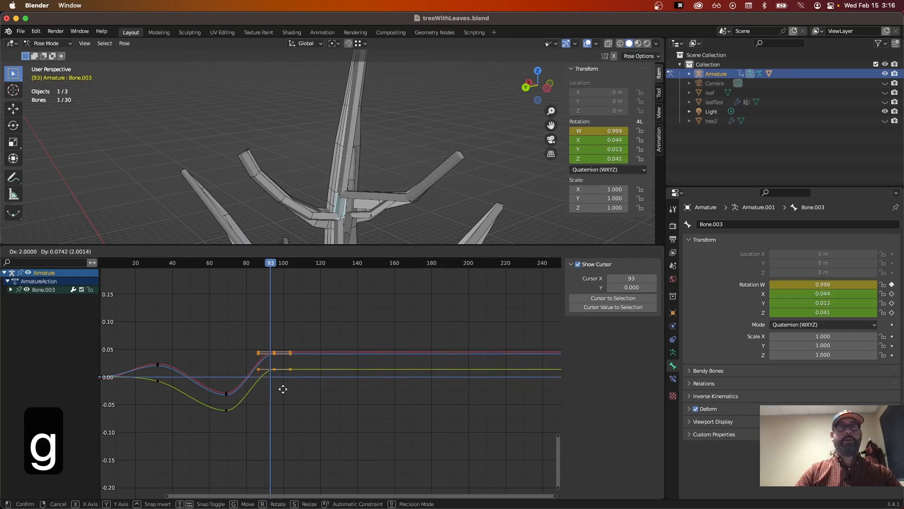
click(281, 385)
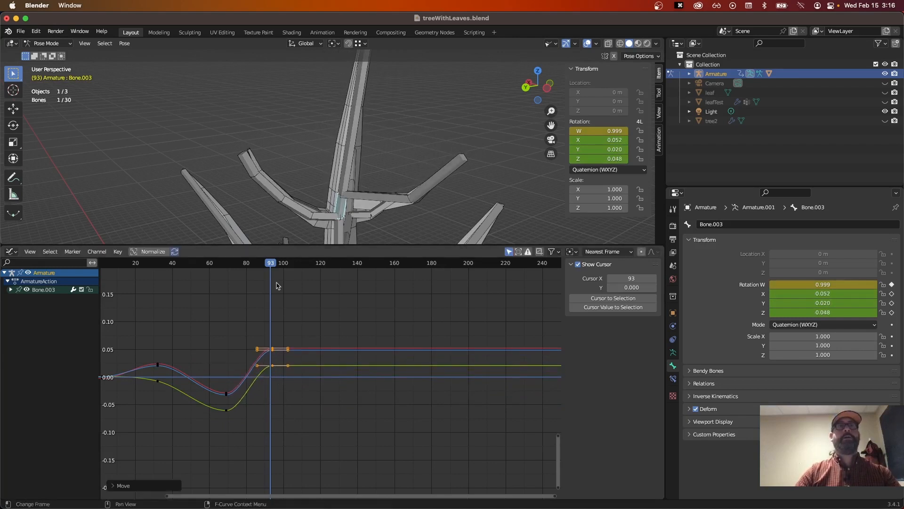
Return the animation to frame 0 with the upper trunk and branches in view.
drag(272, 267, 100, 265)
scroll(411, 192, down, 4)
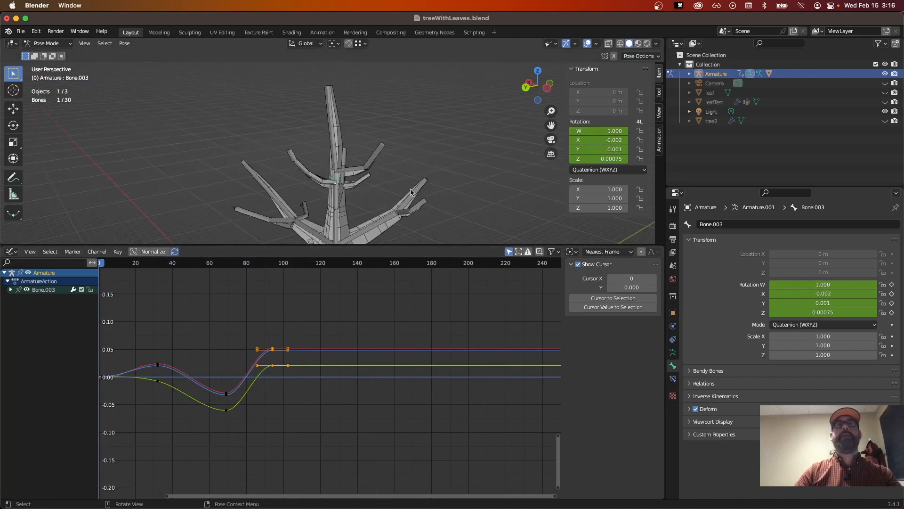
scroll(411, 192, down, 2)
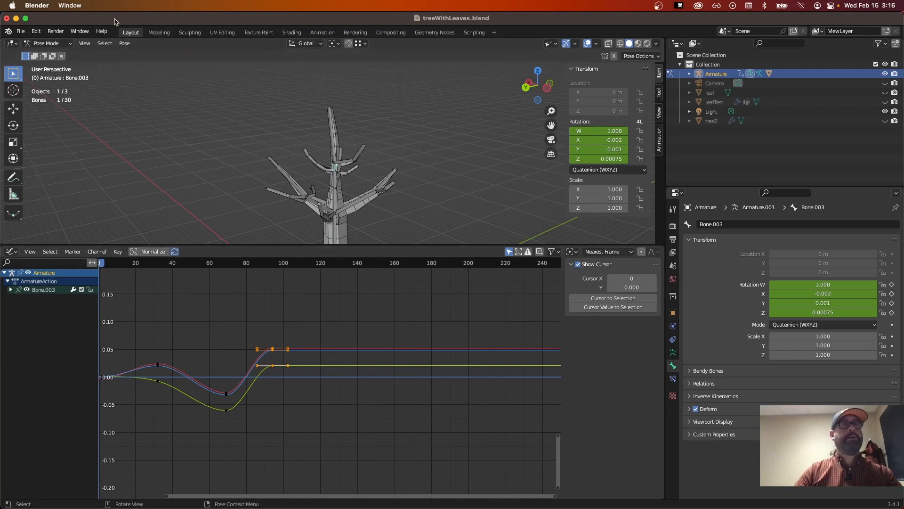
Switch to the Modeling workspace, framing the whole tree, and put the armature in Pose Mode.
click(152, 33)
scroll(369, 309, down, 4)
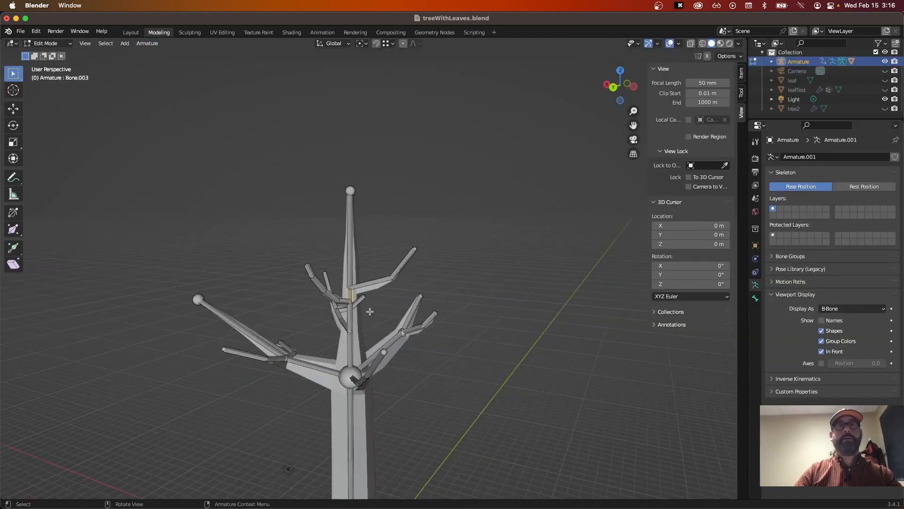
shift+middle_drag(369, 309, 369, 218)
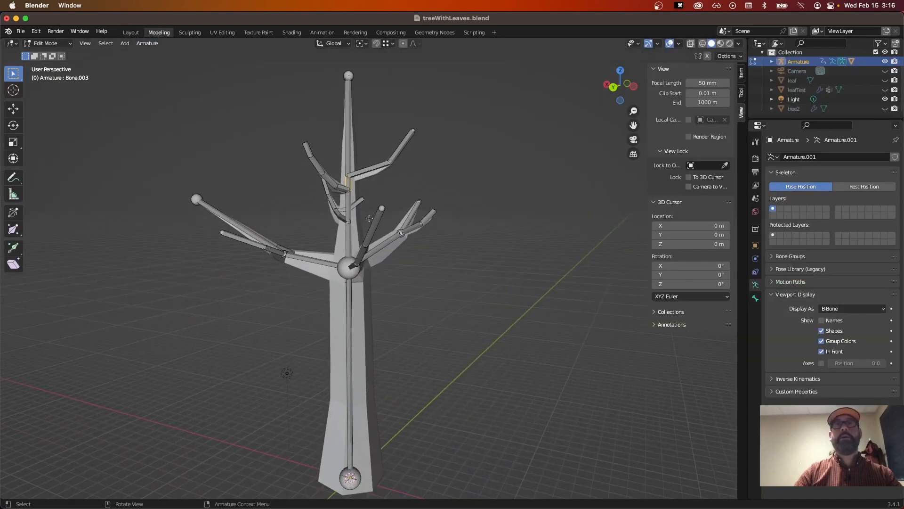
click(47, 43)
click(63, 76)
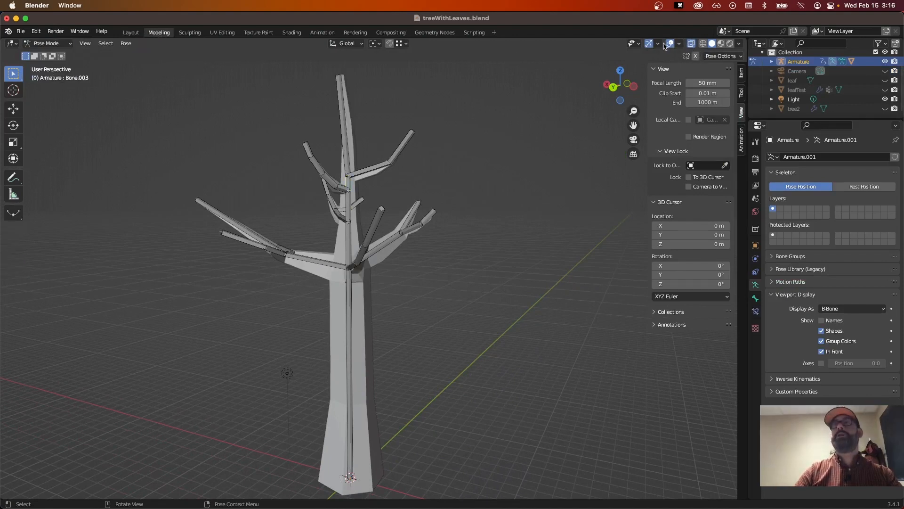
Hide armature objects in the viewport and play the animation to preview the tree's sway, stopping it past frame 121.
click(640, 44)
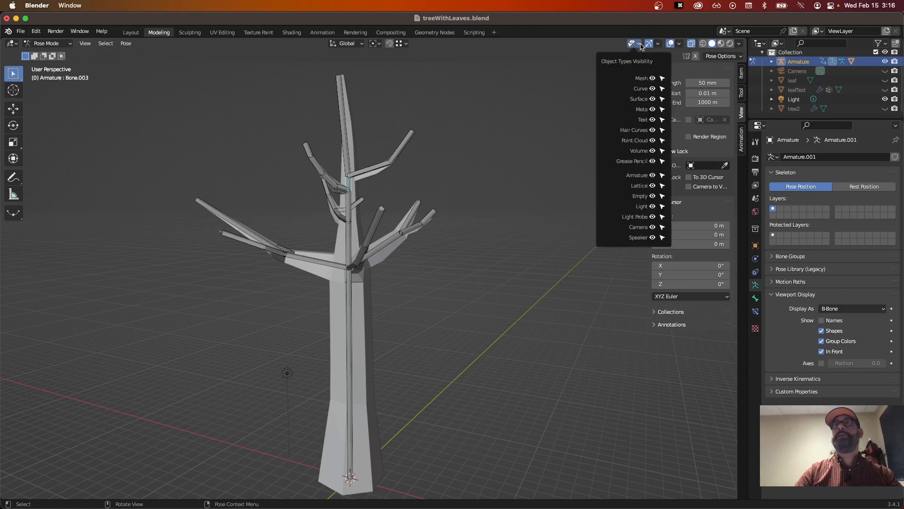
click(653, 176)
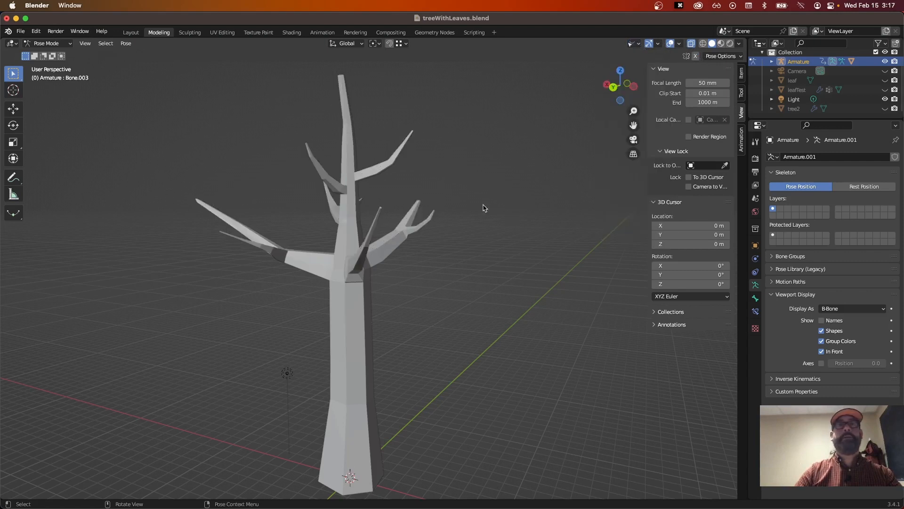
key(space)
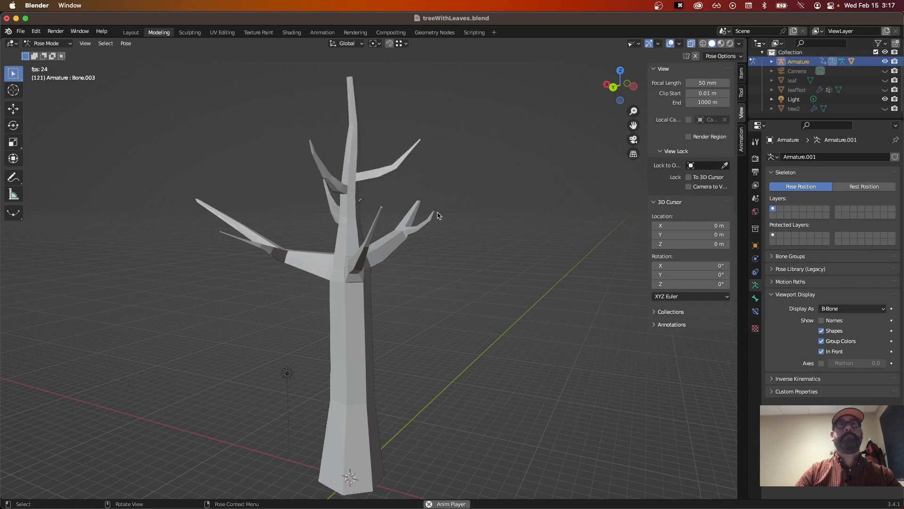
key(space)
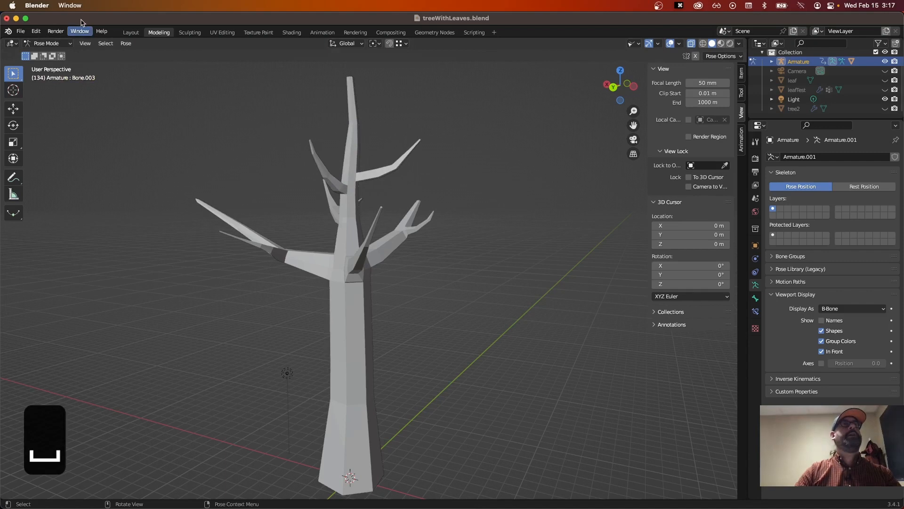
Save the tree animation under its existing file name, treeWithLeaves.blend.
click(23, 35)
click(29, 96)
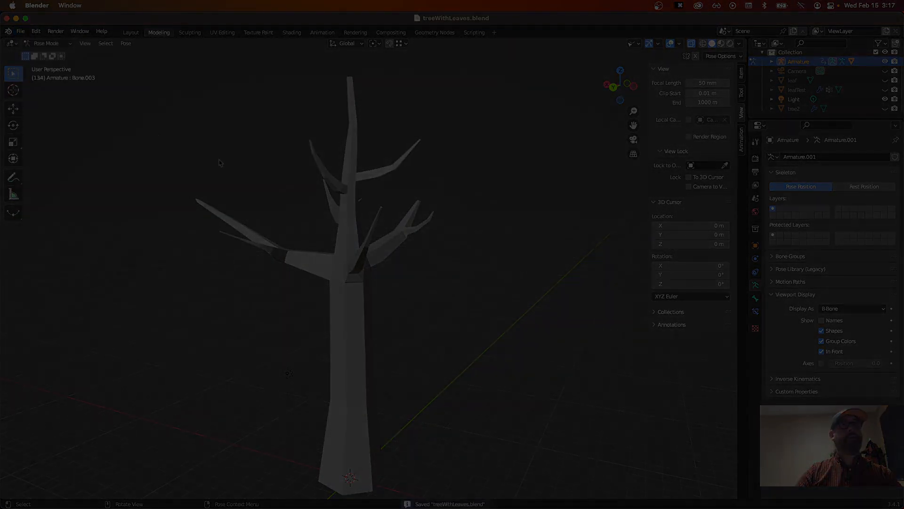